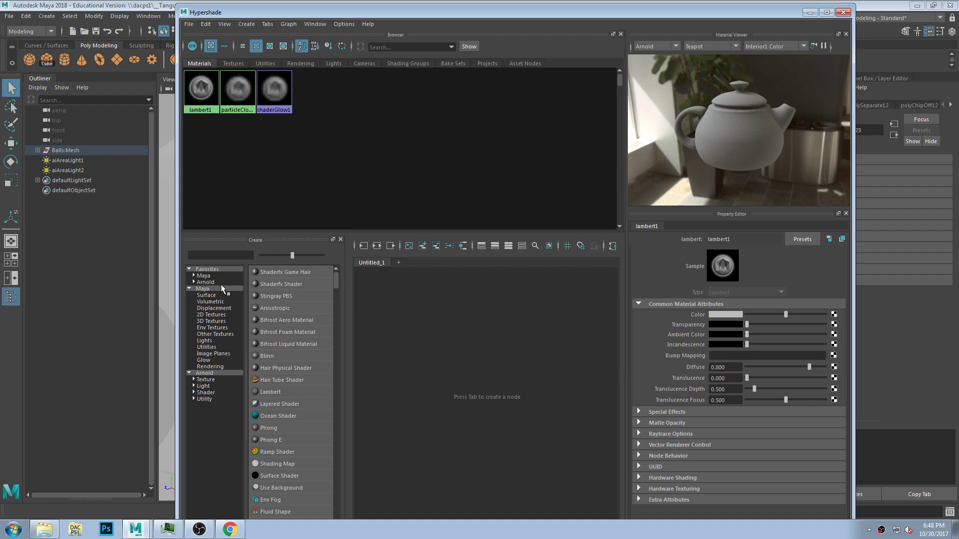
Create an Arnold aiStandardSurface material and expand its Transmission attributes
click(280, 274)
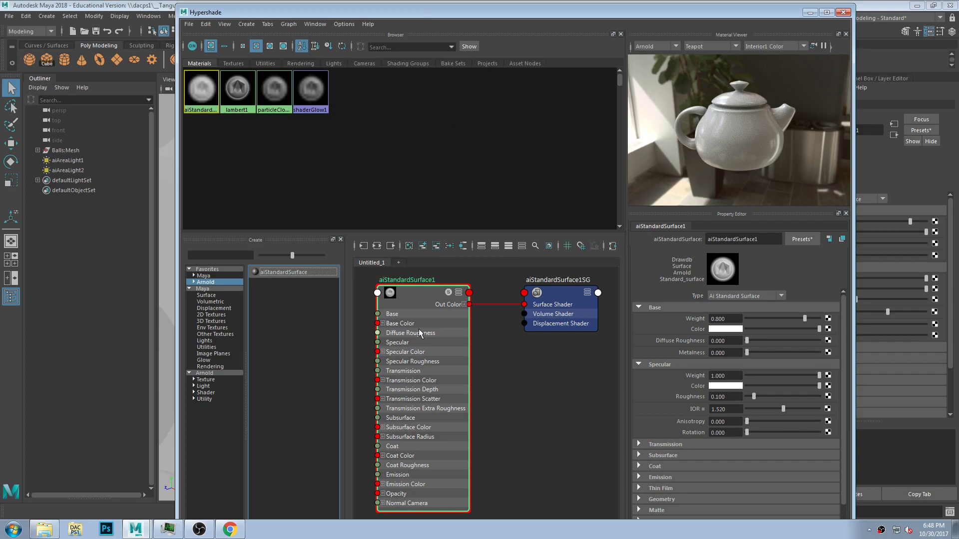
click(420, 295)
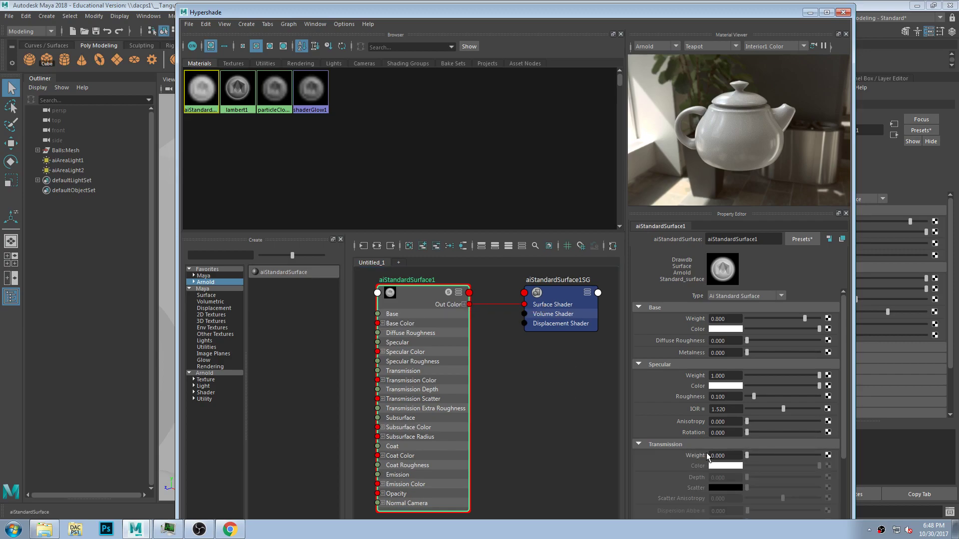
click(710, 445)
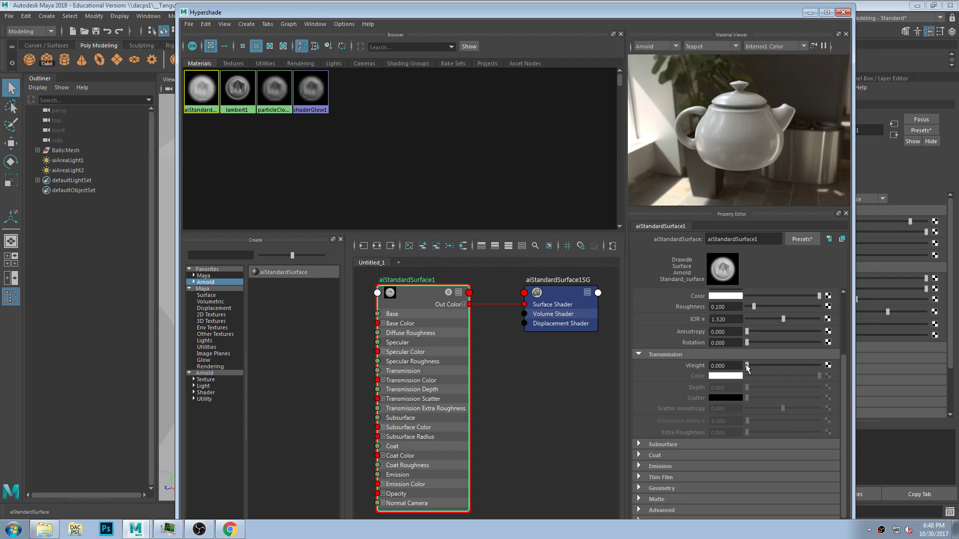
Switch to Windows Explorer and check the Class_17 folder for a glass reference image
click(44, 530)
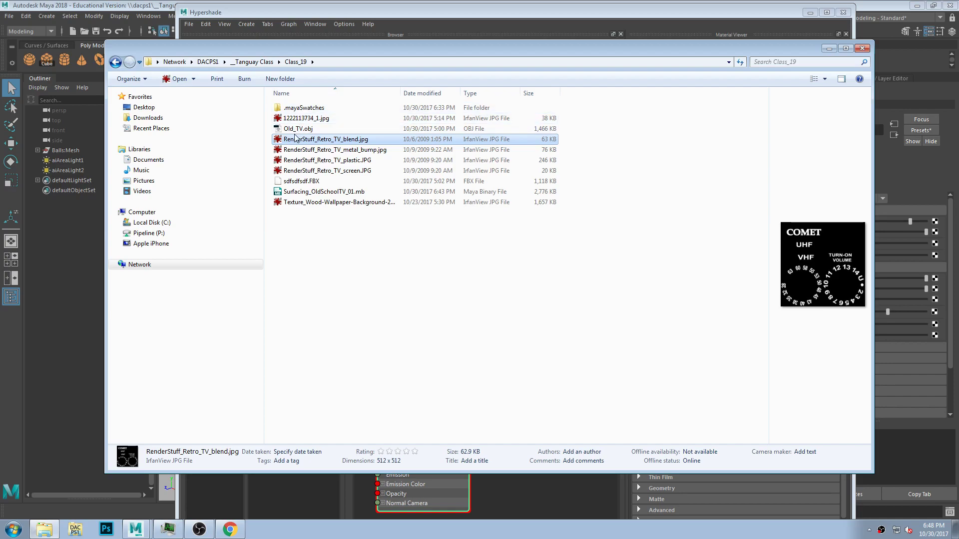
click(270, 62)
double_click(301, 140)
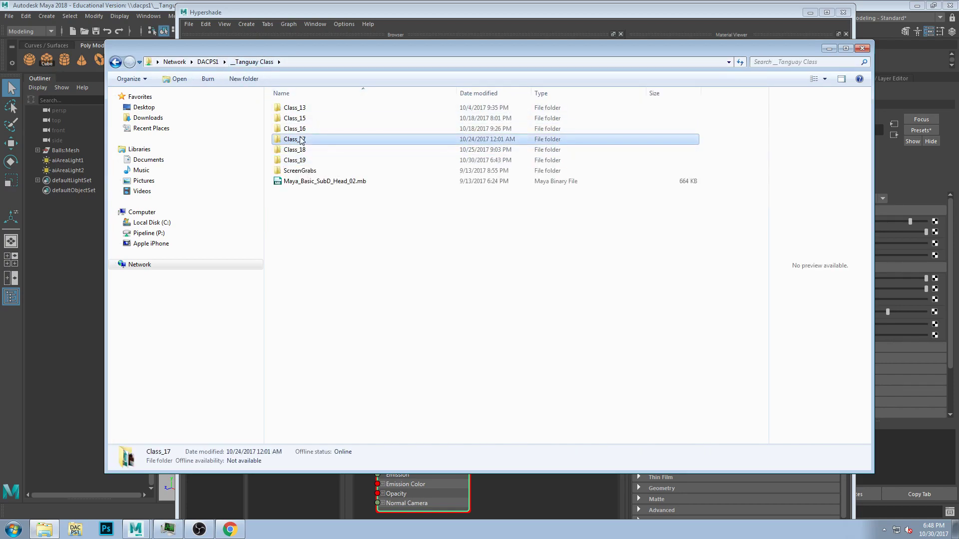
click(315, 183)
click(315, 203)
click(315, 213)
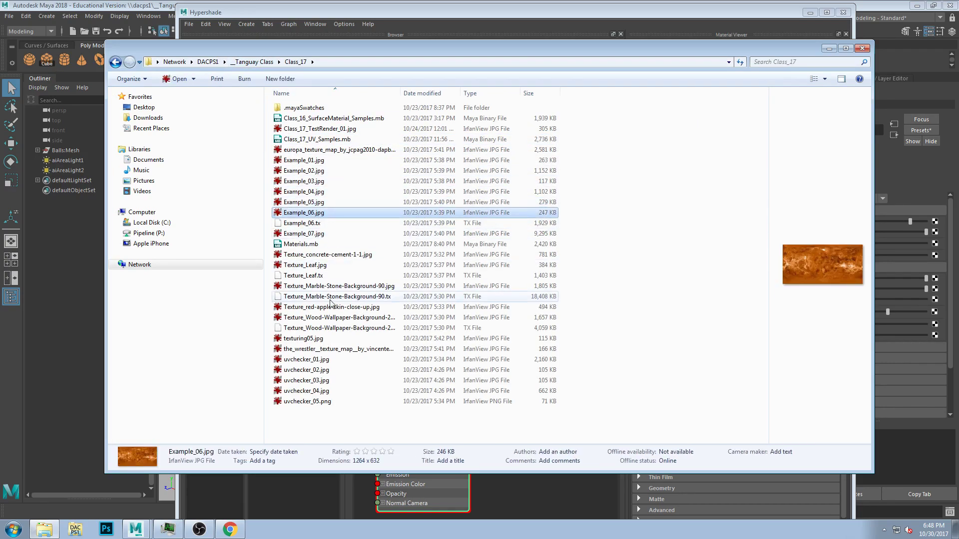
click(306, 361)
click(251, 62)
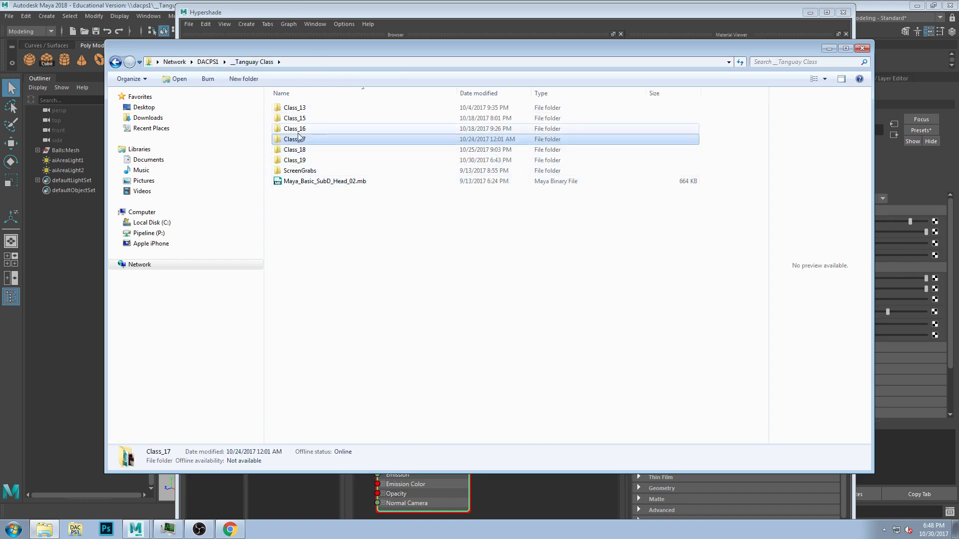
Open the reference image 12_Blue Glass.jpg from the Class_16 folder for viewing
double_click(298, 135)
click(310, 150)
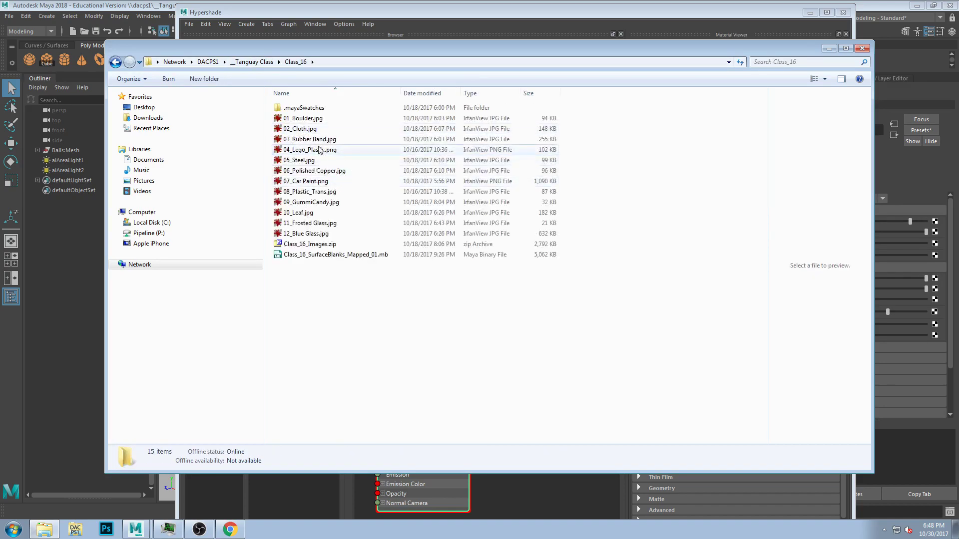
click(312, 223)
click(314, 234)
double_click(314, 235)
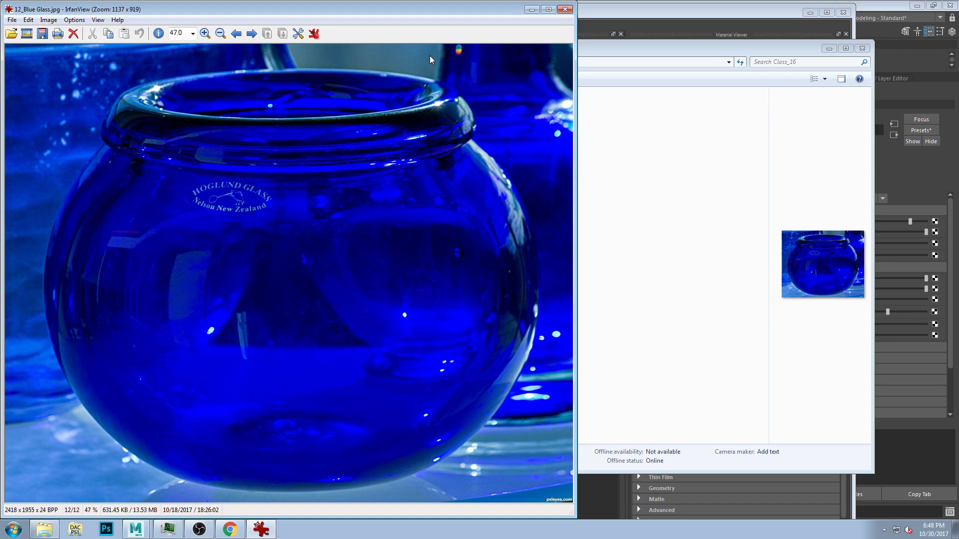
drag(480, 11, 517, 24)
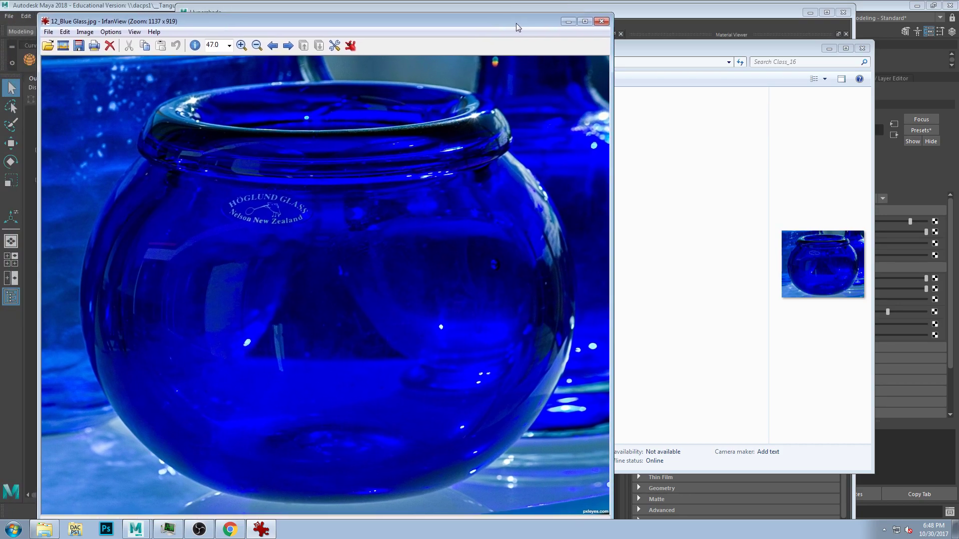
Return to Maya's Hypershade and set both the base weight and the specular weight of aiStandardSurface1 to 0
click(522, 3)
scroll(794, 299, up, 3)
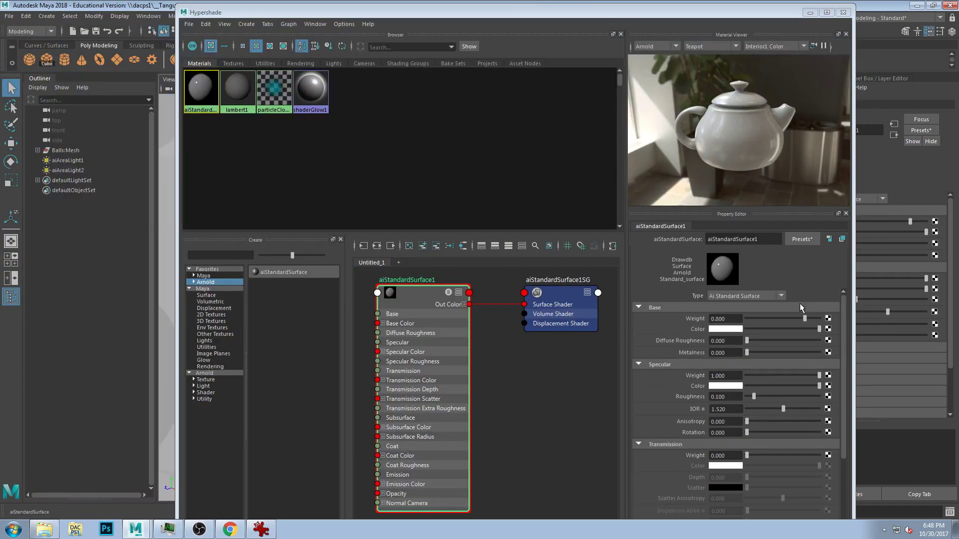
drag(813, 318, 726, 340)
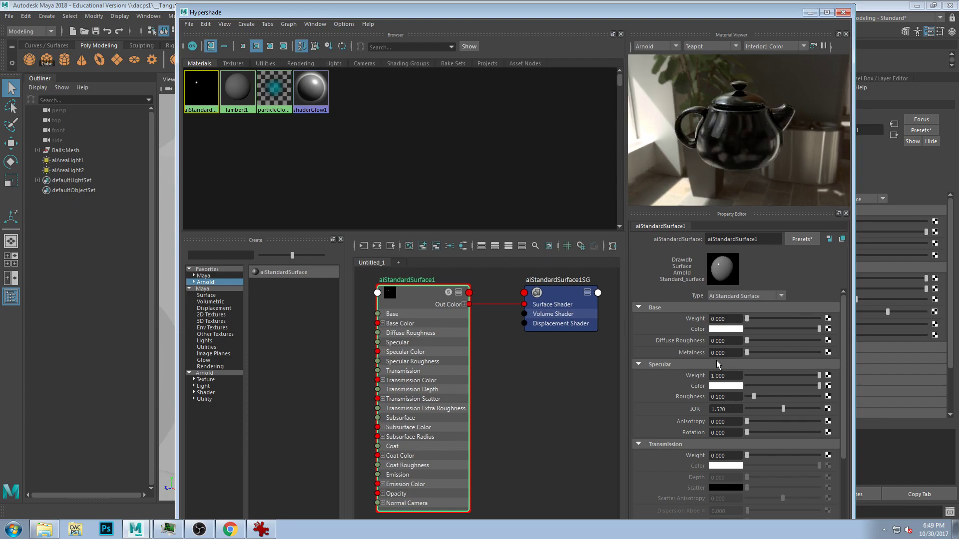
drag(764, 370, 716, 376)
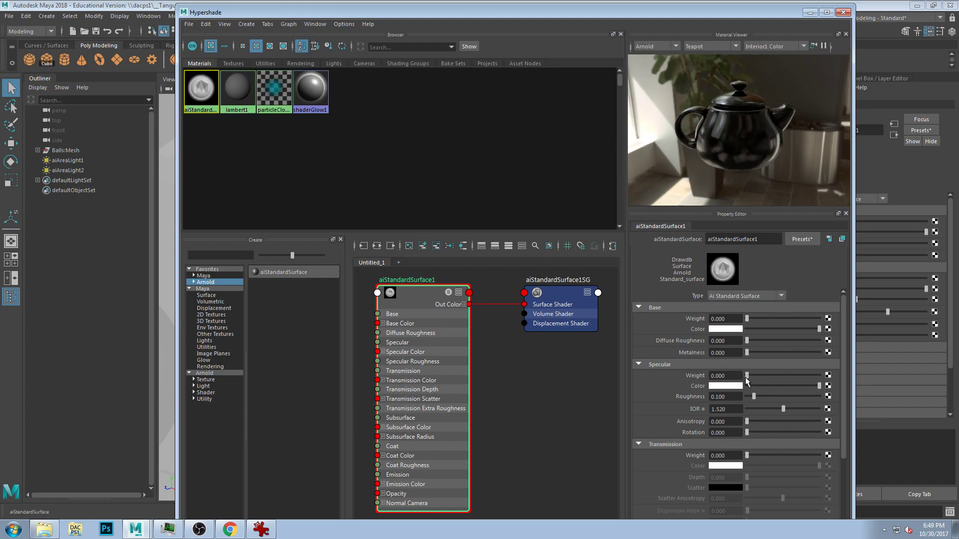
Set the material's transmission weight to 1 and give its transmission color a strongly saturated blue
scroll(710, 406, down, 2)
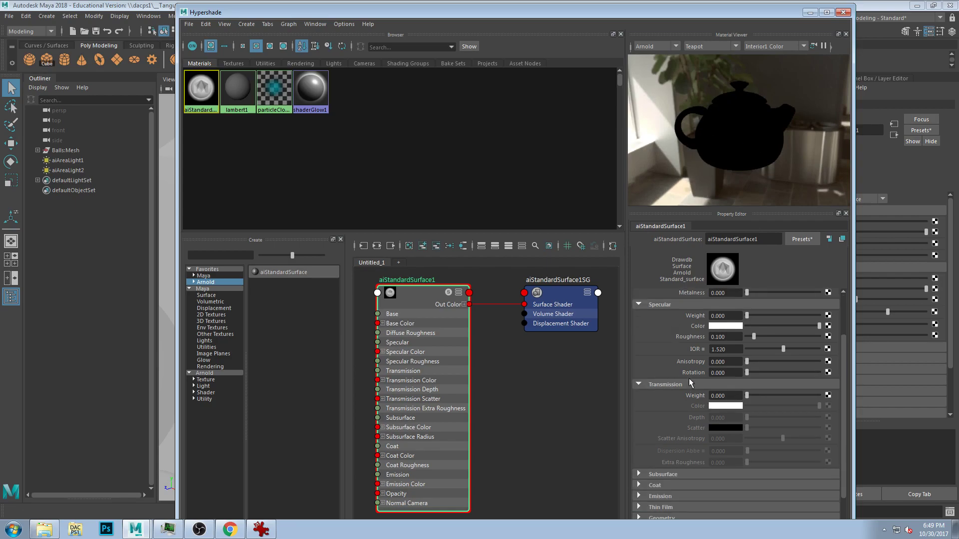
drag(760, 394, 830, 398)
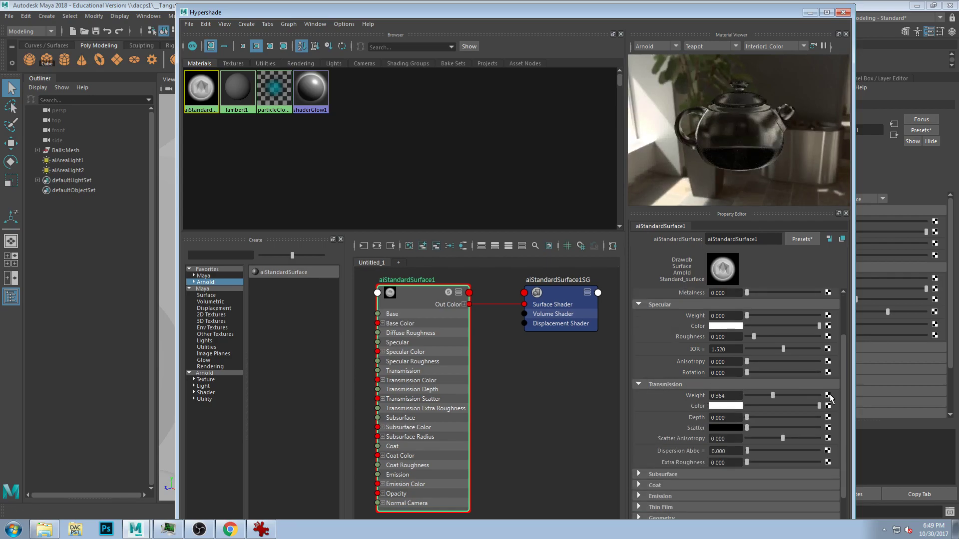
click(724, 406)
click(677, 196)
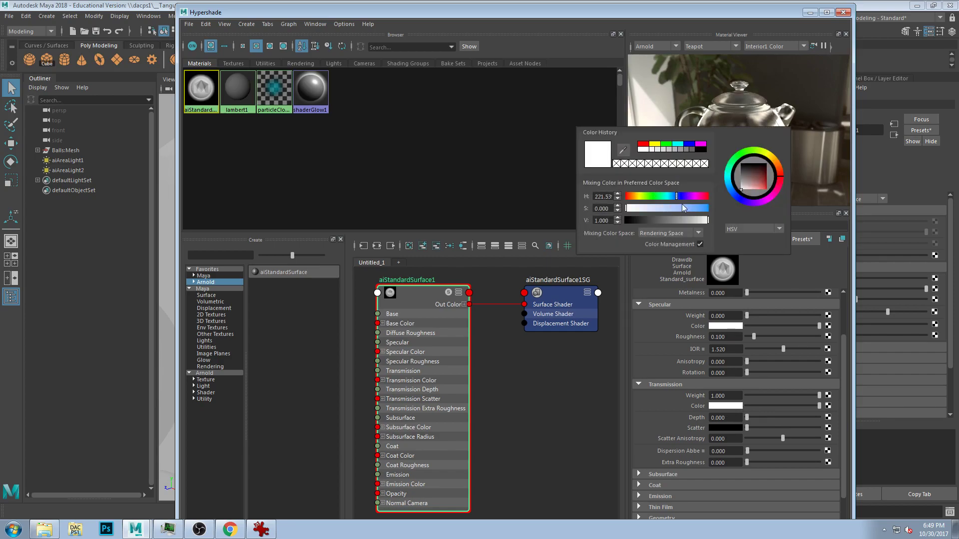
drag(704, 209, 706, 209)
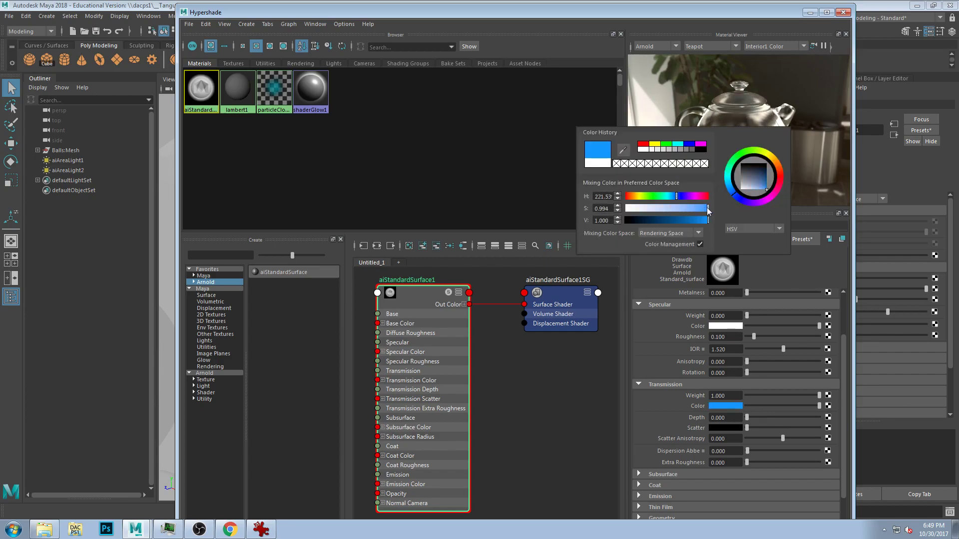
click(678, 197)
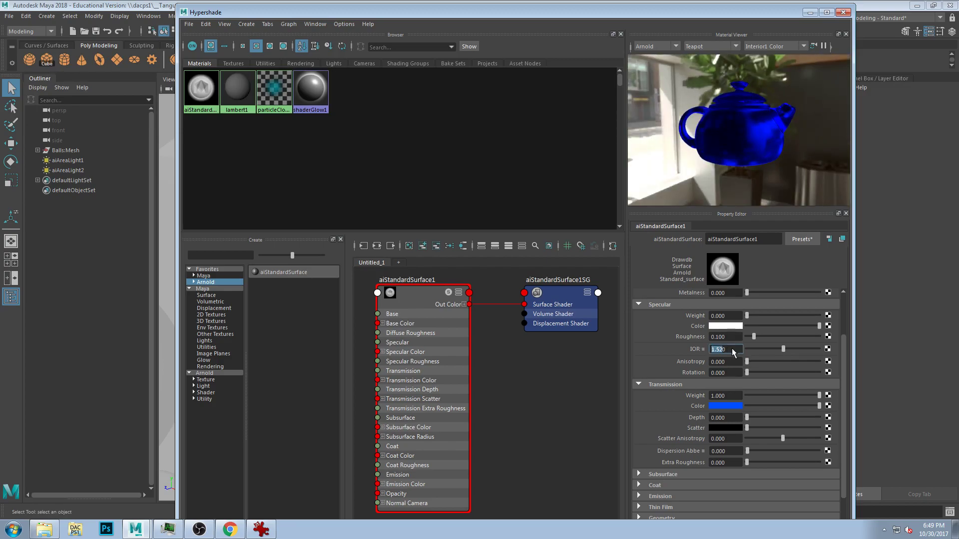
Look through the Class_15 and Class_13 folders in Windows Explorer for further reference files, including the glass images
click(716, 349)
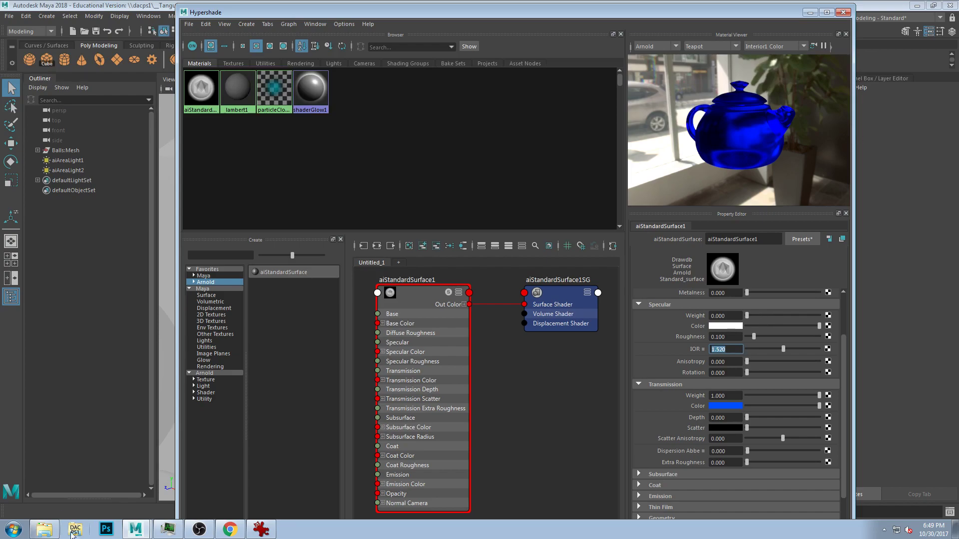
click(47, 533)
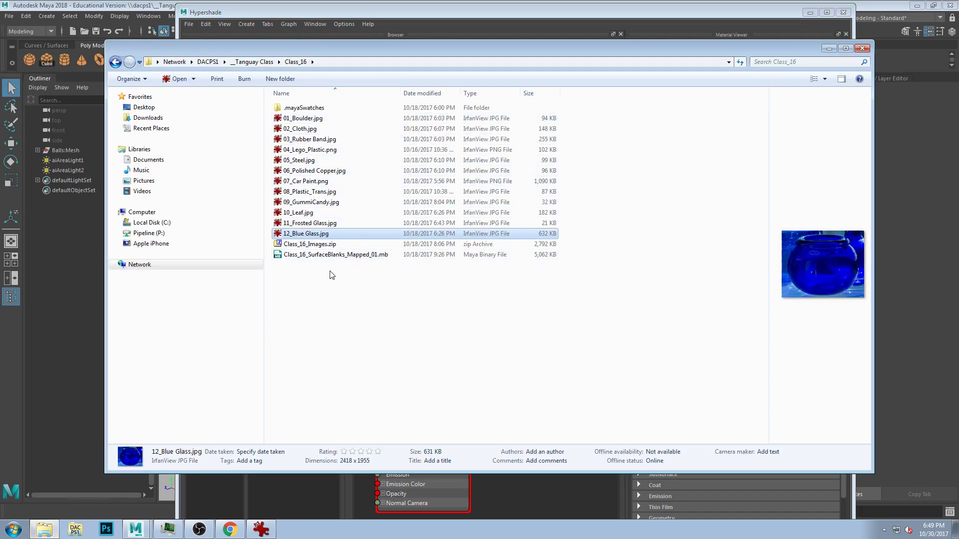
click(252, 62)
double_click(298, 120)
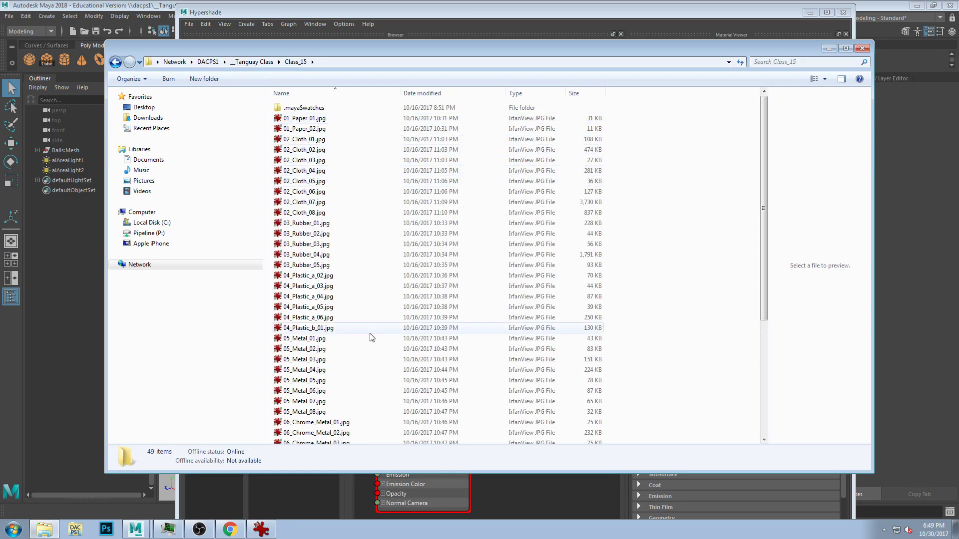
scroll(365, 349, down, 5)
click(314, 418)
click(311, 375)
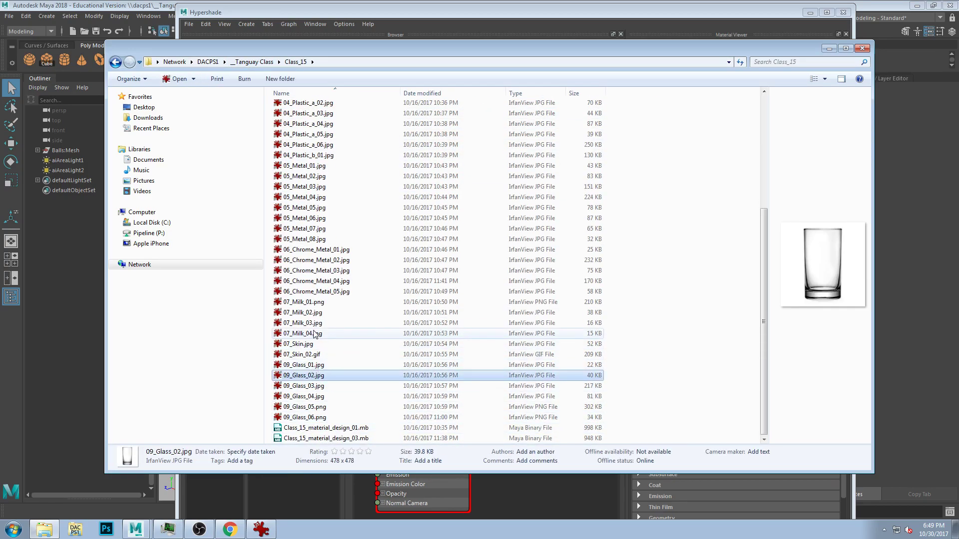
click(315, 333)
scroll(370, 240, up, 6)
click(252, 62)
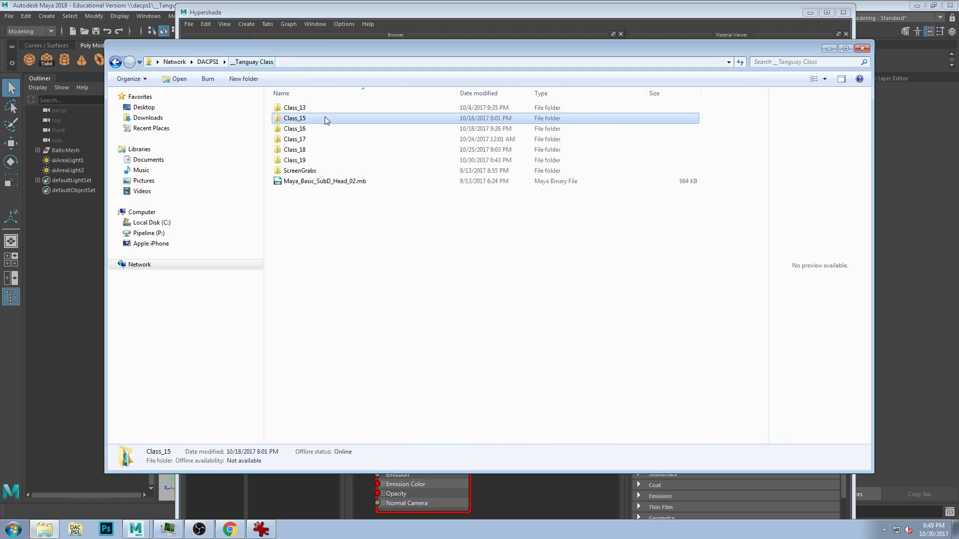
double_click(301, 107)
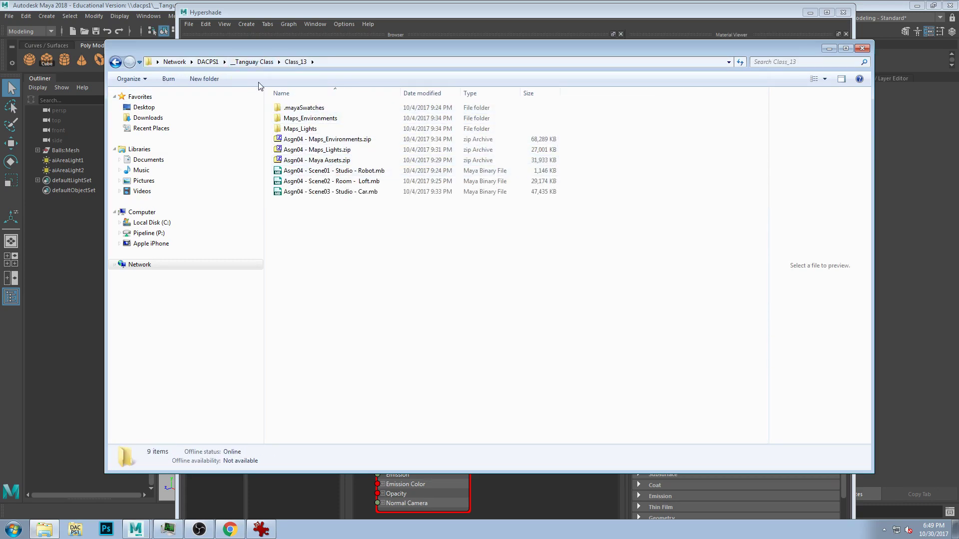
click(252, 62)
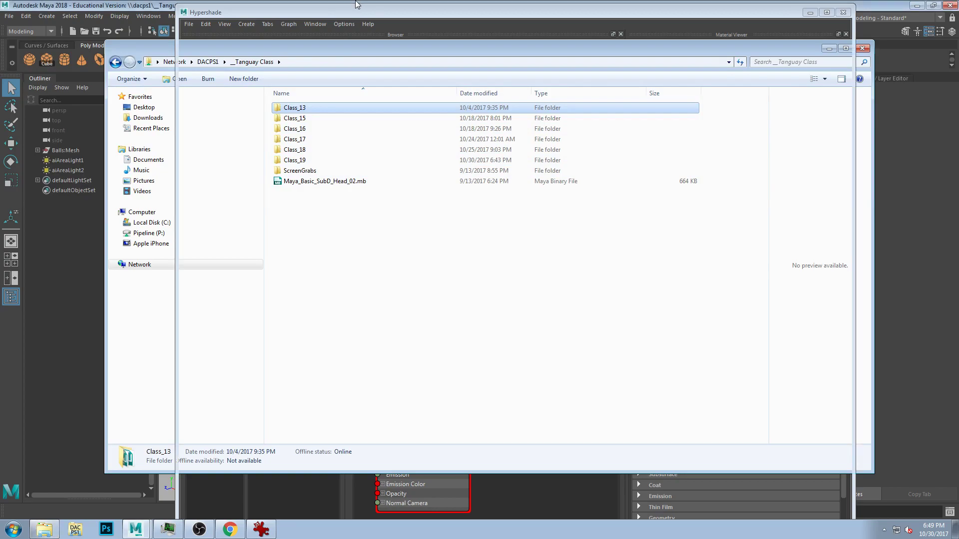
click(360, 2)
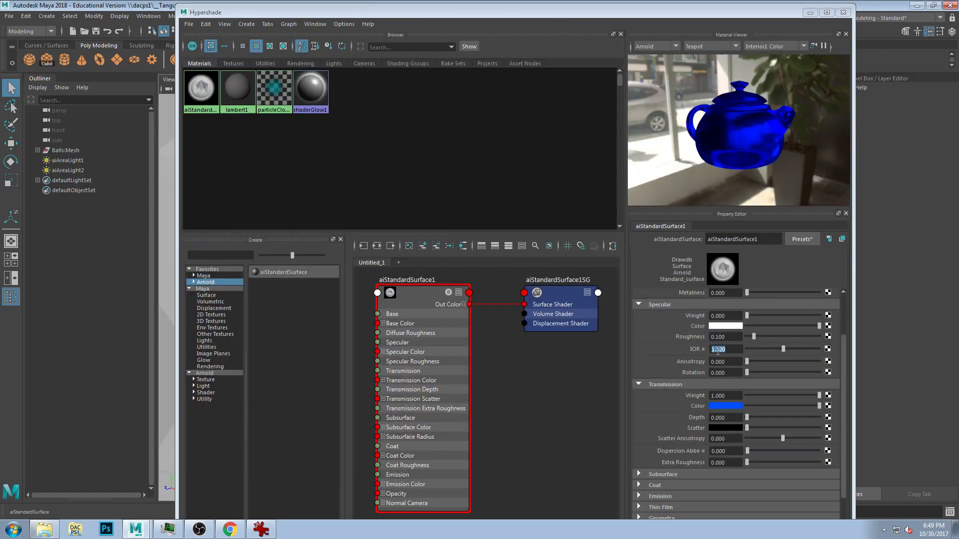
Raise the specular weight to 0.958, set the specular roughness to 0 and inspect the teapot preview up close
scroll(725, 352, up, 2)
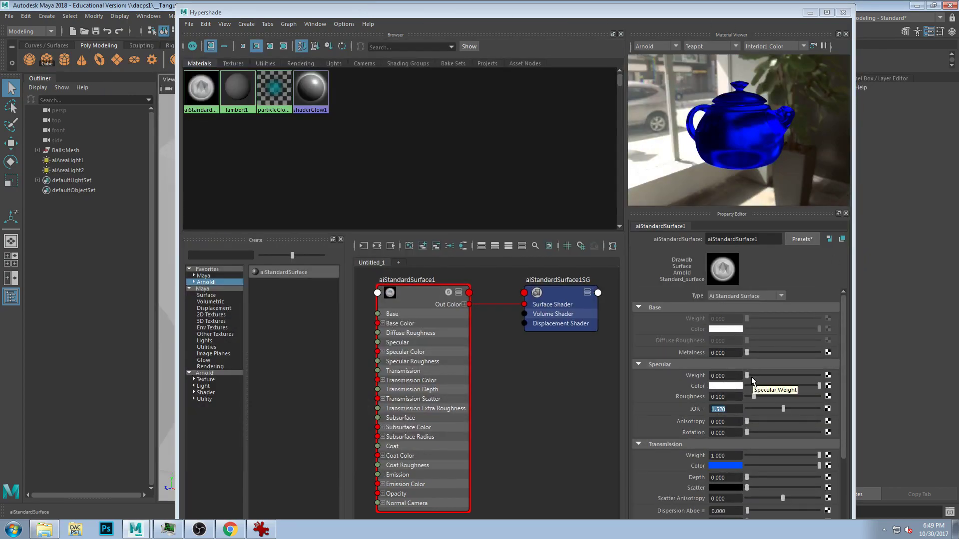
drag(753, 376, 816, 375)
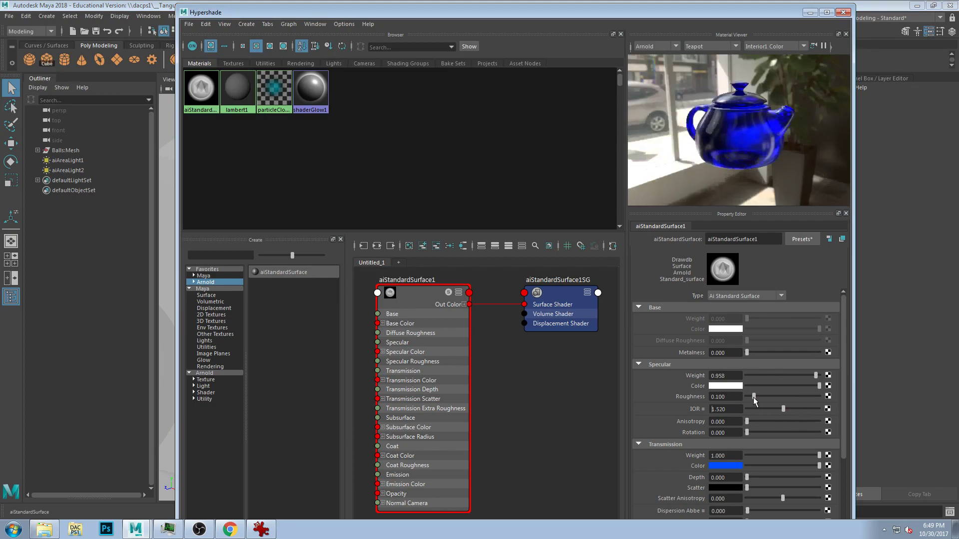
drag(703, 393, 699, 395)
scroll(739, 127, up, 4)
scroll(738, 166, up, 3)
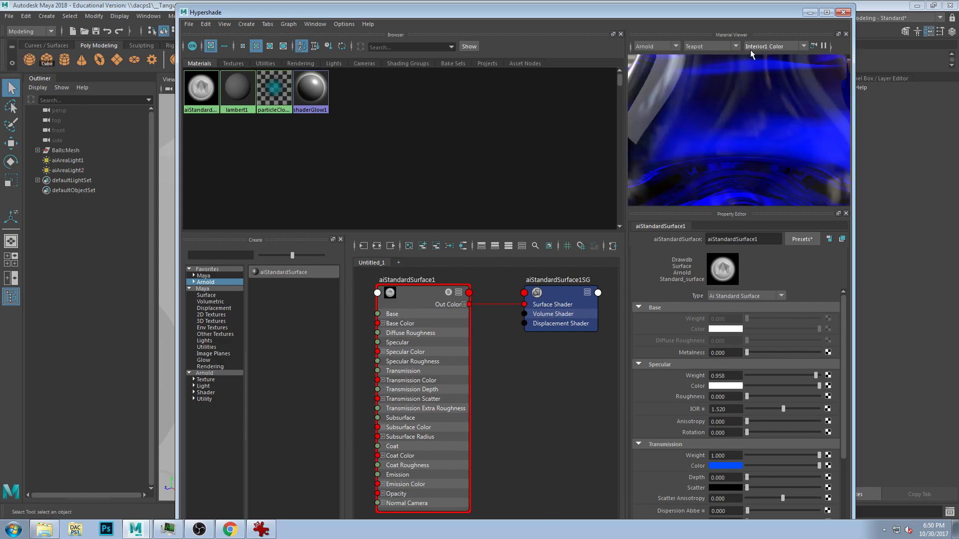
Check the blue glass reference, then set the specular weight to 0.951 and the specular roughness to 0.1
click(261, 530)
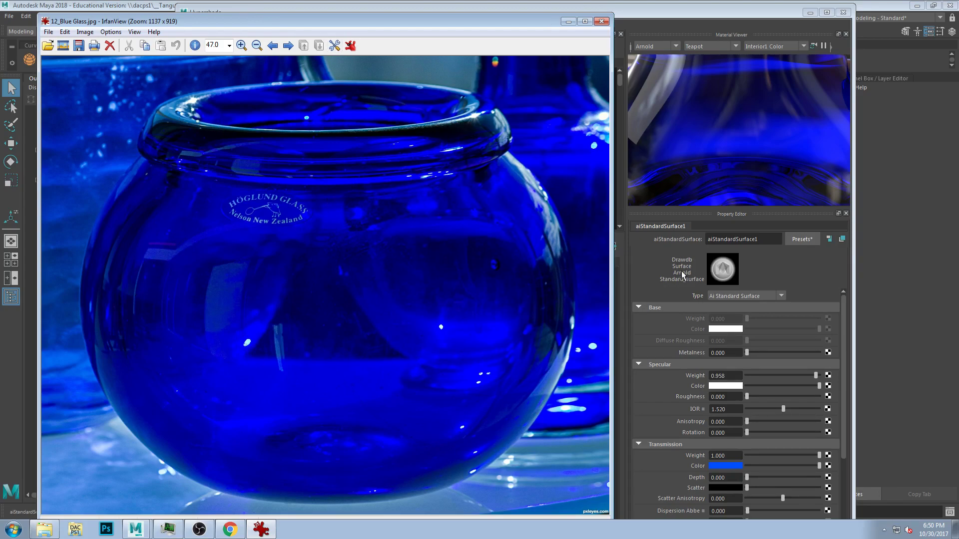
click(815, 375)
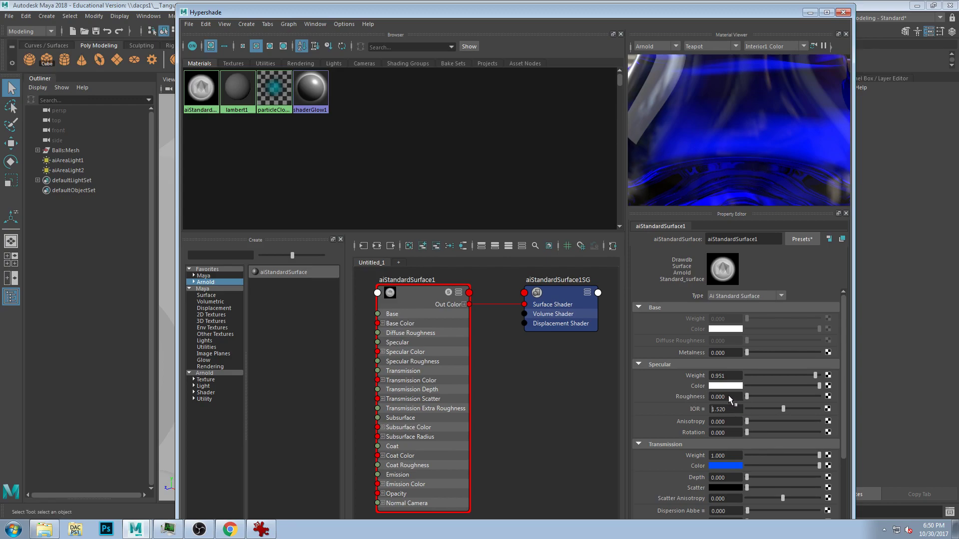
drag(711, 396, 734, 398)
text(0.1)
key(Return)
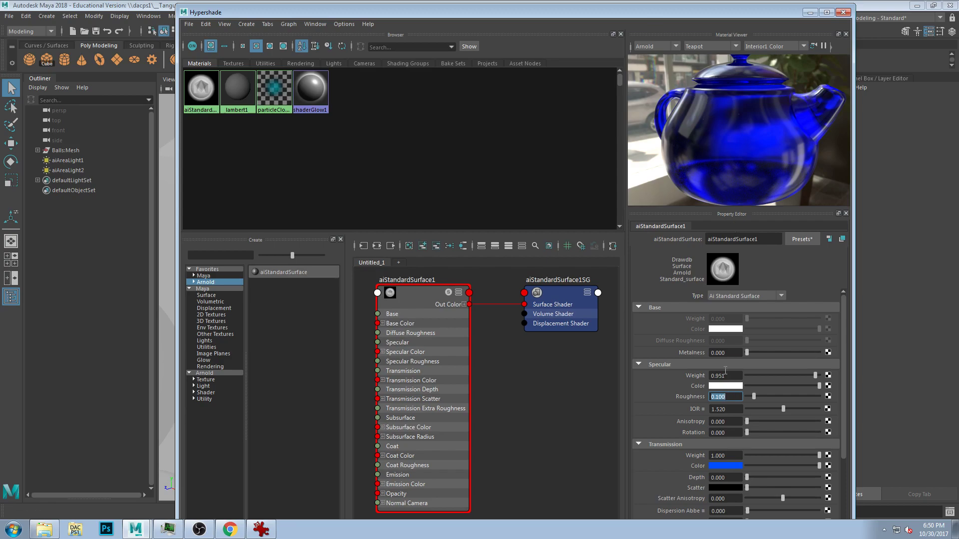
Compare the teapot material preview with the blue glass reference image
scroll(692, 383, down, 3)
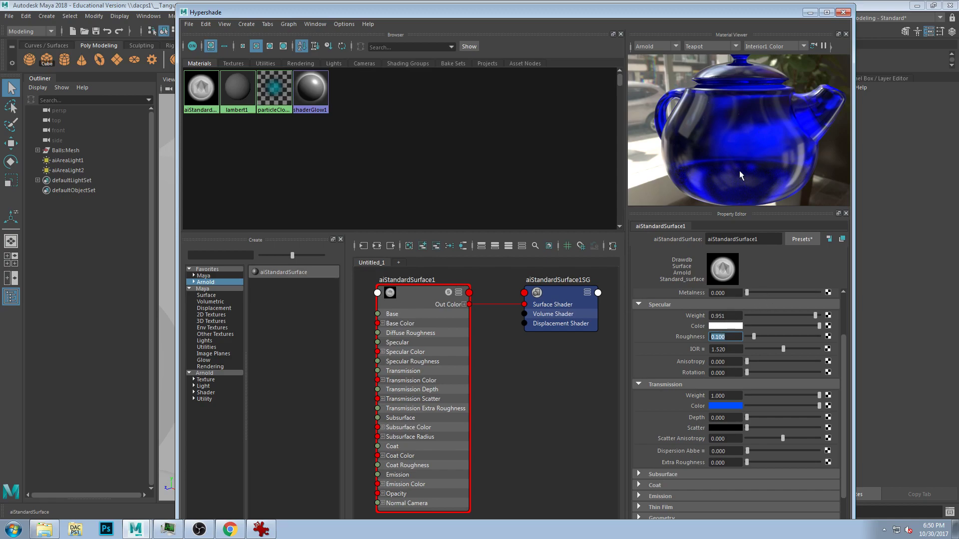
click(261, 530)
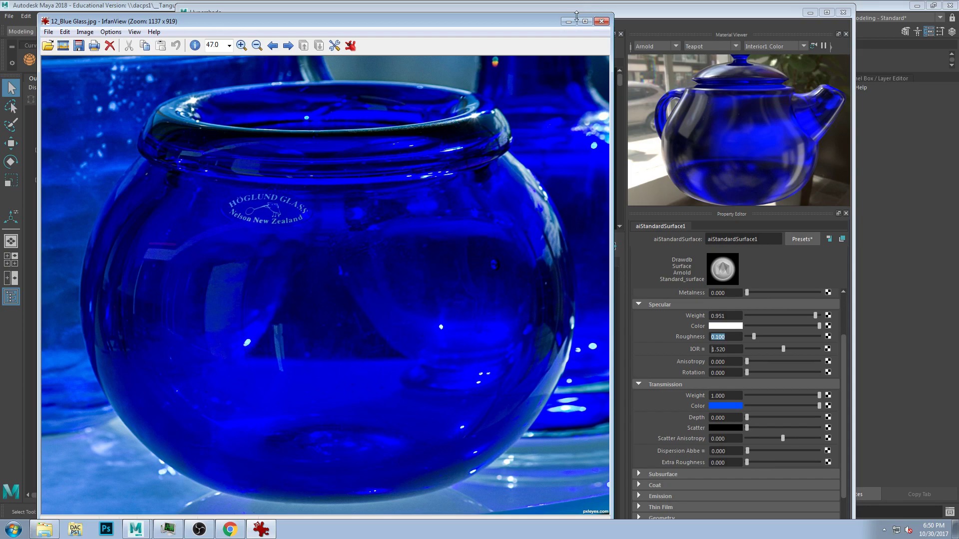
click(649, 13)
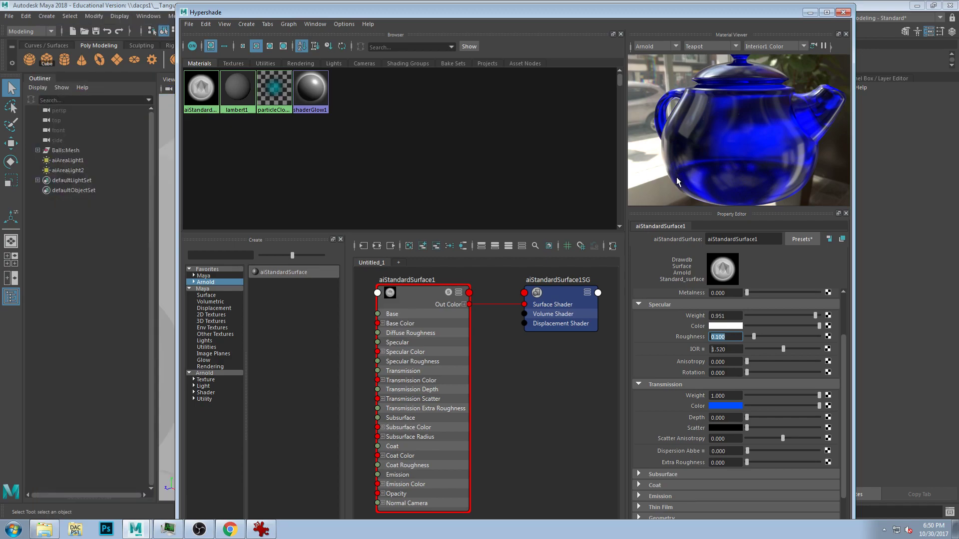
Set the specular weight to 1.000, and test a darker transmission color before restoring it to full brightness
drag(815, 316, 819, 317)
drag(618, 12, 605, 16)
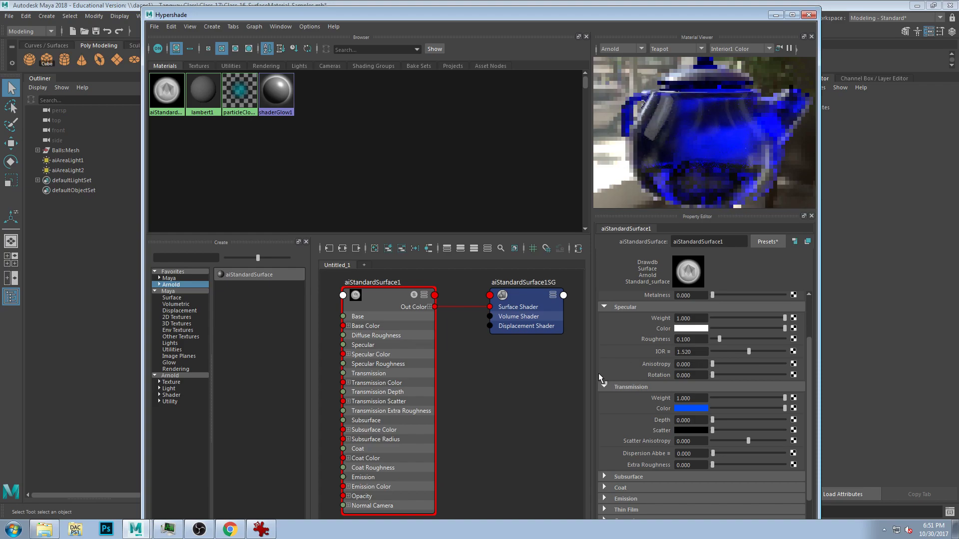
drag(737, 407, 753, 408)
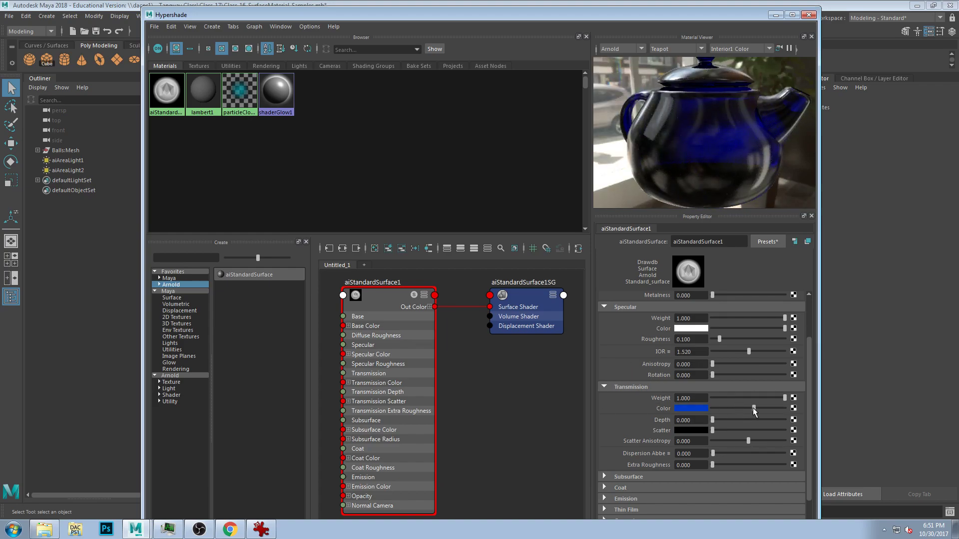
click(785, 409)
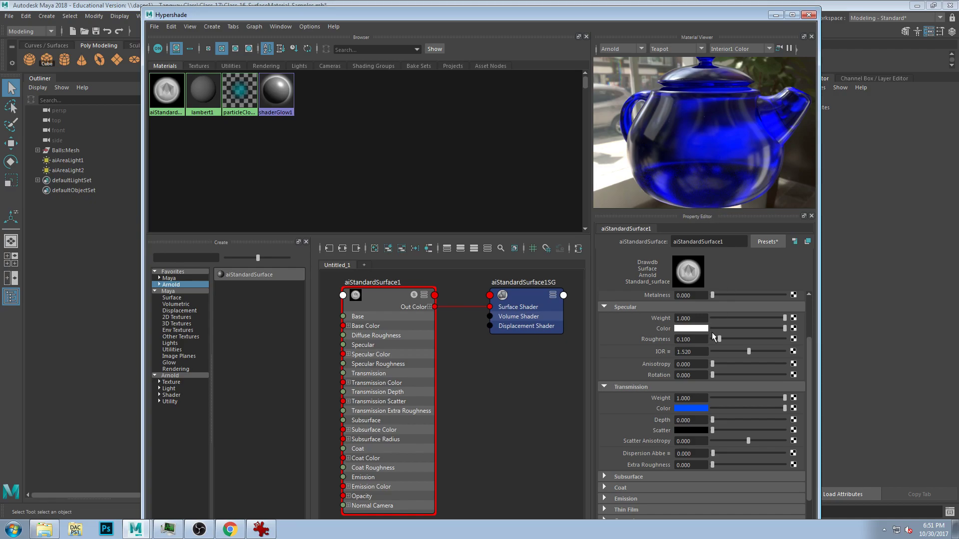
Test a specular roughness of 0.378 on the teapot preview, reduce it to the minimum and close Hypershade
click(739, 338)
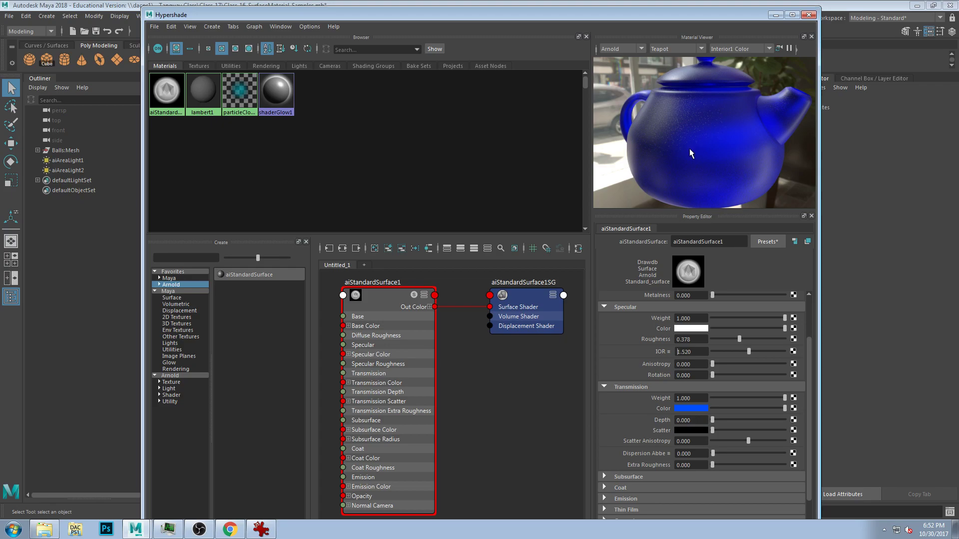
click(644, 476)
scroll(661, 451, down, 3)
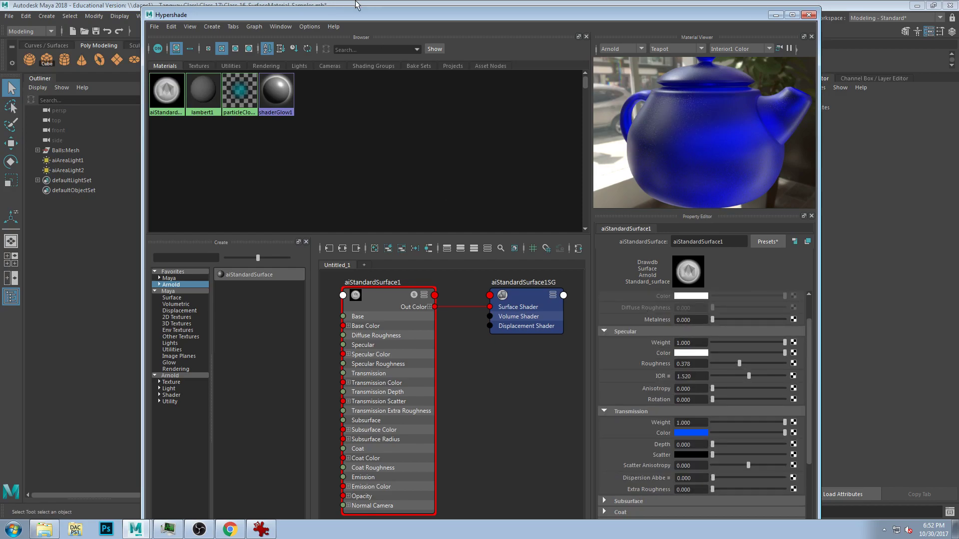
drag(351, 12, 696, 35)
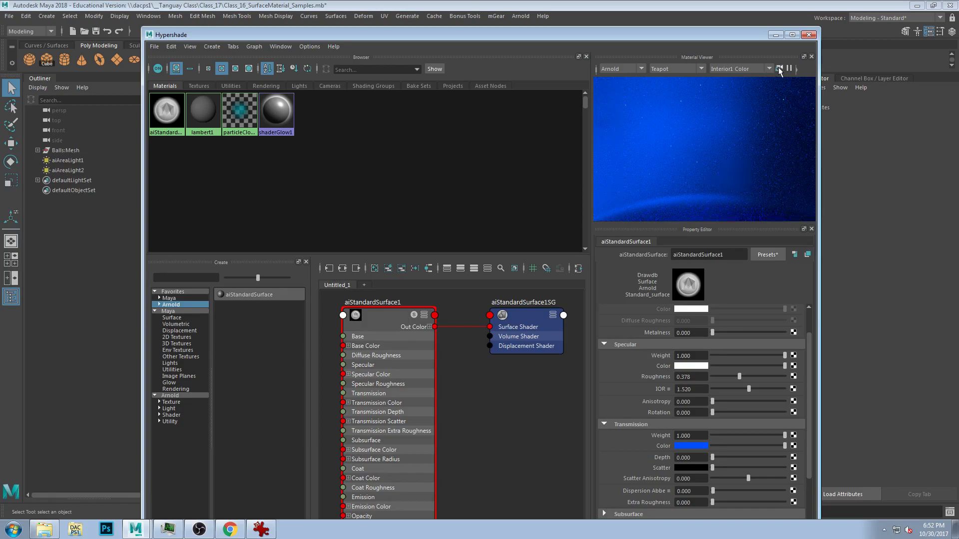
click(776, 35)
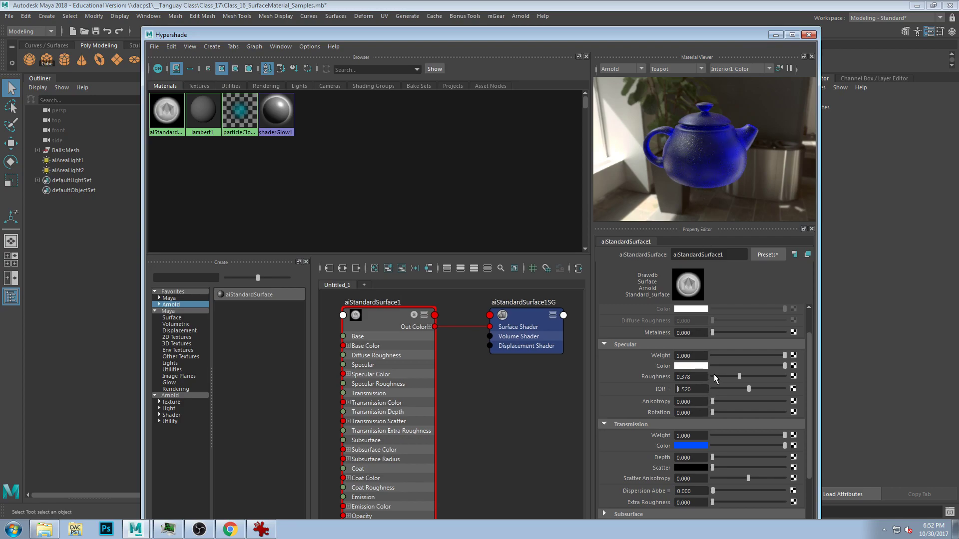
drag(739, 376, 707, 377)
click(808, 34)
Select the Car Paint shader ball in the viewport and frame it for a close view
scroll(424, 275, down, 12)
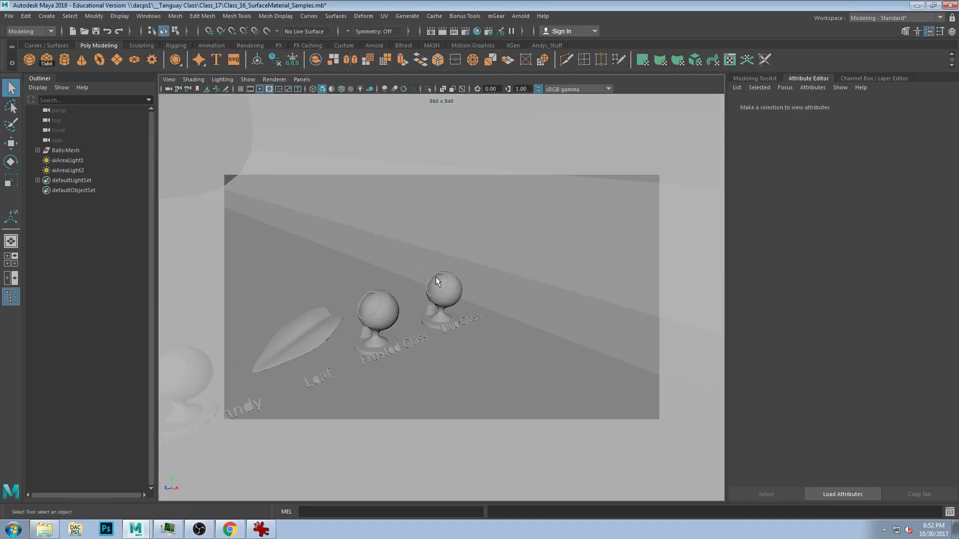
alt+middle_drag(429, 359, 486, 286)
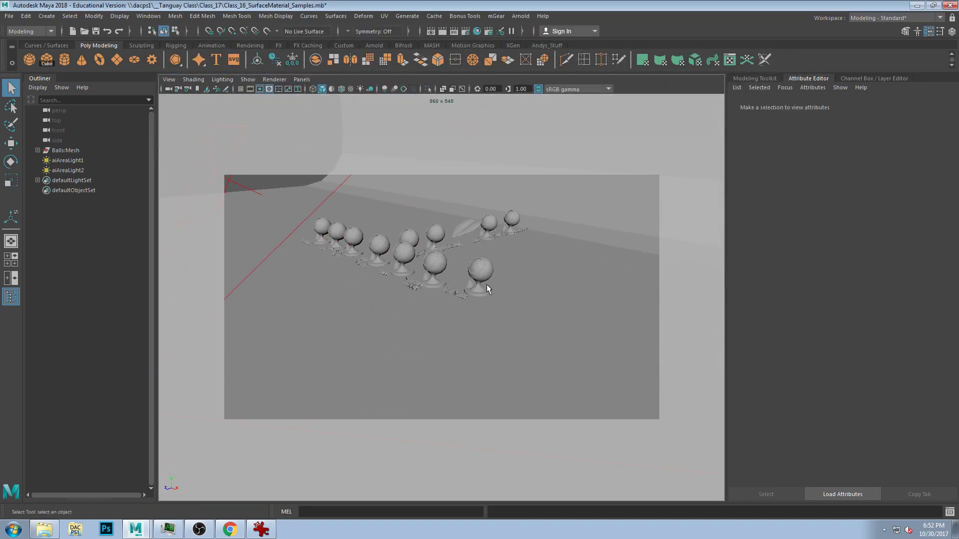
key(q)
click(500, 278)
key(f)
alt+drag(499, 278, 376, 270)
scroll(472, 281, down, 5)
scroll(470, 259, up, 5)
scroll(469, 261, down, 3)
alt+middle_drag(377, 270, 516, 260)
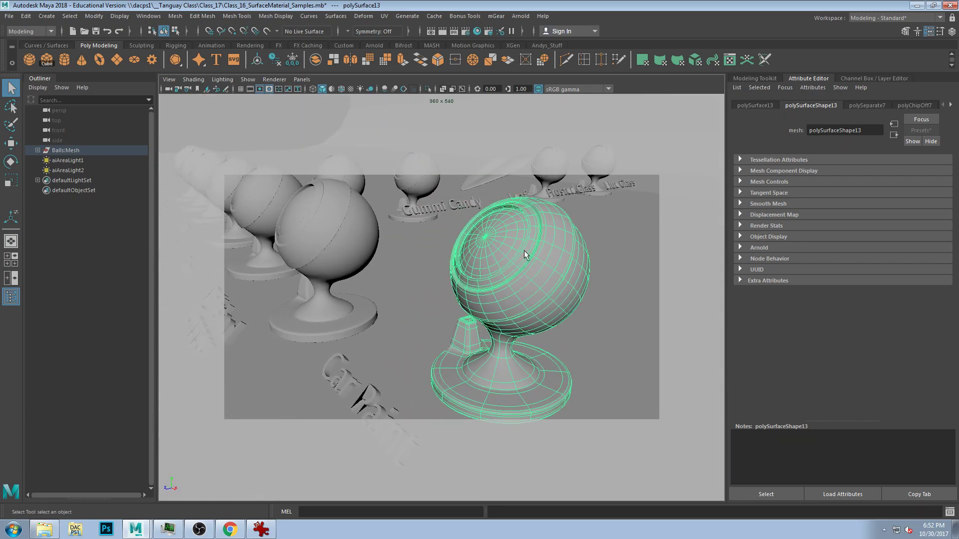
Reopen Hypershade, create a second Arnold aiStandardSurface material and place its node below the first material's node
click(478, 32)
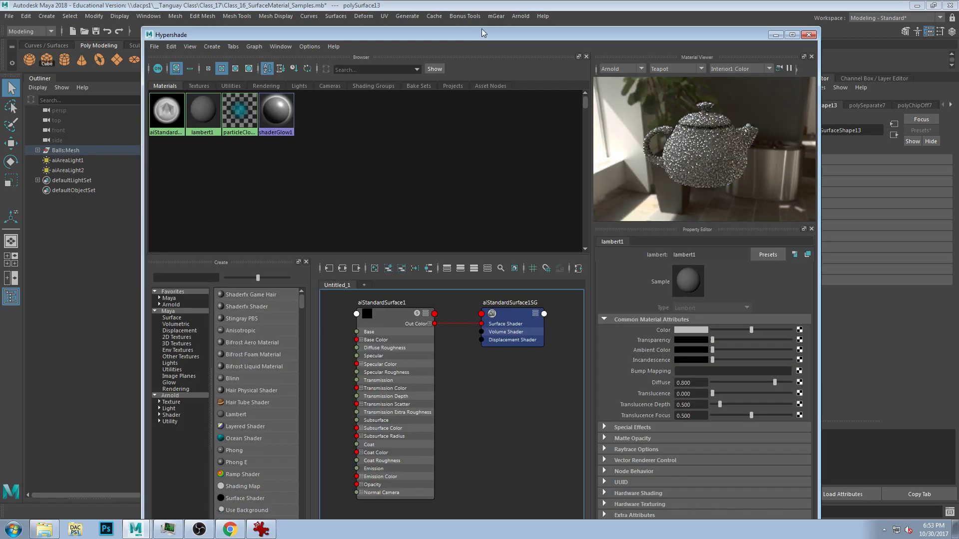
drag(444, 32, 509, 33)
drag(572, 38, 641, 39)
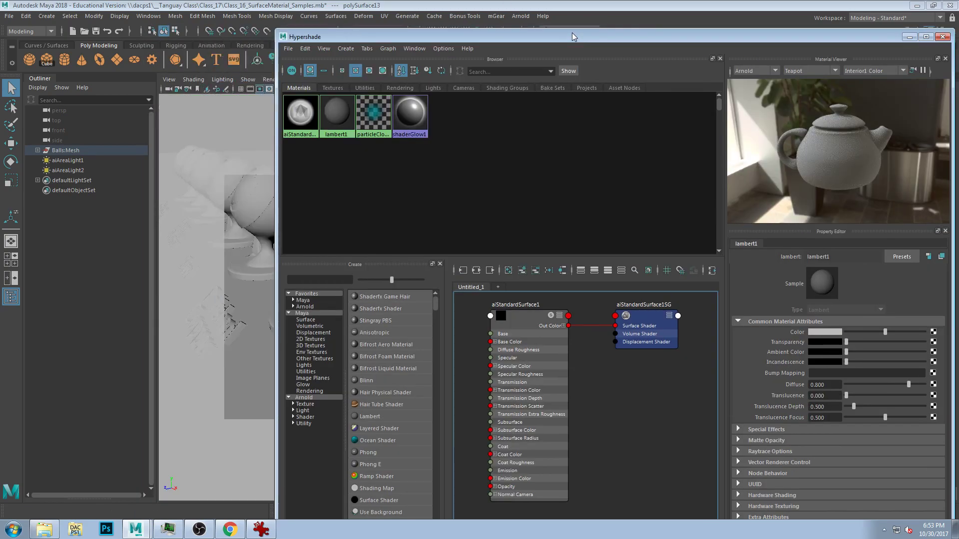
click(306, 306)
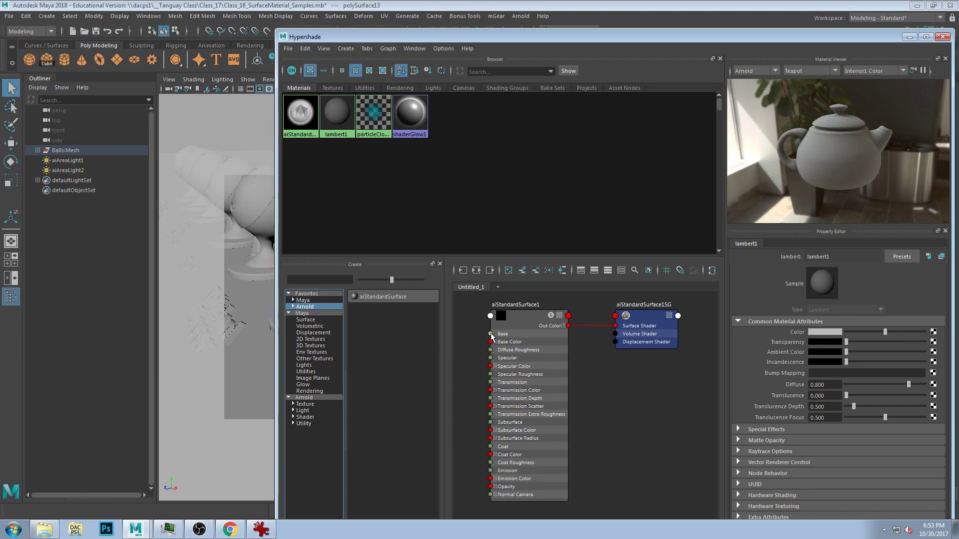
click(389, 297)
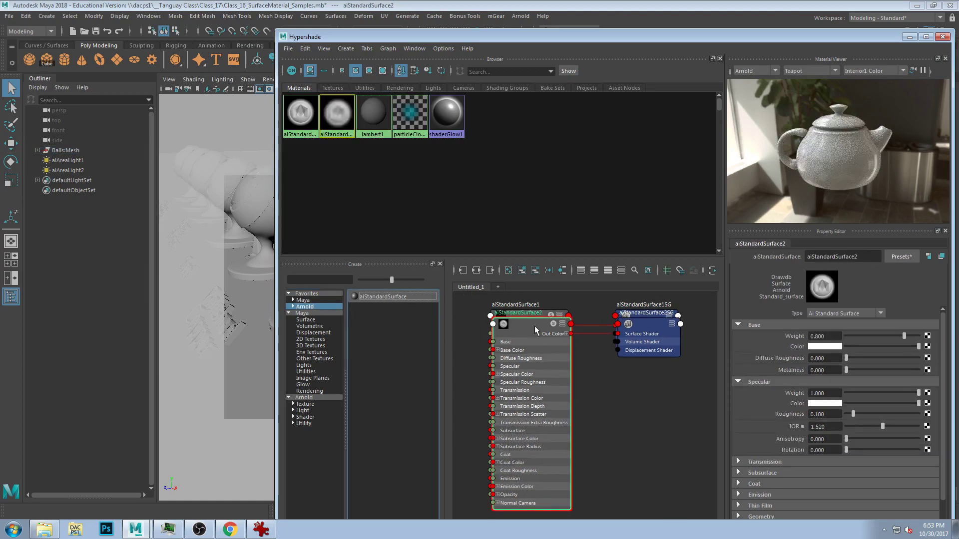
drag(535, 326, 636, 447)
key(a)
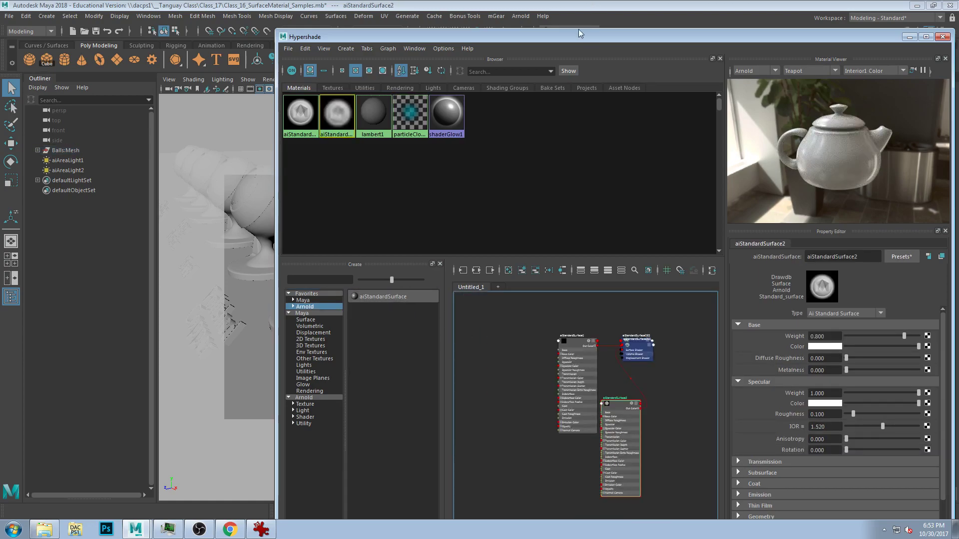
Switch to Windows Explorer and preview the metal, chrome and plastic reference images in the Class_15 folder
drag(547, 36, 401, 17)
click(45, 530)
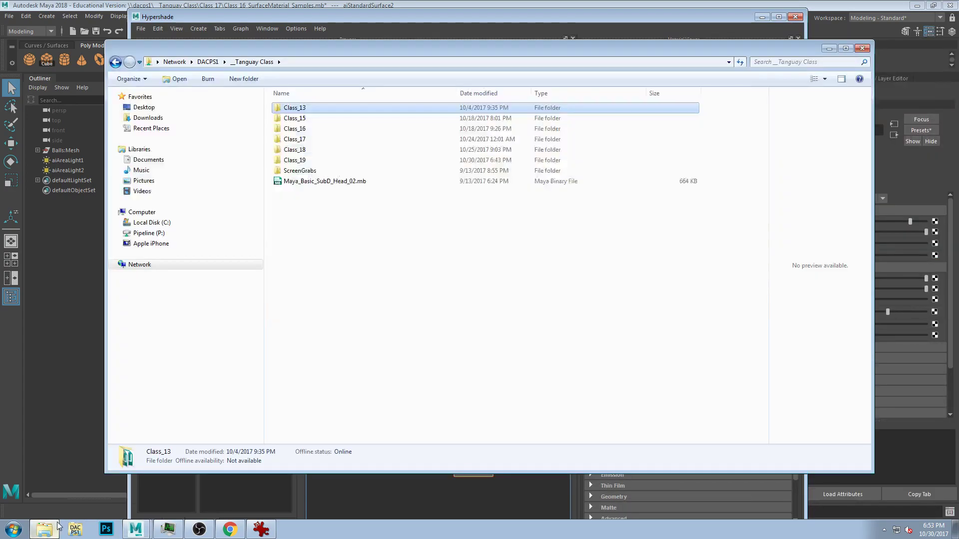
double_click(295, 118)
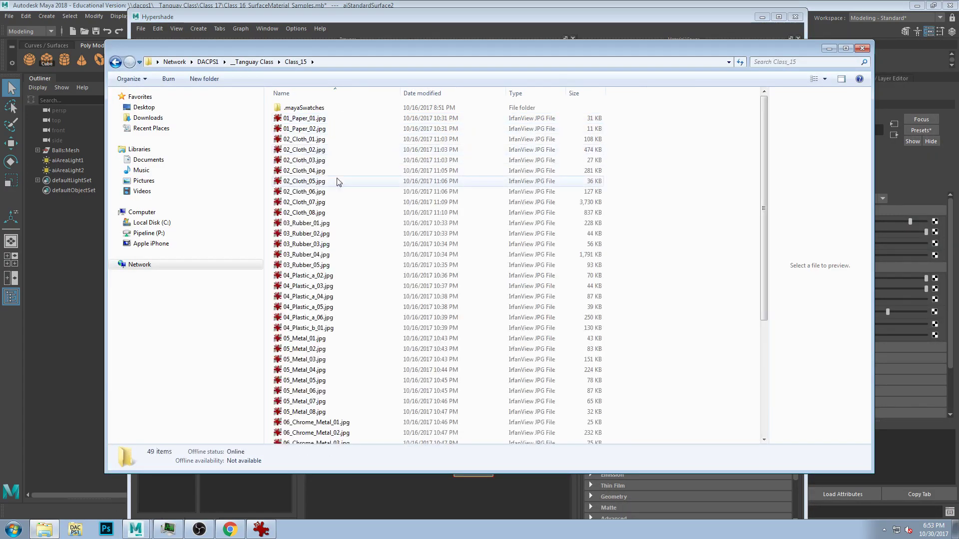
scroll(320, 359, down, 3)
click(314, 292)
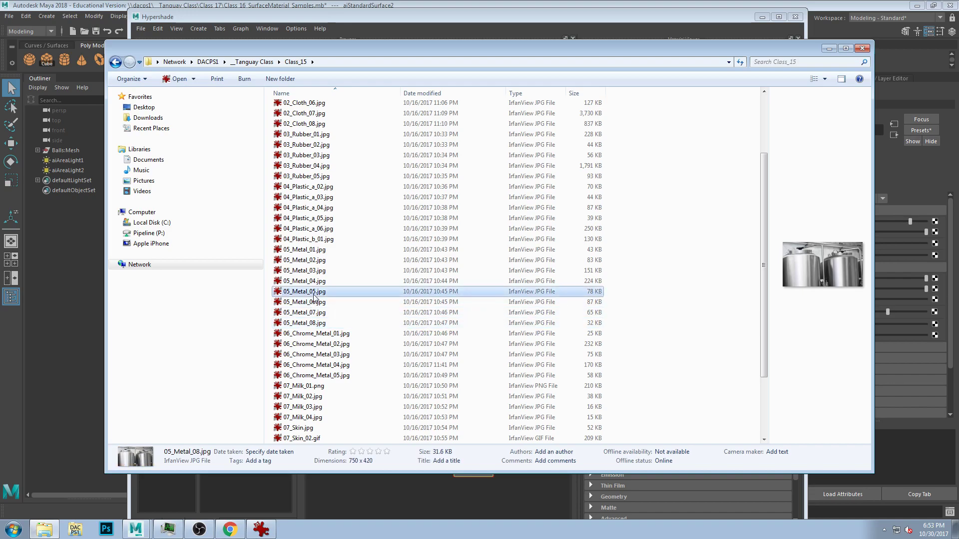
click(318, 334)
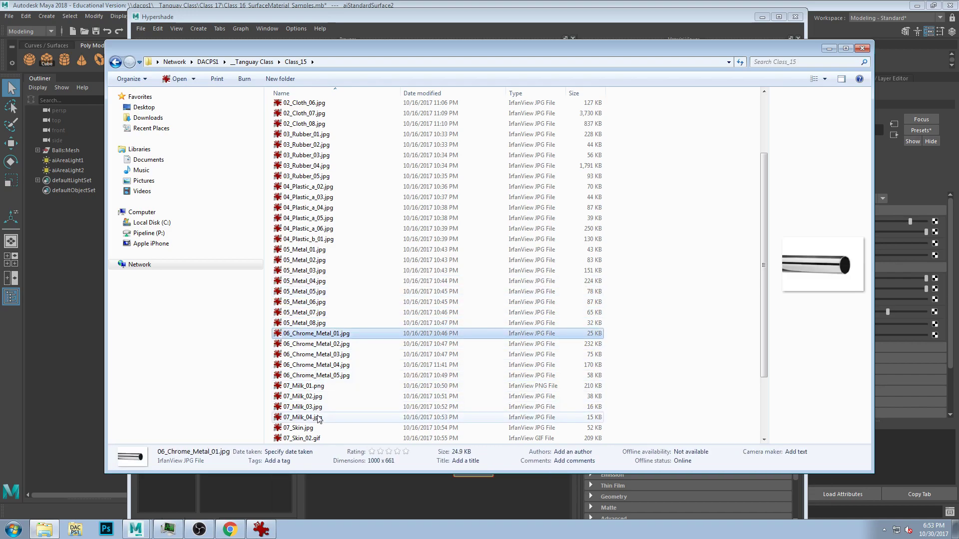
click(322, 312)
click(321, 302)
click(320, 281)
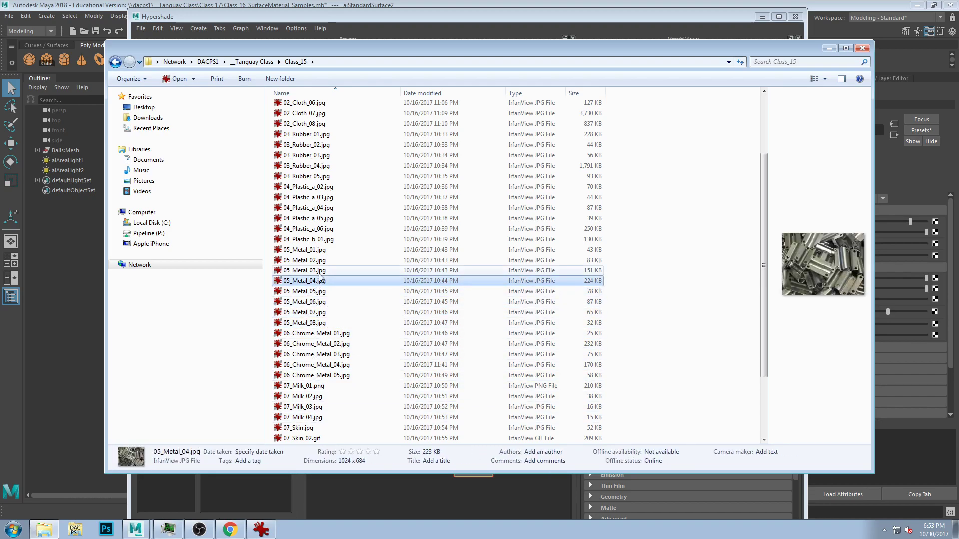
click(320, 240)
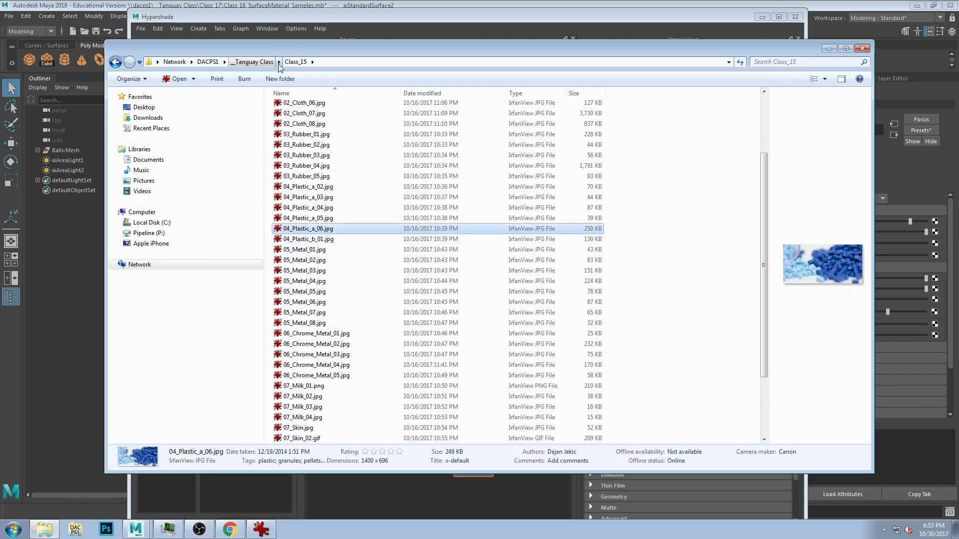
Open 07_Car Paint.png from the Class_16 folder in IrfanView and examine the car paint's color and highlights
click(272, 63)
double_click(311, 129)
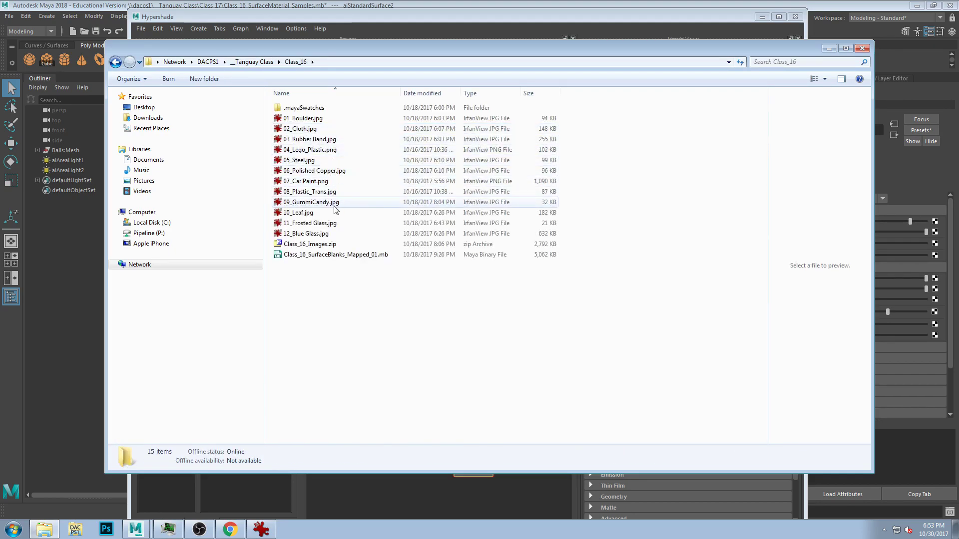
click(320, 185)
double_click(308, 182)
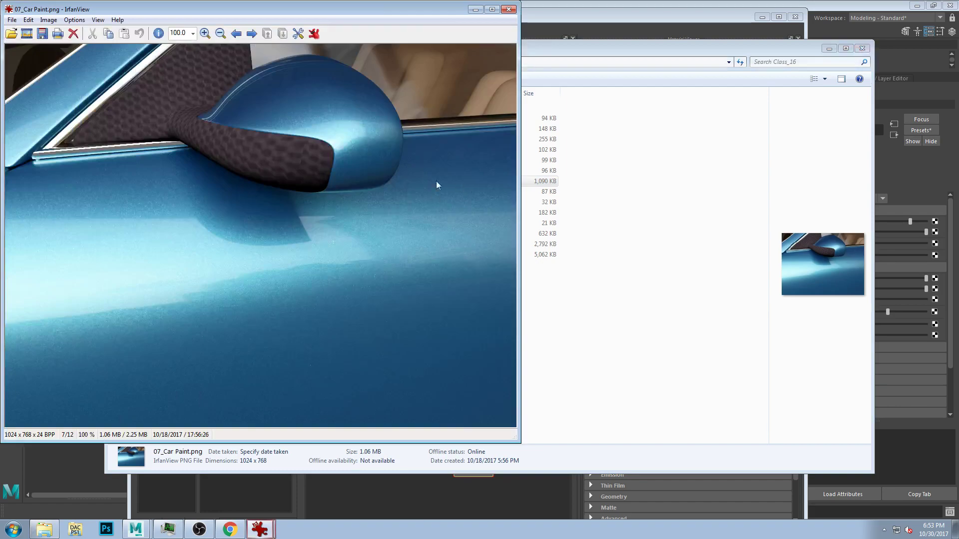
drag(296, 10, 318, 12)
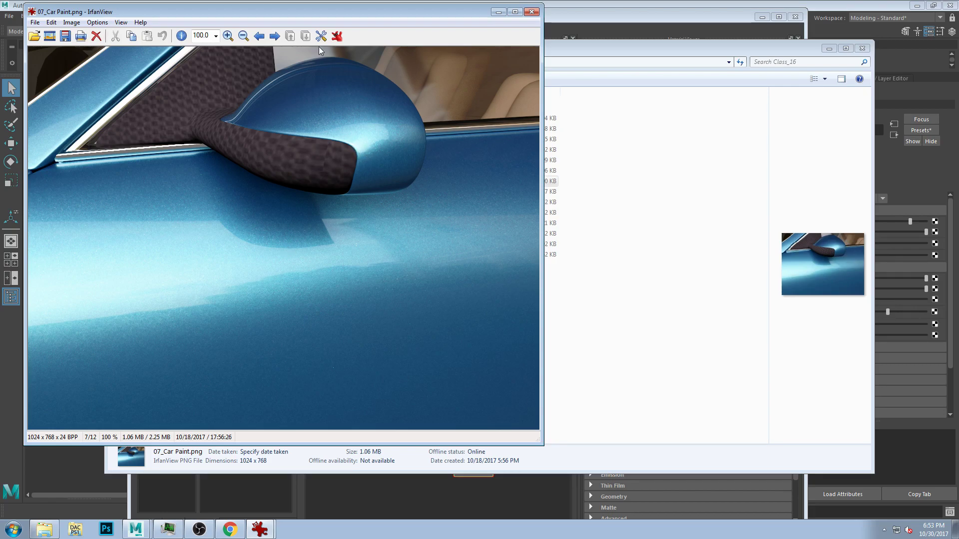
drag(331, 9, 349, 32)
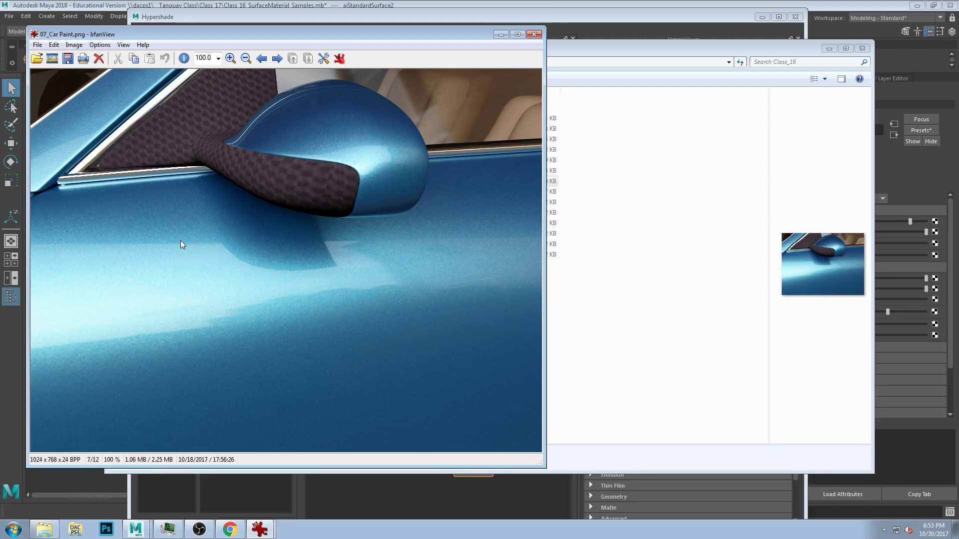
Return to Maya and assign the new aiStandardSurface2 material to the Car Paint shader ball
click(457, 3)
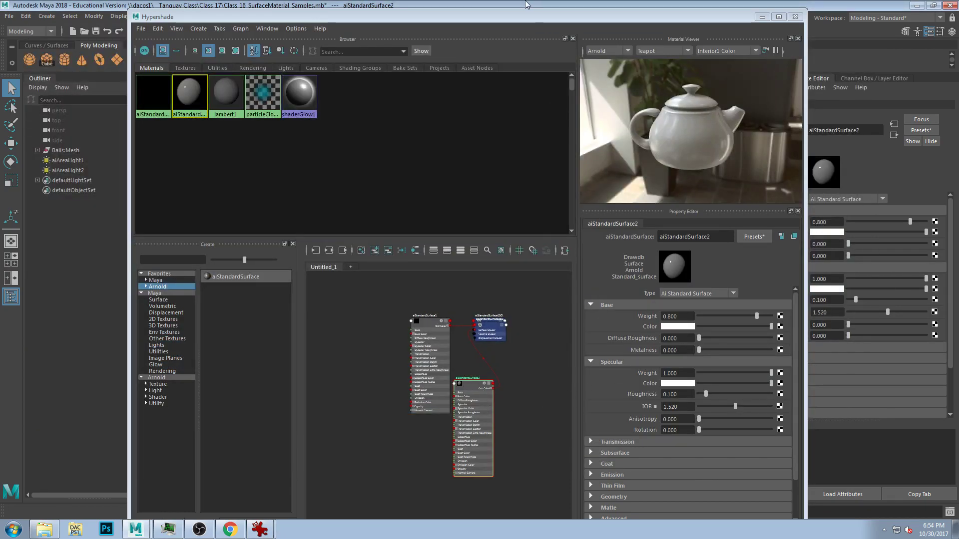
drag(500, 16, 774, 23)
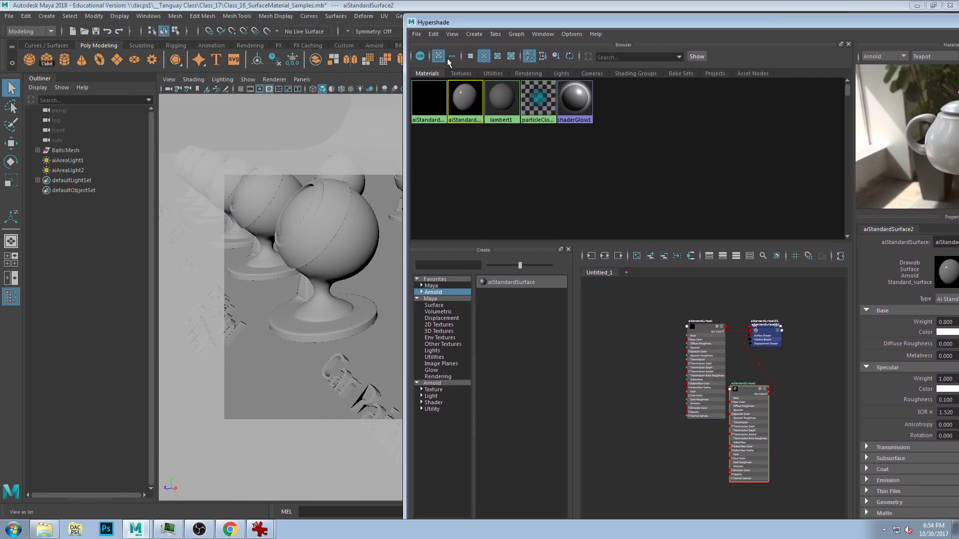
alt+middle_drag(327, 278, 162, 282)
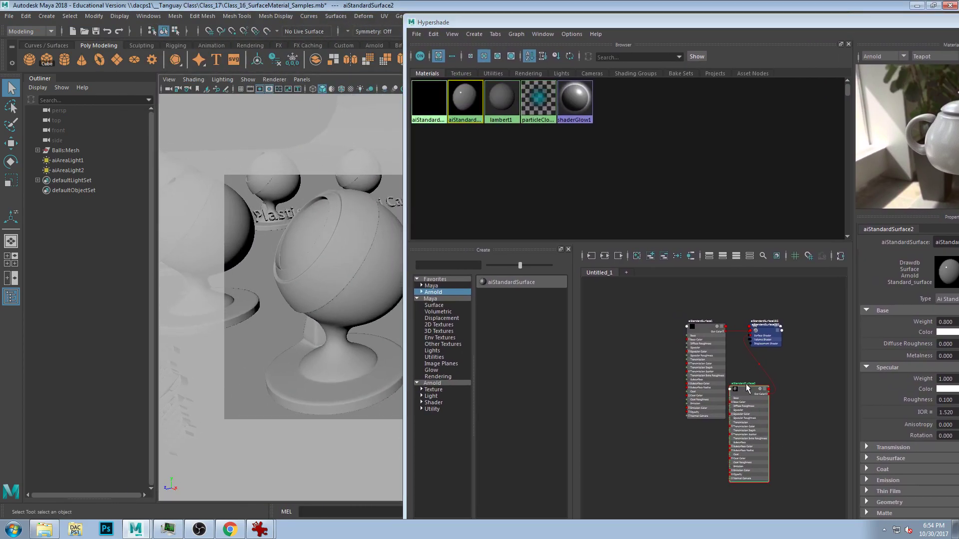
middle_drag(745, 386, 330, 245)
drag(504, 23, 223, 24)
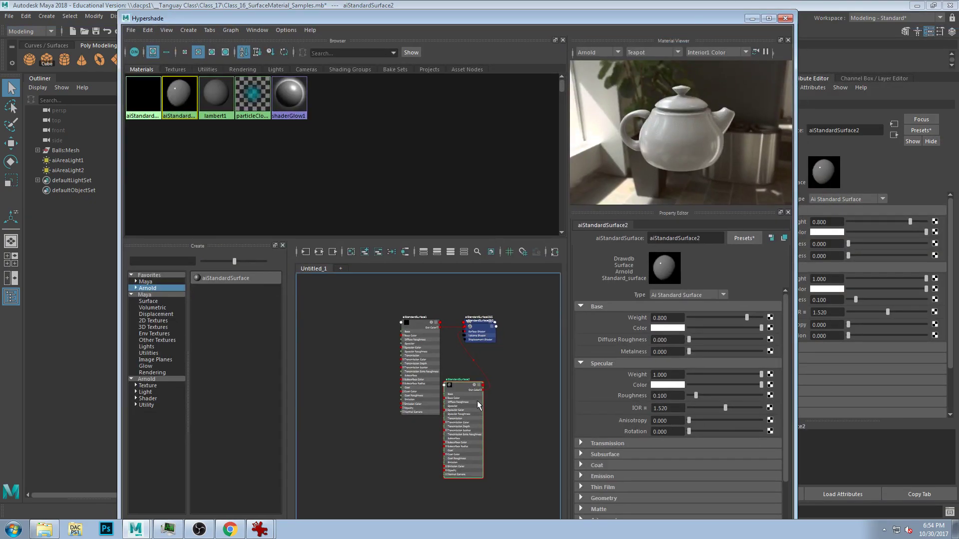
Change the base color of aiStandardSurface2 to a saturated blue and restore Hypershade to a smaller window
click(769, 18)
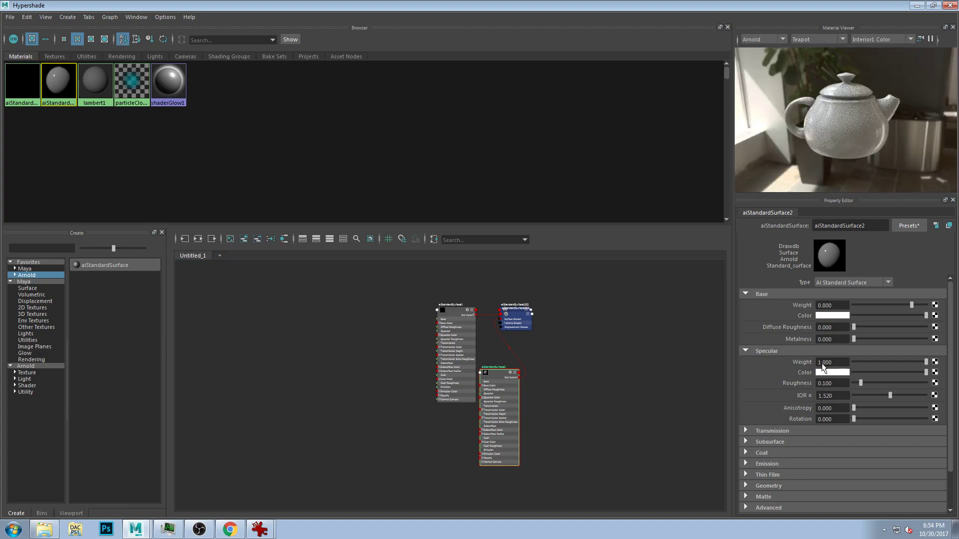
click(829, 315)
drag(832, 392, 848, 391)
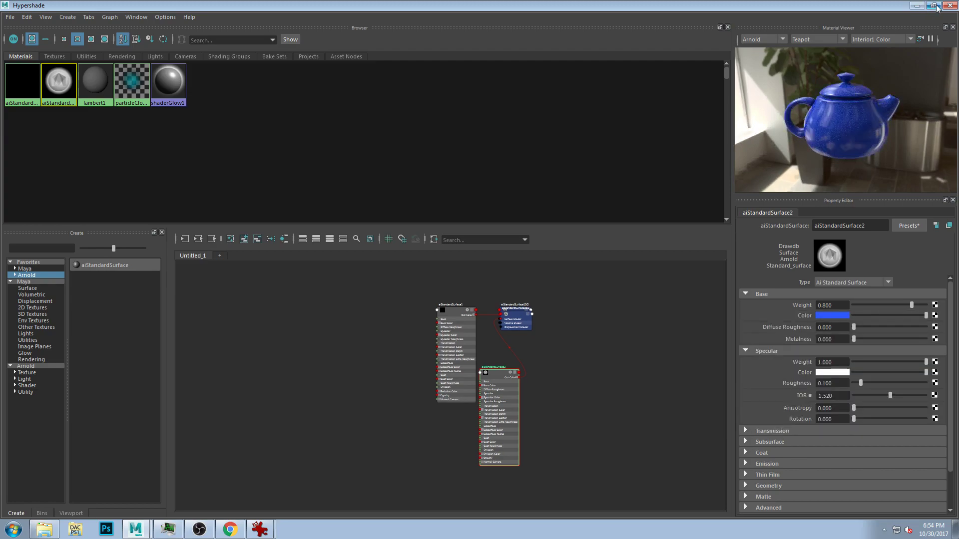
click(933, 5)
drag(603, 17, 488, 20)
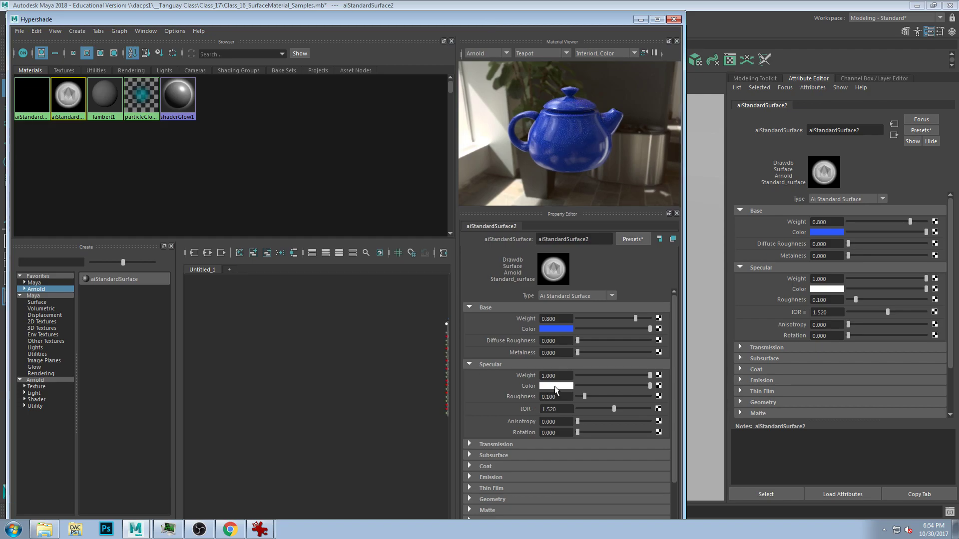
Set the base weight of aiStandardSurface2 to 0 and its specular color to a light cyan
drag(635, 319, 558, 322)
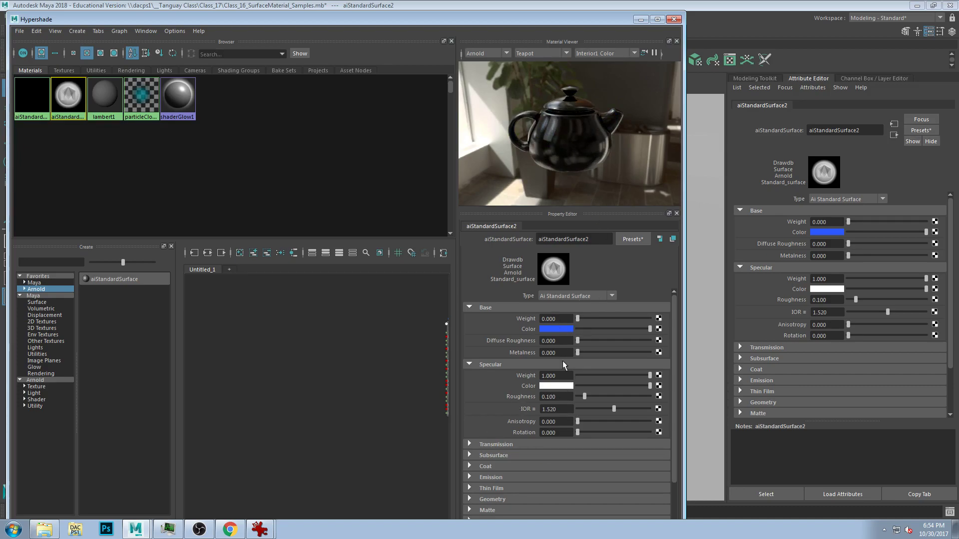
click(558, 388)
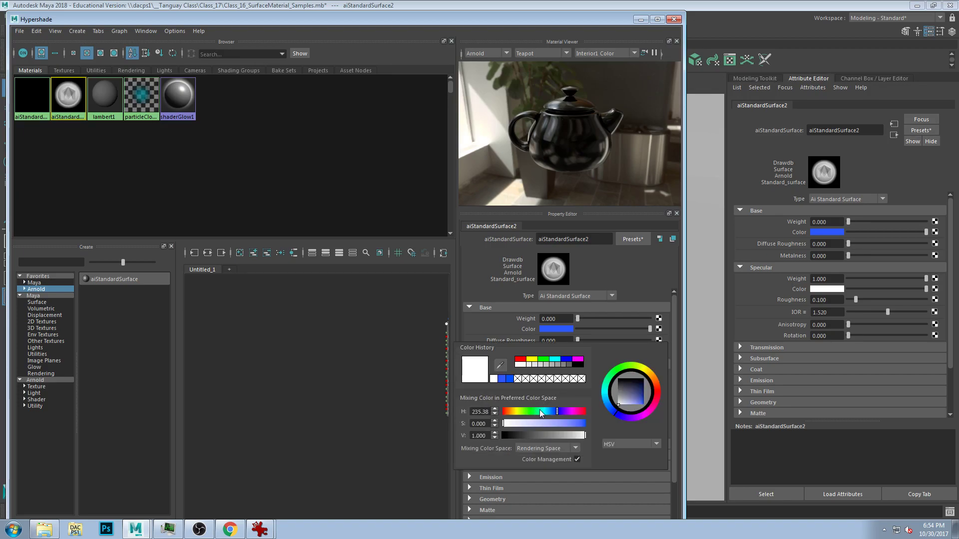
click(547, 412)
click(579, 424)
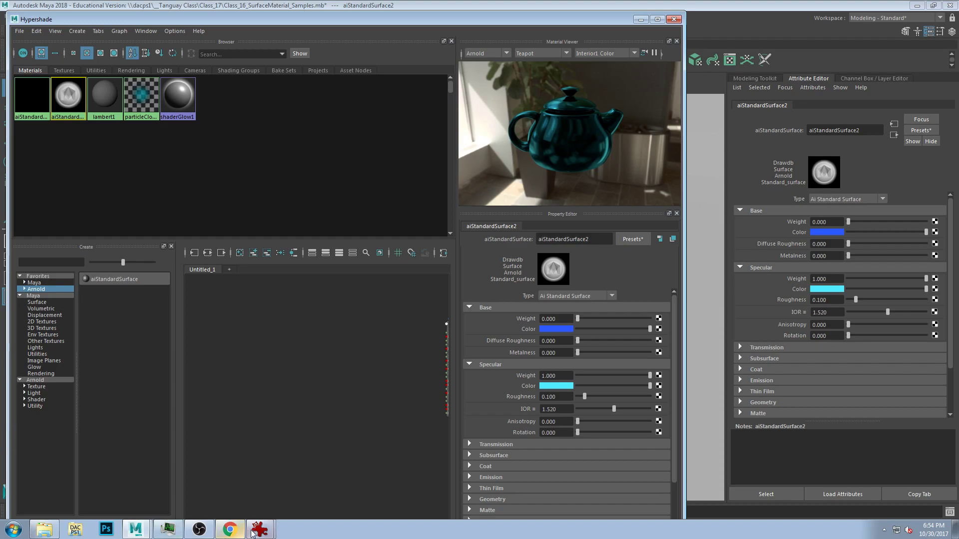
Using 07_Car Paint.png as reference, set aiStandardSurface2's base weight to 0.818, specular roughness to 0.441 and specular IOR to 2.106
click(260, 529)
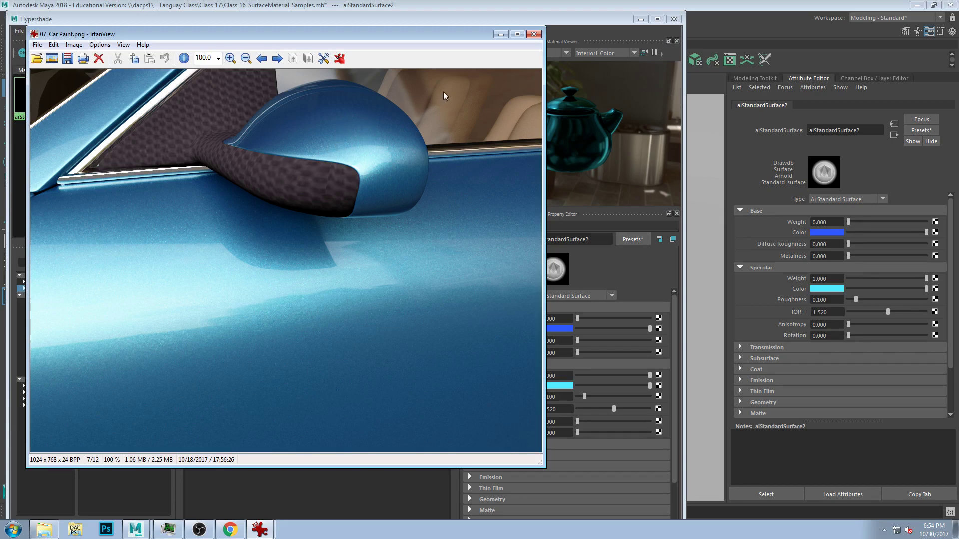
click(586, 41)
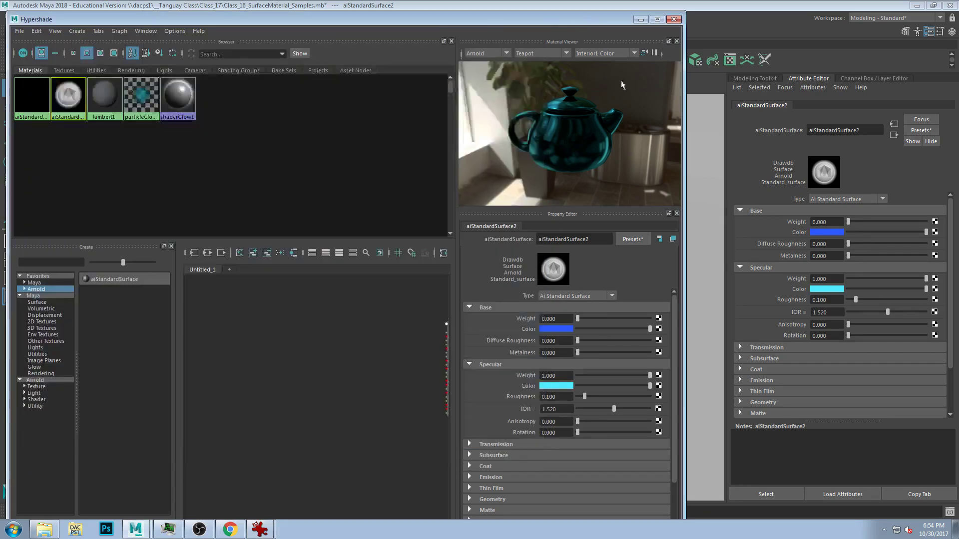
drag(592, 397, 618, 395)
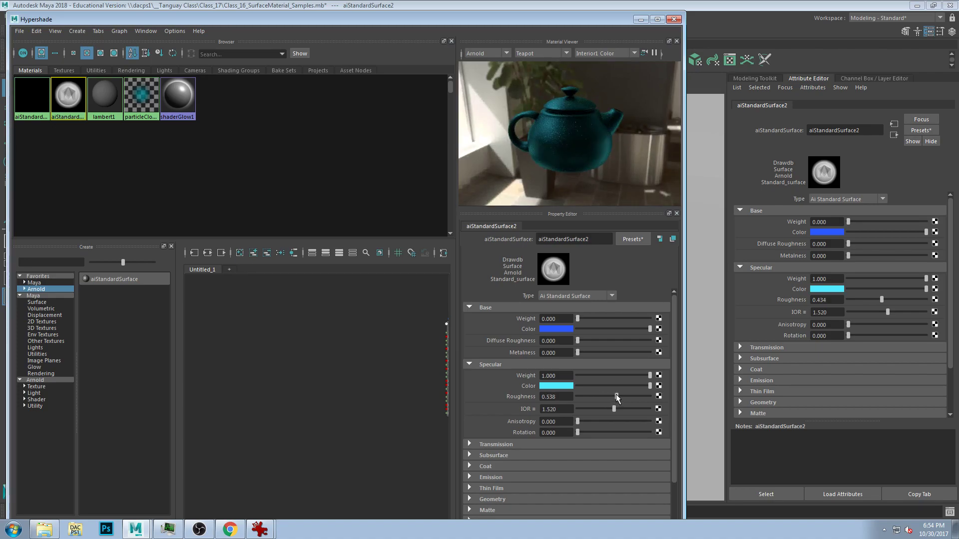
click(260, 530)
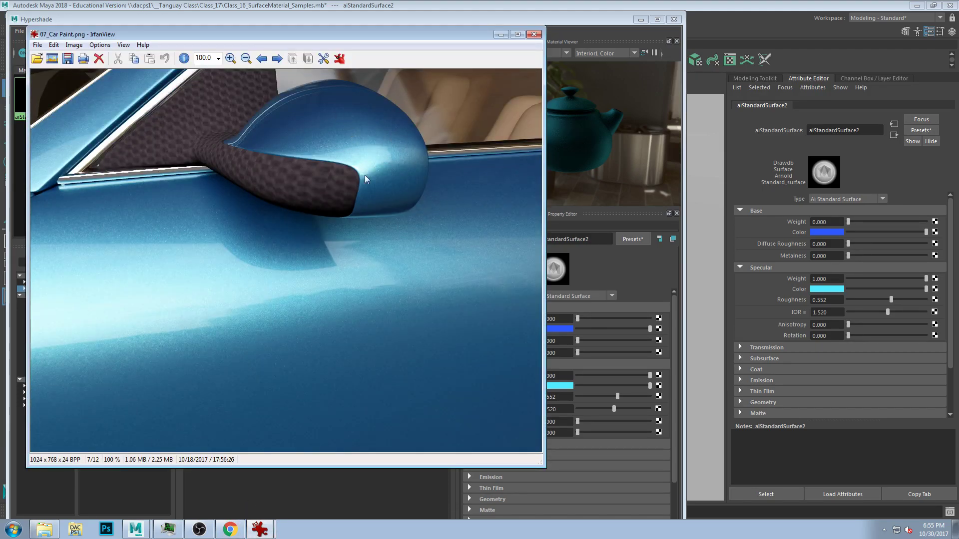
click(565, 19)
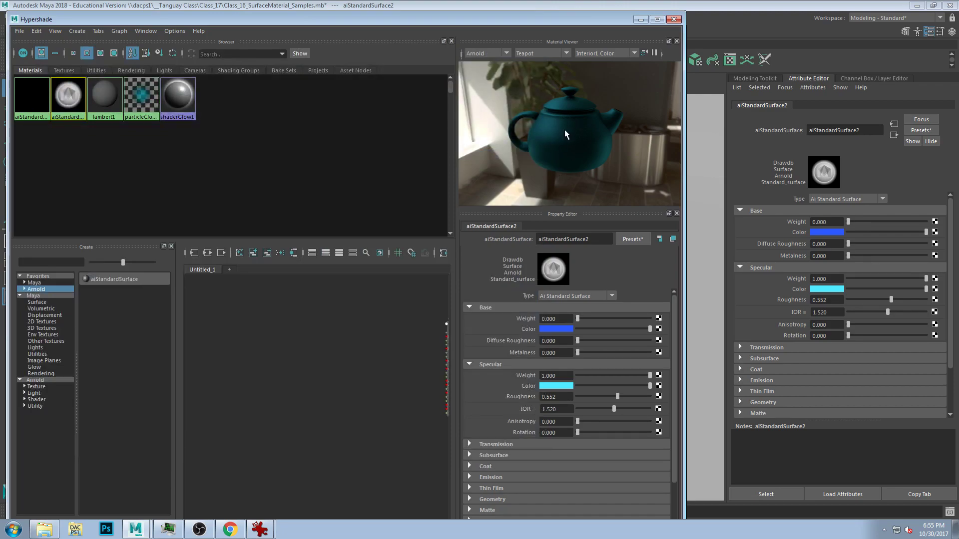
drag(586, 320, 636, 315)
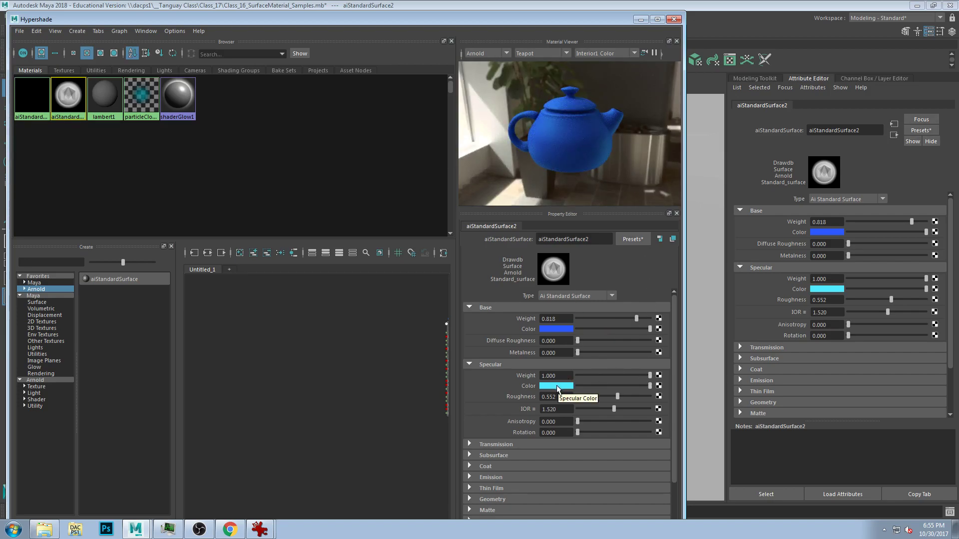
drag(617, 397, 628, 412)
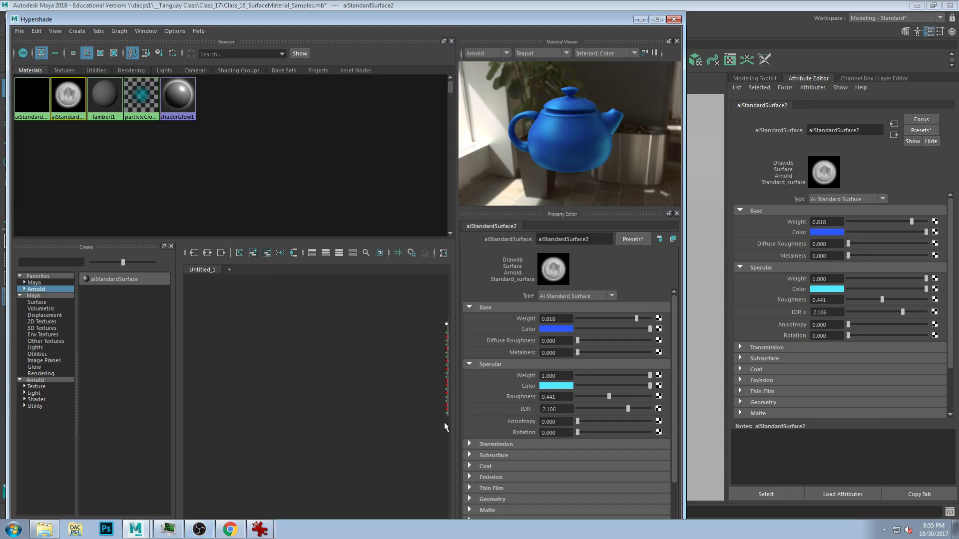
Add a clear coat to aiStandardSurface2 with a coat weight of about 0.916
click(486, 466)
scroll(567, 396, down, 2)
drag(578, 374, 644, 375)
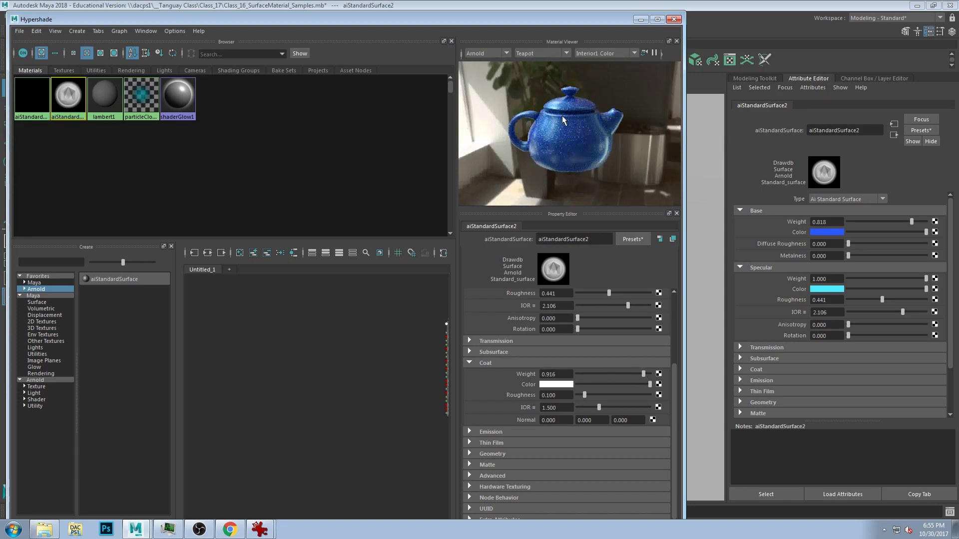
Set the coat roughness of aiStandardSurface2 to 0.05 and its coat IOR to 1.35
click(563, 395)
text(.05)
key(Return)
click(556, 408)
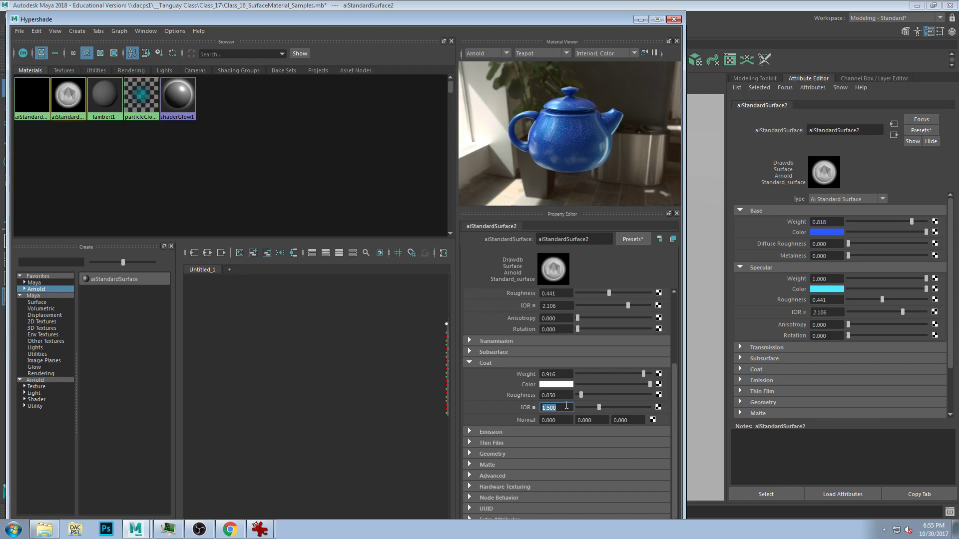
text(1.3)
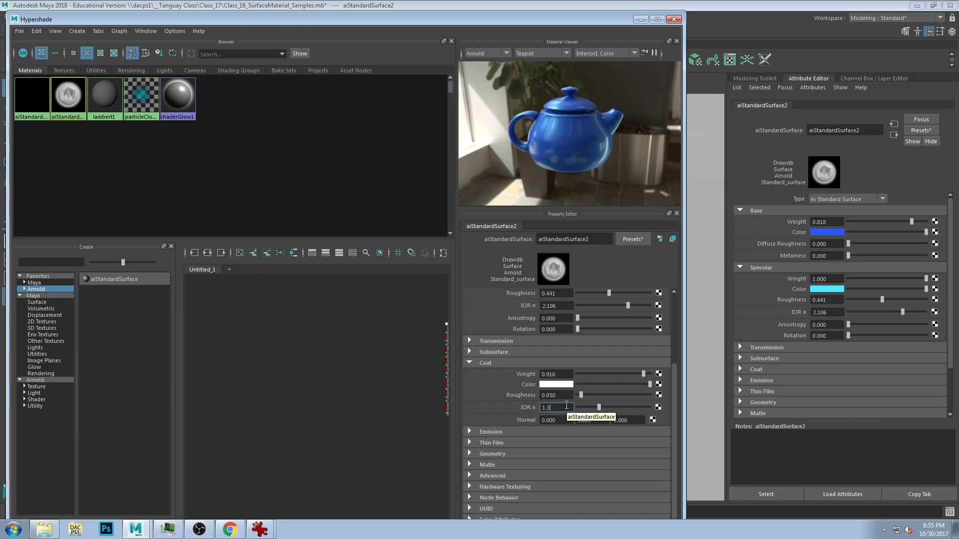
text(5)
key(Return)
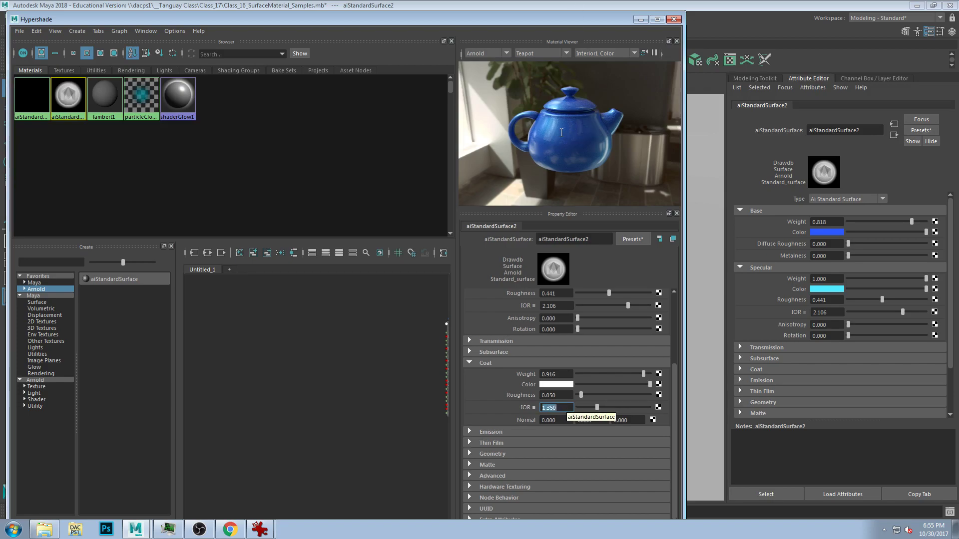
Compare an enlarged teapot preview of aiStandardSurface2 with the 07_Car Paint.png reference and review the base and specular settings
scroll(544, 115, up, 5)
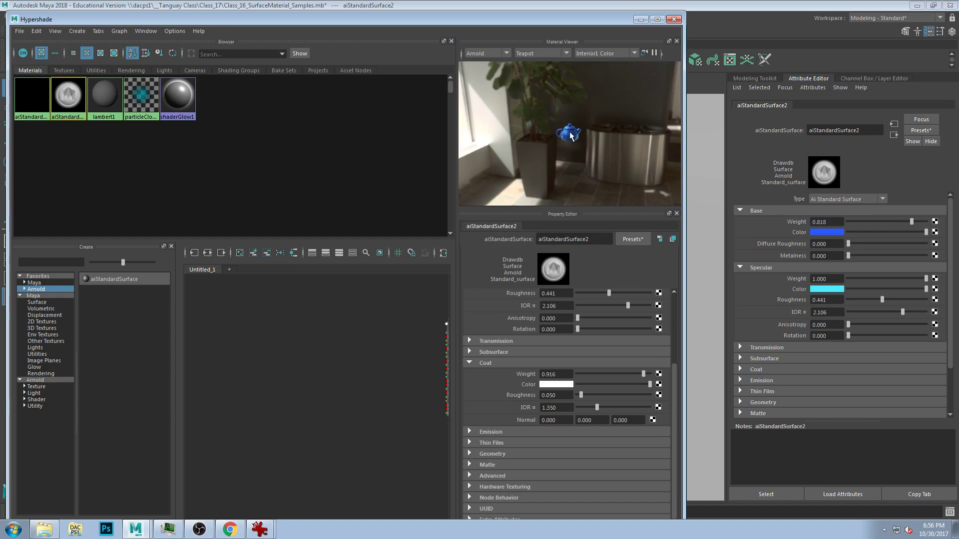
click(644, 52)
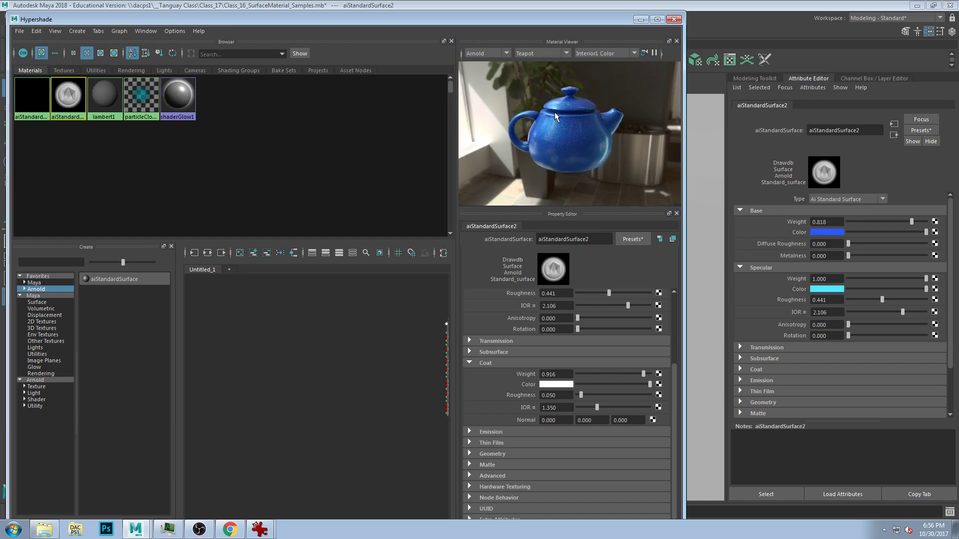
scroll(555, 112, up, 4)
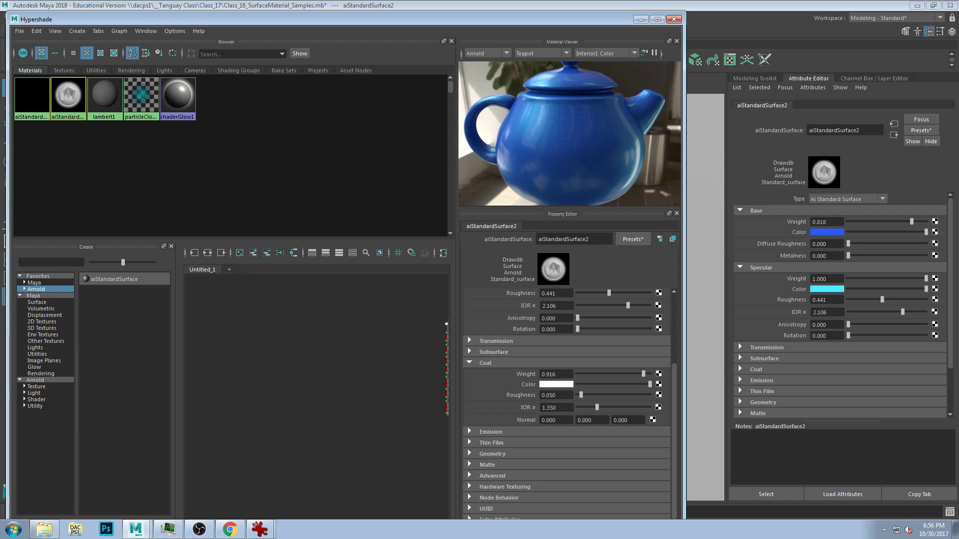
click(259, 529)
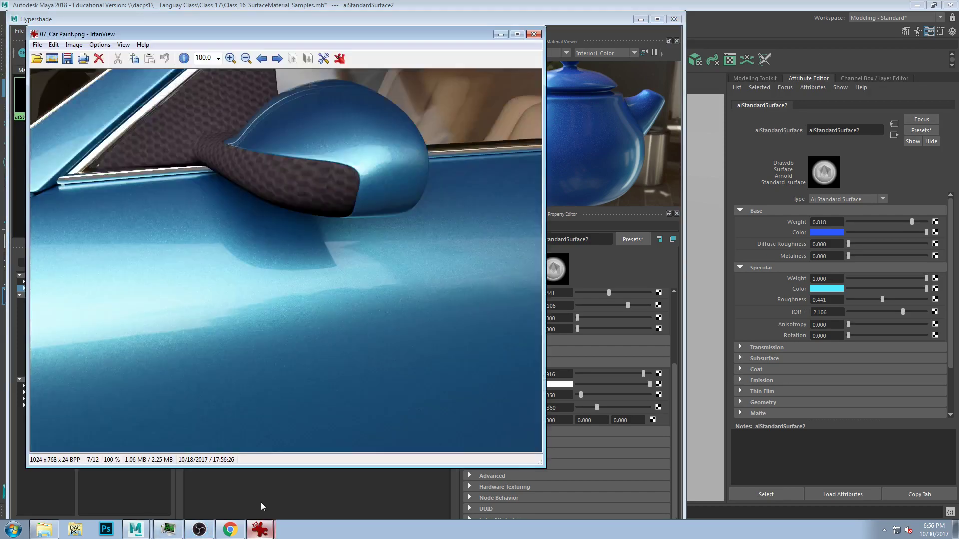
drag(469, 33, 403, 31)
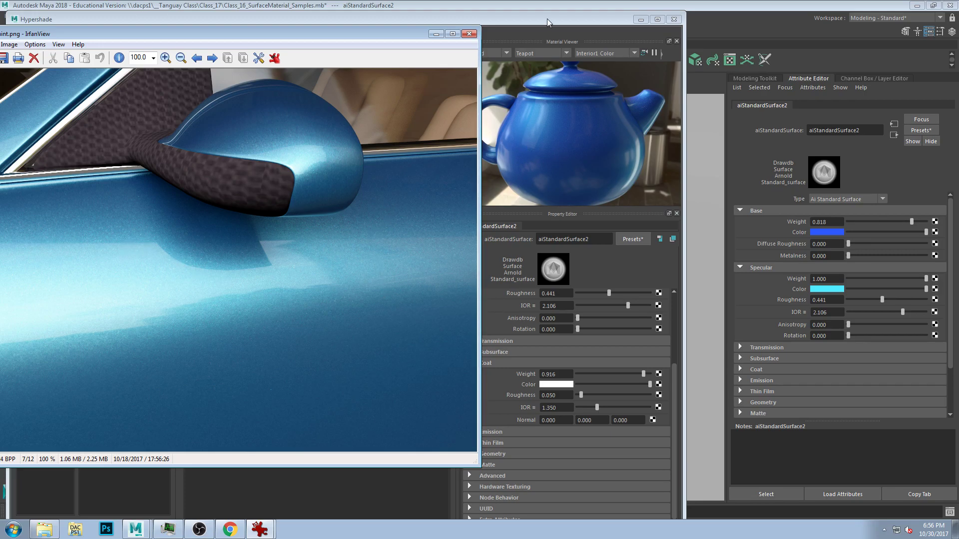
drag(549, 20, 725, 20)
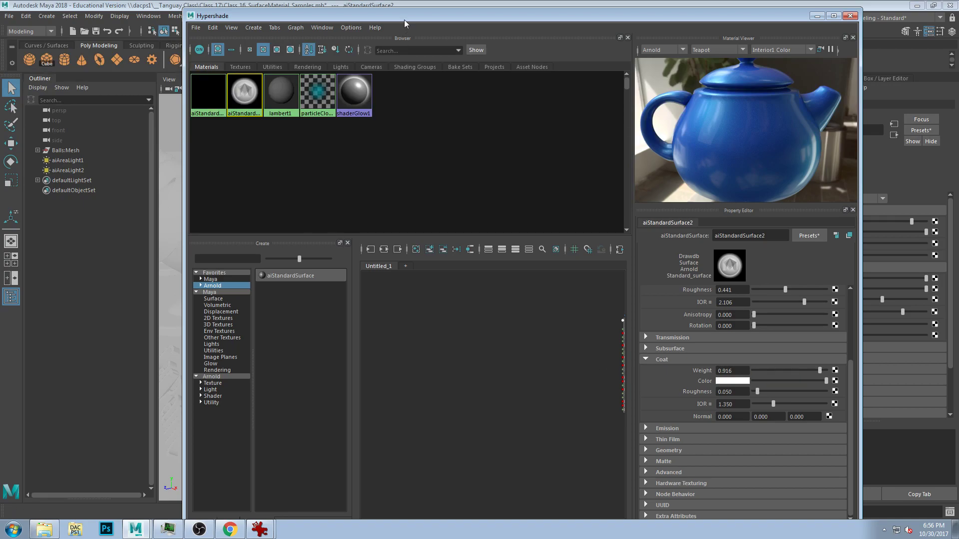
drag(407, 13, 393, 14)
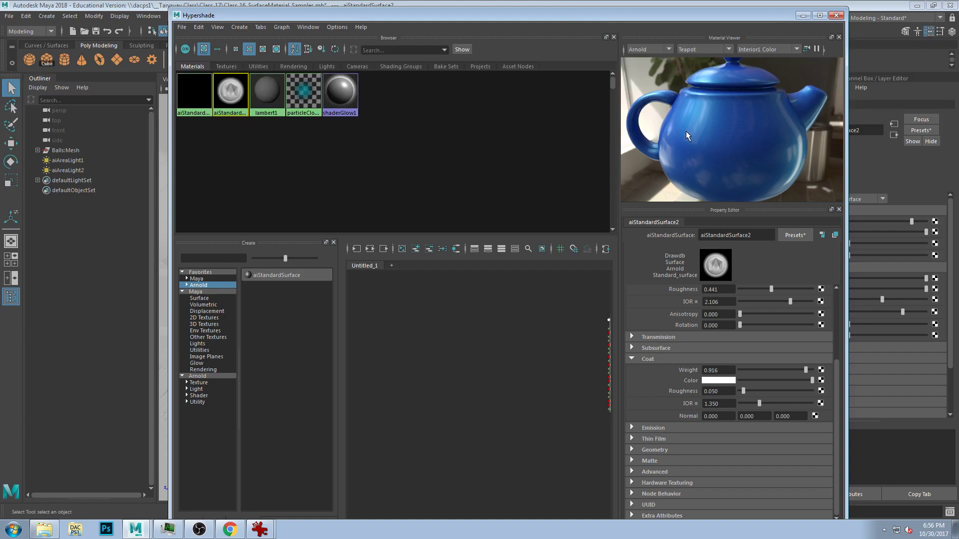
drag(659, 12, 603, 17)
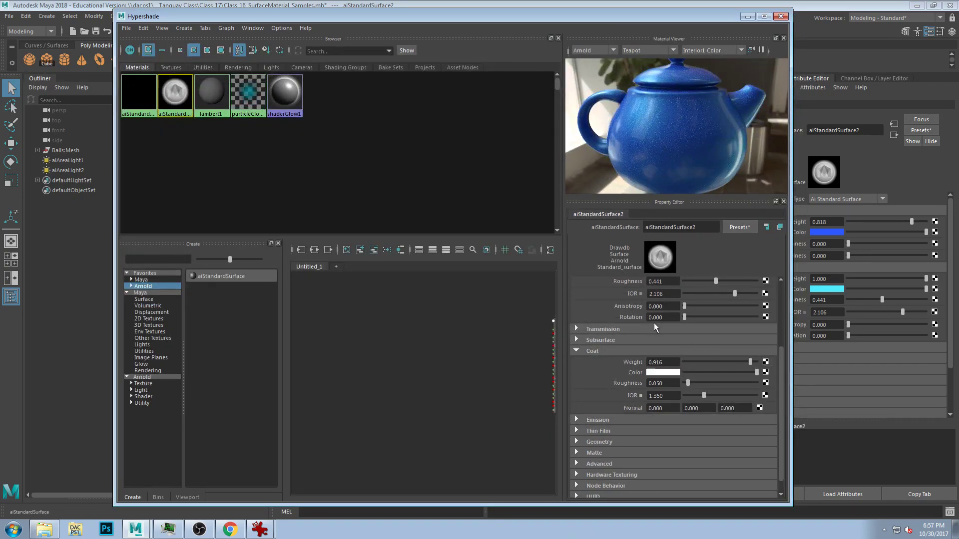
scroll(724, 298, up, 3)
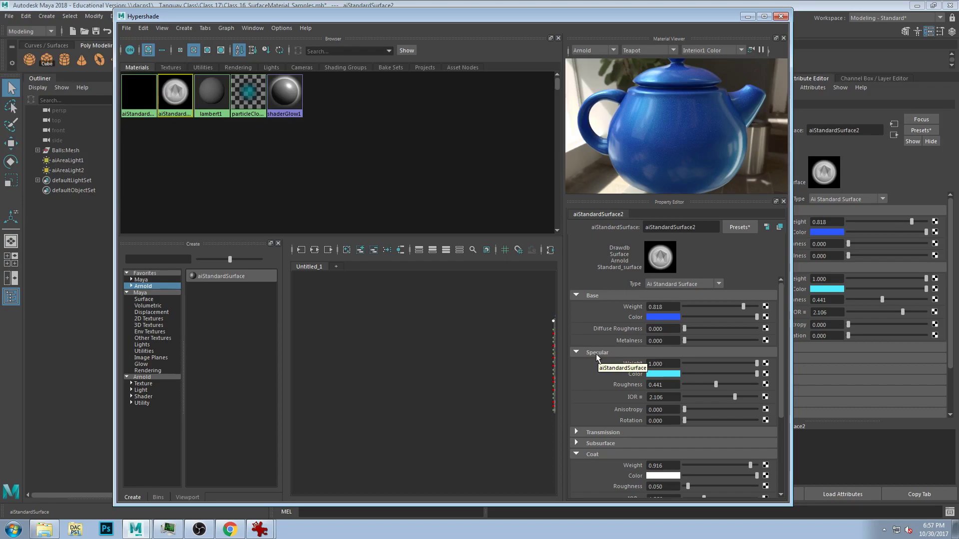
Close Hypershade and open the recent scene Surfacing_OldSchoolTV_01.mb without saving the changes to the current scene
click(781, 17)
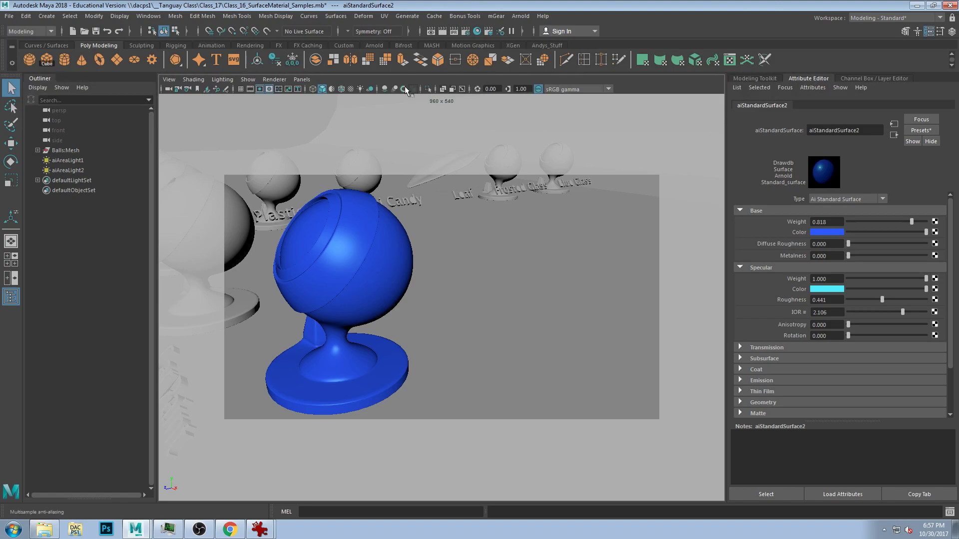
alt+drag(413, 231, 549, 265)
click(10, 16)
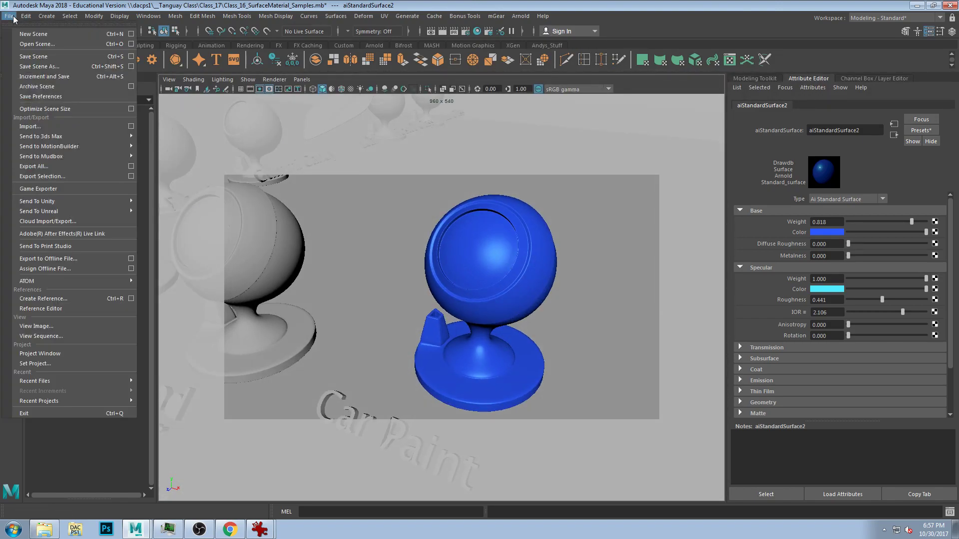
mouse_move(123, 381)
mouse_move(91, 380)
click(274, 392)
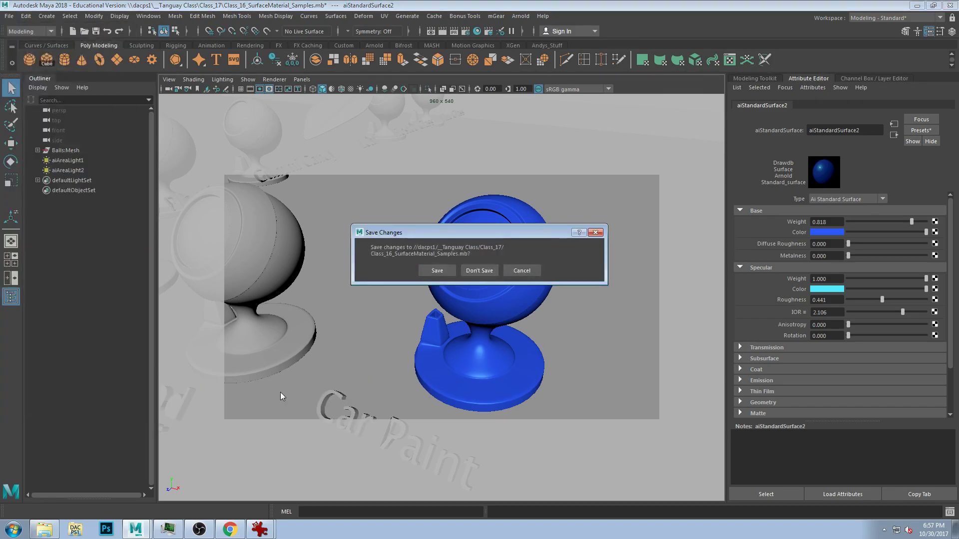
click(480, 273)
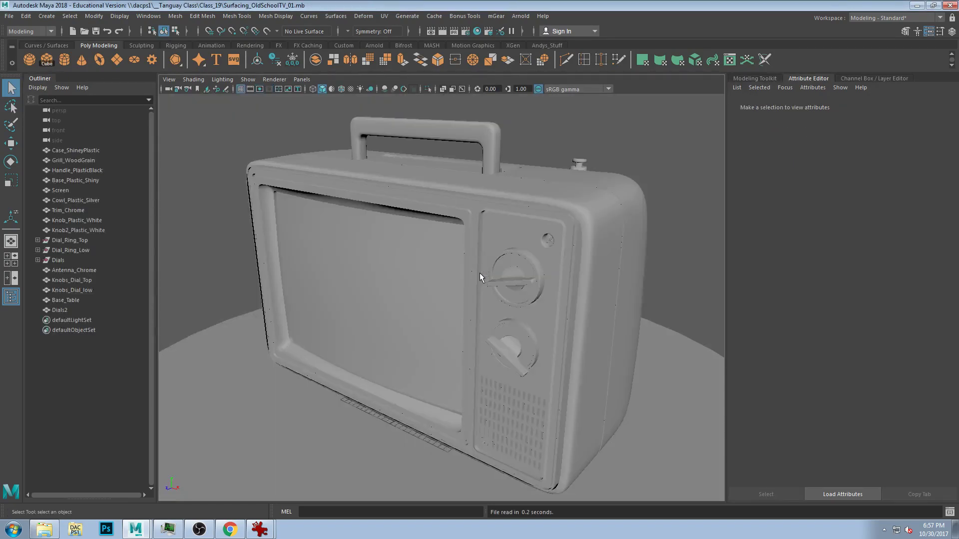
Inspect the old-school TV model's separate parts by selecting meshes such as Case_ShineyPlastic and Screen
alt+drag(476, 274, 450, 249)
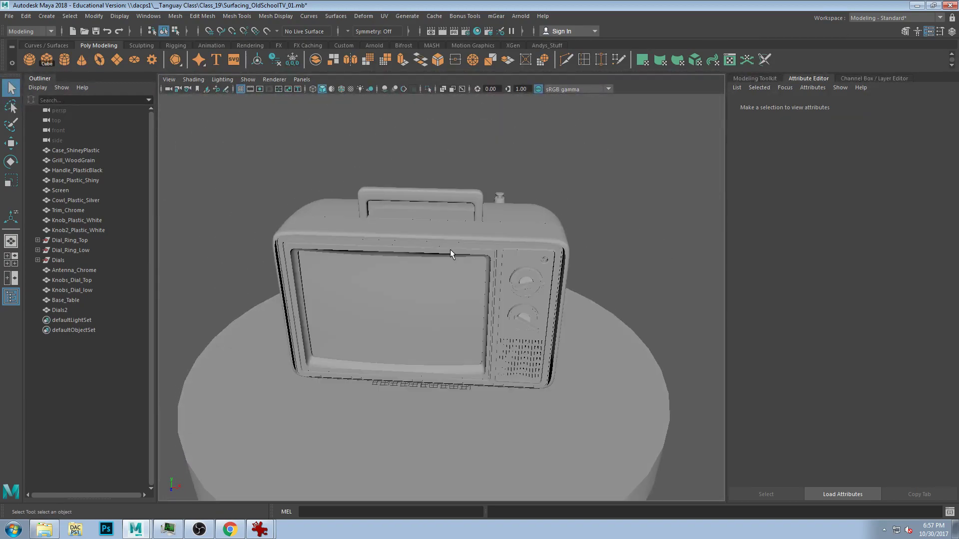
click(487, 230)
click(536, 251)
alt+drag(536, 250, 502, 239)
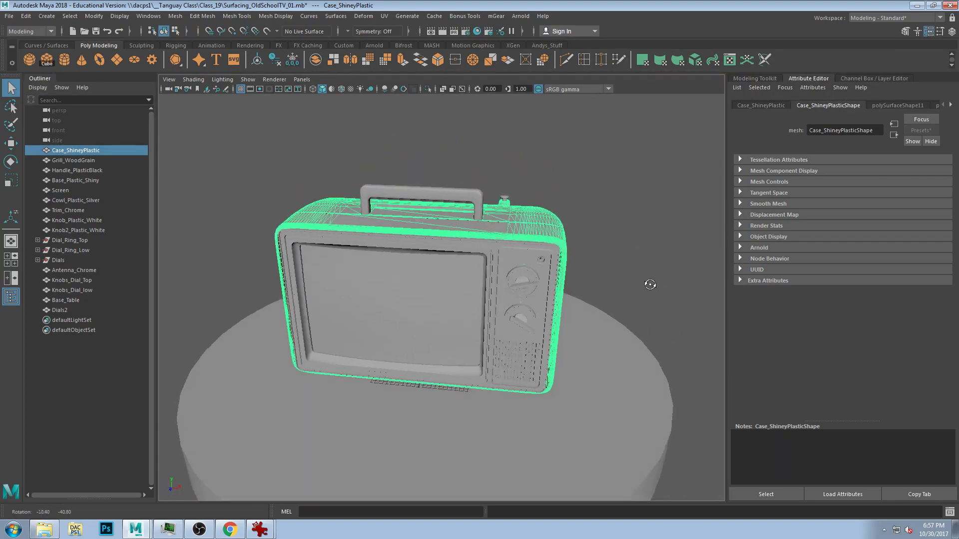
click(480, 246)
alt+drag(434, 241, 562, 159)
click(460, 224)
click(450, 242)
alt+drag(512, 132, 516, 145)
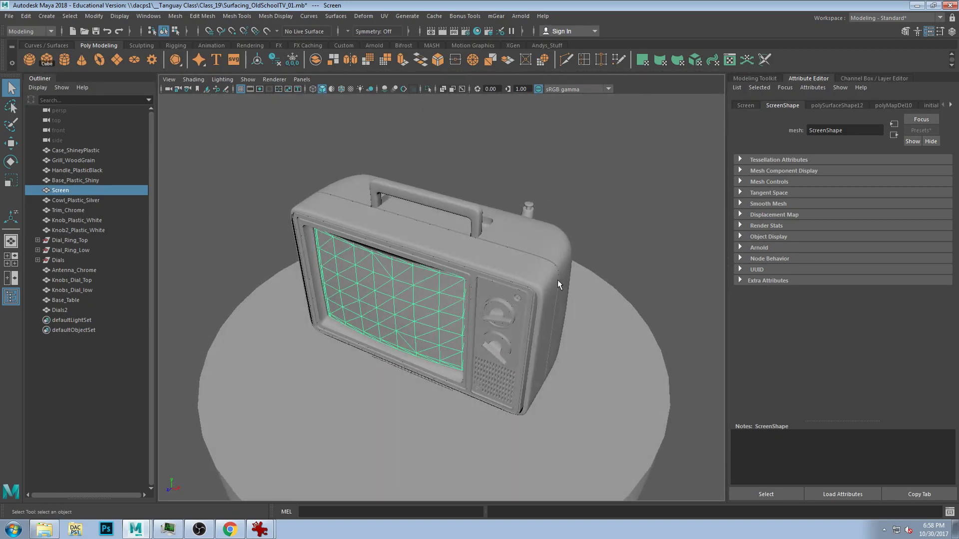
Examine the TV's casing, screen, dials and speaker grill from several angles and distances
scroll(548, 275, up, 3)
scroll(464, 228, down, 3)
scroll(481, 288, up, 4)
alt+drag(492, 319, 494, 286)
alt+drag(283, 241, 359, 286)
scroll(346, 250, down, 2)
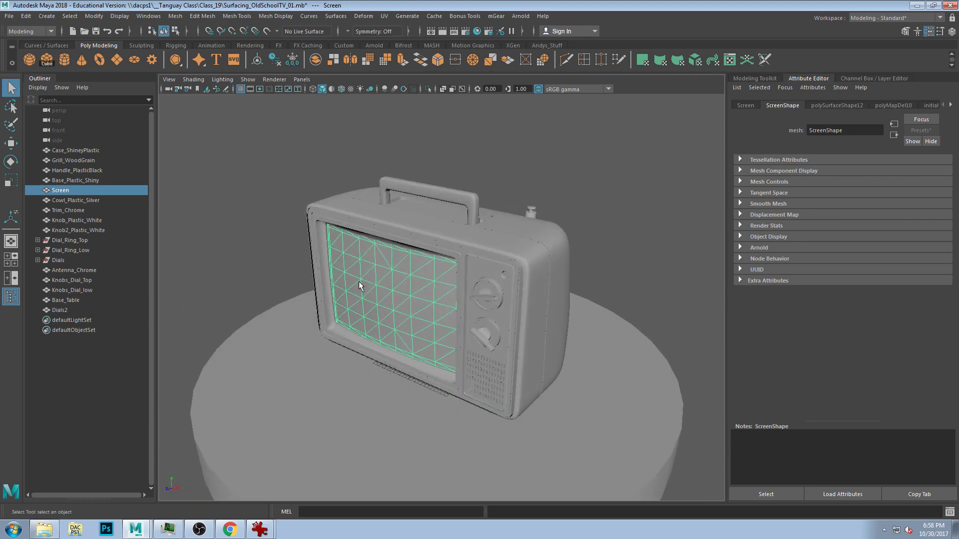
scroll(439, 273, up, 2)
scroll(440, 274, down, 2)
scroll(449, 275, up, 5)
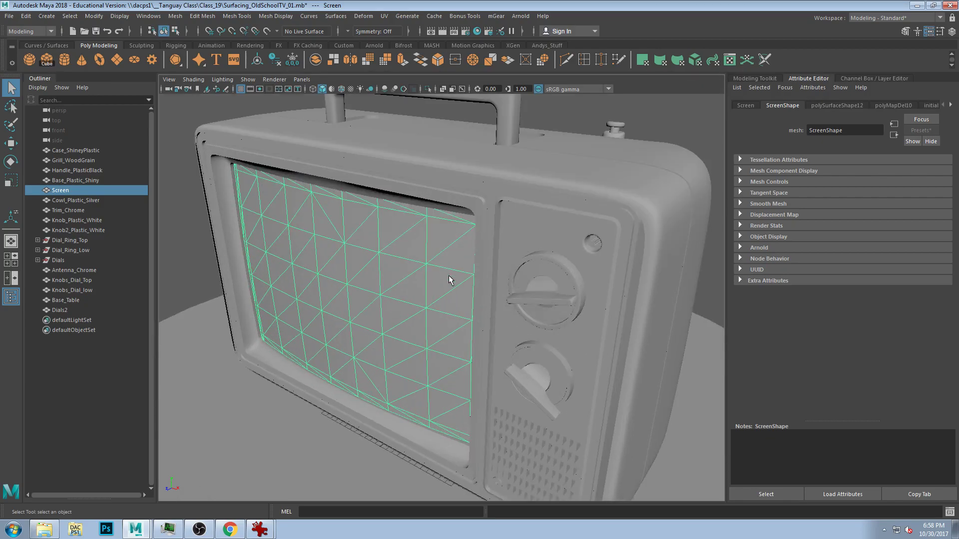
alt+drag(446, 278, 516, 274)
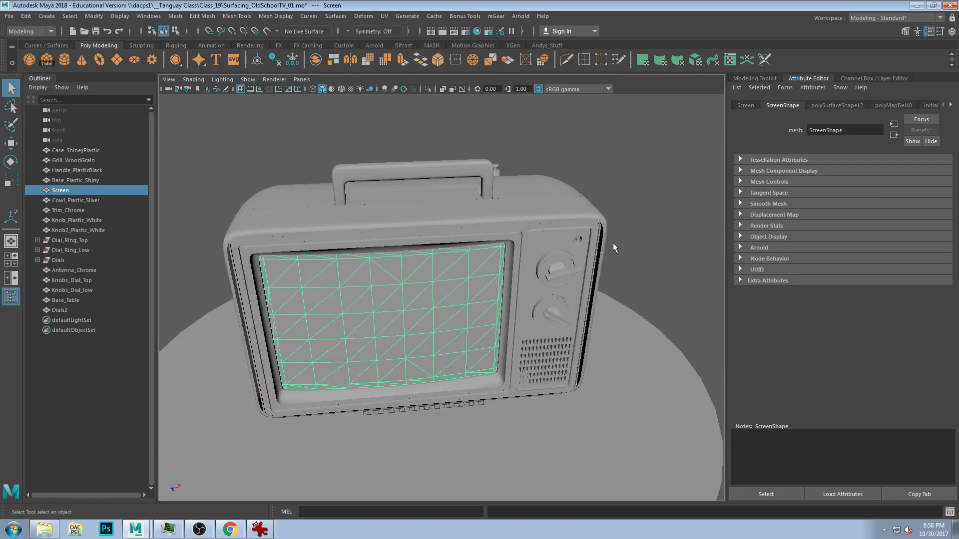
alt+drag(544, 173, 594, 278)
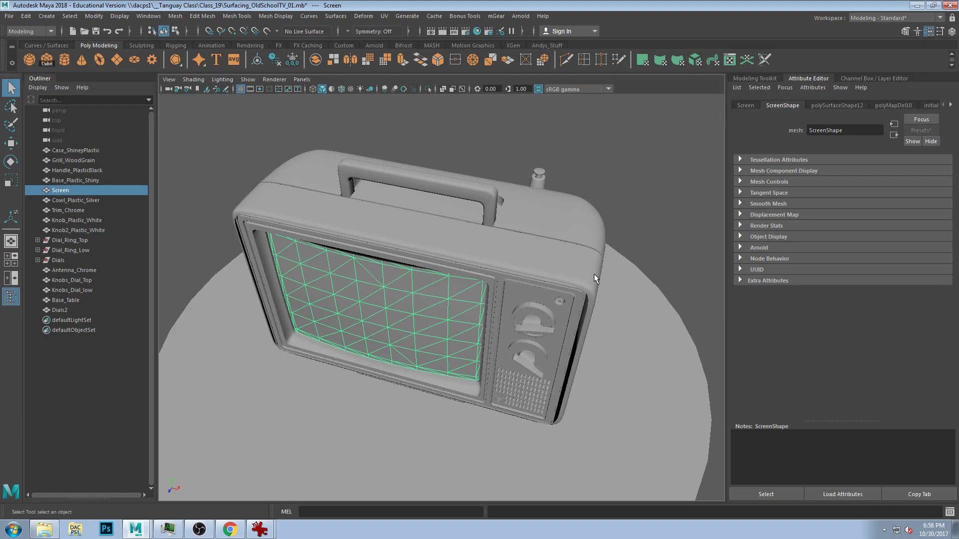
alt+drag(590, 195, 566, 193)
mouse_move(595, 240)
alt+mouse_down()
mouse_move(657, 247)
mouse_move(605, 234)
alt+mouse_up()
alt+right_drag(504, 215, 547, 208)
scroll(502, 211, up, 5)
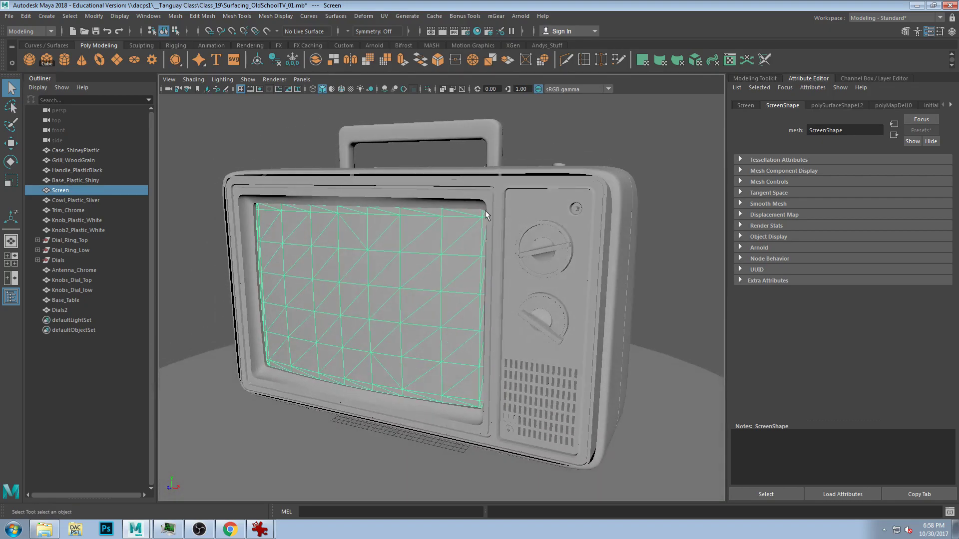
Select the TV's Case_ShineyPlastic and Screen meshes in turn to examine how the casing surrounds the screen
scroll(502, 212, up, 2)
click(605, 257)
alt+drag(606, 259, 597, 229)
click(386, 242)
alt+drag(385, 239, 476, 221)
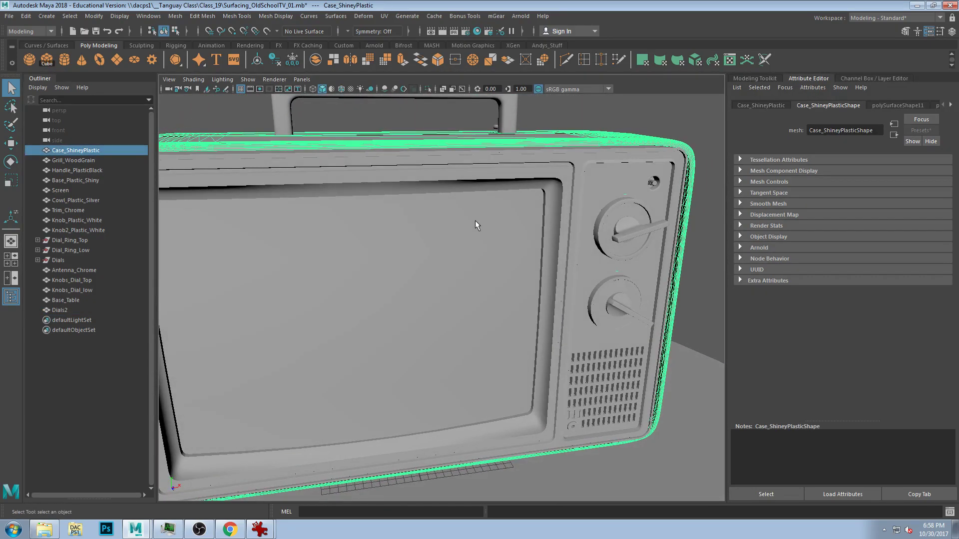
click(476, 221)
scroll(494, 221, down, 2)
mouse_move(458, 266)
alt+mouse_down()
mouse_move(468, 205)
mouse_move(471, 225)
mouse_move(565, 259)
mouse_move(463, 247)
alt+mouse_up()
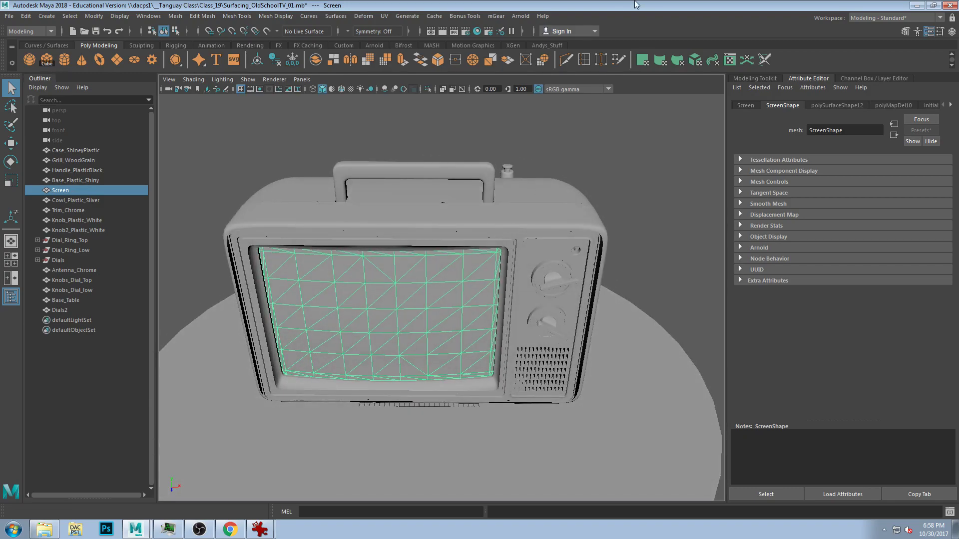
Open the Hypershade and select the TV's casing mesh, Case_ShineyPlastic
click(477, 31)
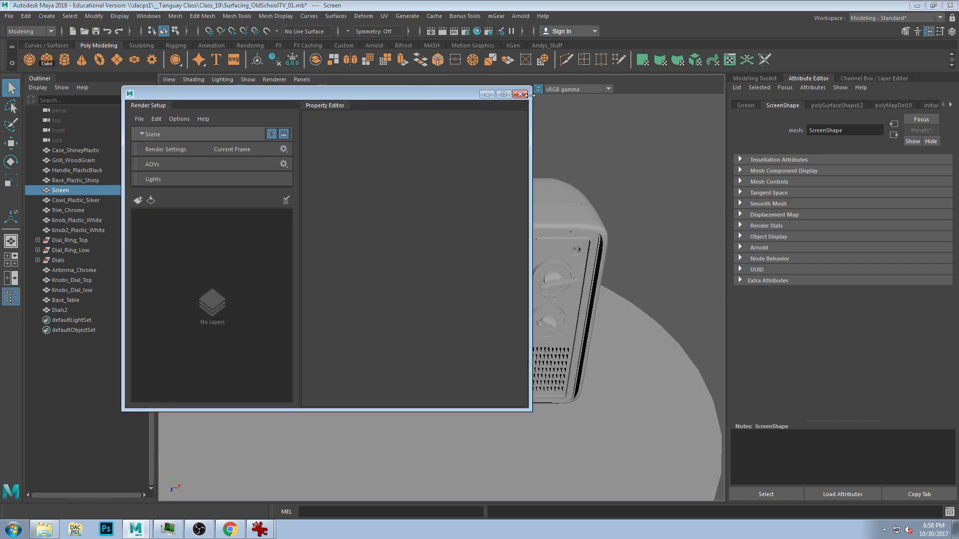
click(520, 94)
click(478, 30)
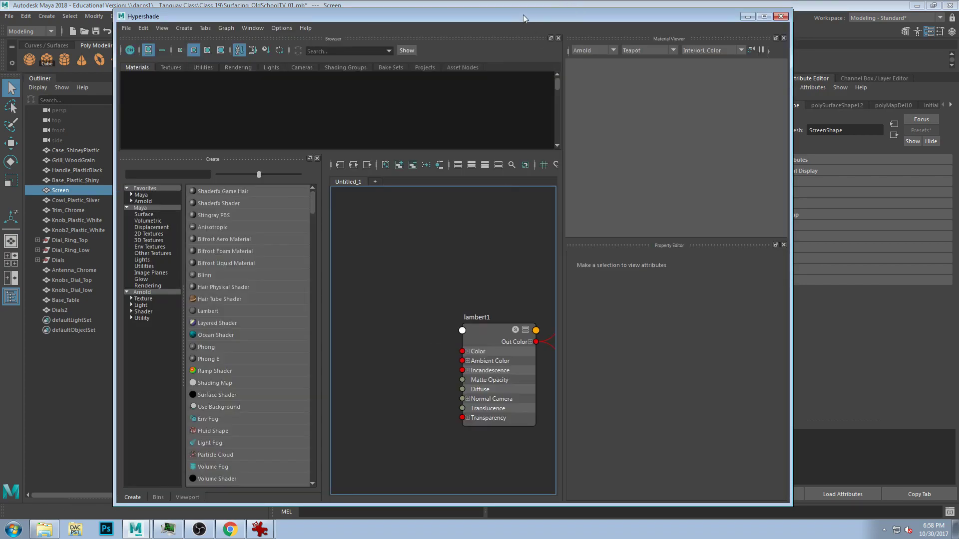
drag(523, 15, 520, 282)
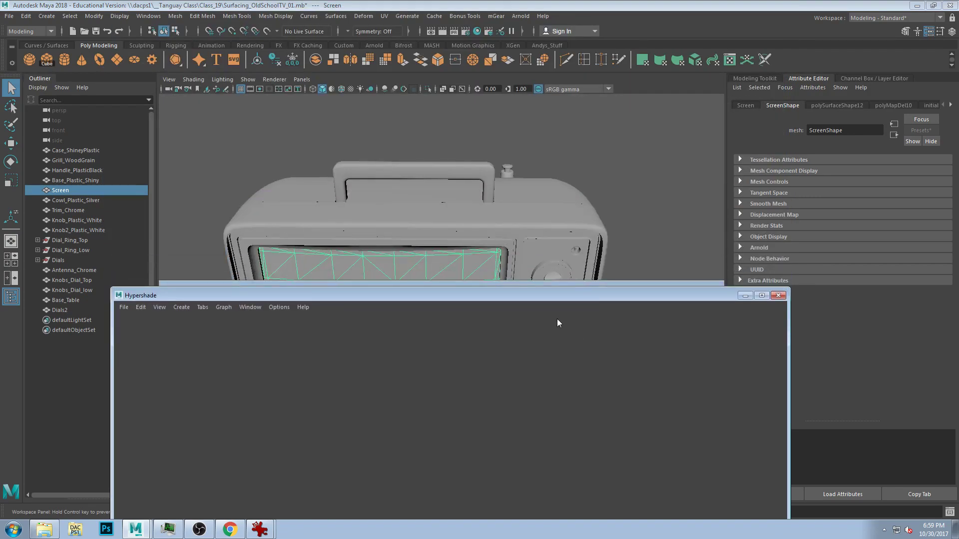
click(593, 217)
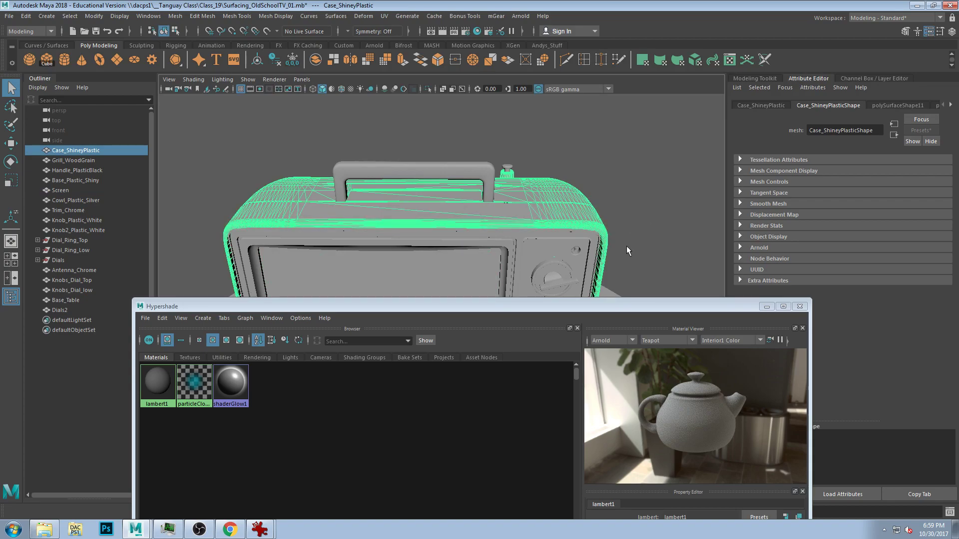
alt+drag(625, 246, 504, 299)
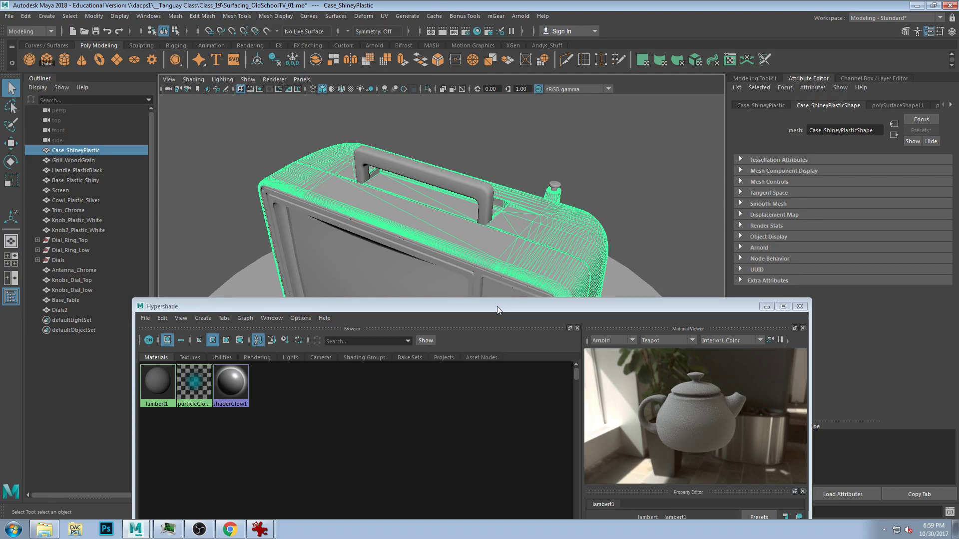
alt+drag(600, 217, 719, 131)
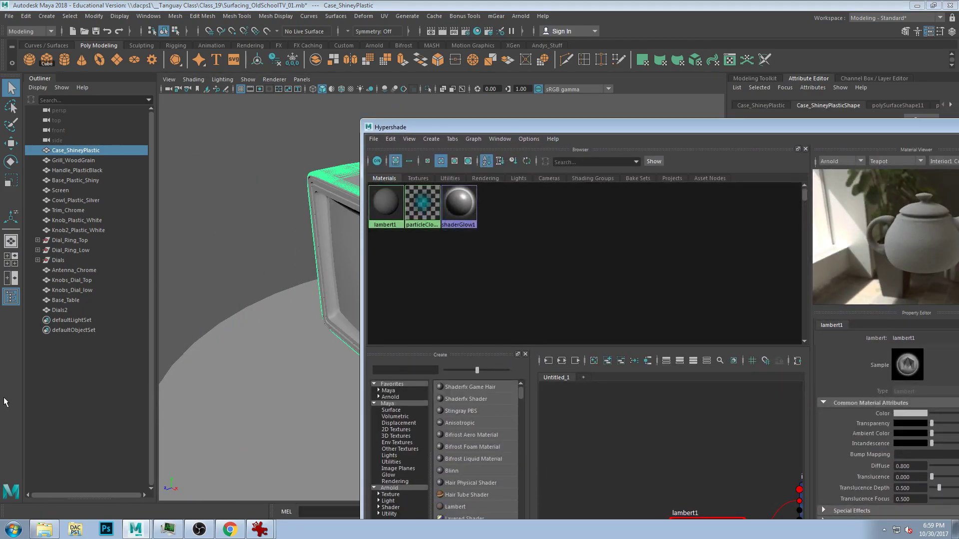
Hide the Outliner and arrange the Hypershade window beside the TV model
click(13, 298)
alt+middle_drag(286, 317, 141, 316)
alt+drag(141, 316, 166, 304)
scroll(166, 304, down, 1)
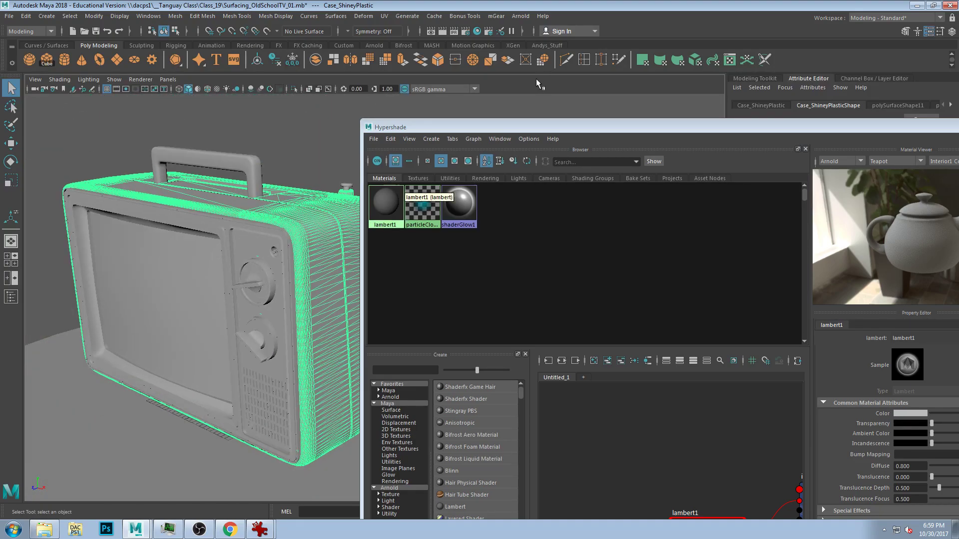
drag(493, 128, 488, 14)
Create an aiStandardSurface material in a new Hypershade graph and name it TV_Plastic_Body
click(579, 261)
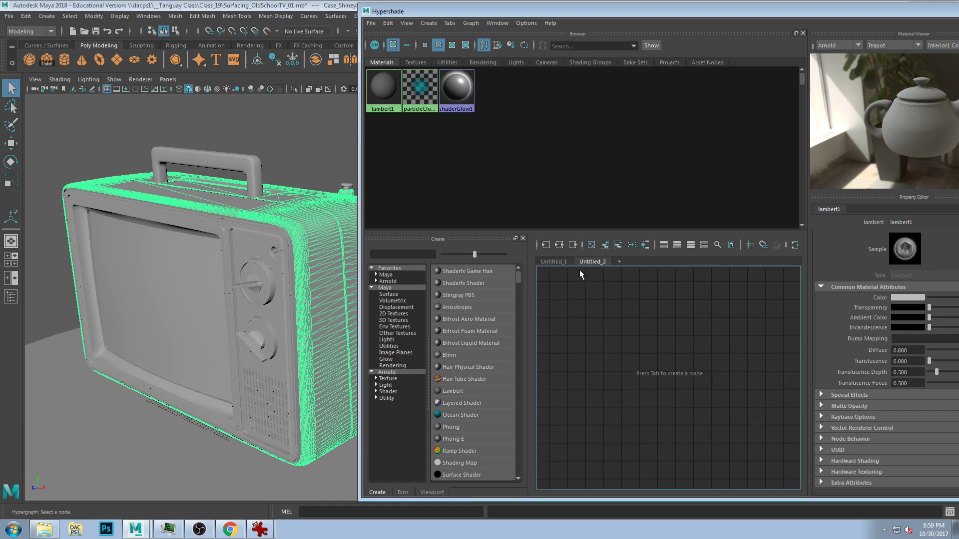
click(387, 281)
click(466, 272)
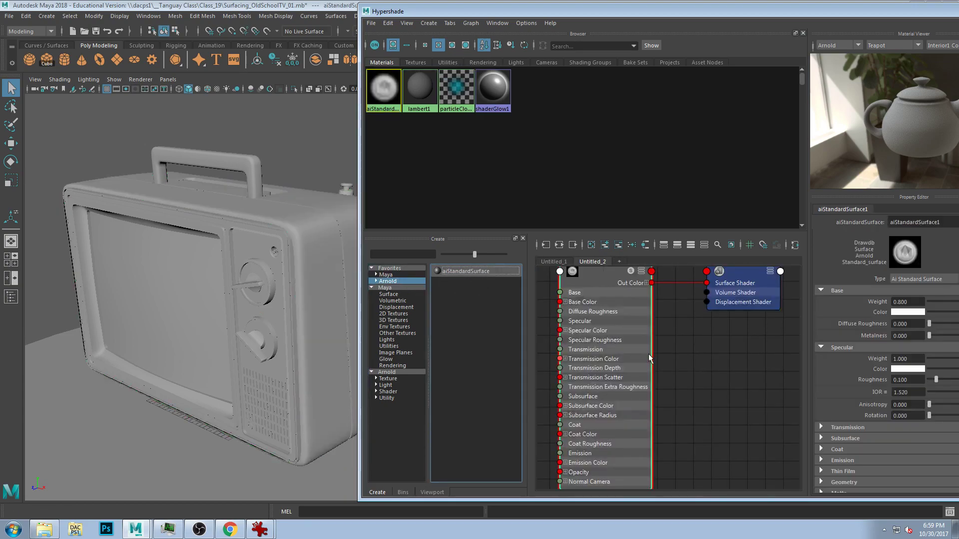
drag(587, 283, 586, 317)
click(943, 223)
drag(943, 223, 859, 224)
text(T)
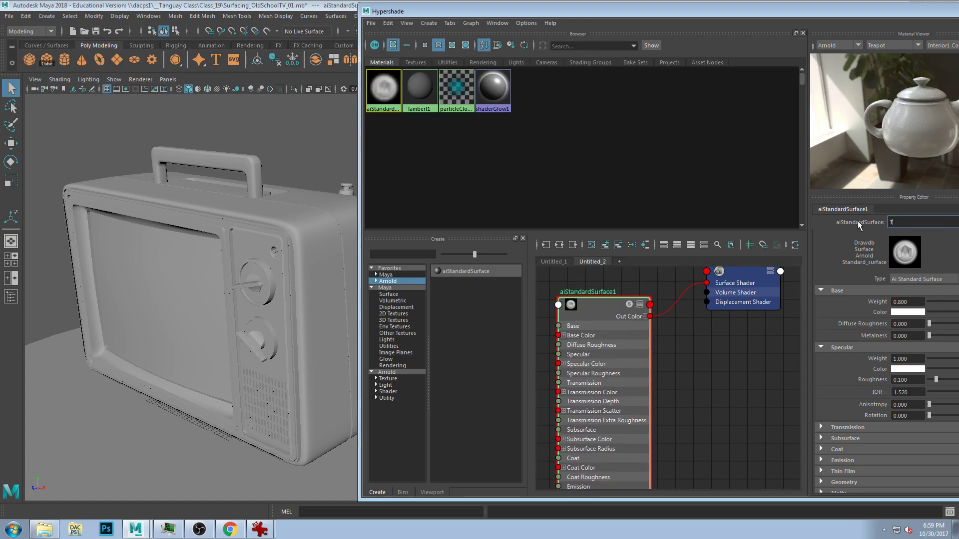
text(V_P)
key(Return)
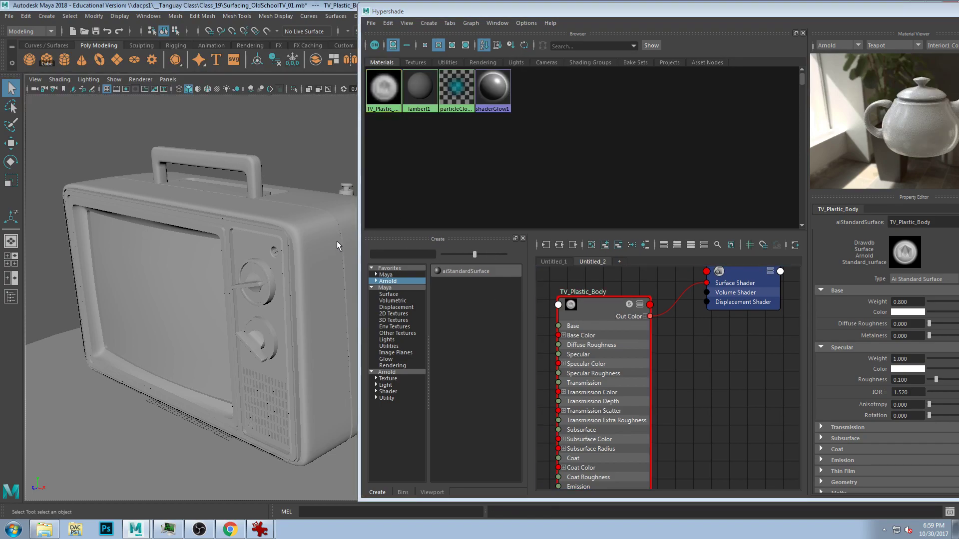
Assign TV_Plastic_Body to the TV's casing and give it a specular weight of 0.93 and an IOR of 1.35
click(327, 229)
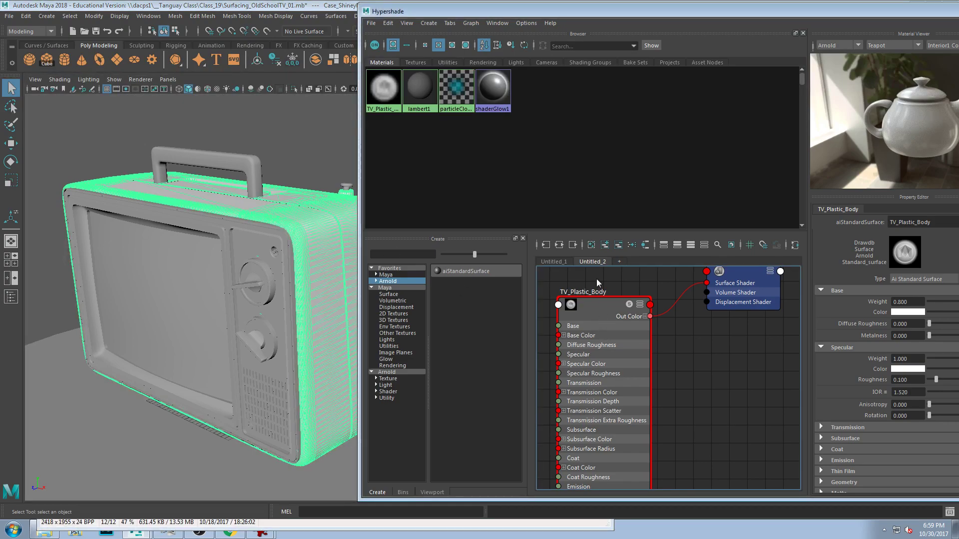
drag(794, 12, 641, 15)
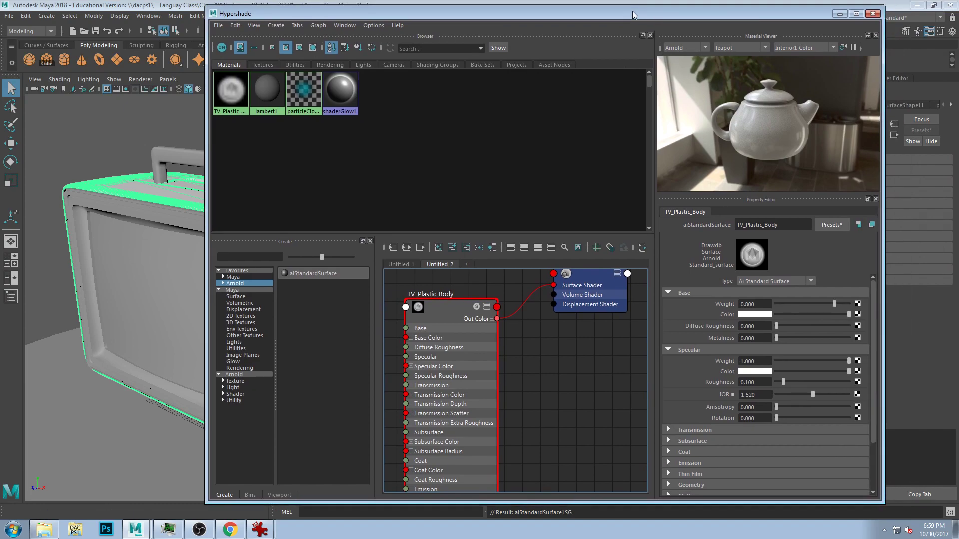
drag(841, 361, 843, 360)
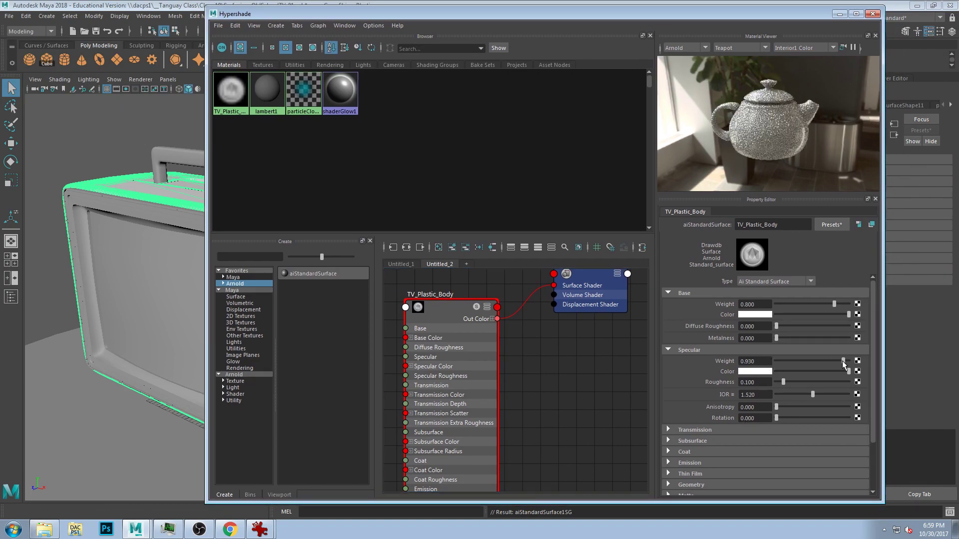
key(Tab)
click(748, 393)
text(1.3)
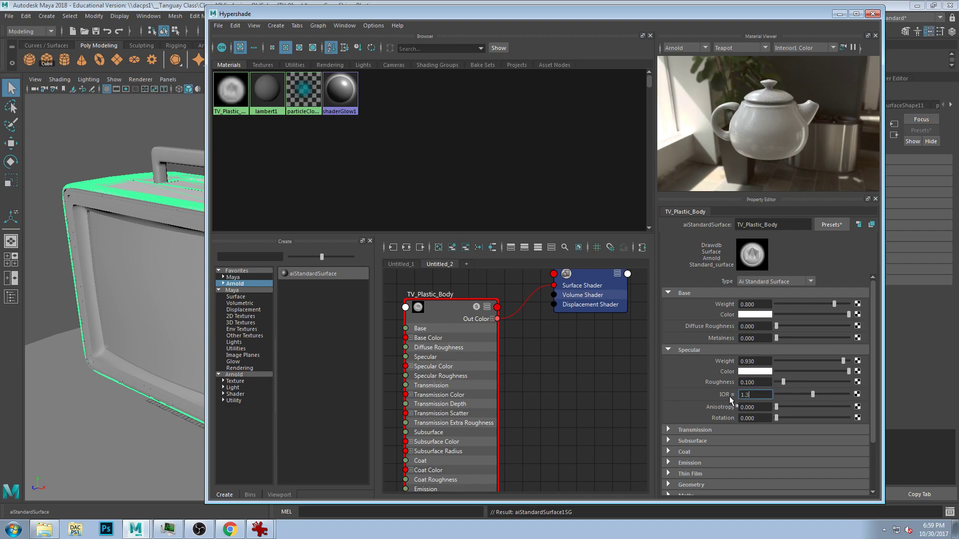
text(5)
key(Return)
Set the base color of TV_Plastic_Body to a pale, muted yellow-green and shift the Hypershade aside to reveal the TV
click(754, 314)
click(752, 314)
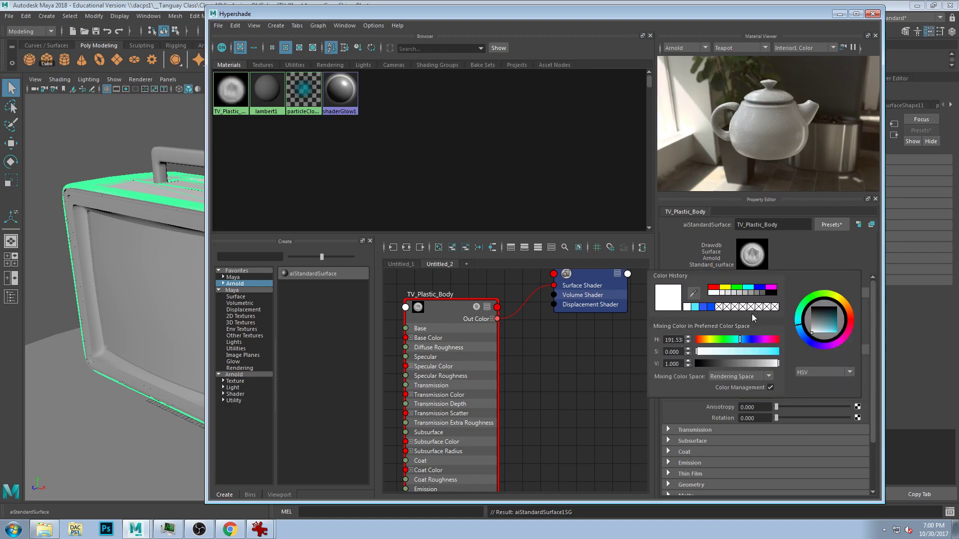
drag(844, 299, 816, 331)
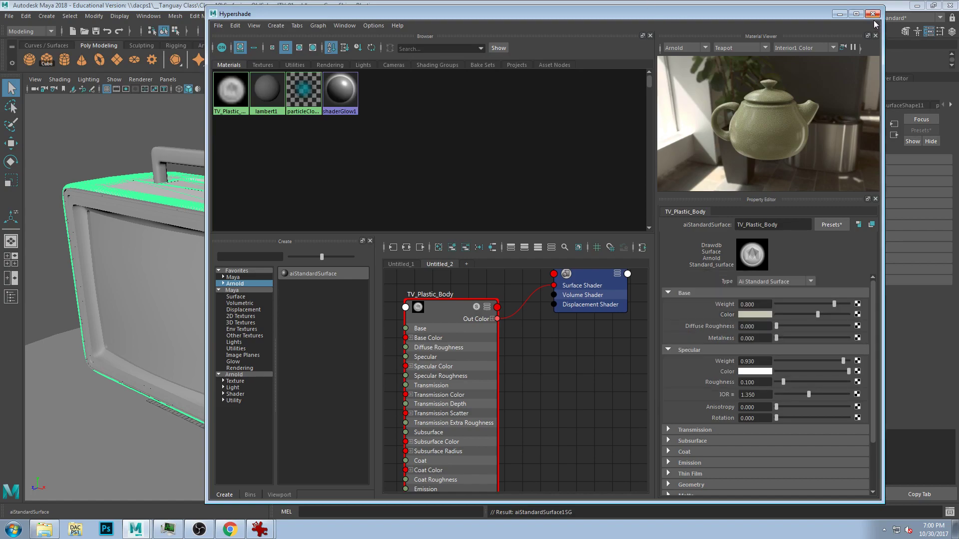
drag(447, 307, 466, 306)
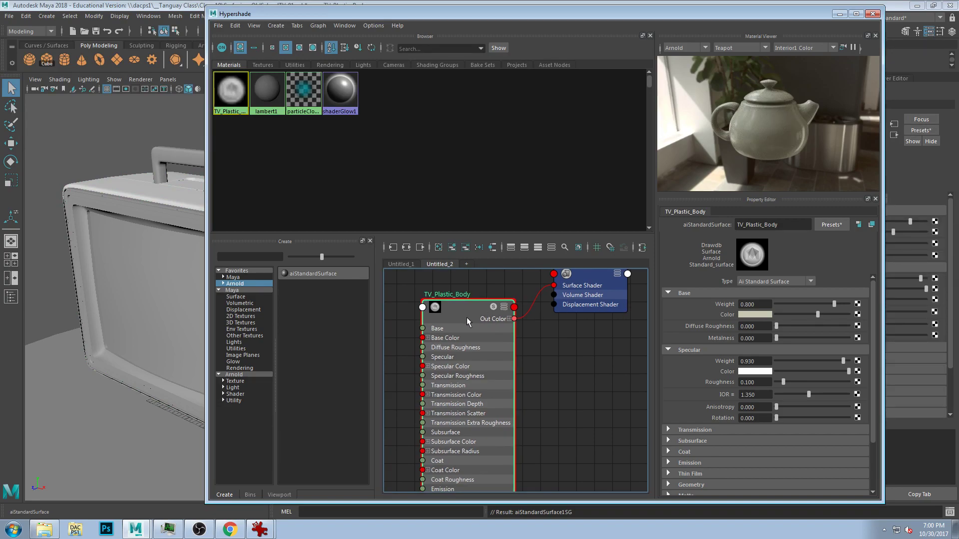
drag(408, 14, 565, 50)
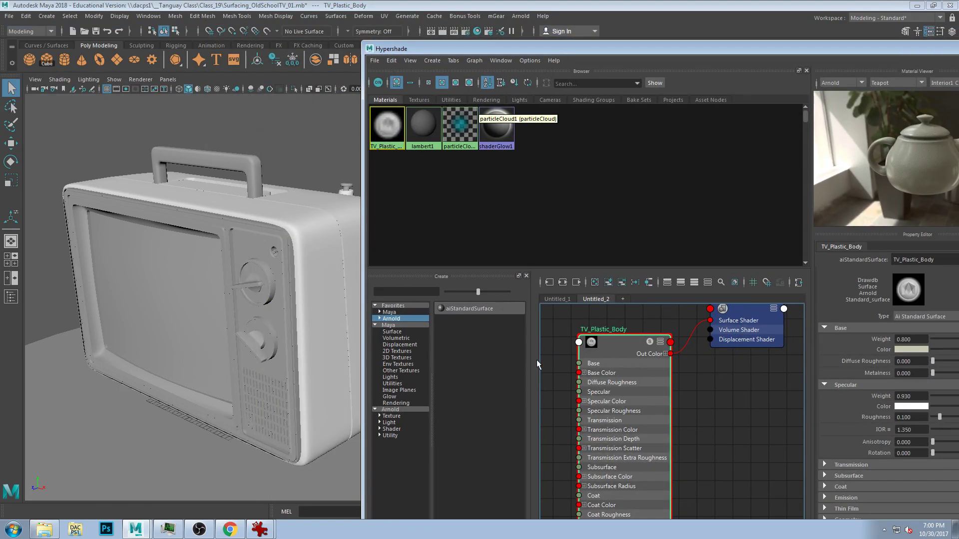
click(332, 214)
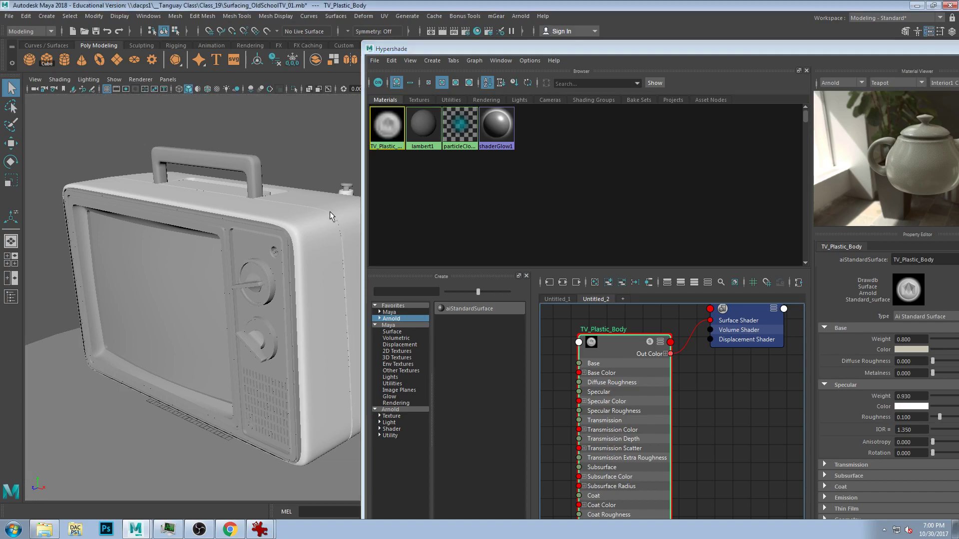
click(330, 153)
Create a second aiStandardSurface material in its own Hypershade graph and name it TV_Screen
alt+drag(158, 291, 208, 289)
click(209, 289)
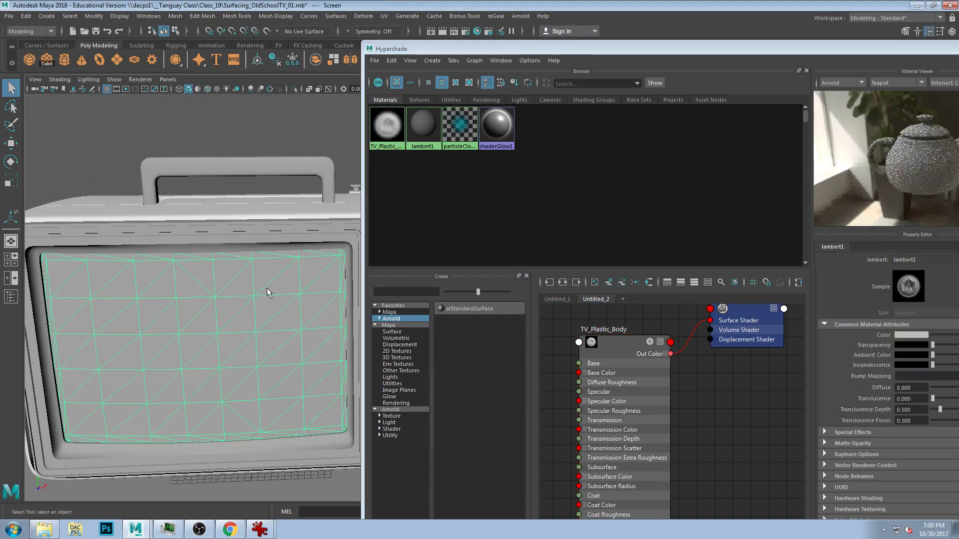
click(624, 299)
click(470, 308)
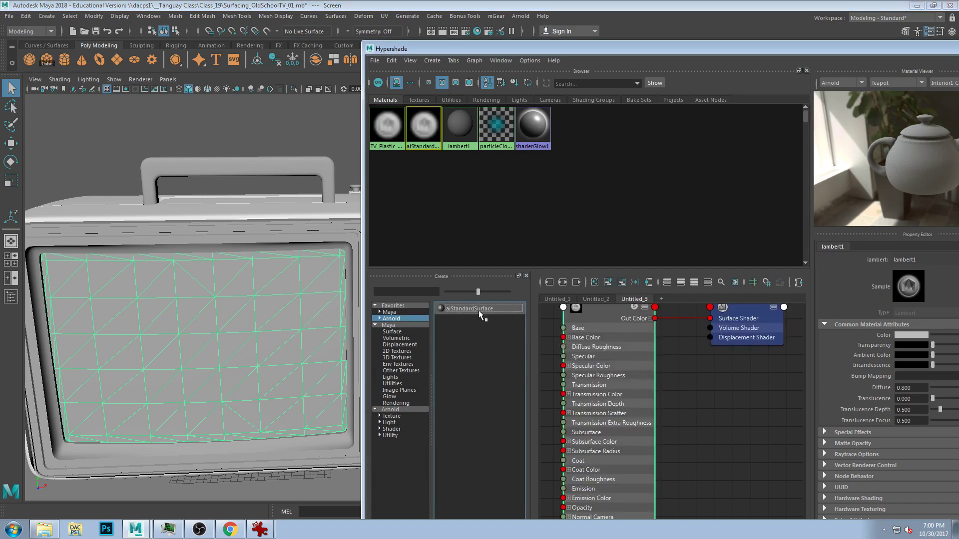
double_click(915, 259)
text(TV_)
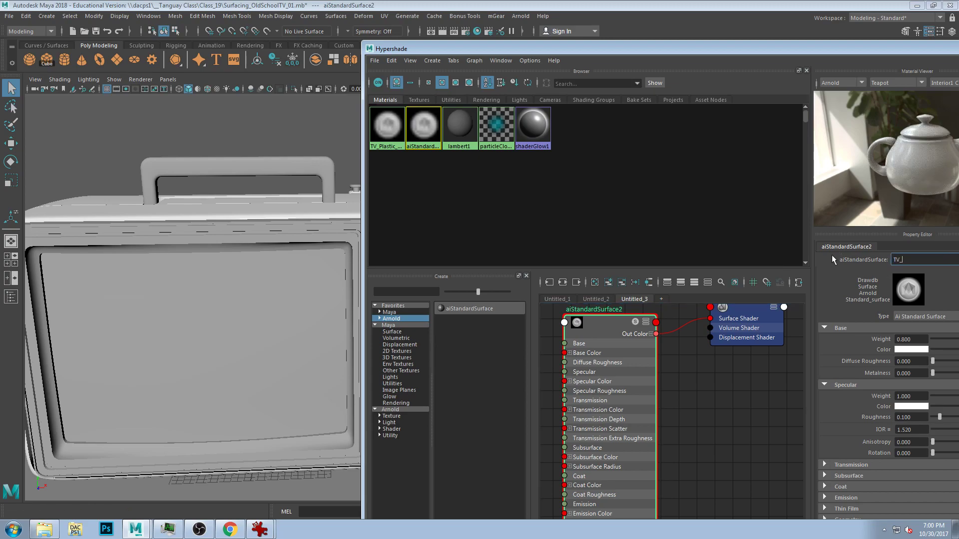
text(Screen)
key(Return)
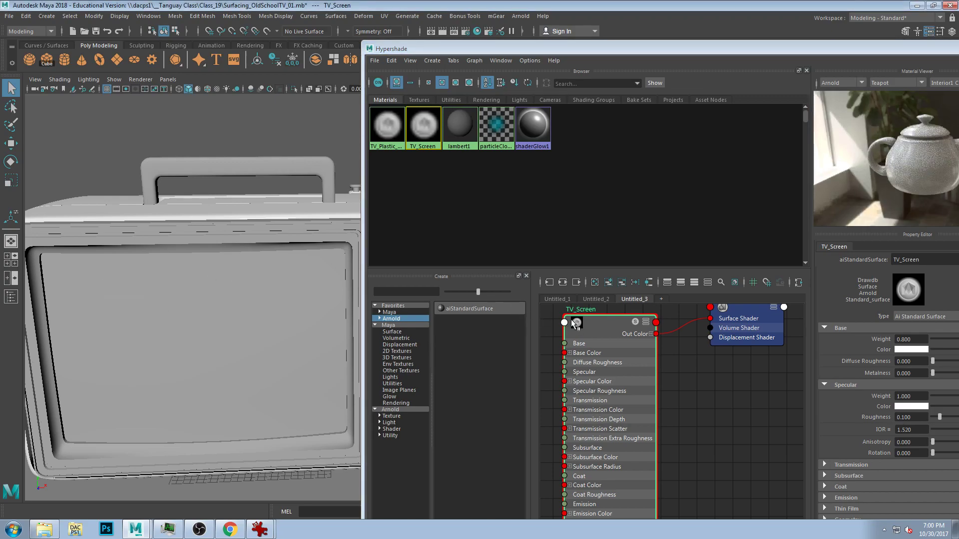
Assign the TV_Screen material to the TV's Screen mesh and minimize the Hypershade
right_click(598, 325)
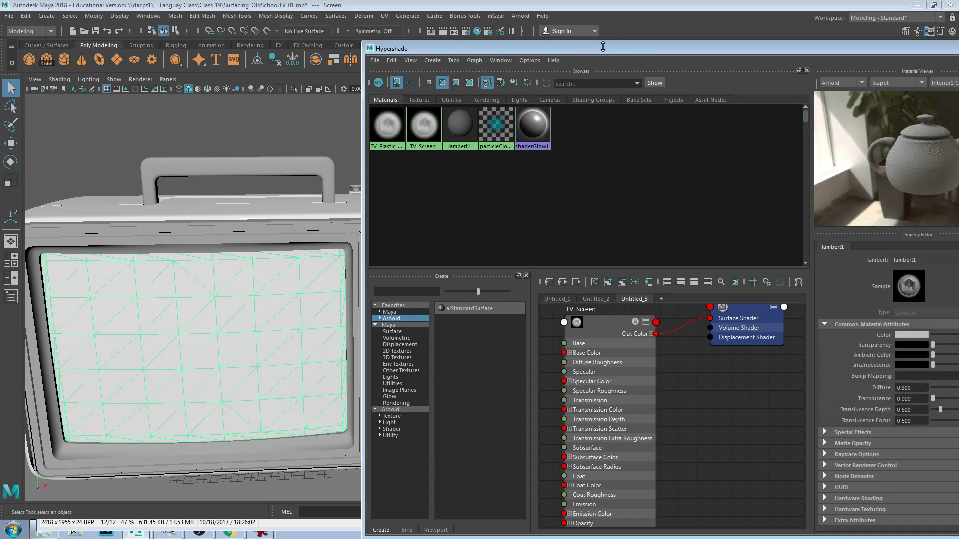
drag(617, 49, 337, 80)
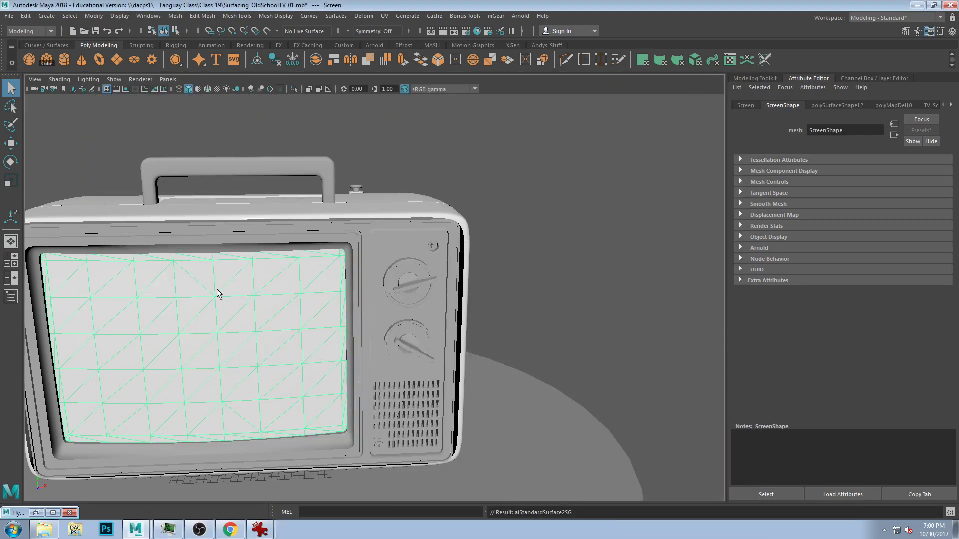
mouse_move(217, 291)
alt+mouse_down()
mouse_move(149, 258)
mouse_move(162, 279)
mouse_move(212, 274)
mouse_move(239, 306)
mouse_move(231, 278)
mouse_move(250, 280)
mouse_move(232, 293)
alt+mouse_up()
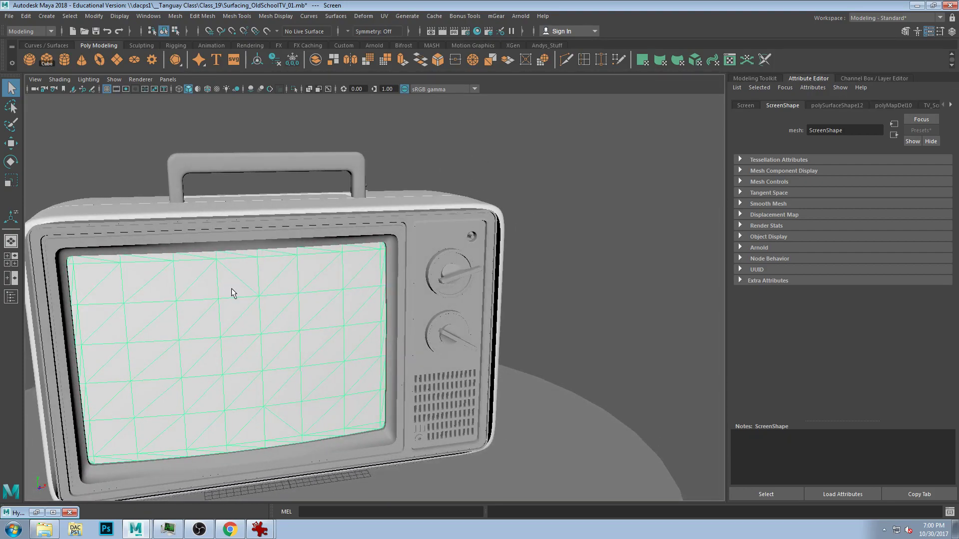
alt+drag(412, 289, 378, 283)
alt+middle_drag(379, 284, 476, 252)
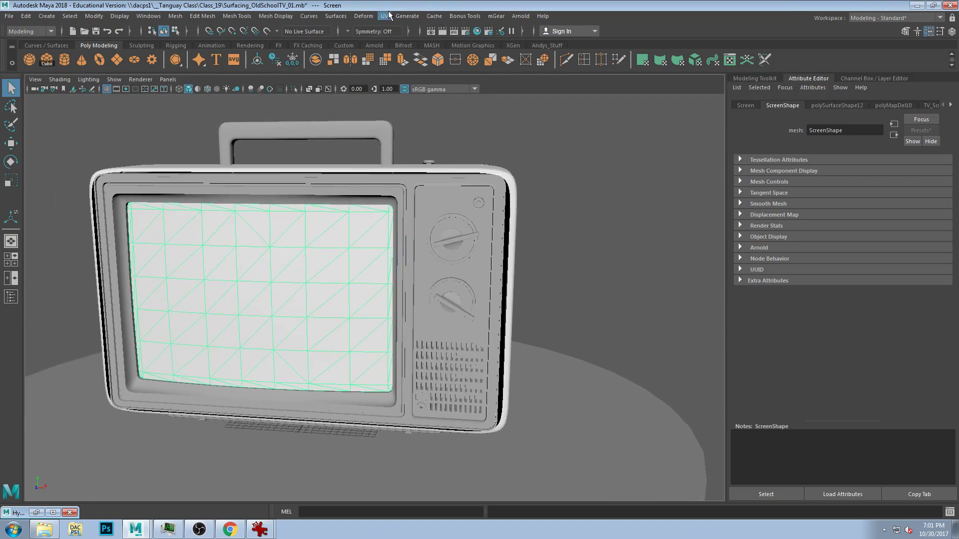
Open the UV Editor for the Screen mesh and undock the editor and its UV Toolkit into floating windows
click(387, 14)
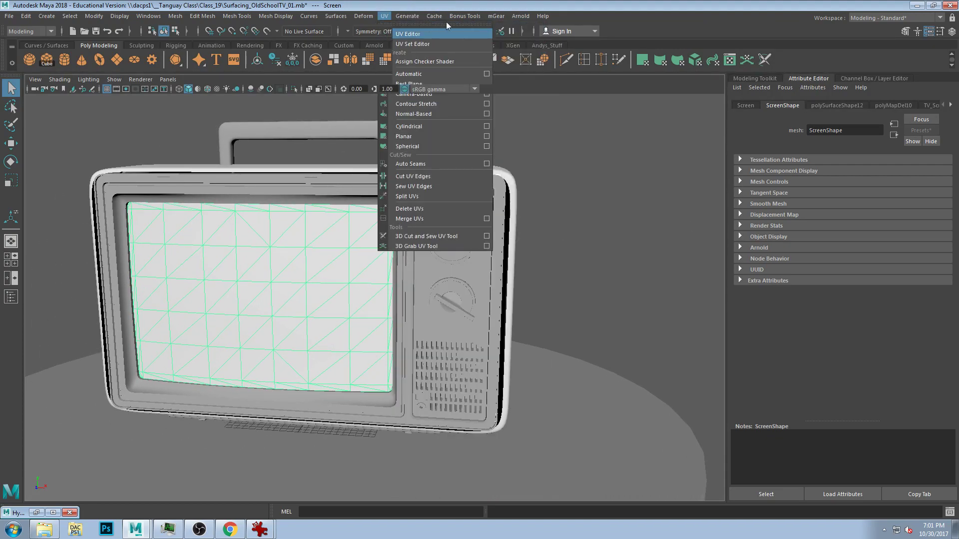
click(435, 34)
drag(352, 72, 733, 30)
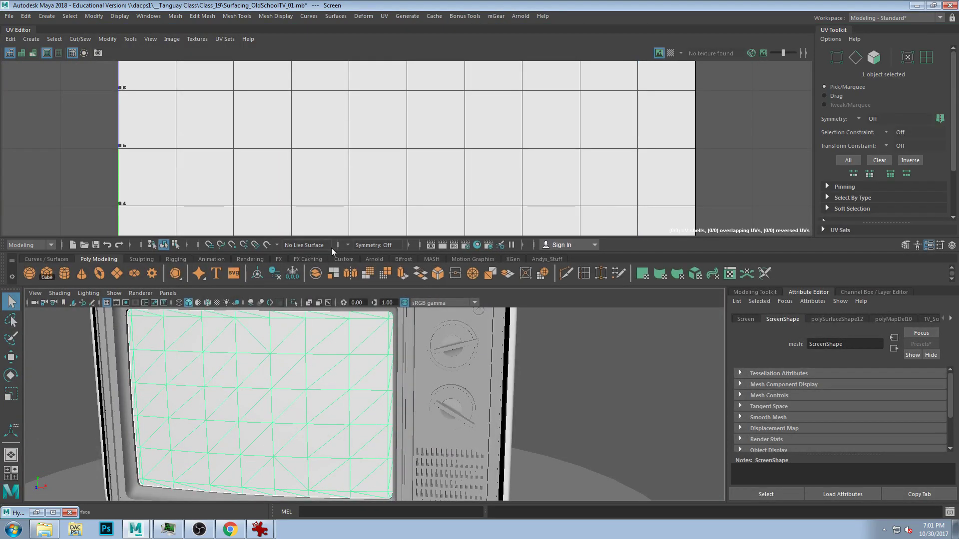
drag(17, 30, 511, 85)
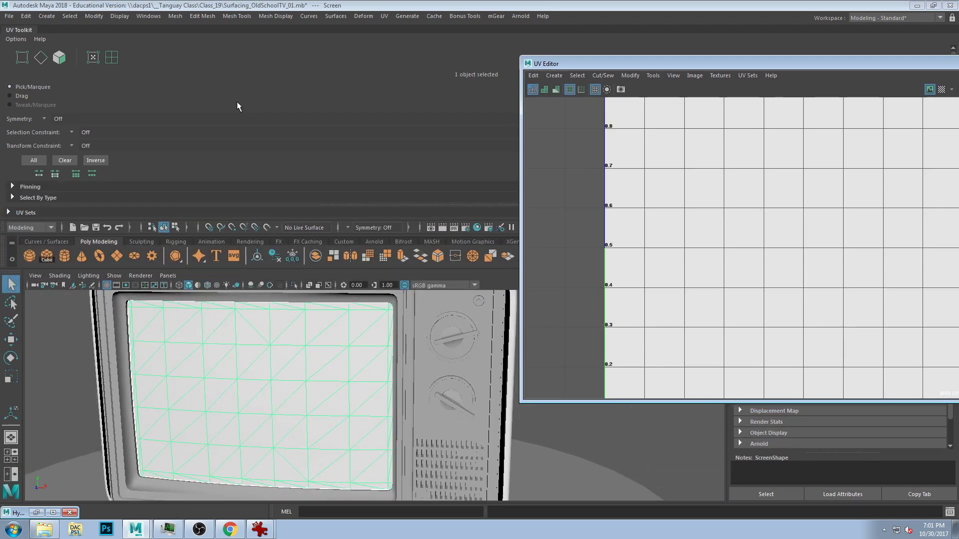
drag(19, 25, 466, 40)
click(578, 39)
Close and reopen the UV Editor, placing its floating window beside the TV's Screen mesh
drag(638, 65, 101, 152)
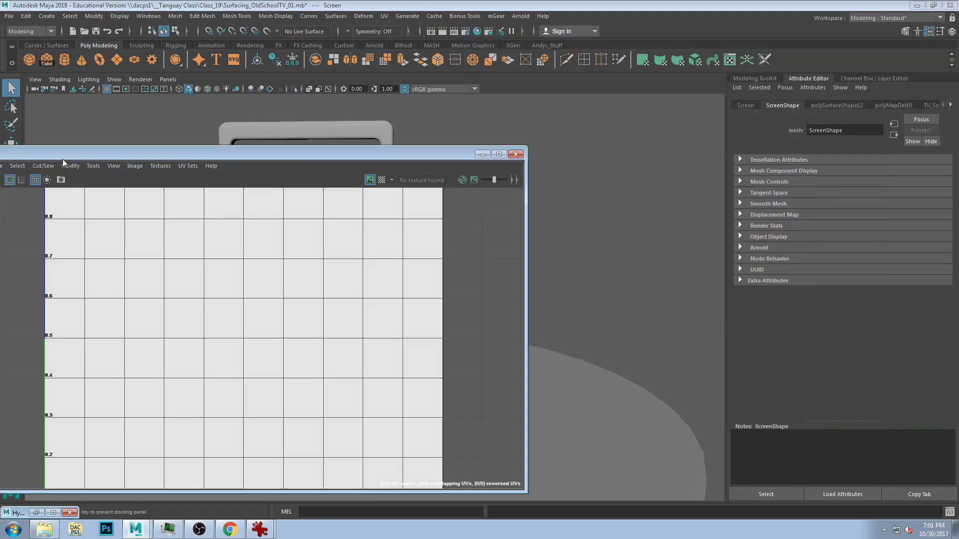
click(494, 160)
click(384, 16)
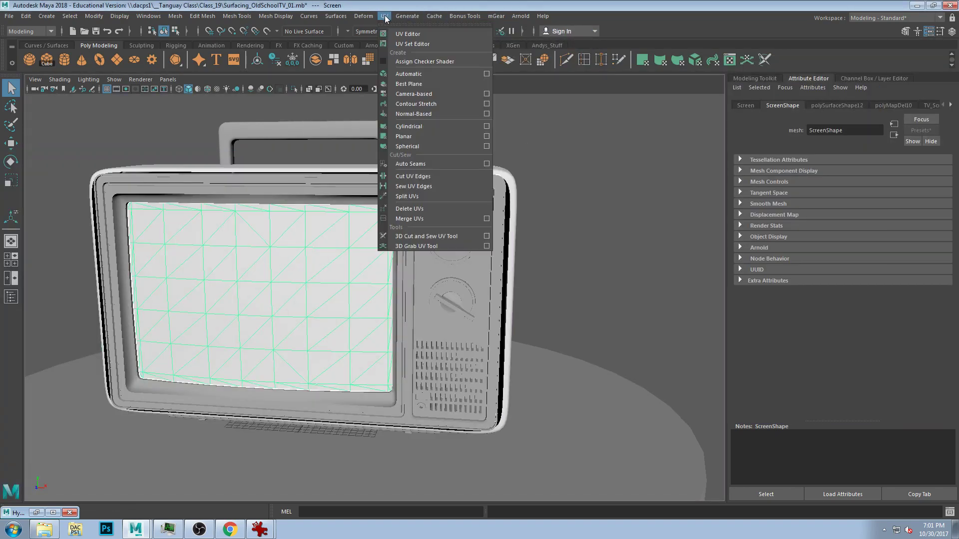
click(394, 34)
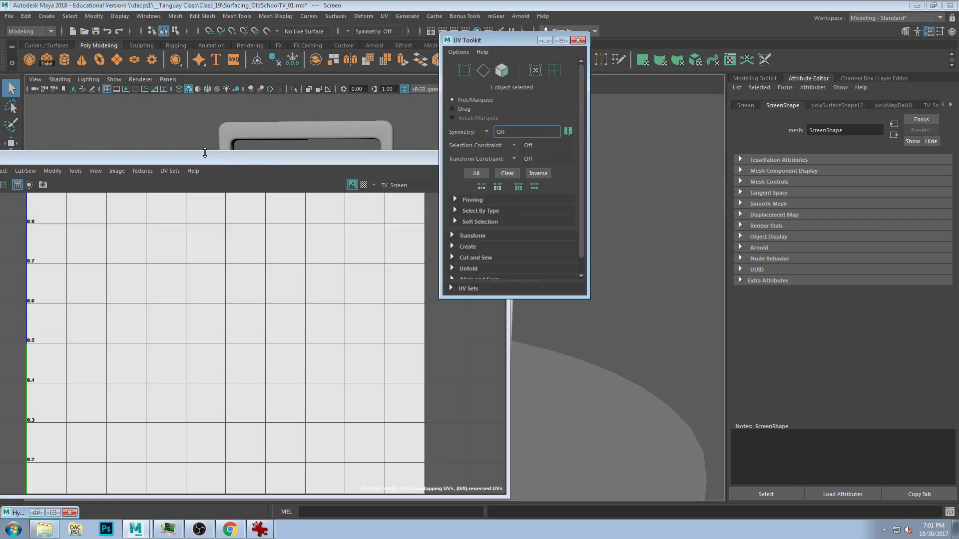
drag(205, 158, 693, 127)
alt+drag(300, 259, 334, 245)
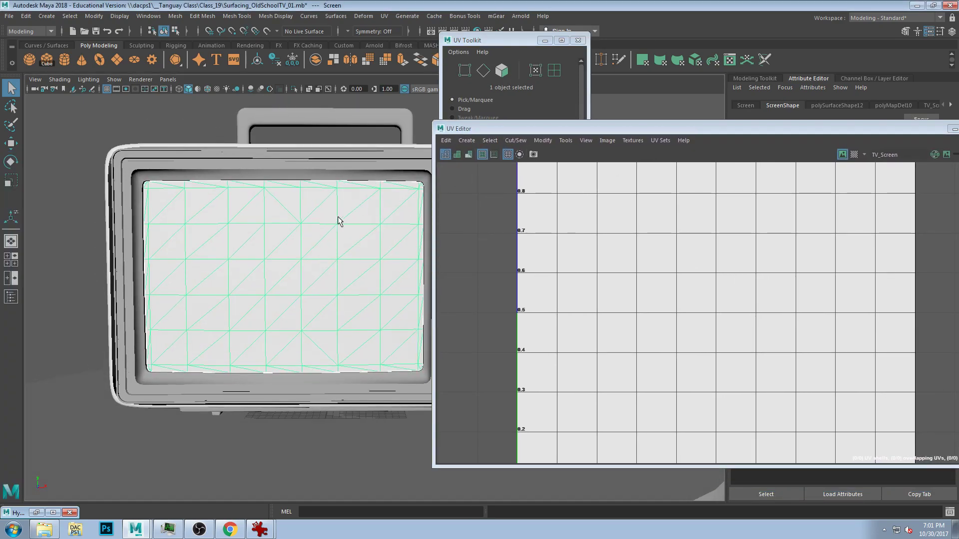
Switch to the four-view layout, move the UV Editor and UV Toolkit windows clear, and frame the TV in the front and side views
key(space)
drag(483, 125, 611, 130)
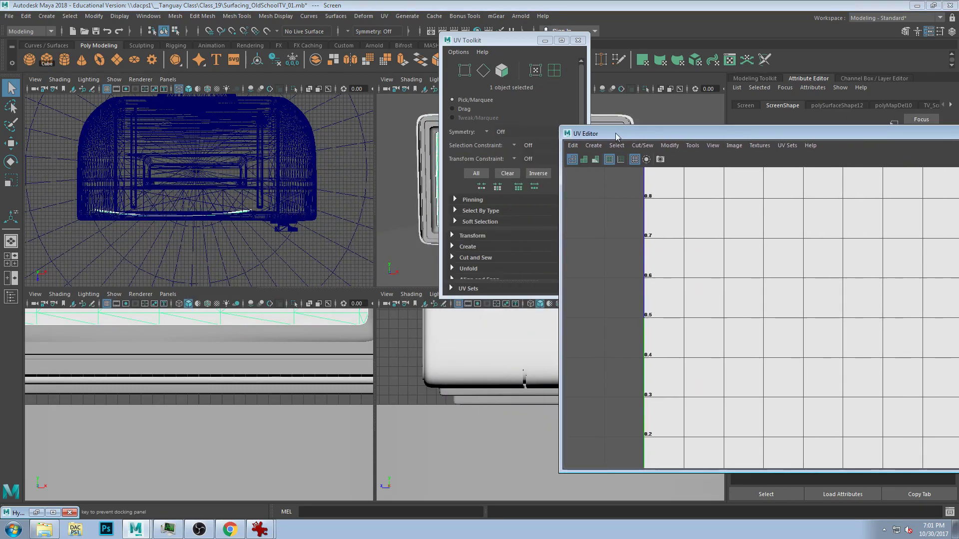
drag(499, 42, 114, 95)
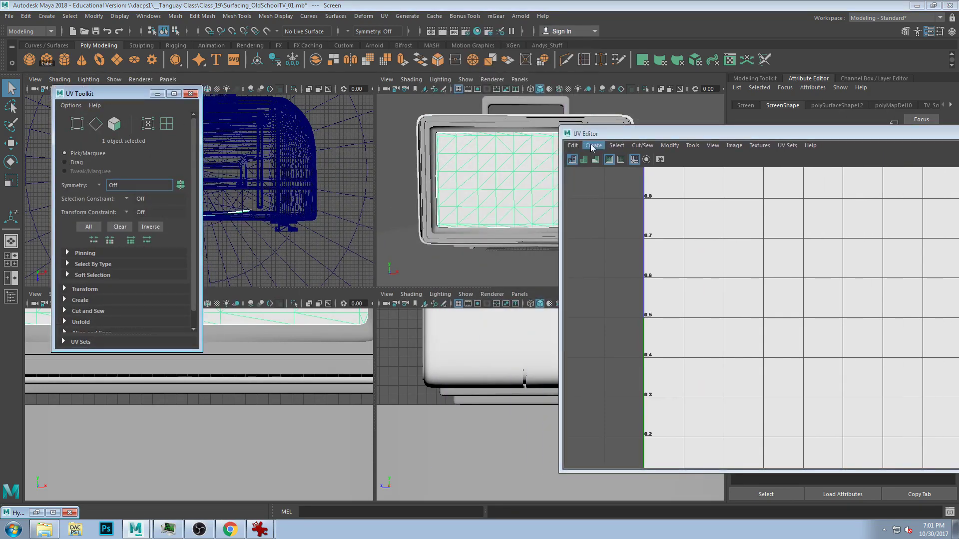
drag(628, 131, 695, 129)
click(418, 103)
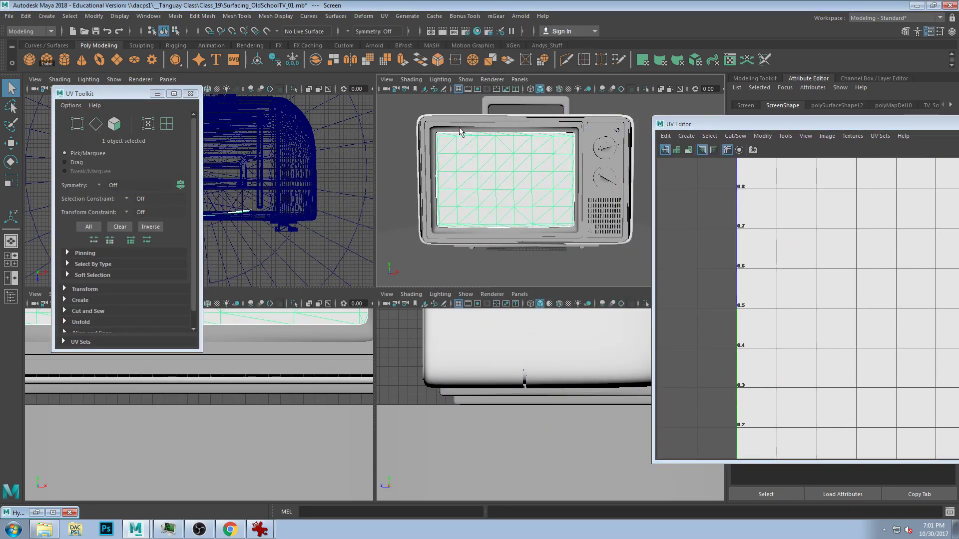
key(space)
key(space)
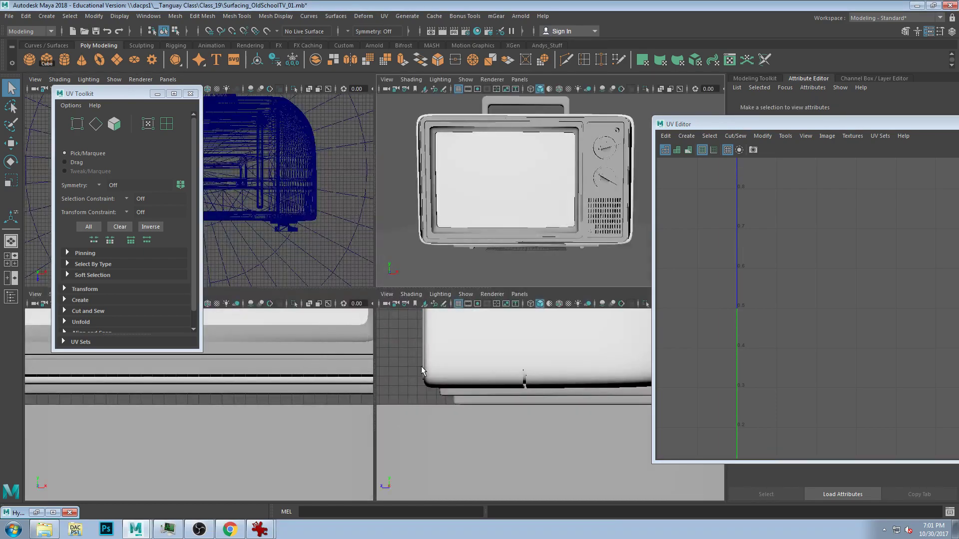
scroll(429, 368, down, 5)
scroll(262, 368, down, 8)
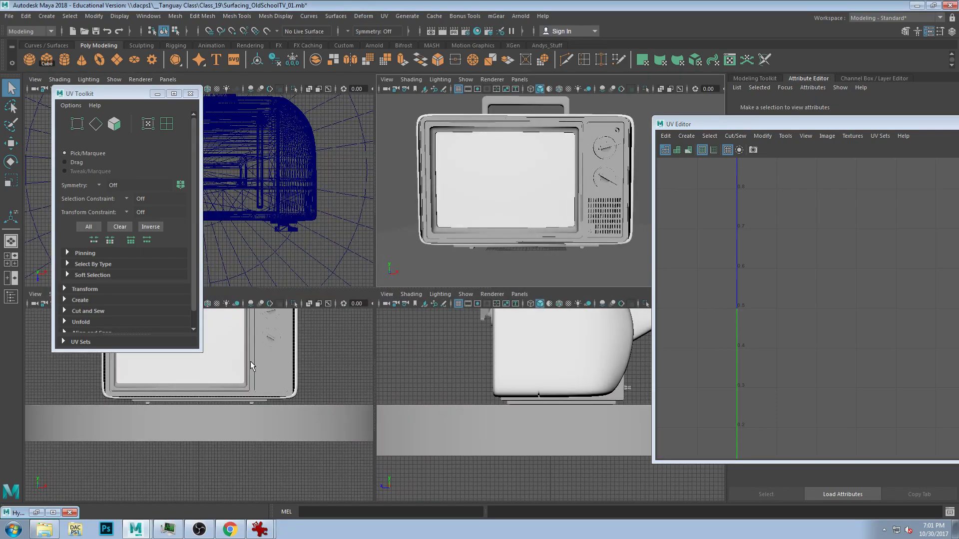
Try a planar UV projection on the TV's Screen mesh and undo it
click(250, 362)
drag(106, 87, 106, 58)
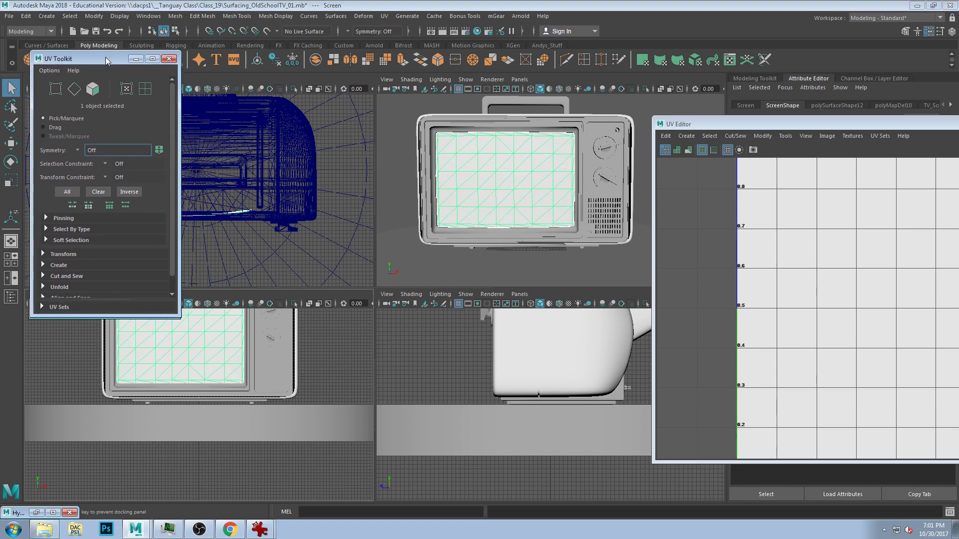
click(642, 61)
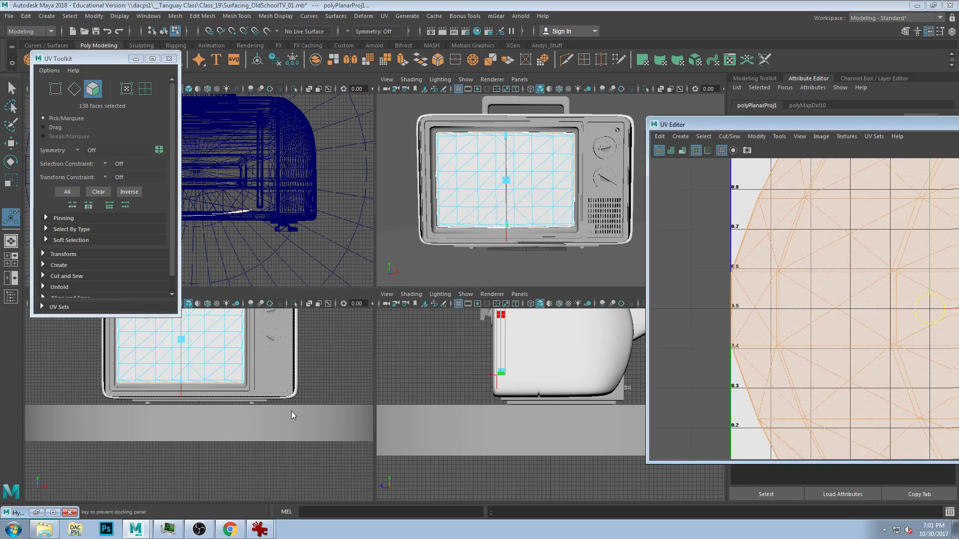
key(ctrl+z)
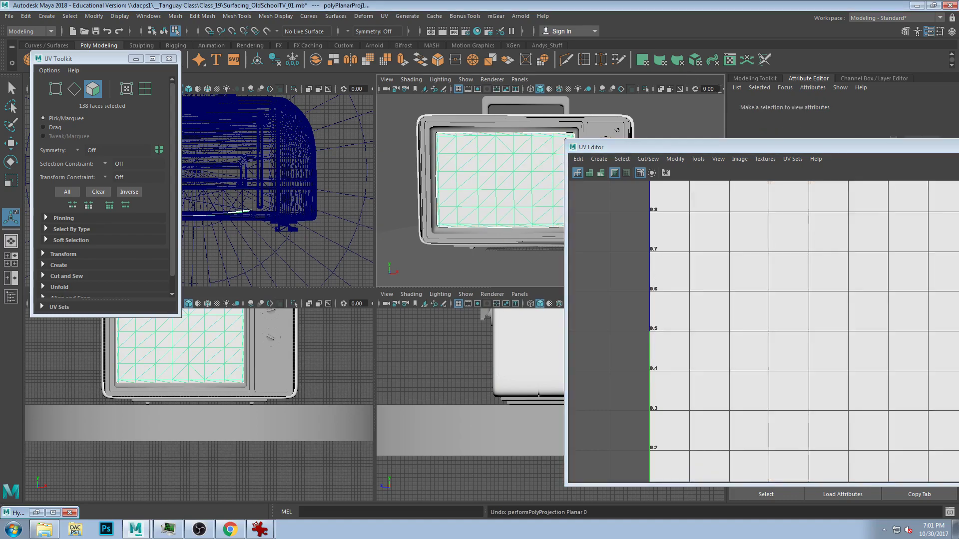
Try to apply a Best Plane UV projection to the Screen mesh, moving the UV Editor away from the views
click(386, 16)
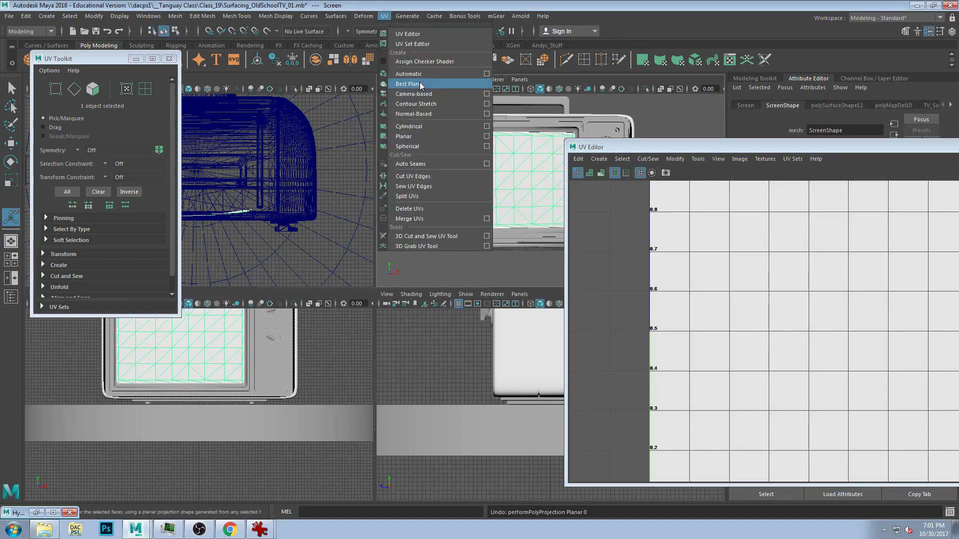
click(314, 379)
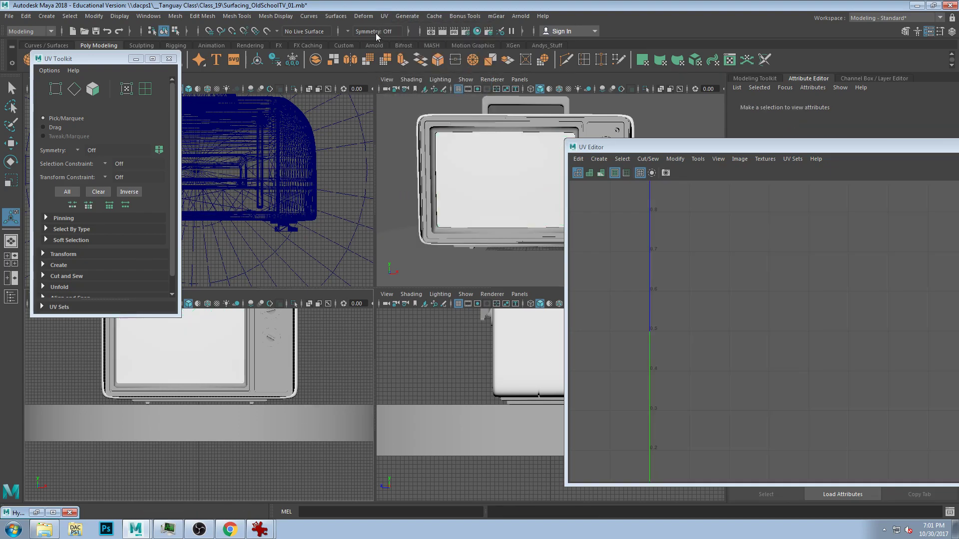
click(364, 17)
click(188, 365)
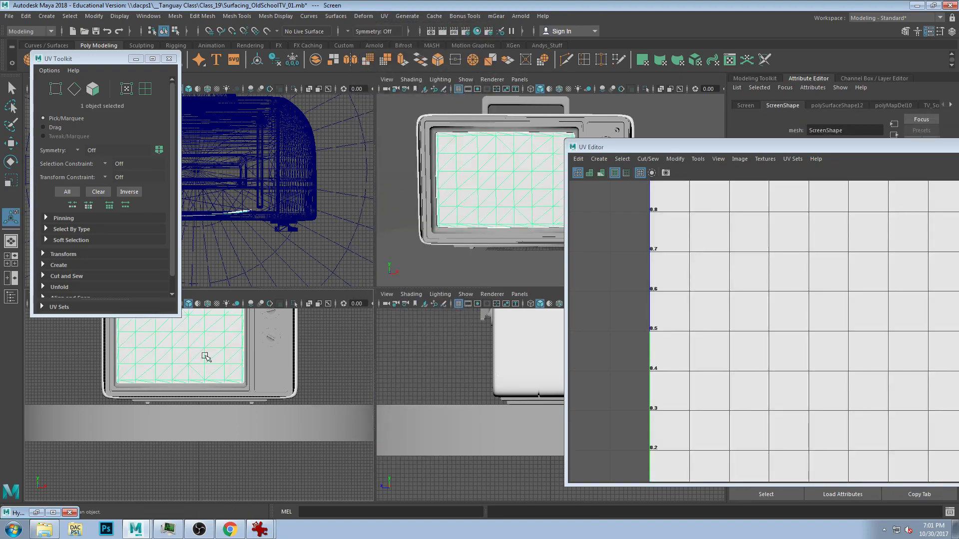
click(384, 16)
click(393, 84)
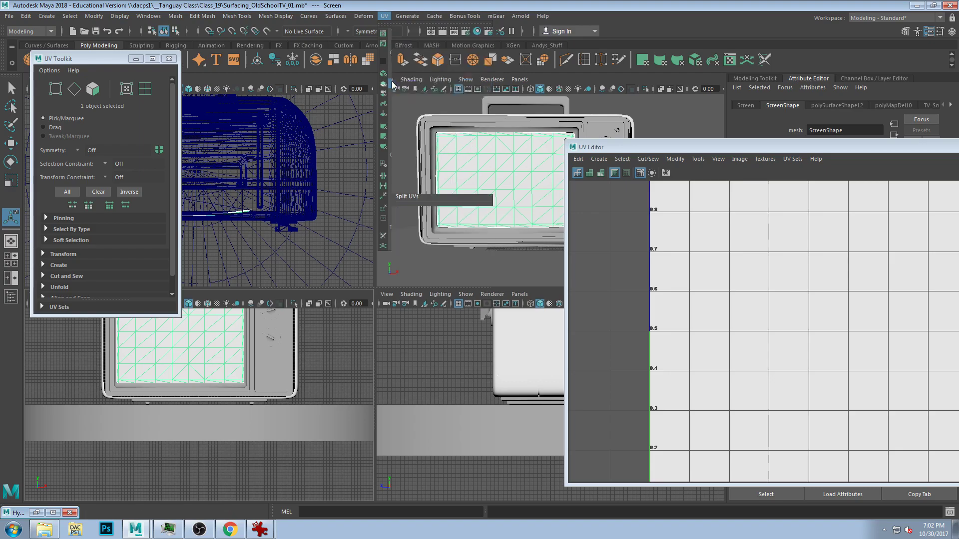
drag(680, 149, 247, 77)
scroll(413, 202, up, 1)
drag(424, 76, 379, 258)
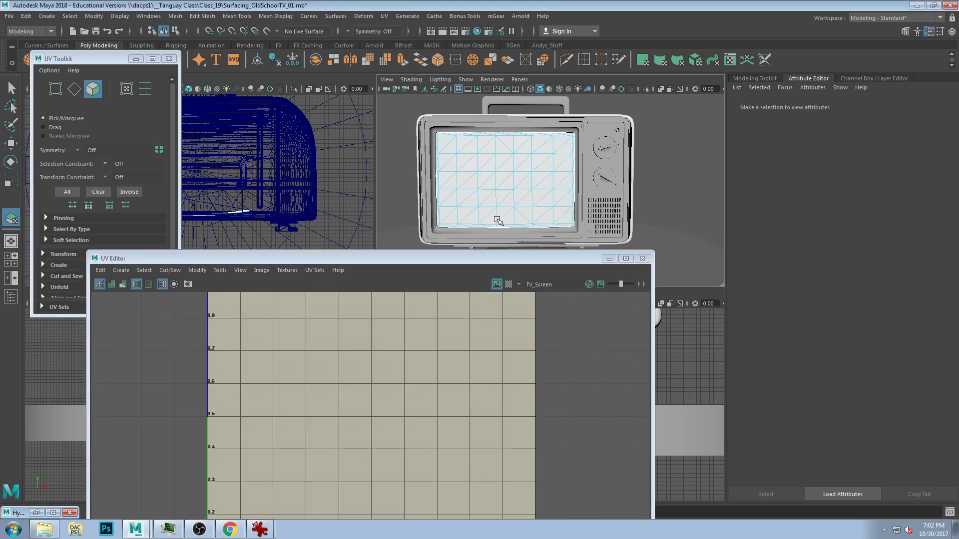
click(475, 192)
drag(293, 258, 569, 229)
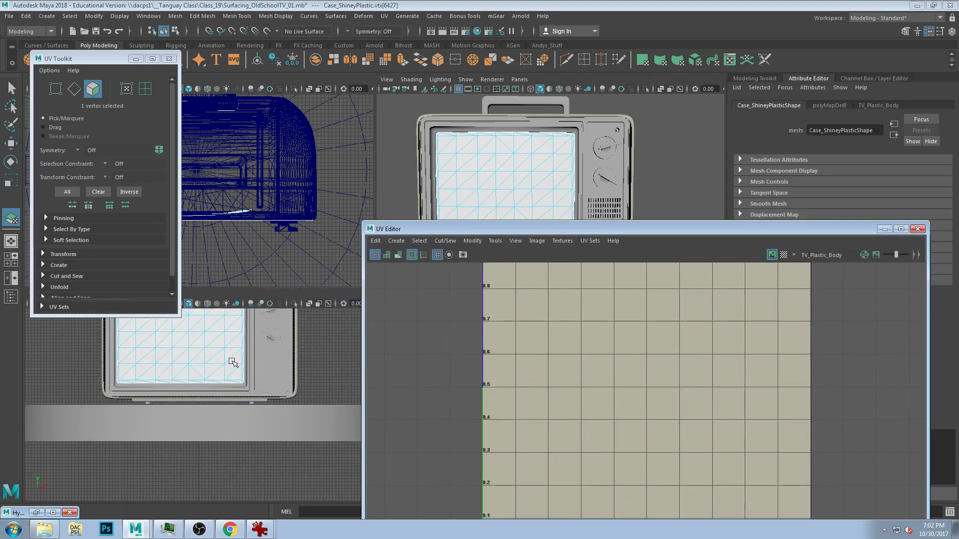
Restart the Best Plane projection and try to pick the Screen's faces in the front view
click(380, 16)
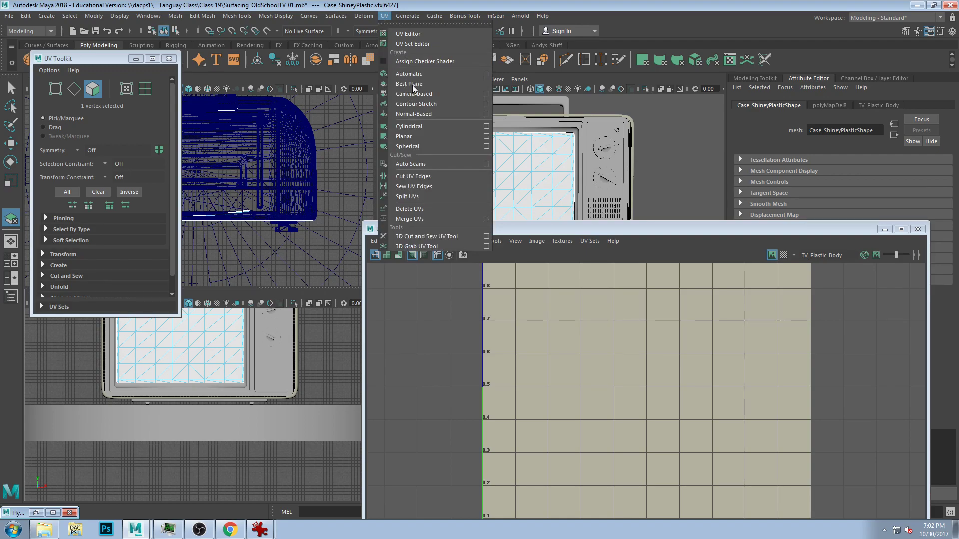
click(412, 84)
click(250, 360)
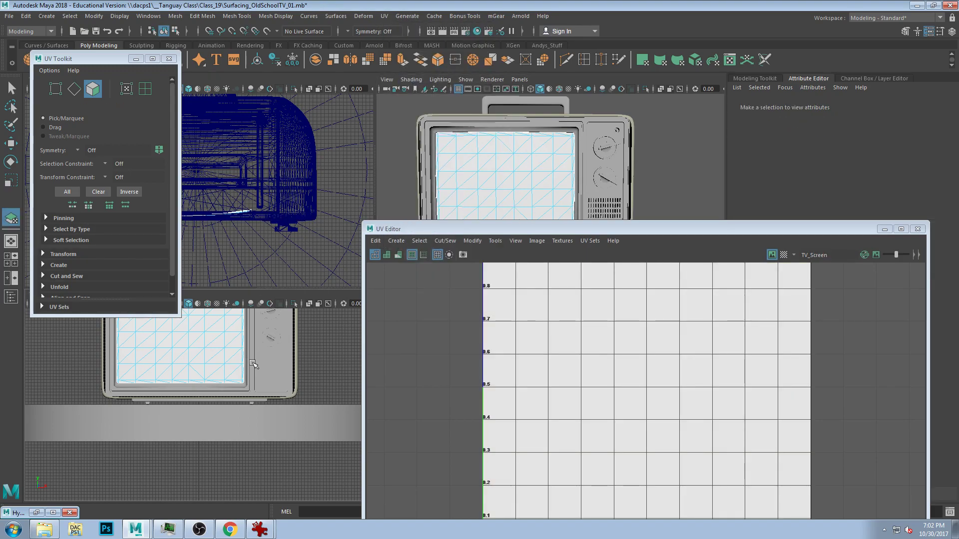
drag(451, 233, 561, 164)
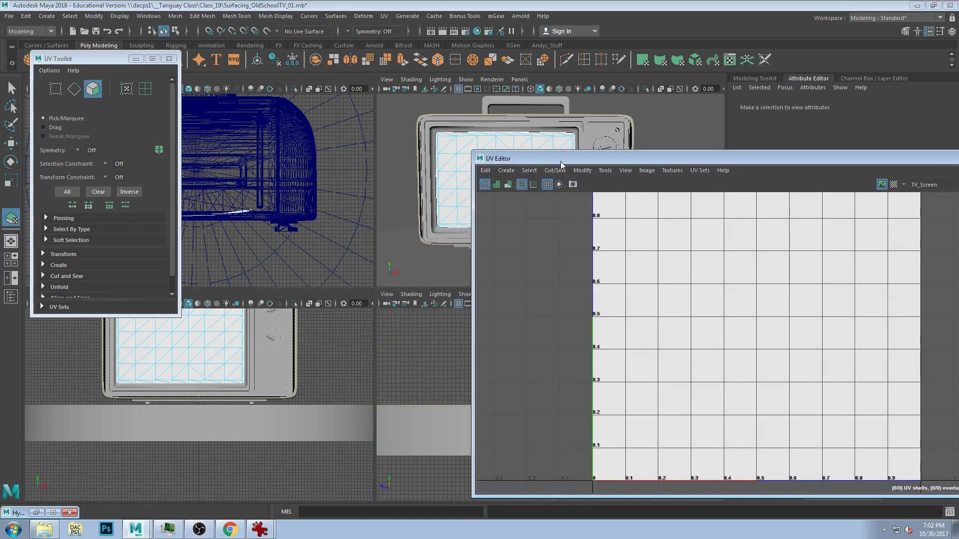
right_click(219, 337)
right_drag(257, 241, 265, 229)
click(222, 346)
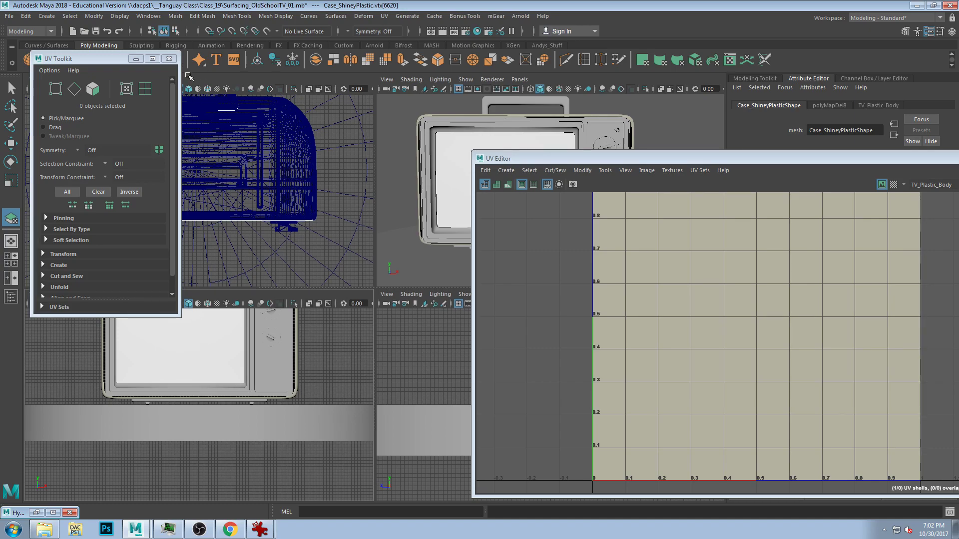
Close the UV Toolkit and UV Editor windows to clear the viewports
click(169, 59)
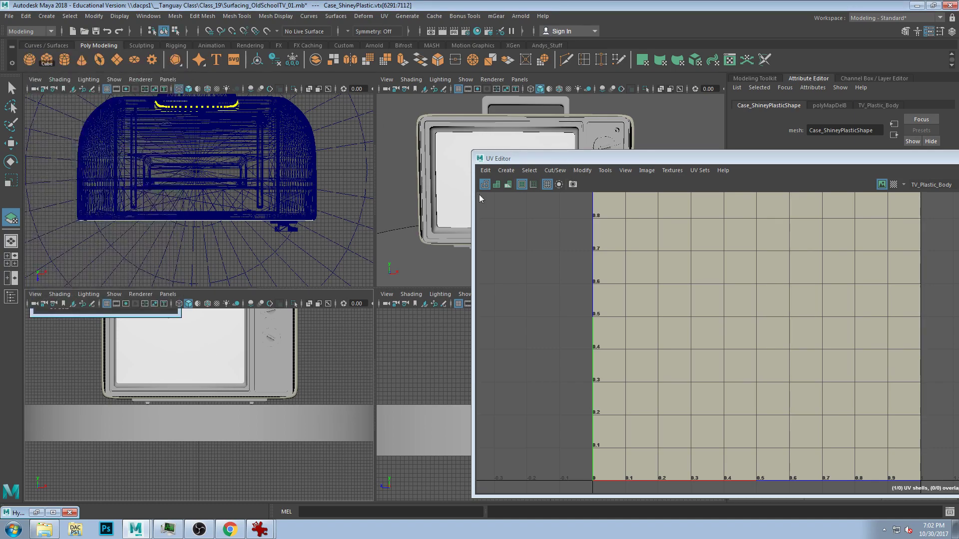
drag(550, 158, 226, 237)
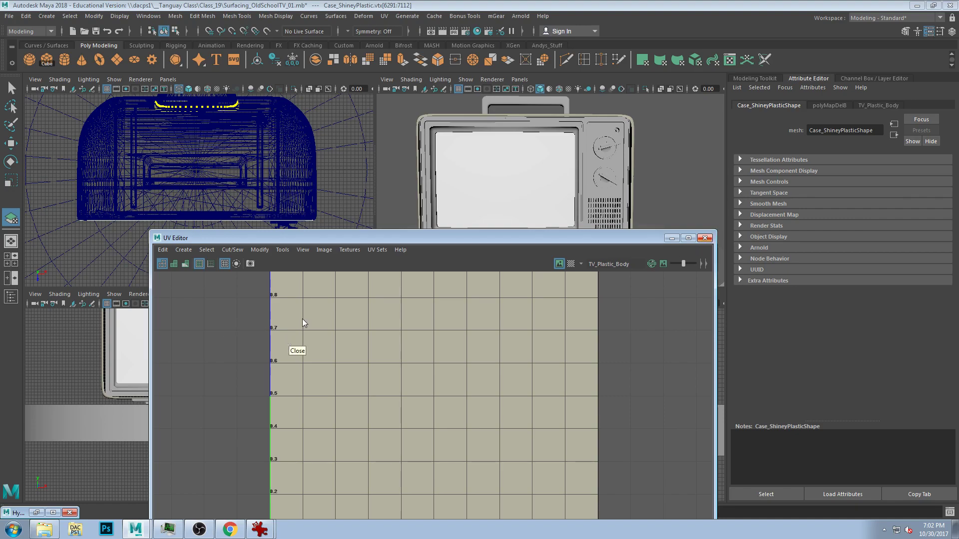
click(704, 238)
Try to select the Screen mesh directly in the front view and isolate it there
click(351, 346)
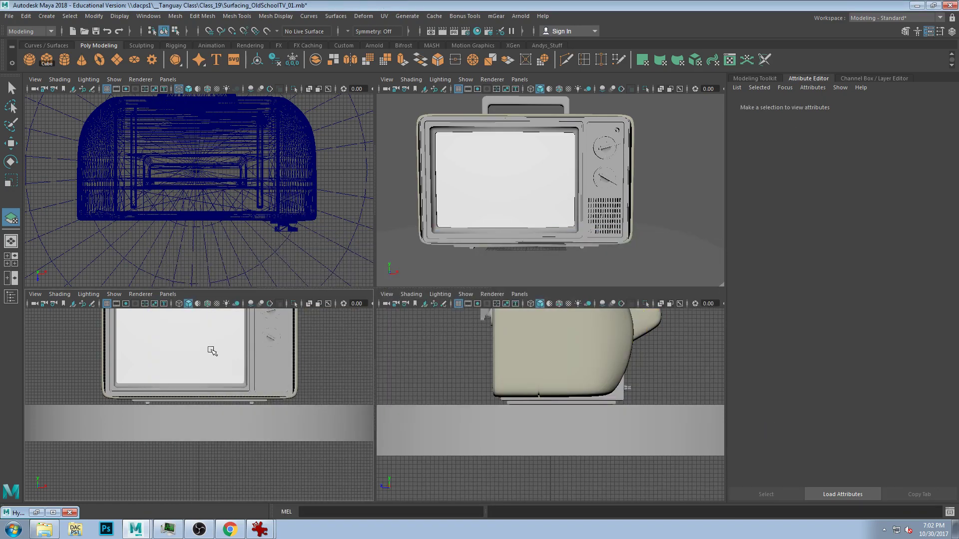
click(213, 349)
key(ctrl+1)
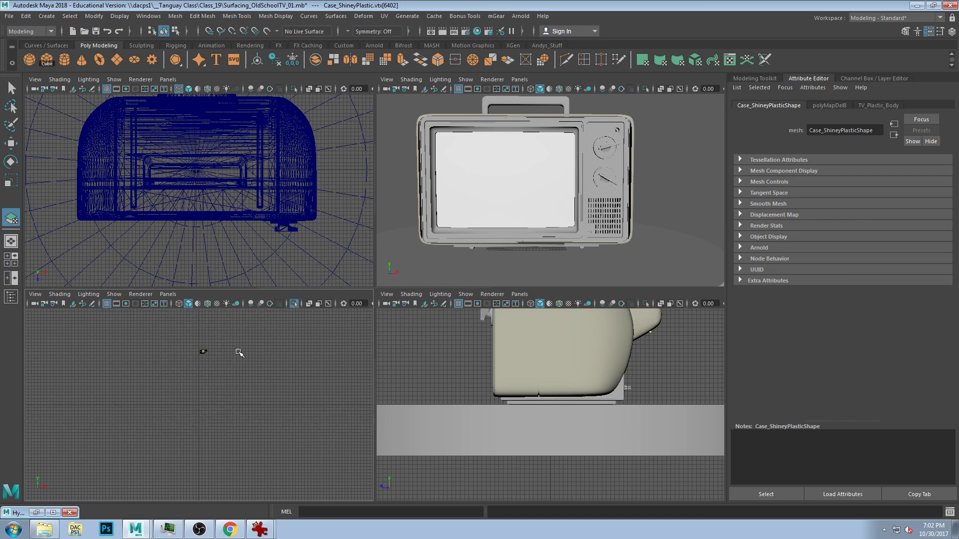
key(ctrl+1)
click(328, 365)
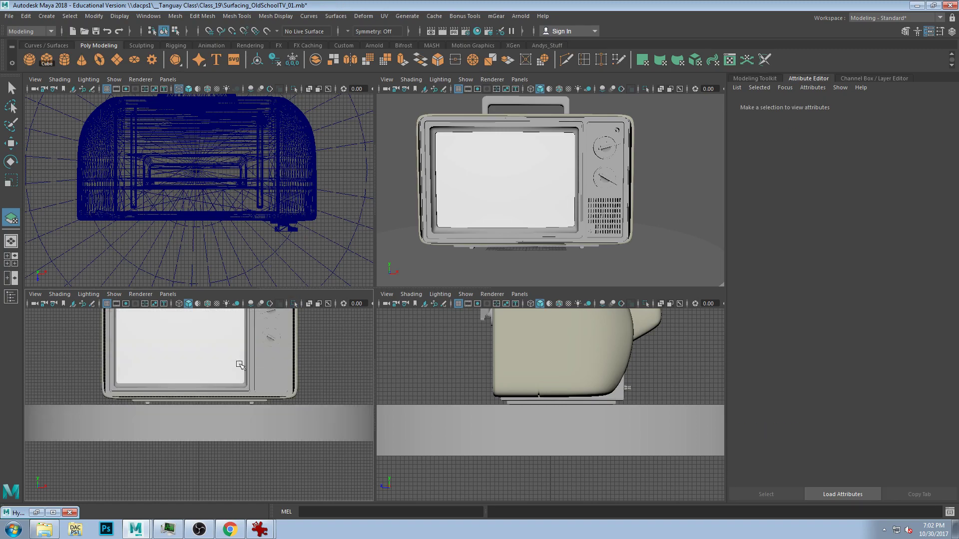
click(207, 357)
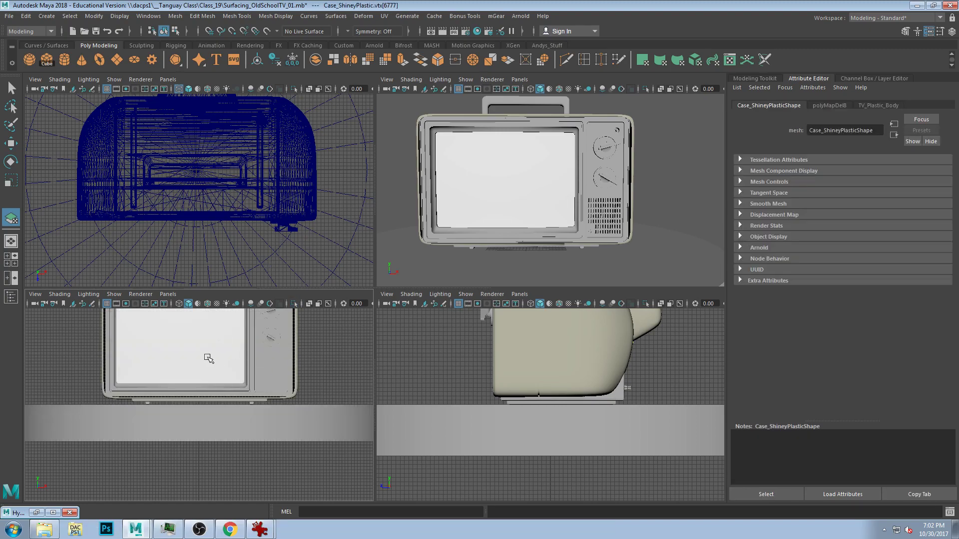
Show the Outliner, select the Screen mesh in it, and isolate that mesh in the front view
click(11, 297)
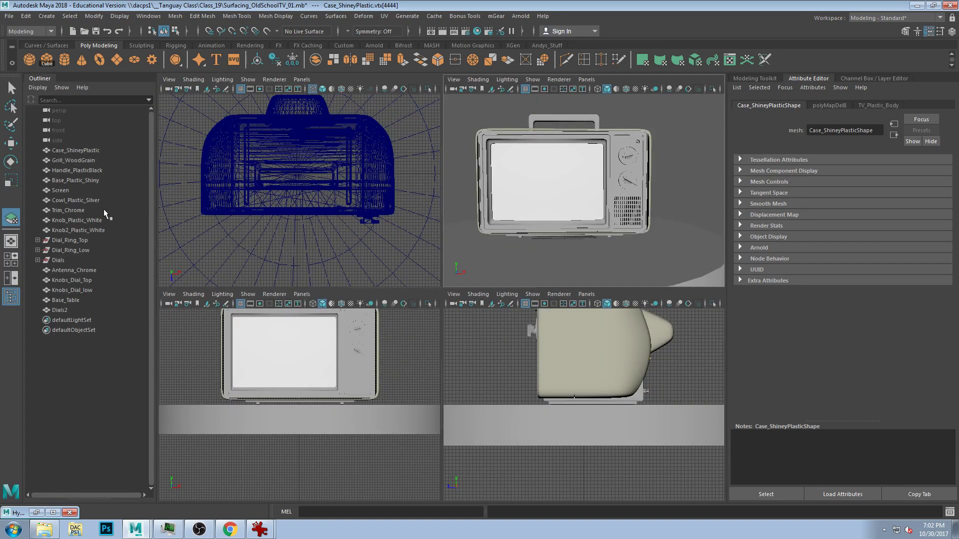
click(70, 191)
key(space)
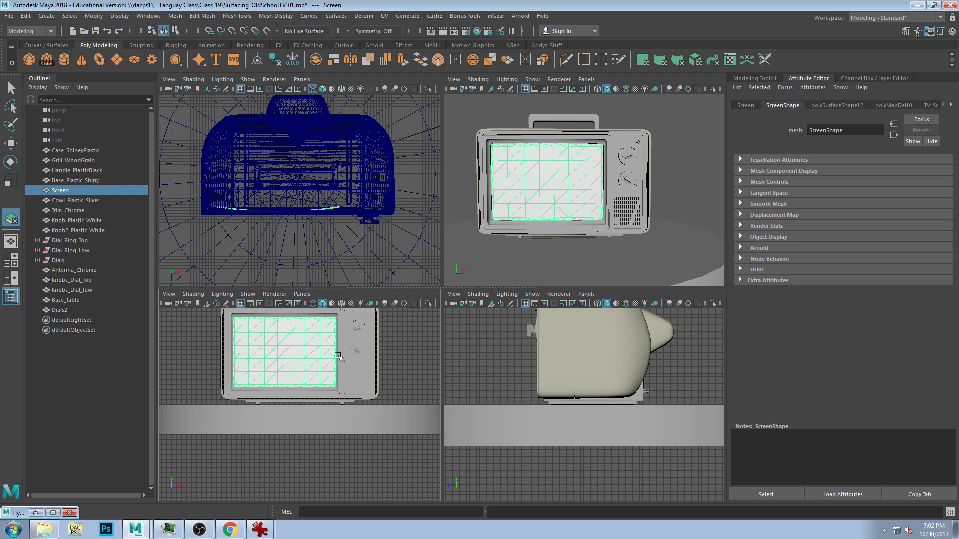
key(ctrl+1)
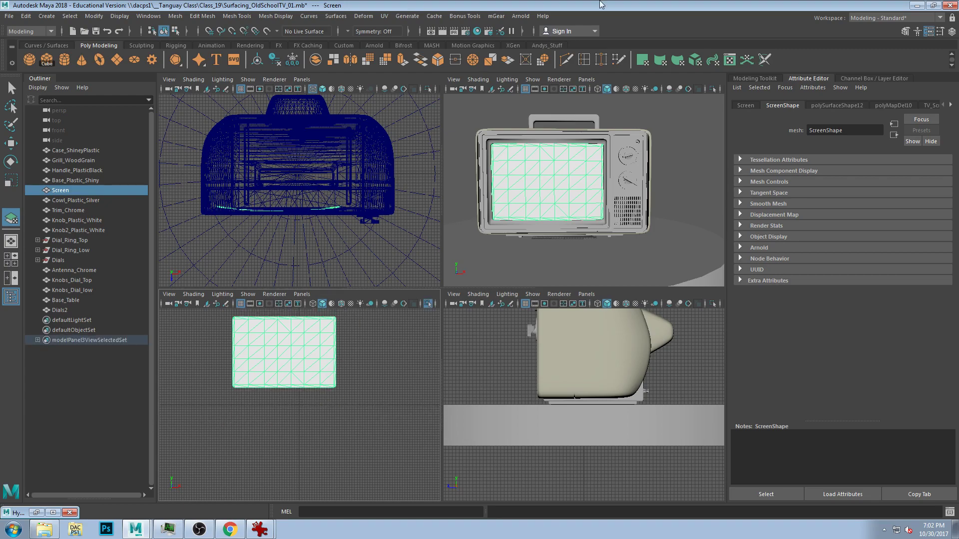
Apply a Best Plane UV projection to all faces of the Screen mesh and return to object mode
click(407, 16)
mouse_move(378, 17)
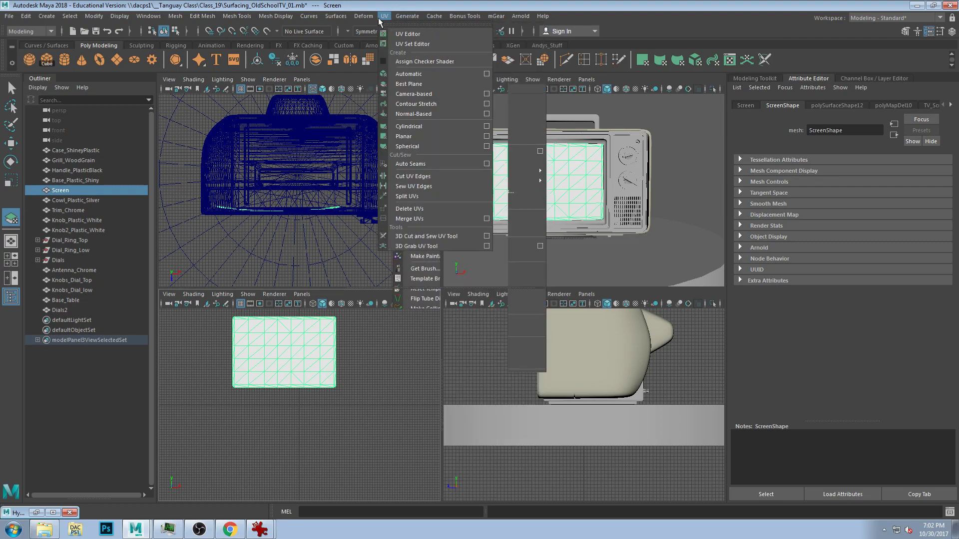
click(419, 84)
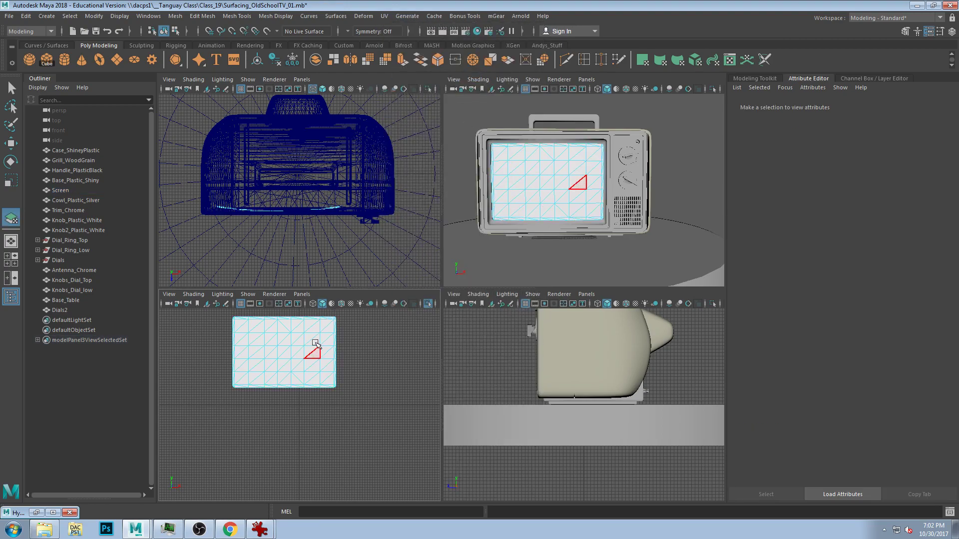
double_click(313, 346)
key(Return)
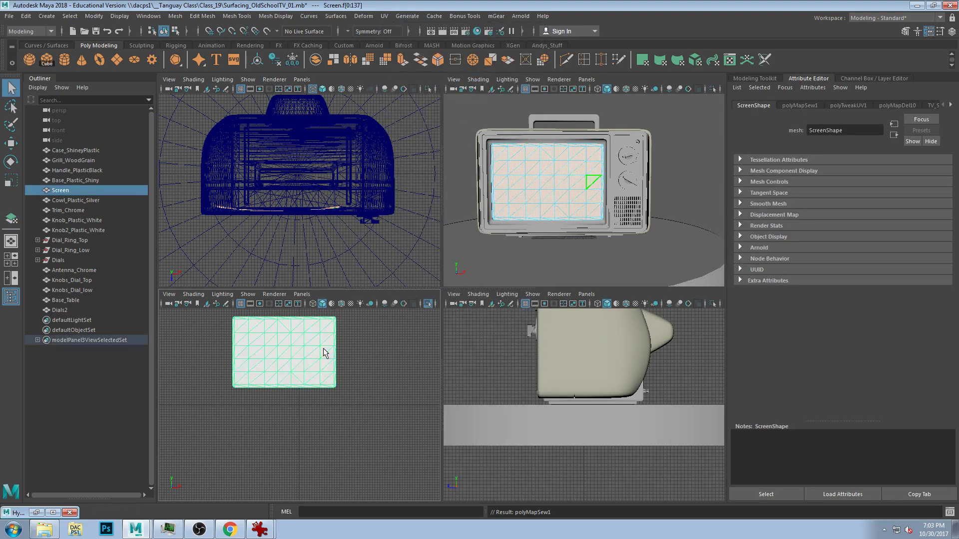
key(F8)
Open the UV Editor to check the Screen mesh's UVs and minimize it
click(384, 16)
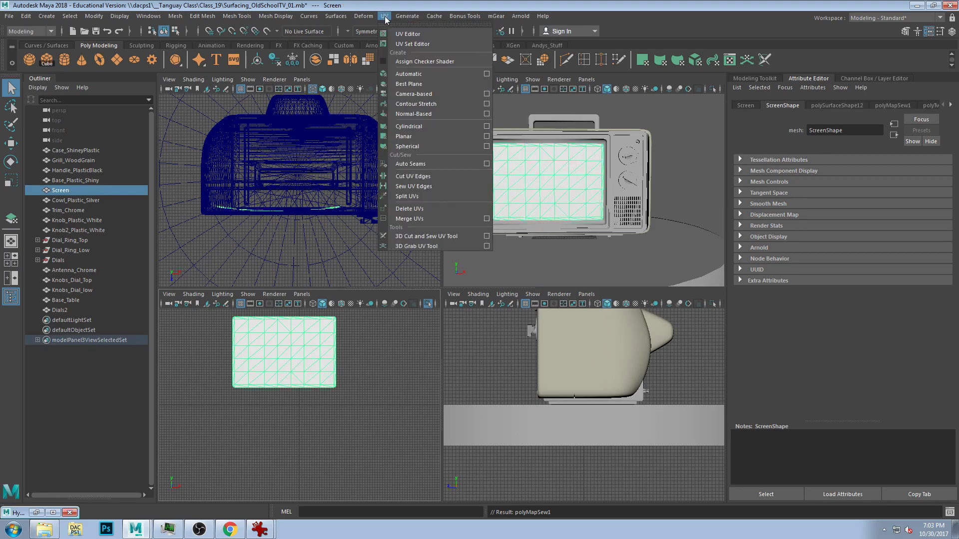
click(408, 33)
drag(482, 235, 450, 98)
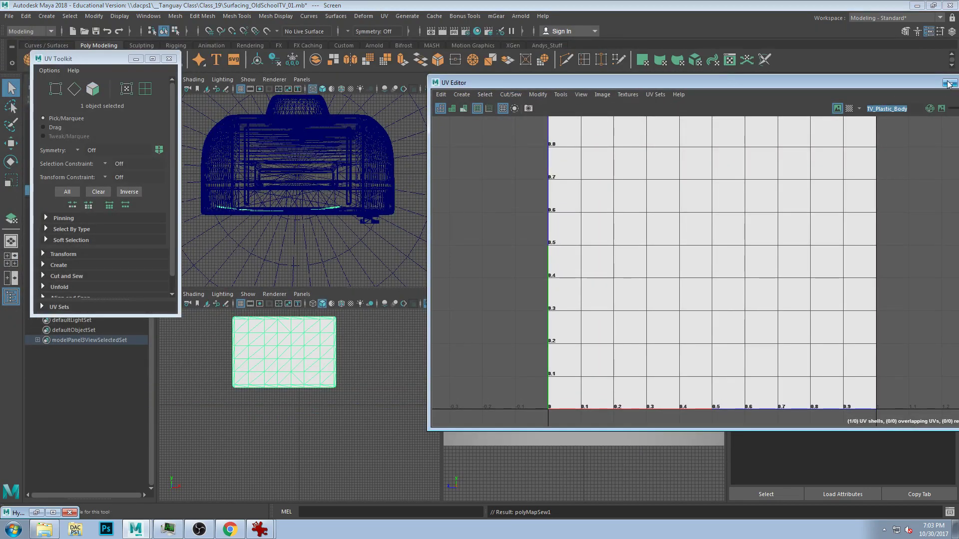
click(949, 83)
click(852, 105)
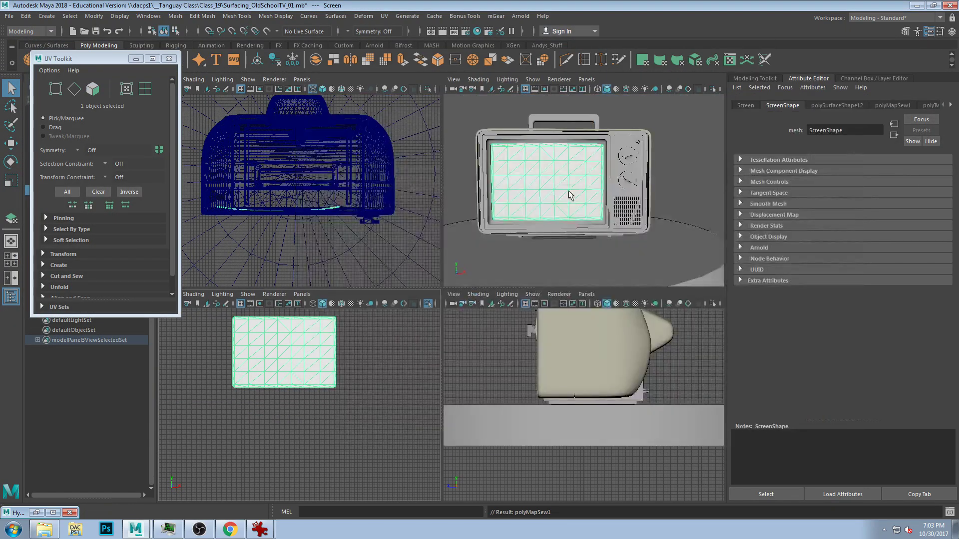
Maximize the perspective view with the TV seen at an angle and close the UV Toolkit
key(space)
alt+drag(469, 289, 380, 260)
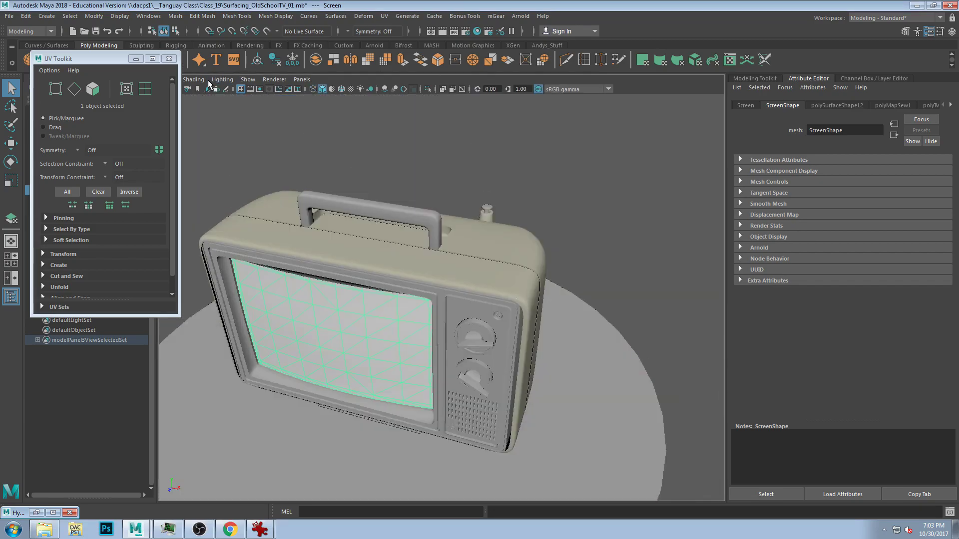
click(169, 59)
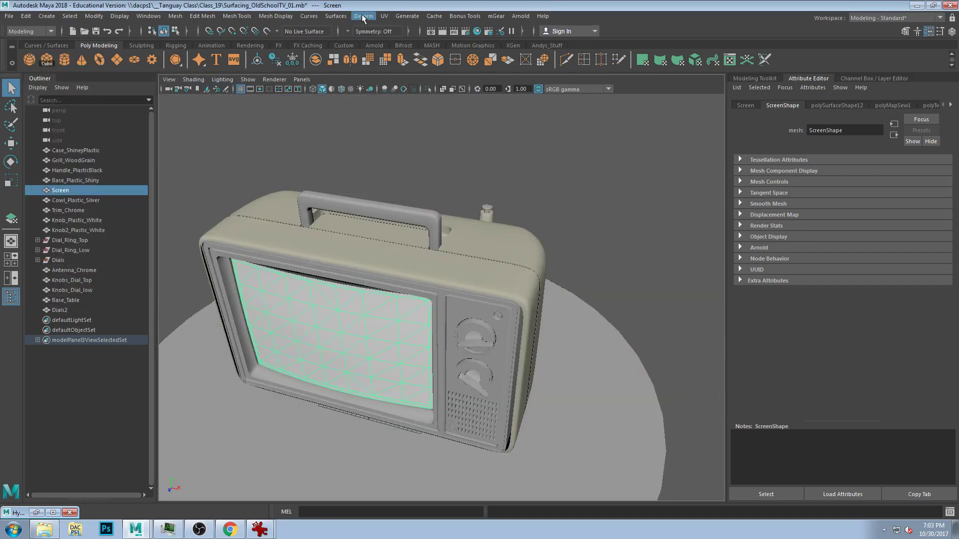
Reapply a Best Plane UV projection to the Screen mesh, return to object mode and view the TV from the front
click(384, 16)
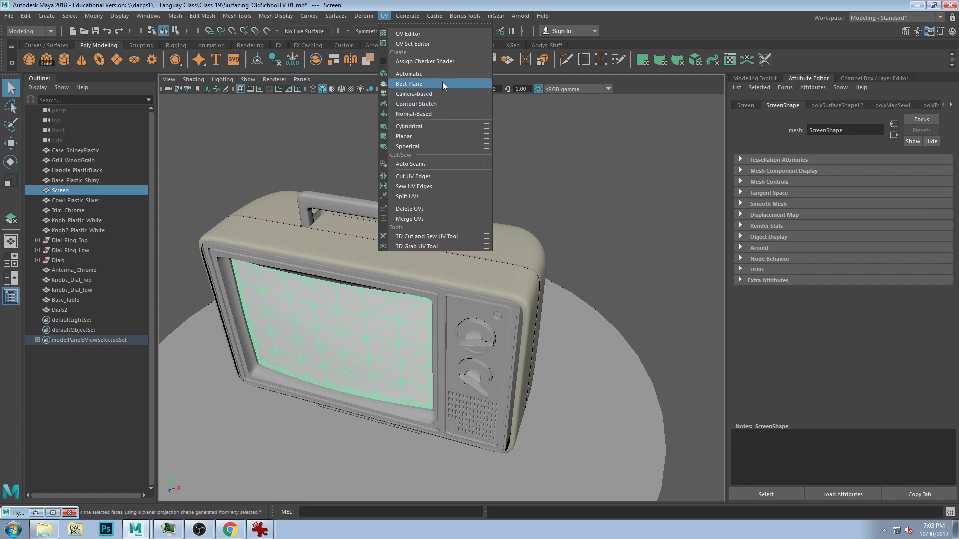
click(463, 106)
alt+drag(374, 325, 377, 316)
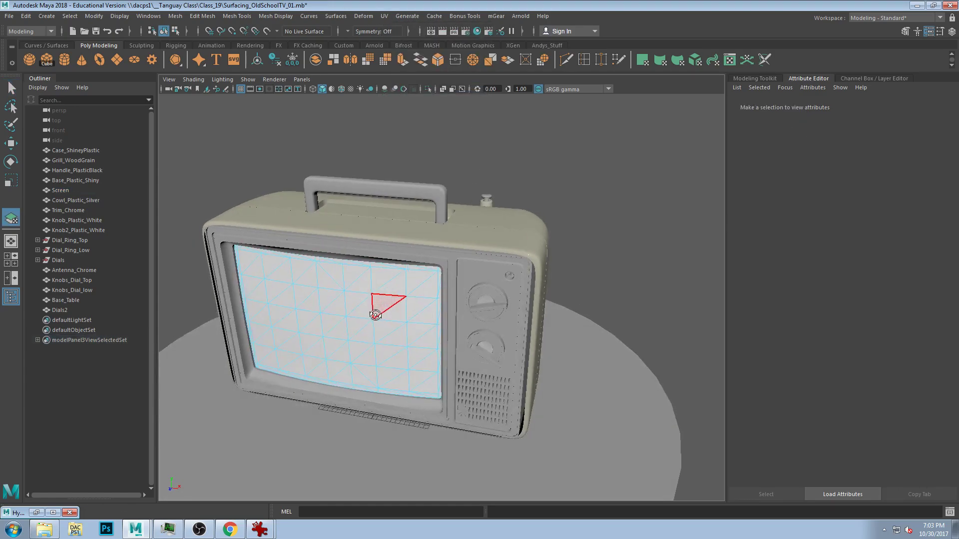
double_click(378, 312)
key(q)
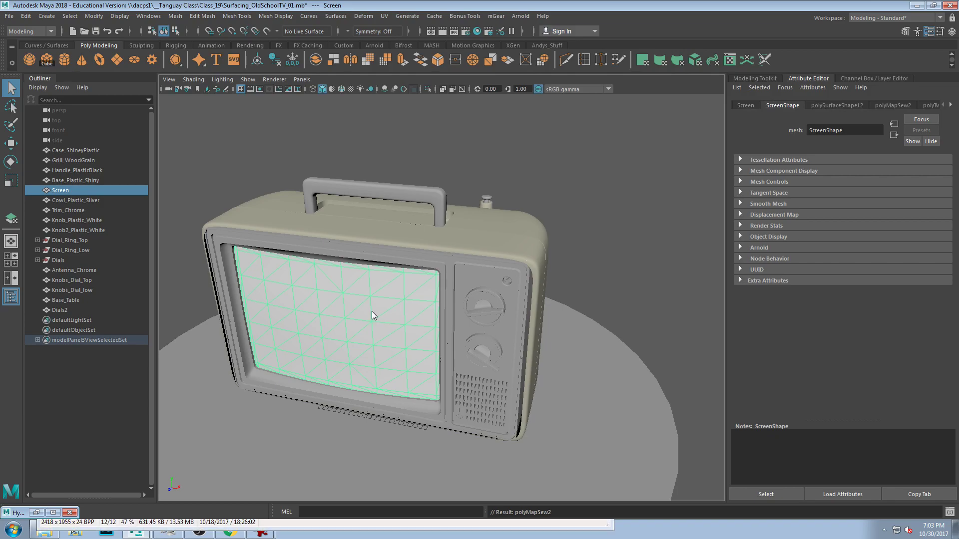
click(324, 307)
alt+drag(324, 310, 350, 298)
alt+drag(391, 275, 411, 252)
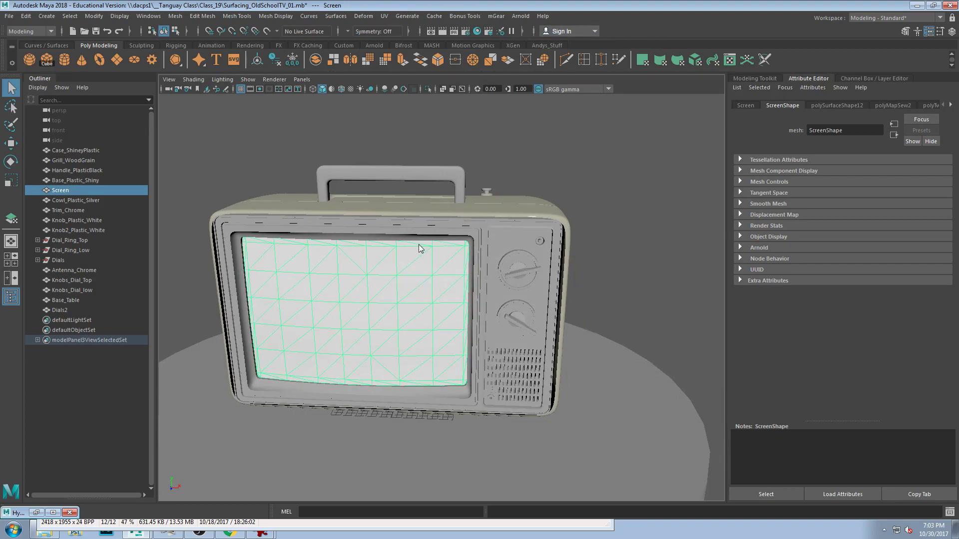
Select all faces of the Screen mesh and run the Best Plane UV projection on them again
key(F11)
click(408, 284)
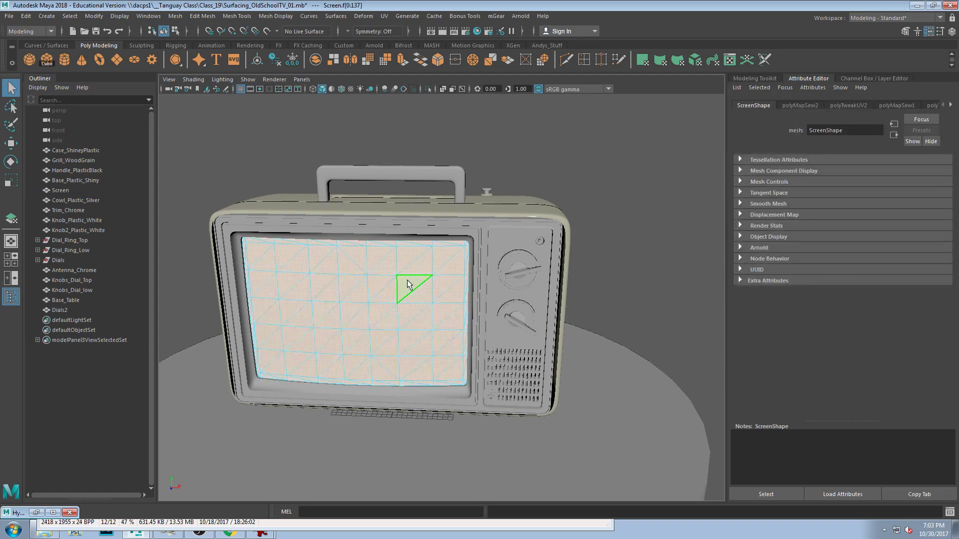
click(407, 16)
mouse_move(384, 16)
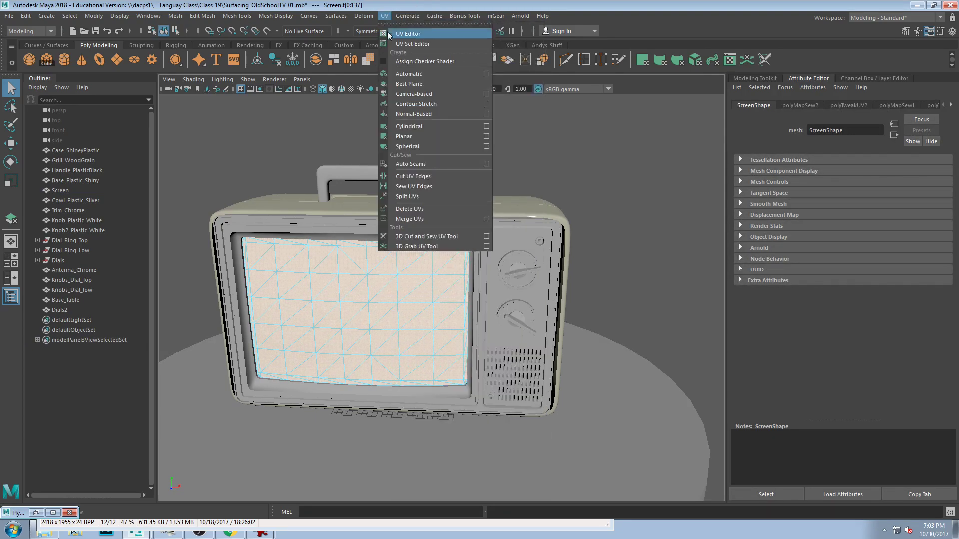
click(409, 83)
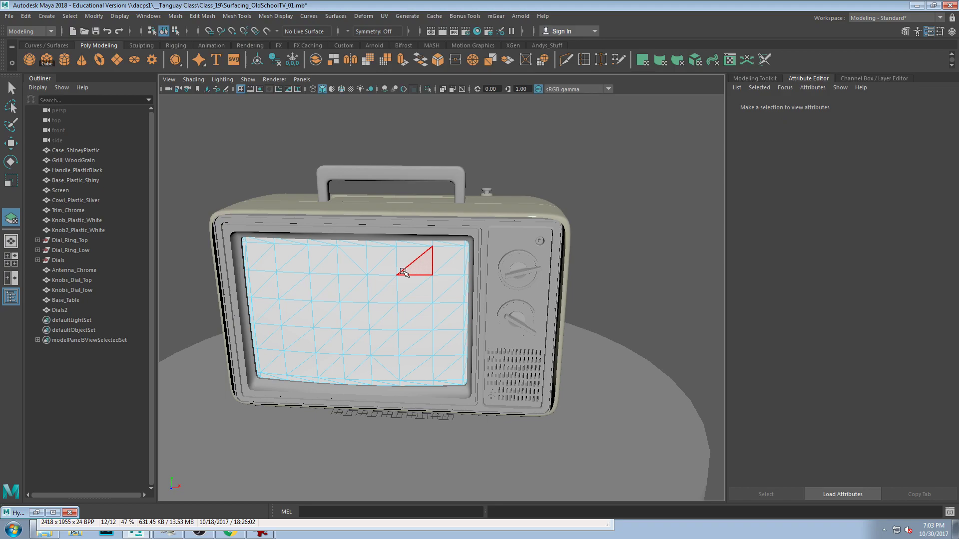
click(403, 272)
ctrl+click(404, 272)
key(q)
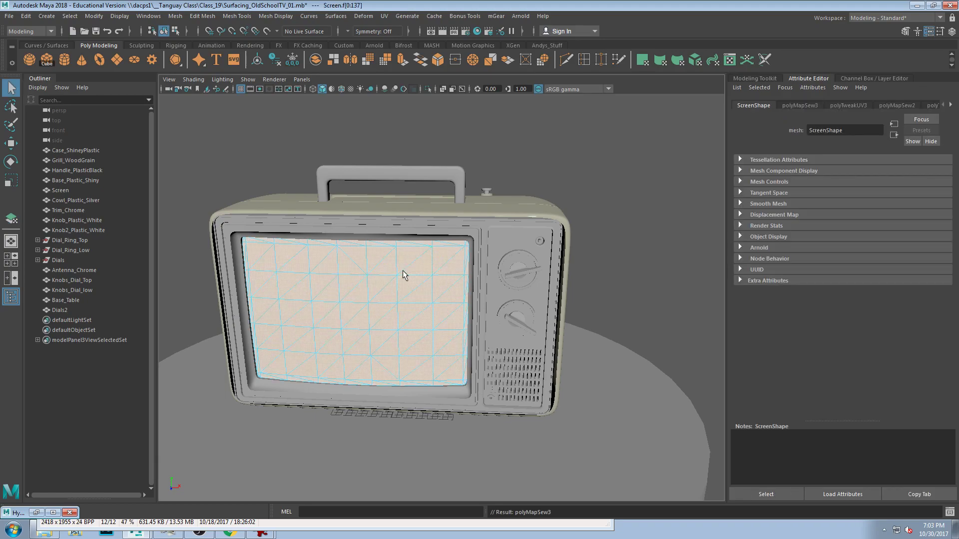
Switch to the UV Editing workspace and pick single UV faces to locate them on the Screen mesh
click(897, 18)
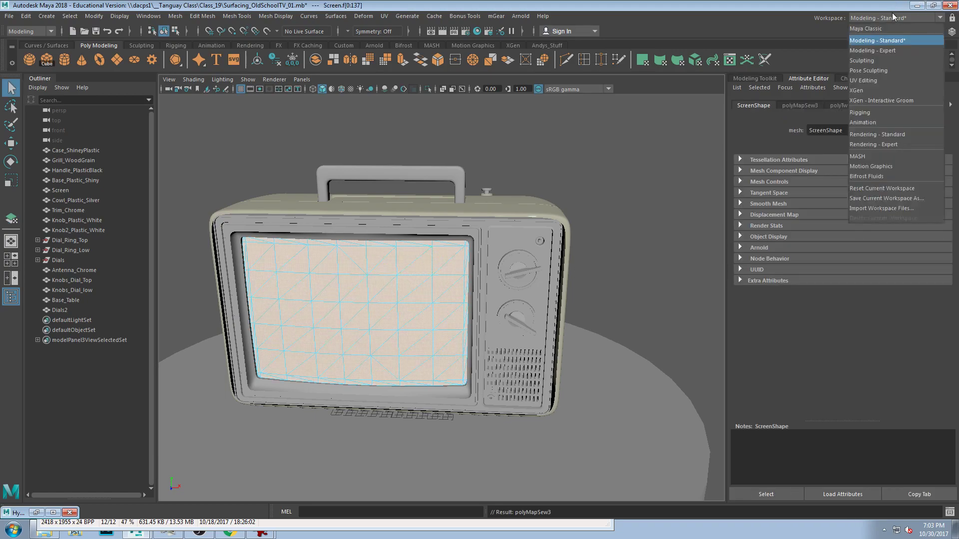
click(889, 81)
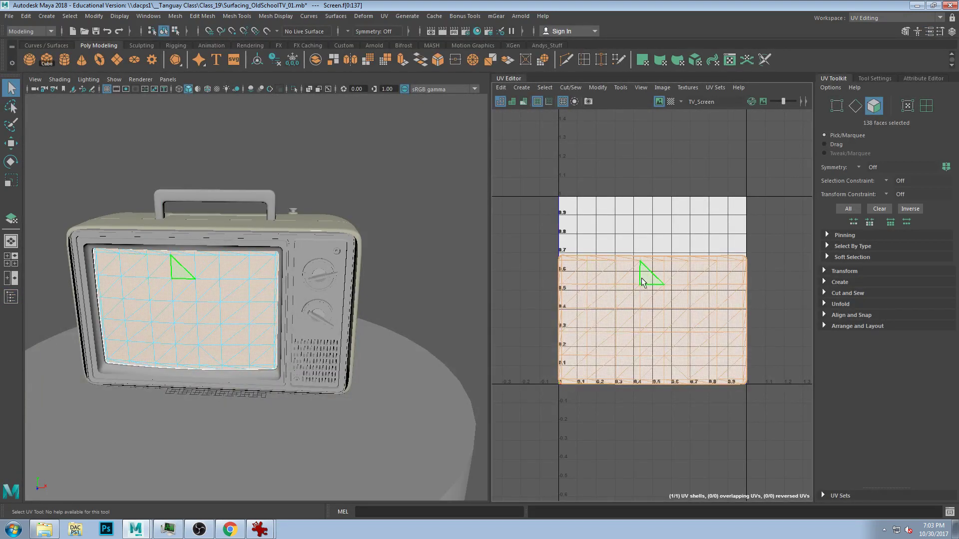
click(641, 231)
click(631, 279)
scroll(631, 279, up, 2)
click(636, 303)
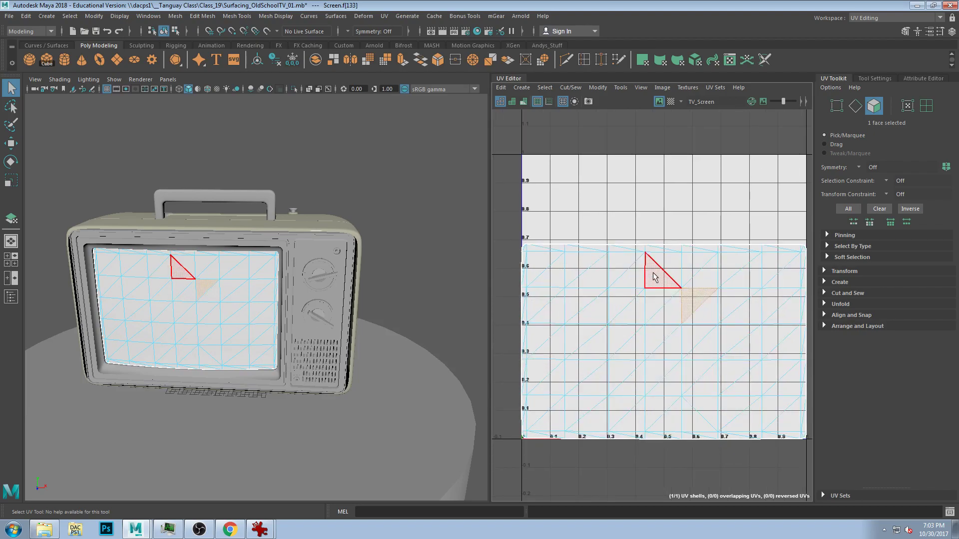
click(531, 252)
click(580, 314)
scroll(599, 309, down, 2)
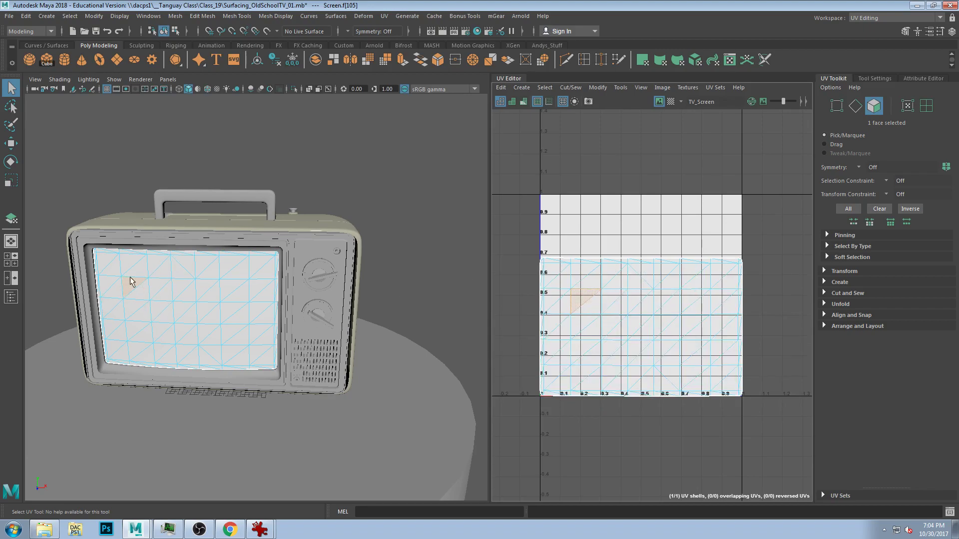
Check from another angle and from the front how individual UV faces correspond to faces on the TV screen
alt+drag(476, 236, 464, 260)
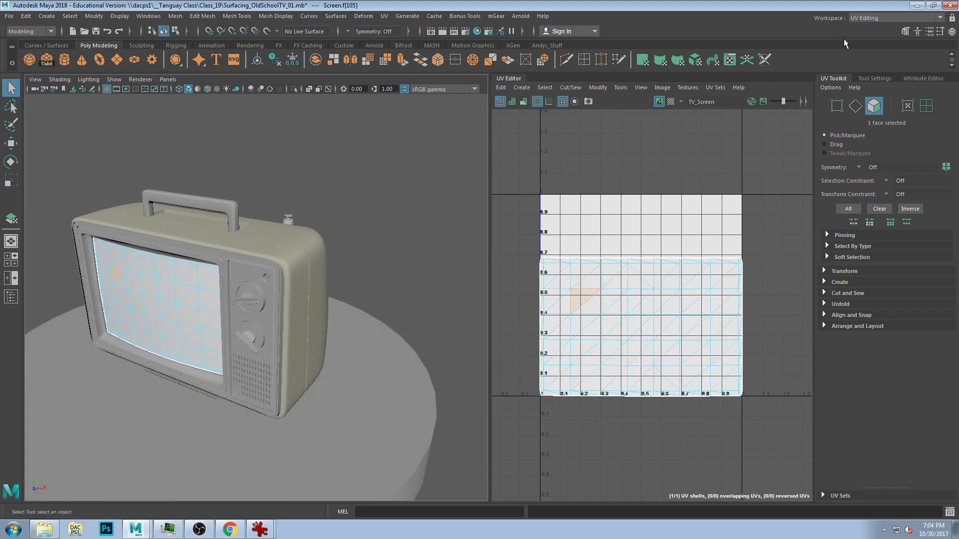
click(874, 18)
click(878, 20)
click(378, 277)
alt+drag(319, 308, 441, 276)
click(595, 279)
click(618, 305)
click(693, 375)
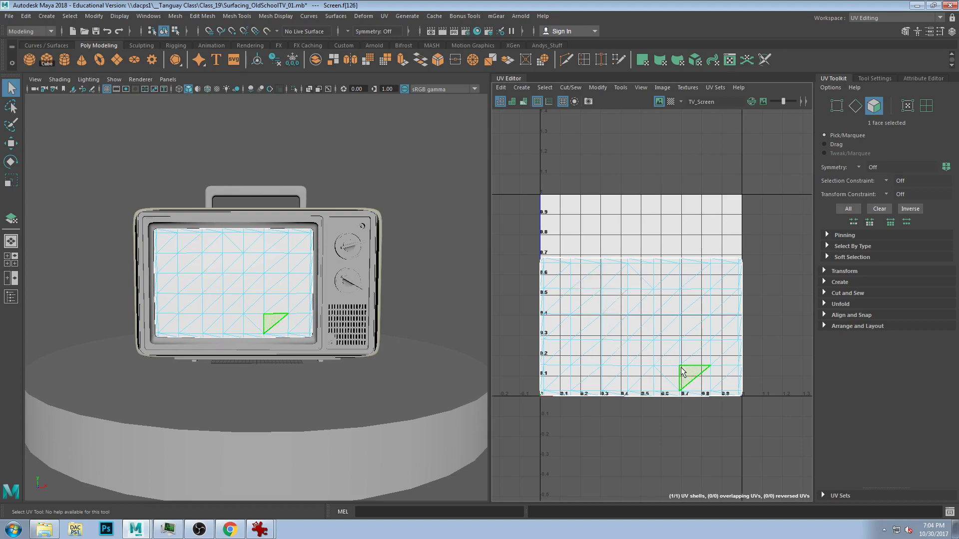
scroll(581, 269, up, 1)
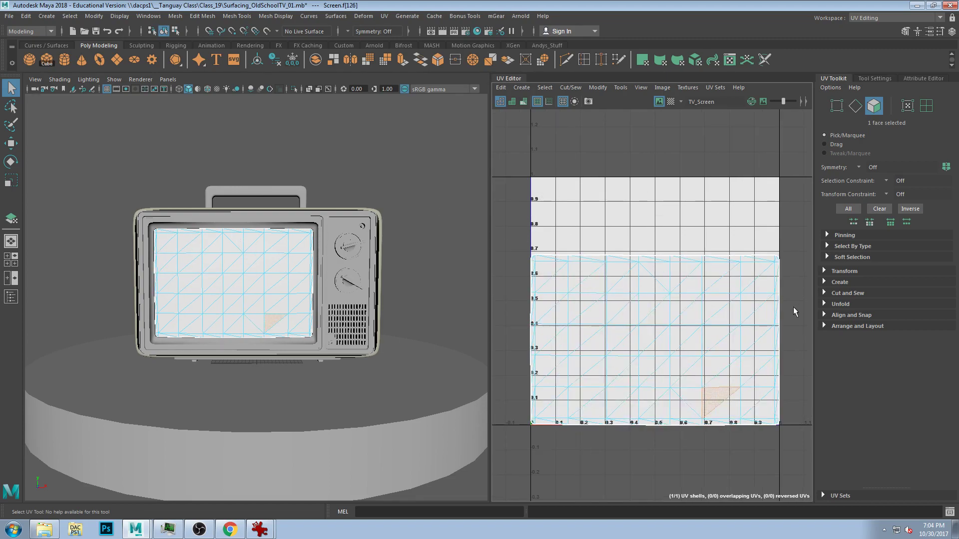
Select the Screen's whole UV shell, move it up to the vertical middle of the 0–1 UV tile, and deselect it
click(553, 311)
drag(500, 236, 802, 443)
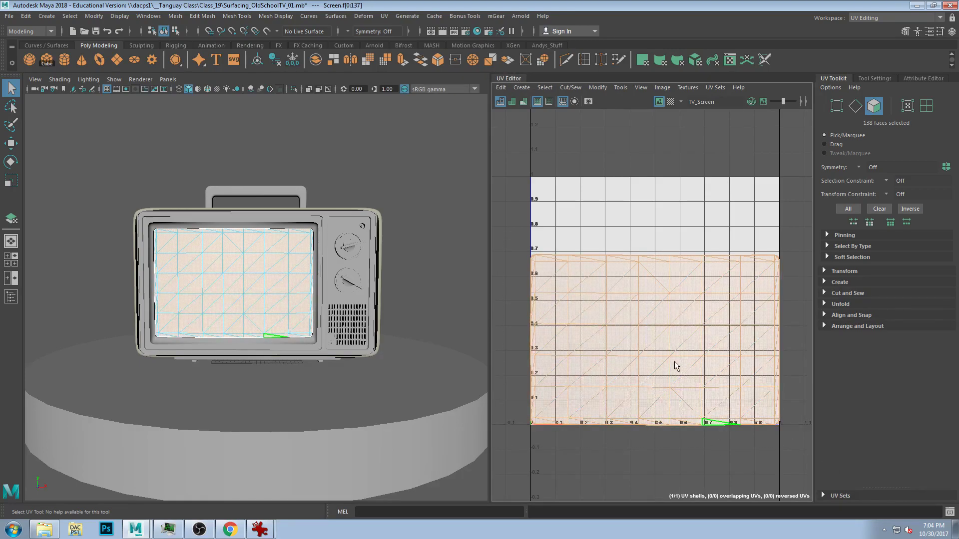
key(w)
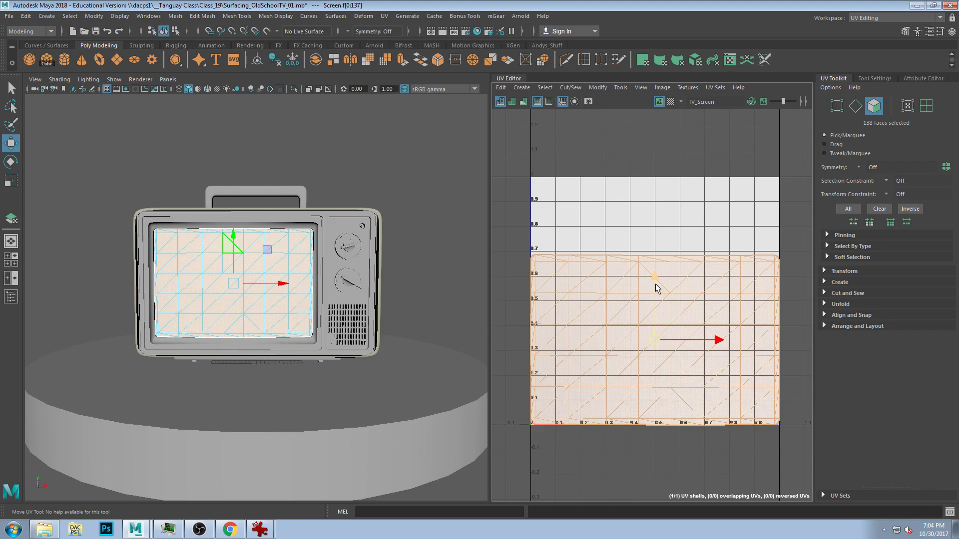
drag(655, 285, 655, 255)
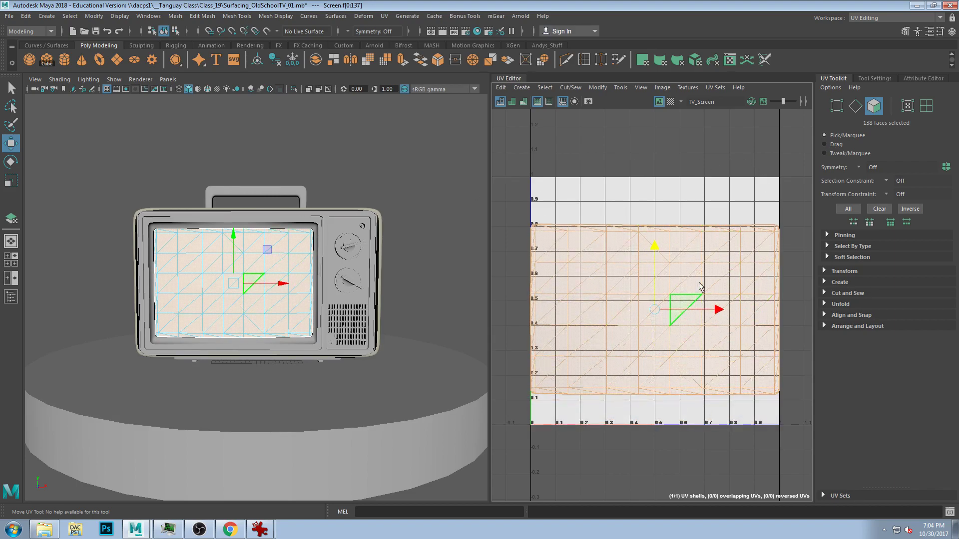
mouse_move(654, 280)
mouse_down()
mouse_move(657, 263)
mouse_move(656, 278)
mouse_up()
click(433, 215)
alt+drag(433, 215, 367, 284)
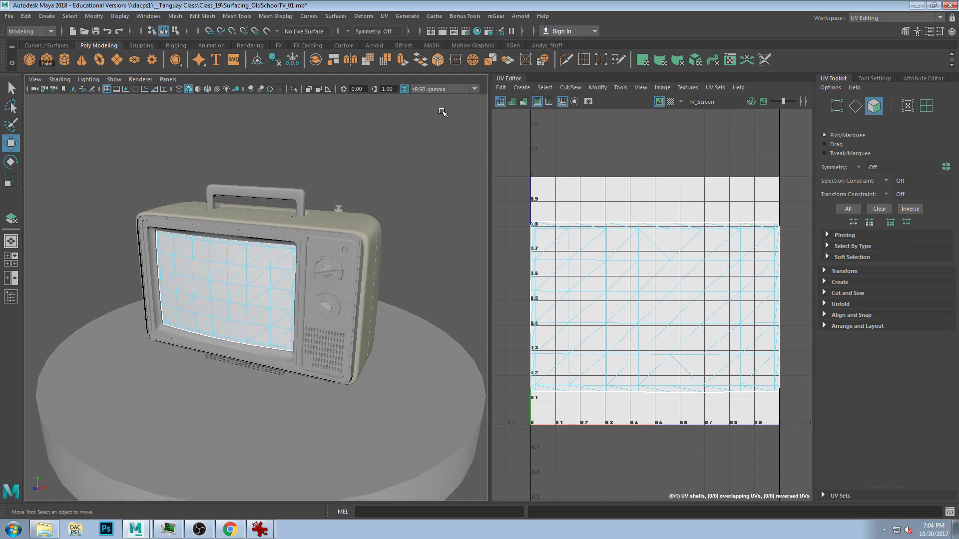
Open the Hypershade, widen it, show the TV_Screen material's attributes, and select the Screen mesh in the viewport
click(477, 31)
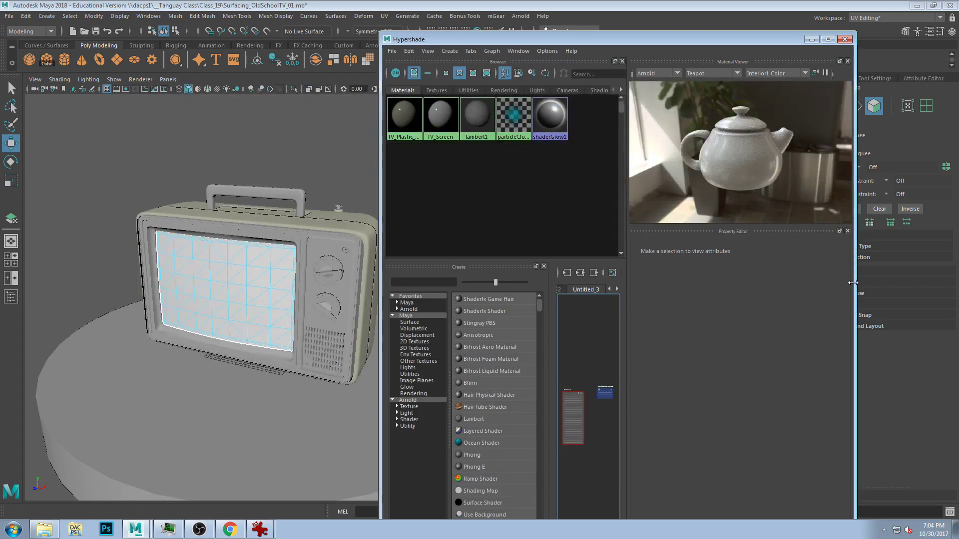
drag(854, 284, 916, 279)
drag(854, 285, 913, 273)
drag(586, 399, 588, 353)
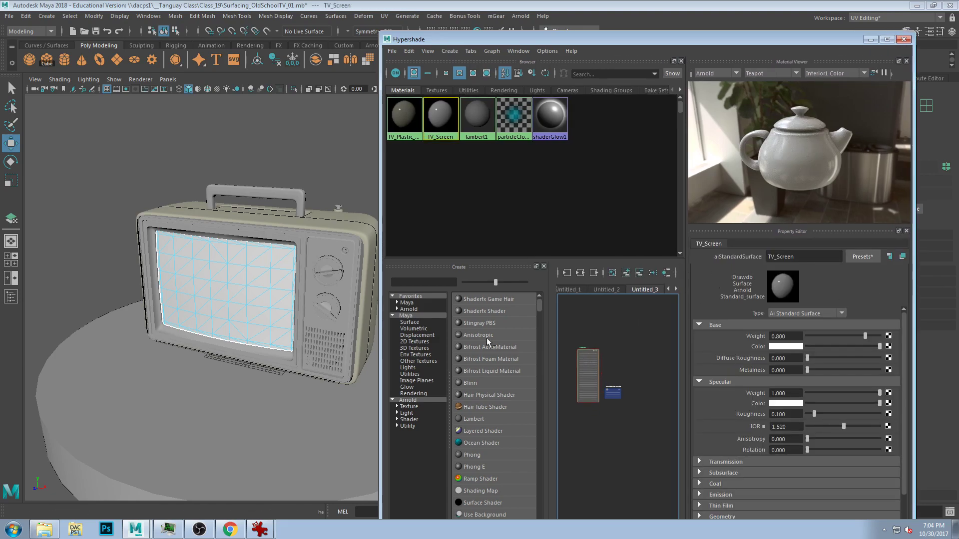
click(227, 264)
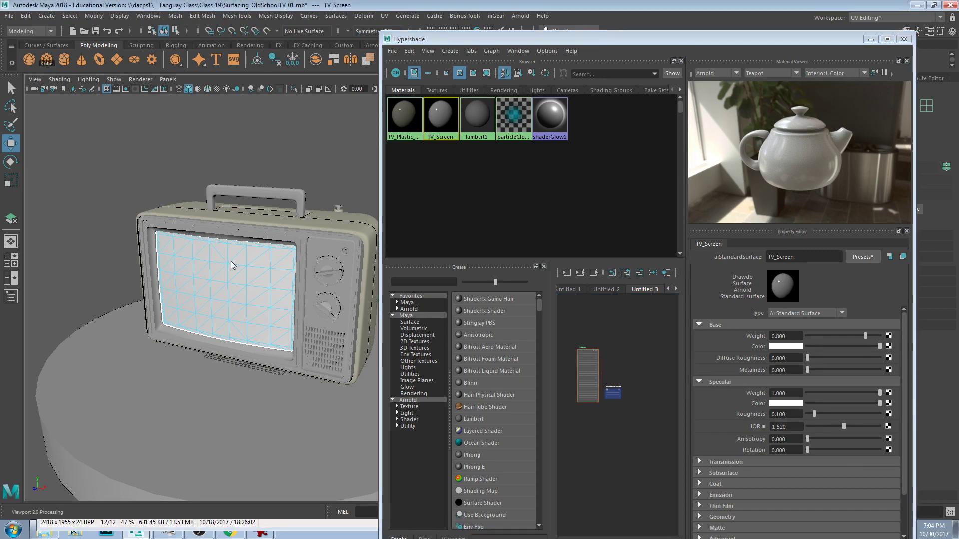
click(588, 355)
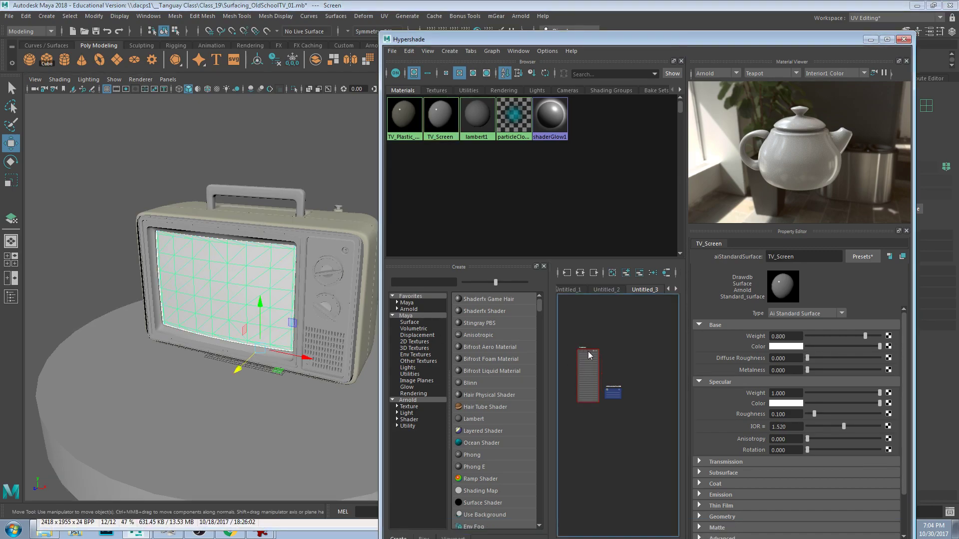
Map a new File texture to the base Weight of TV_Screen and enlarge the Hypershade to show the material's node connections
click(889, 345)
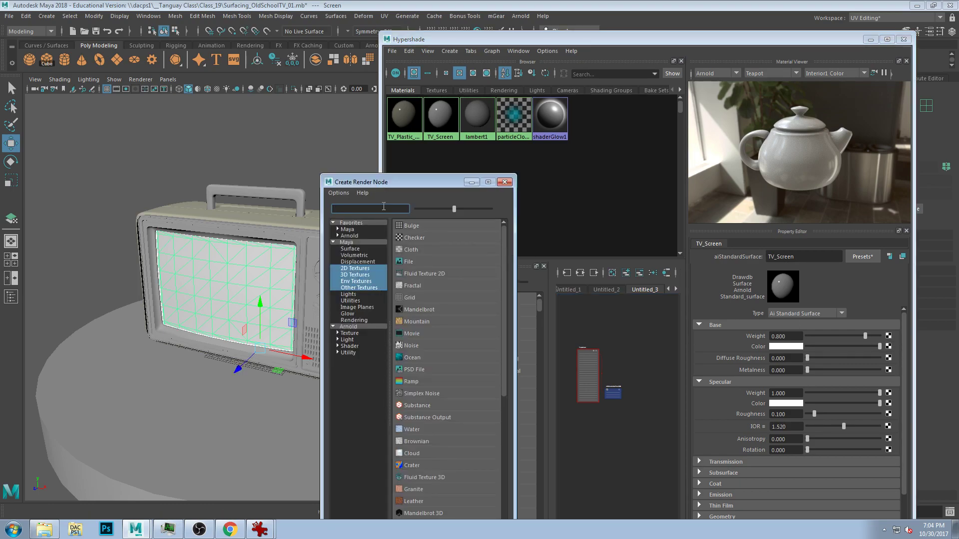
drag(406, 182, 324, 81)
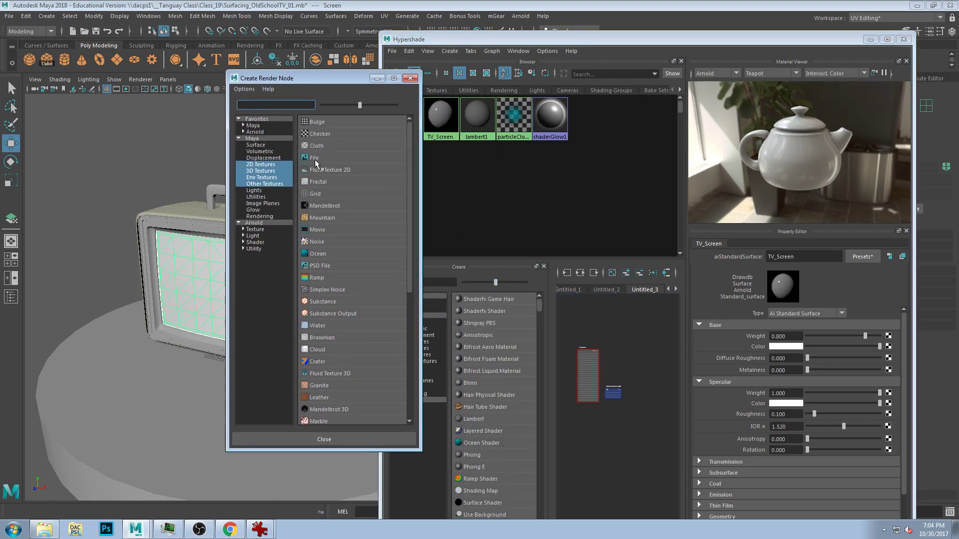
click(322, 160)
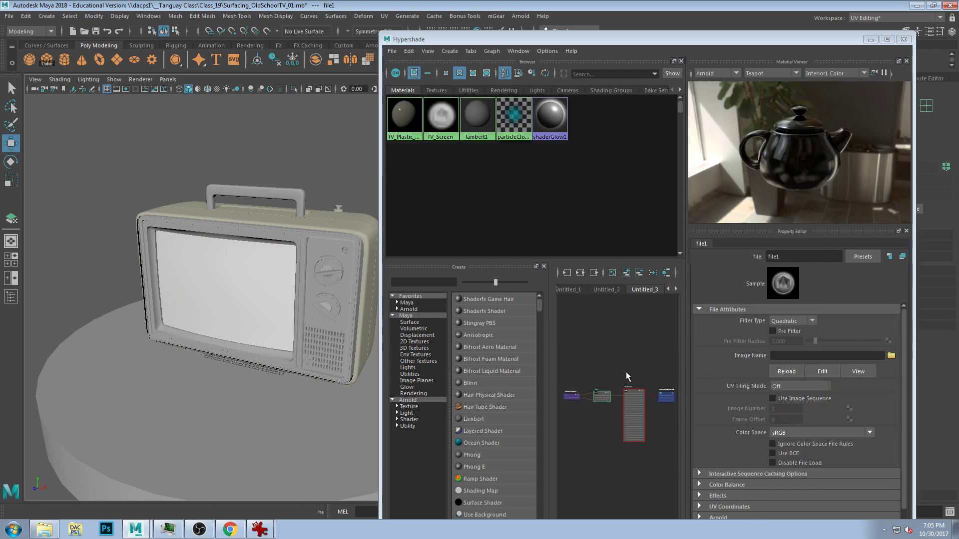
scroll(613, 401, up, 5)
drag(381, 225, 267, 225)
drag(591, 357, 591, 318)
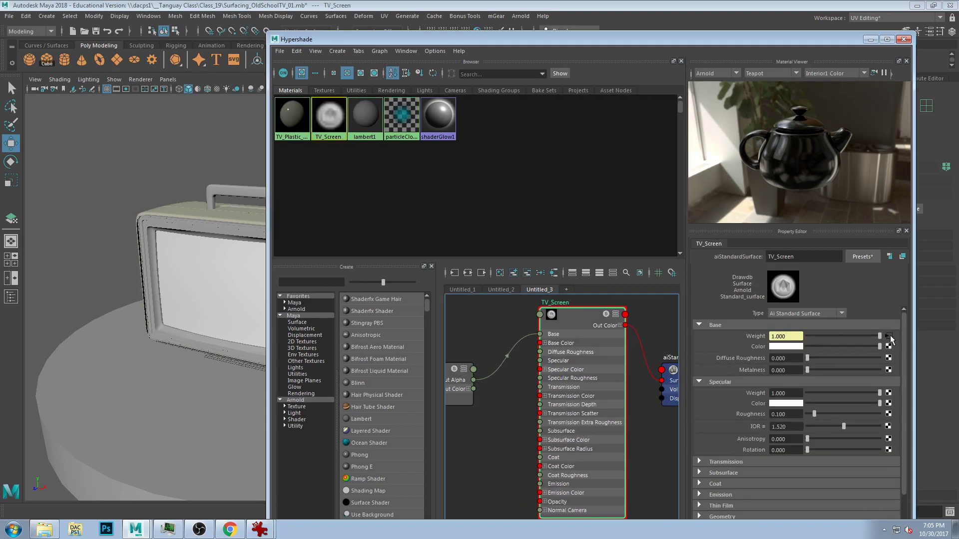
Examine the file and place2dTexture nodes feeding TV_Screen and their placement attributes
alt+middle_drag(497, 355, 585, 342)
click(507, 363)
key(alt+space)
click(526, 326)
scroll(625, 344, down, 2)
click(516, 366)
scroll(537, 374, up, 3)
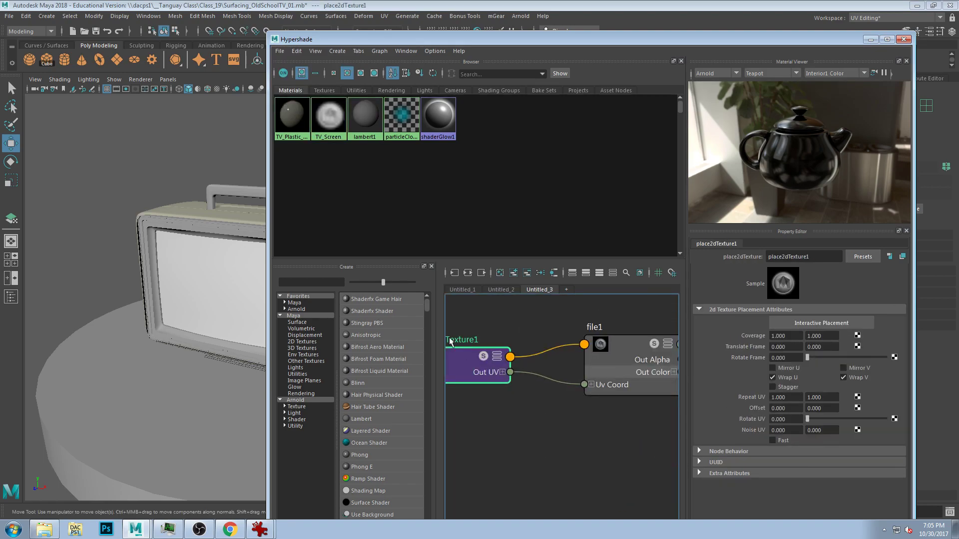
Select the Screen mesh and move the Hypershade aside briefly to examine the mesh's UV layout
click(214, 282)
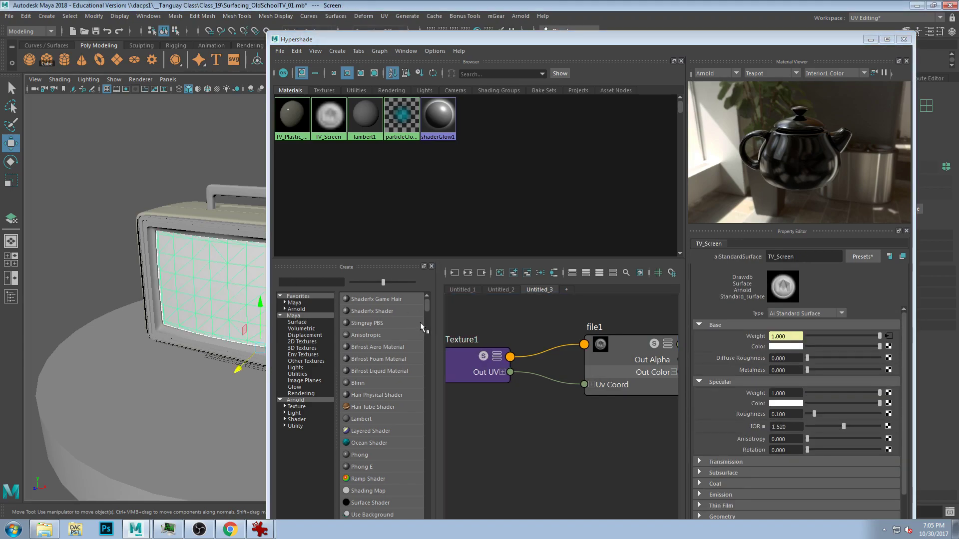
drag(595, 40, 544, 403)
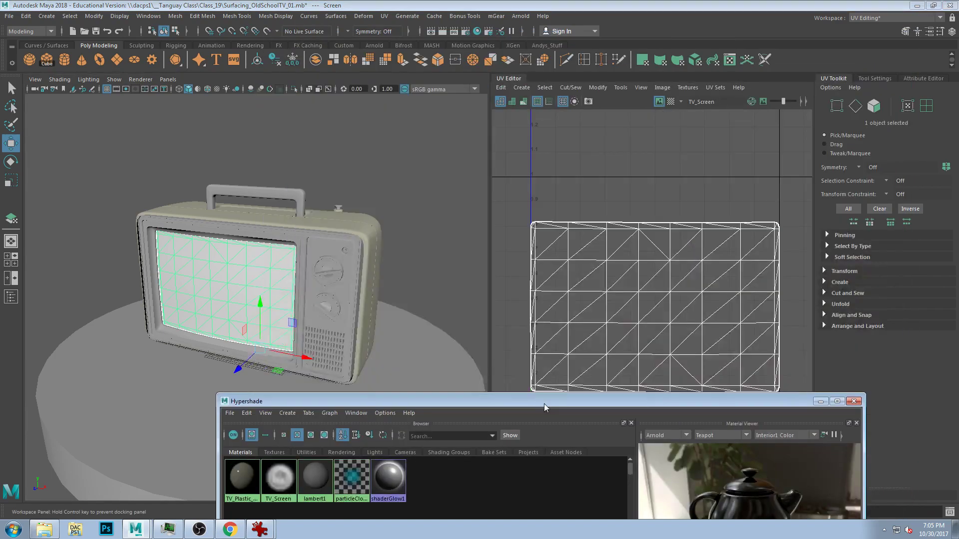
drag(614, 404, 572, 61)
click(539, 361)
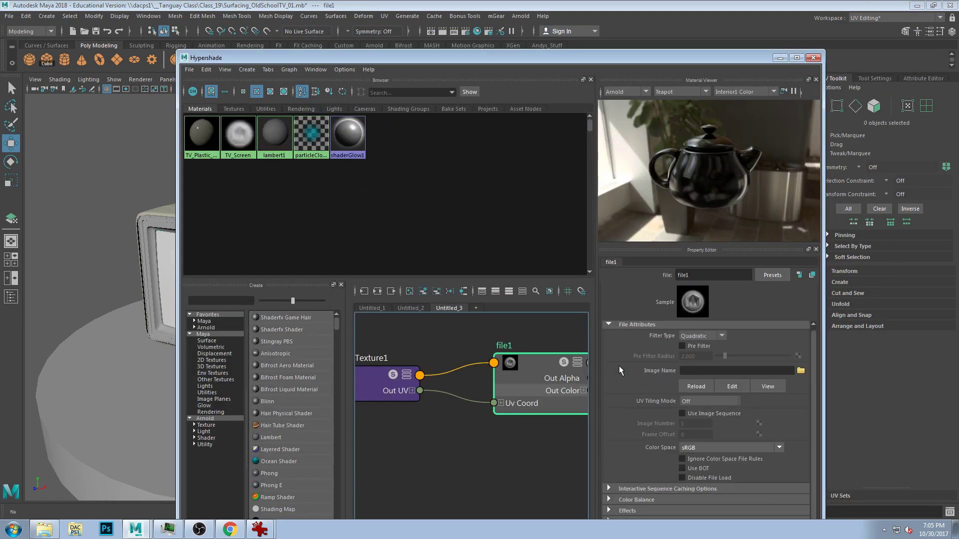
click(801, 371)
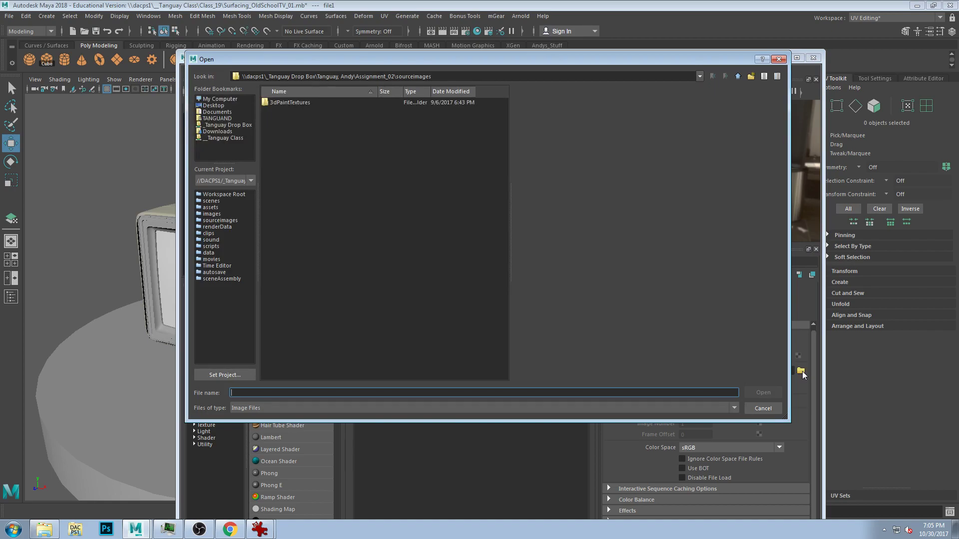
click(222, 125)
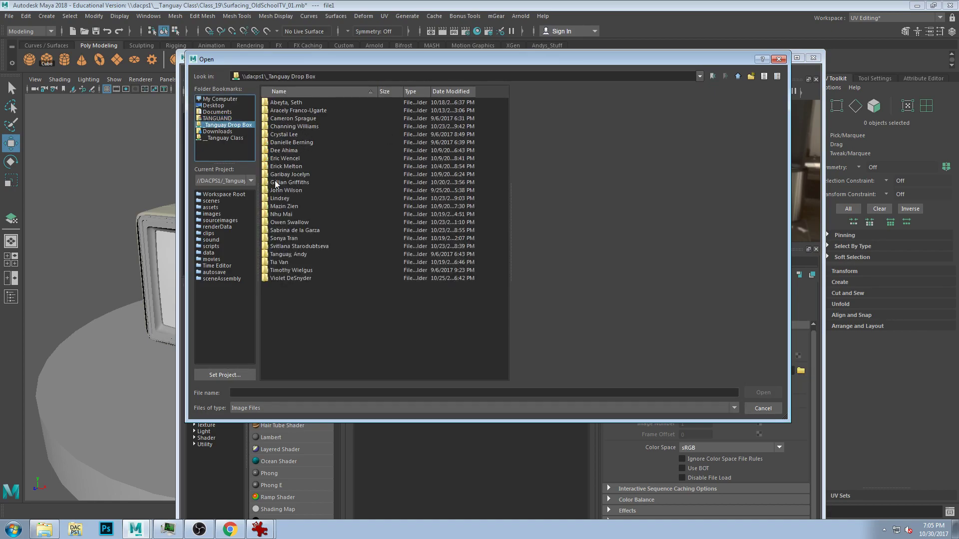
click(216, 138)
click(288, 141)
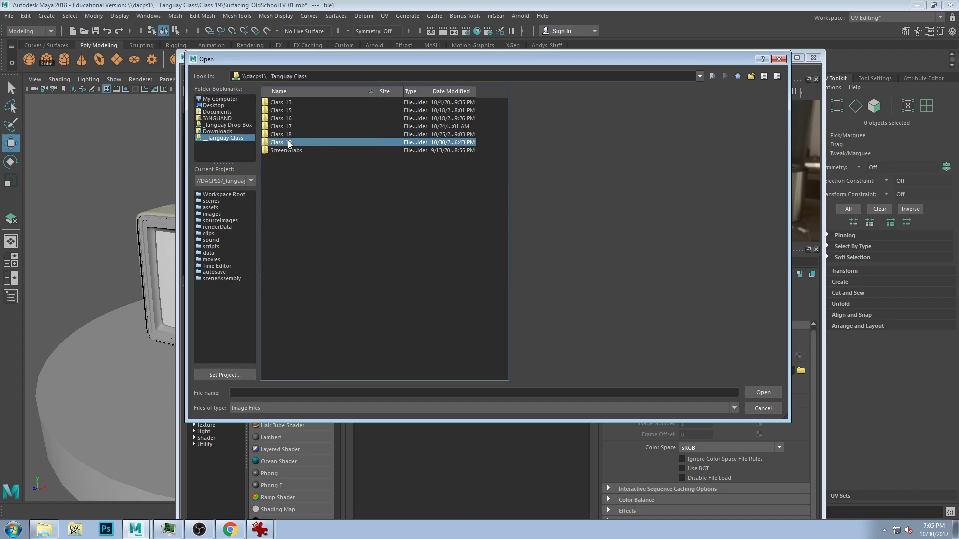
double_click(288, 141)
click(288, 110)
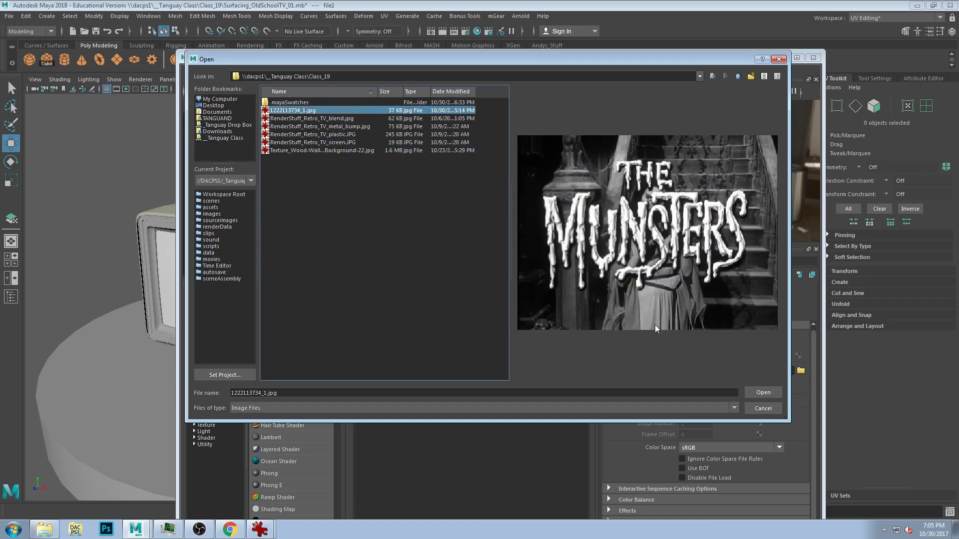
click(762, 392)
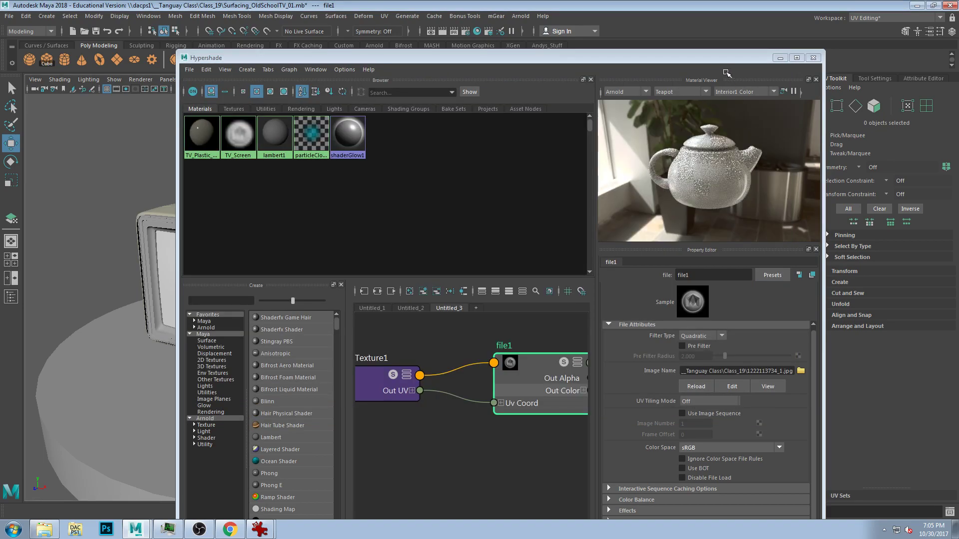
Select the Screen mesh and move the Hypershade aside to examine its UVs over the loaded image
drag(763, 244, 527, 330)
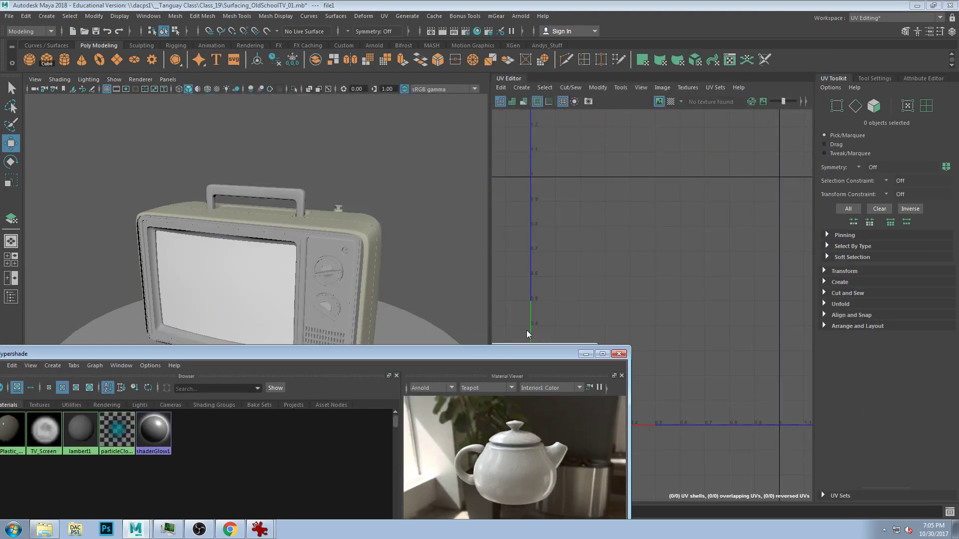
click(268, 284)
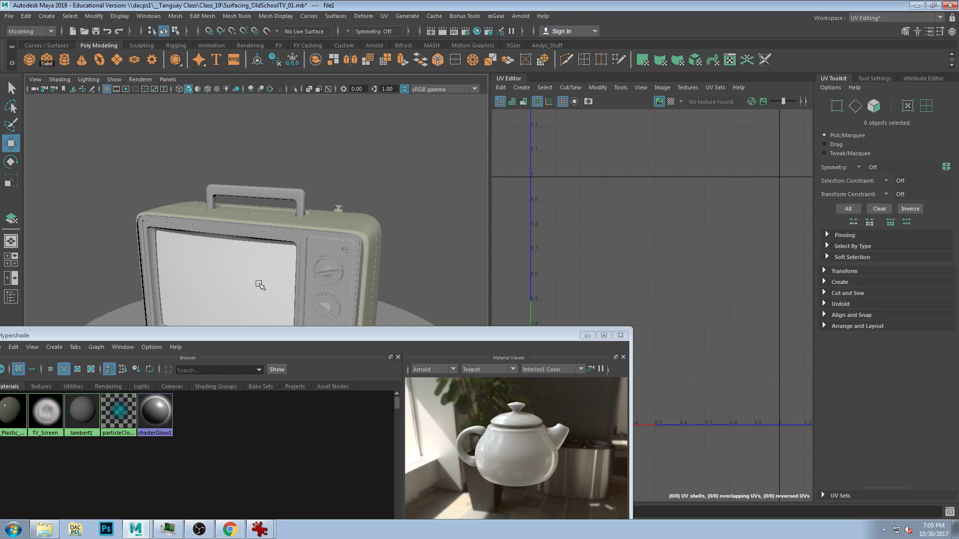
click(259, 284)
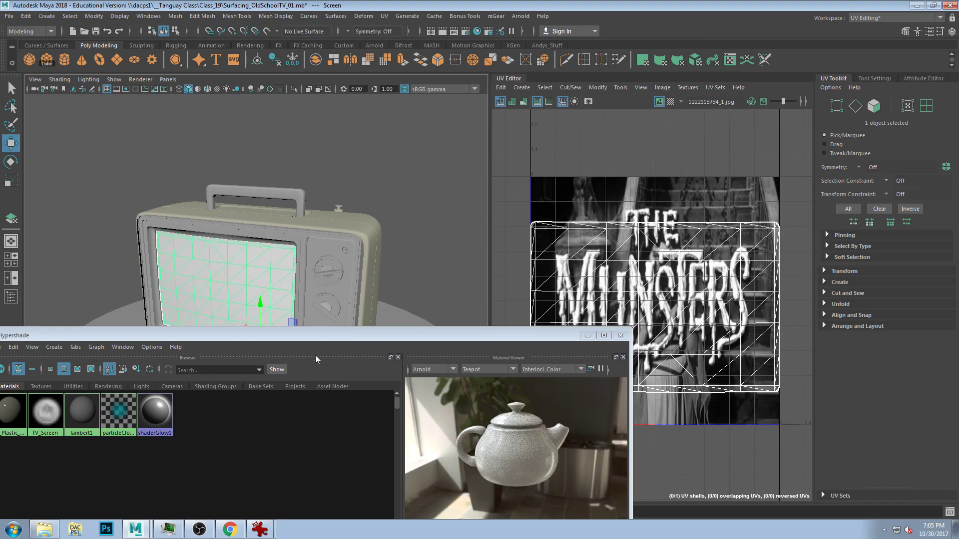
drag(373, 337, 161, 358)
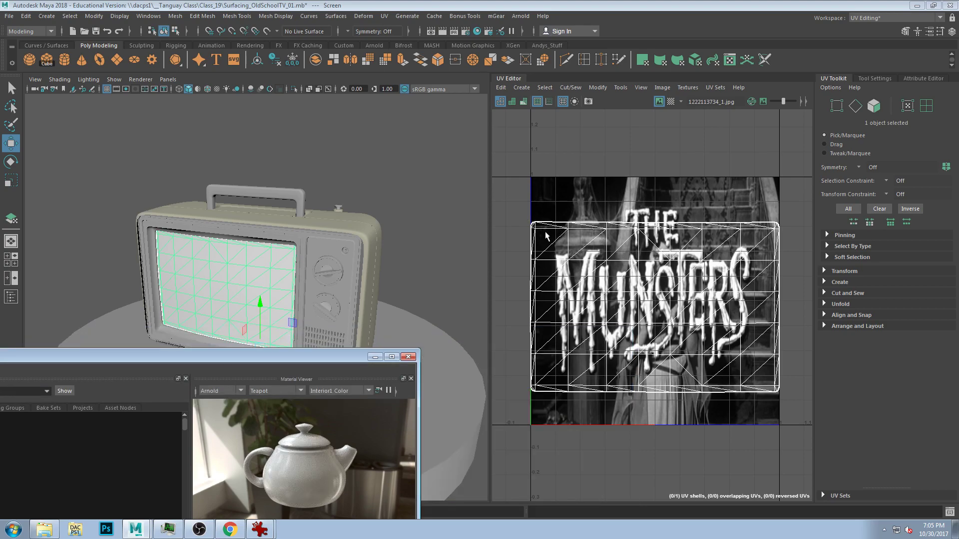
Select all UVs of the Screen mesh and scale them vertically to span nearly the full height of the image
right_drag(558, 227, 564, 228)
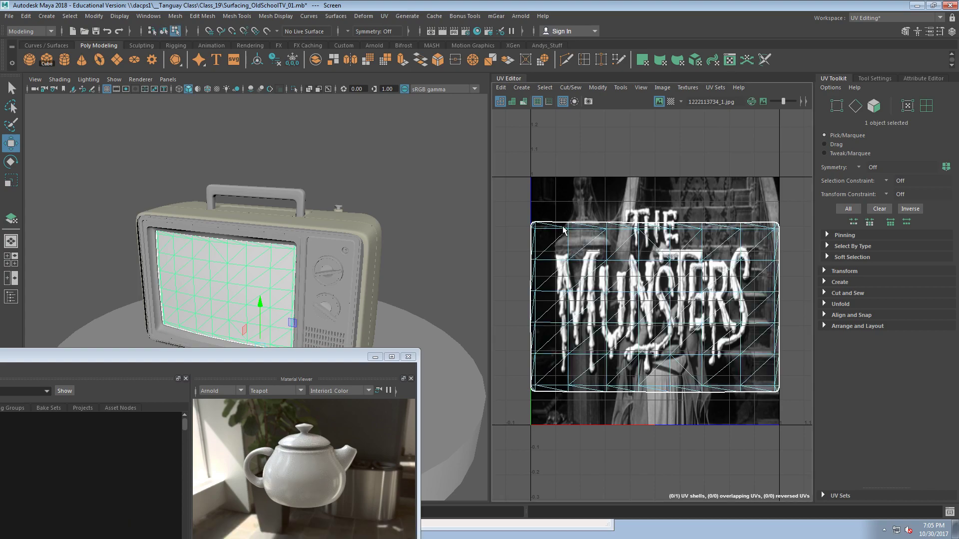
drag(499, 200, 800, 418)
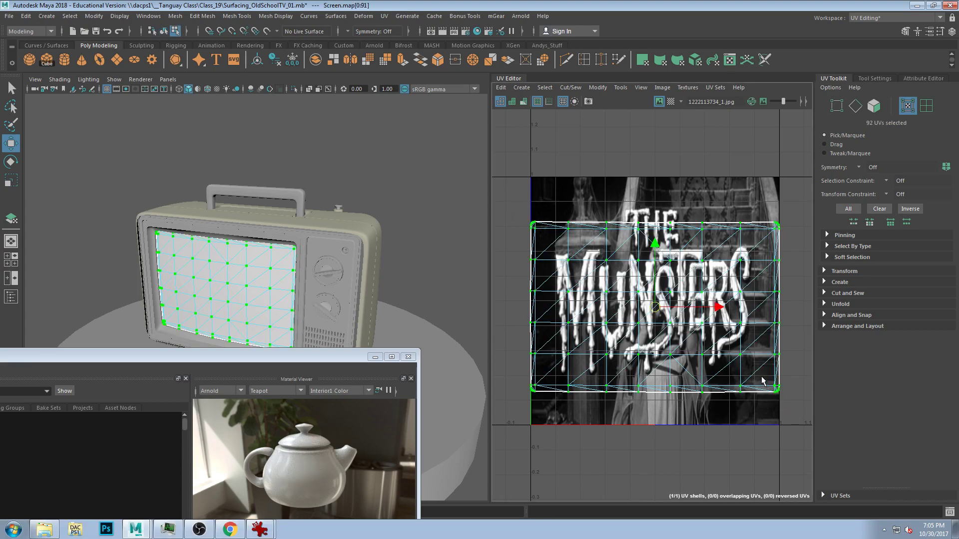
key(r)
mouse_move(655, 245)
mouse_down()
mouse_move(657, 220)
mouse_move(654, 245)
mouse_up()
key(w)
key(r)
Turn on the safe title guide and textured display in the perspective view to check the image on the screen
click(246, 160)
alt+drag(235, 262, 236, 282)
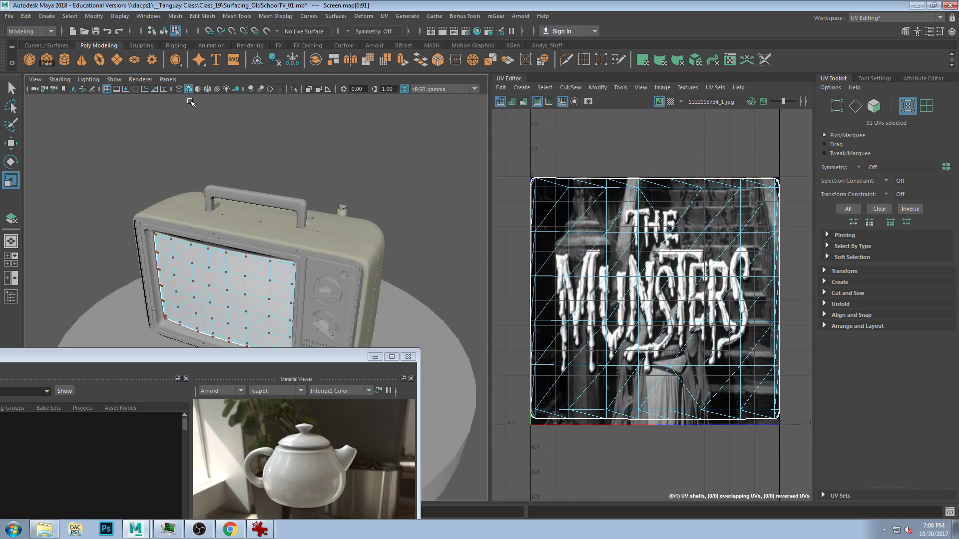
click(163, 89)
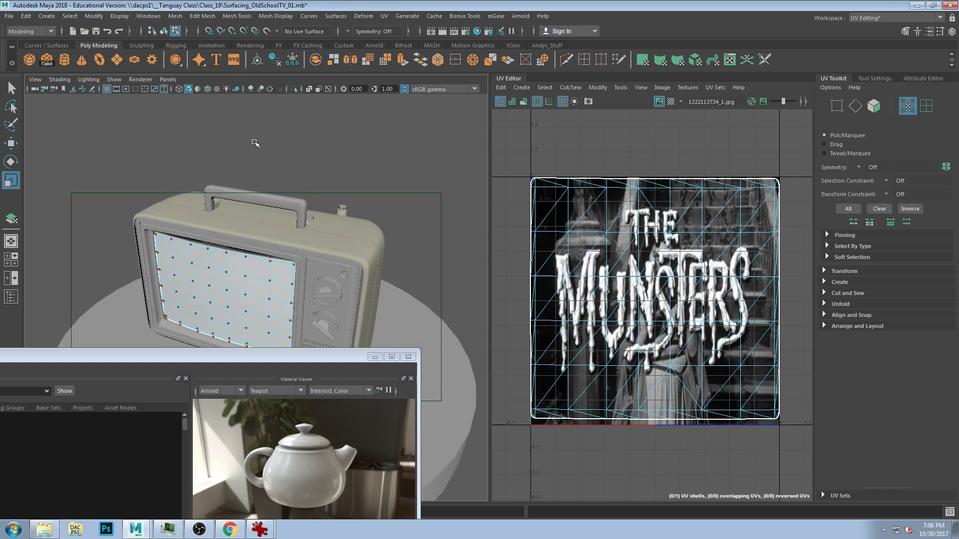
click(216, 89)
click(10, 89)
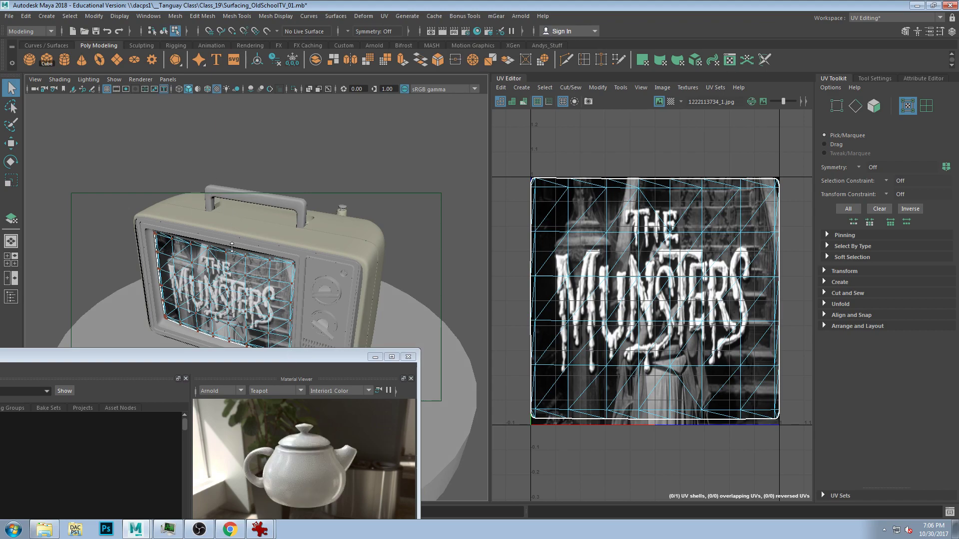
key(bracketleft)
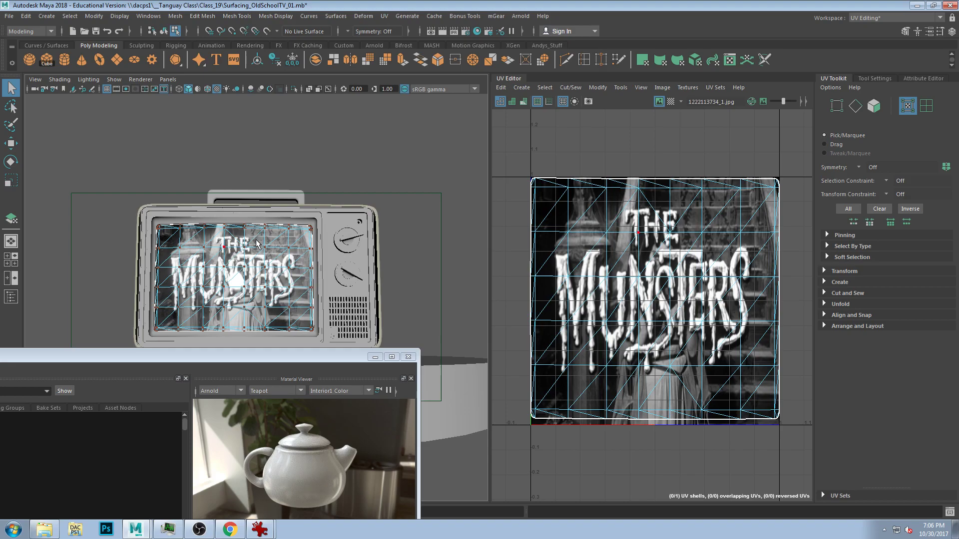
Bring the Hypershade back and set TV_Screen's Emission Weight to about 0.189
drag(255, 351, 535, 52)
scroll(556, 396, down, 3)
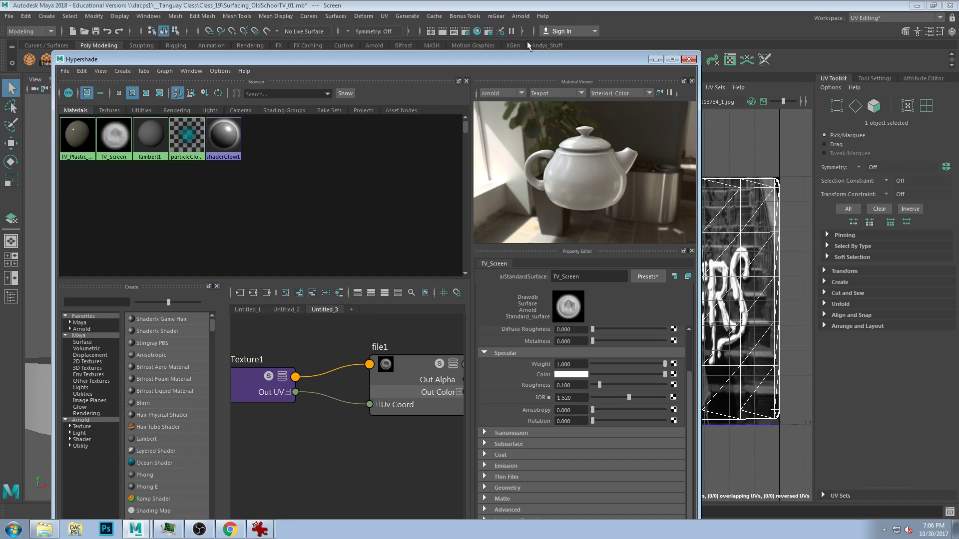
drag(520, 51, 519, 25)
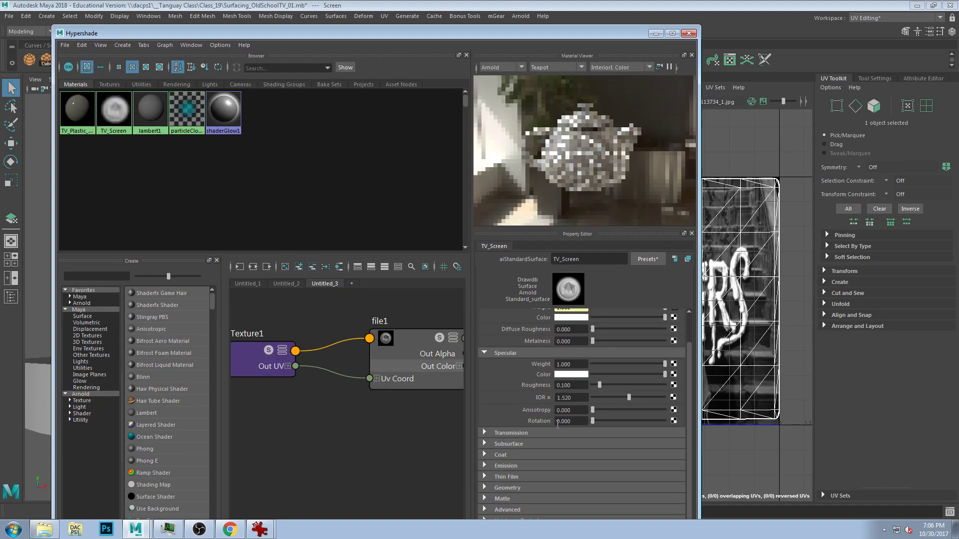
click(506, 466)
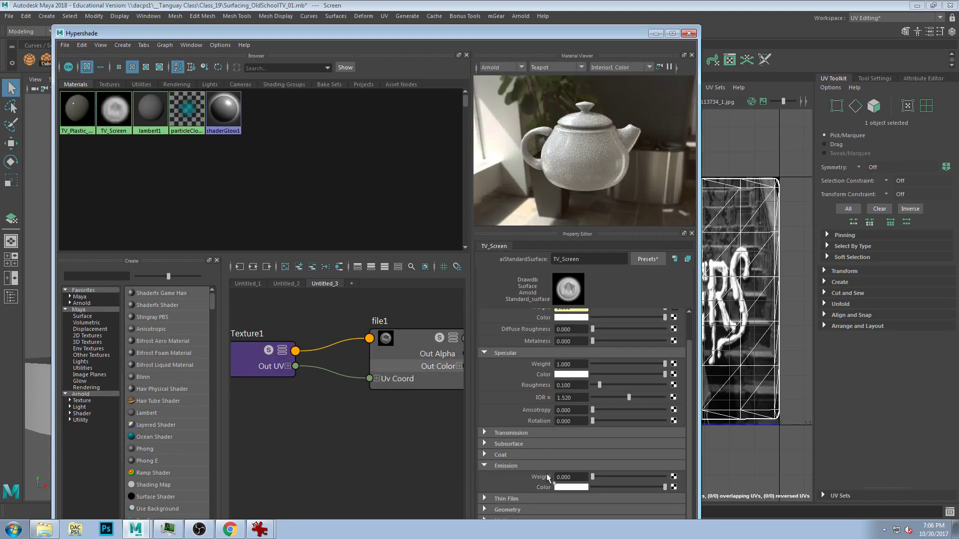
click(607, 478)
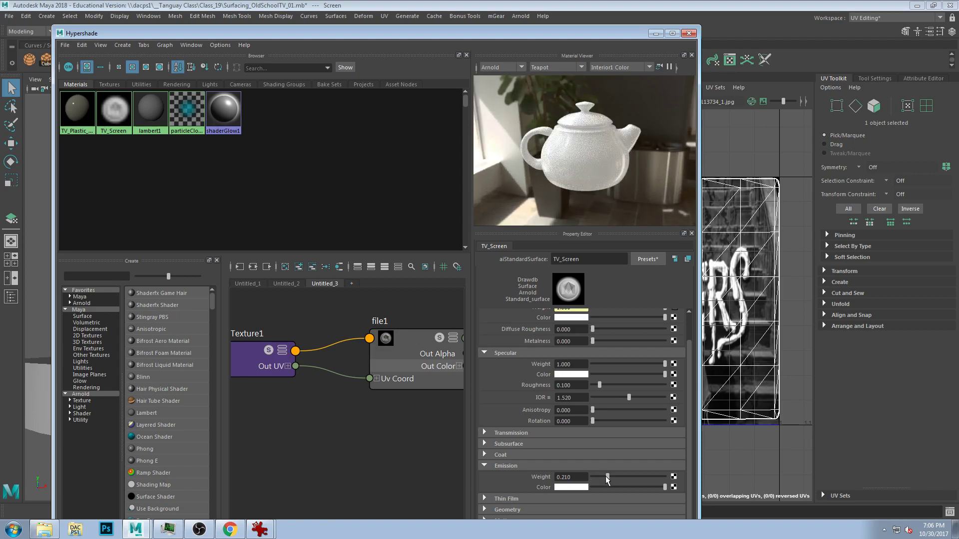
Close the Hypershade, render the angled TV view in the Arnold RenderView, and close the render
click(689, 33)
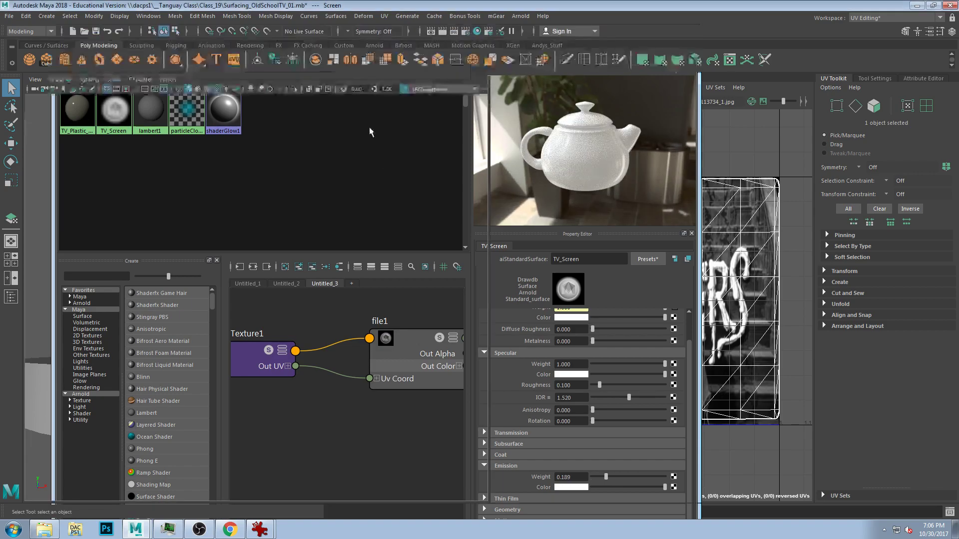
alt+drag(419, 152, 358, 194)
click(357, 192)
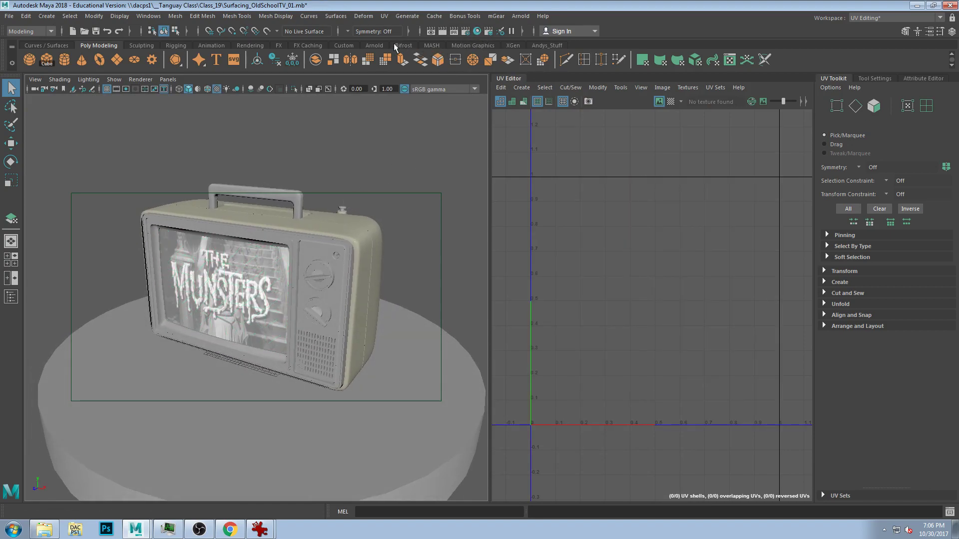
click(375, 45)
click(378, 59)
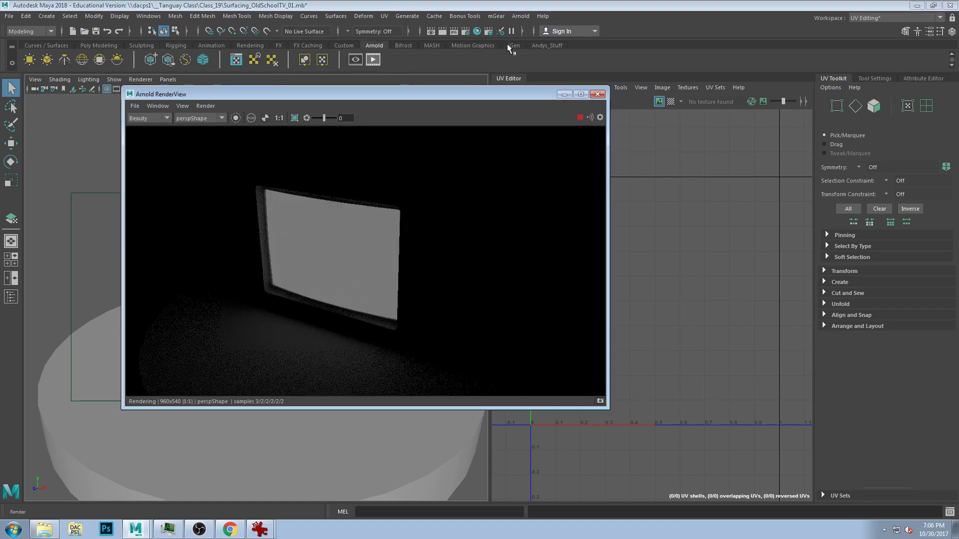
click(597, 94)
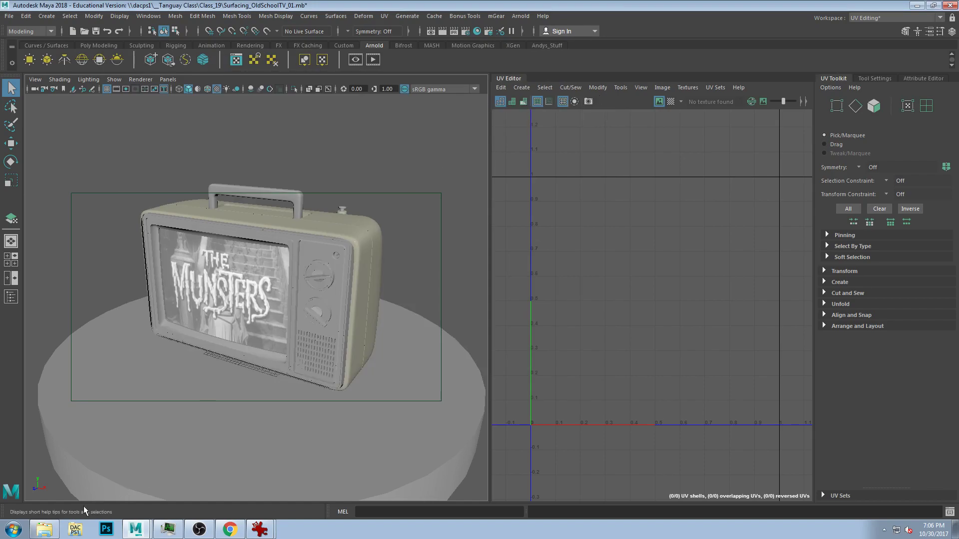
Reopen the Hypershade and connect the image texture's Out Color to TV_Screen's Emission Color
click(476, 31)
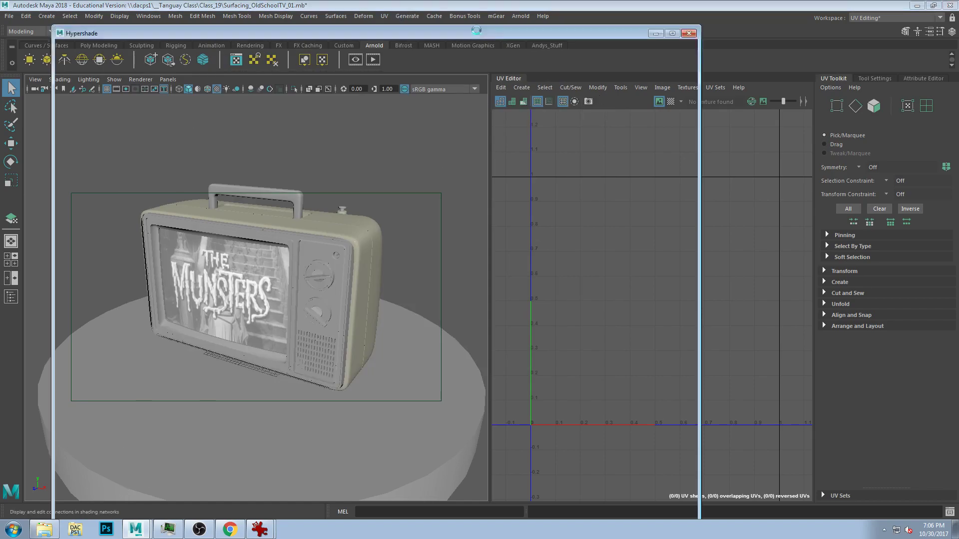
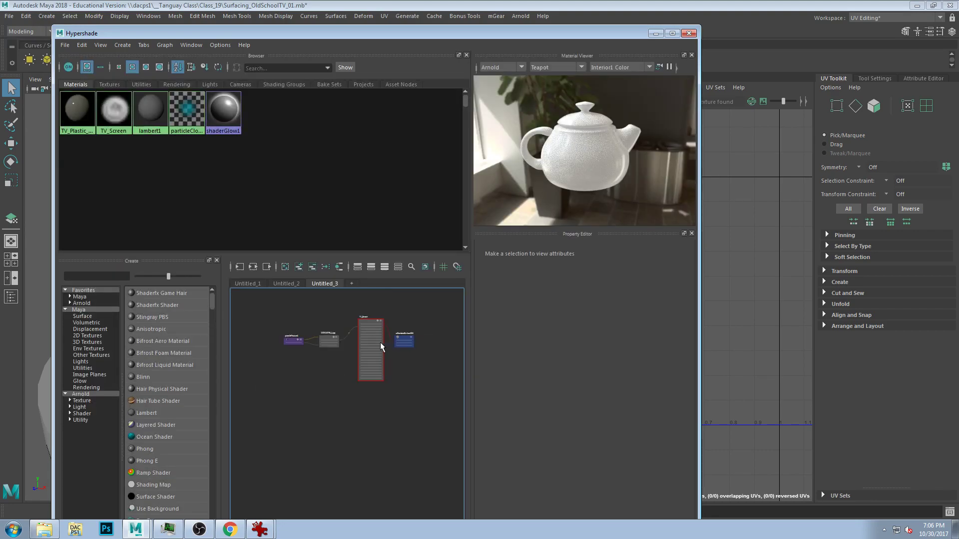
scroll(381, 347, up, 5)
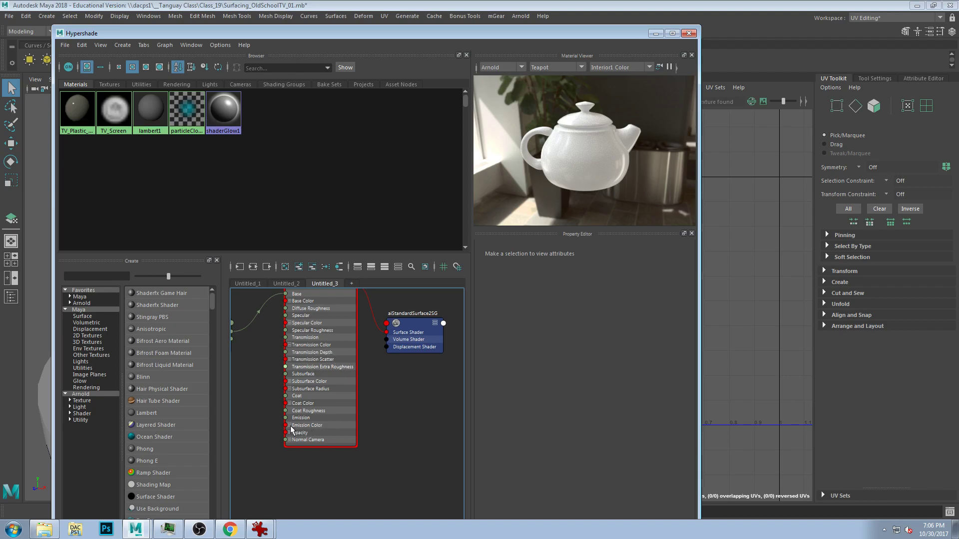
alt+middle_drag(291, 431, 305, 446)
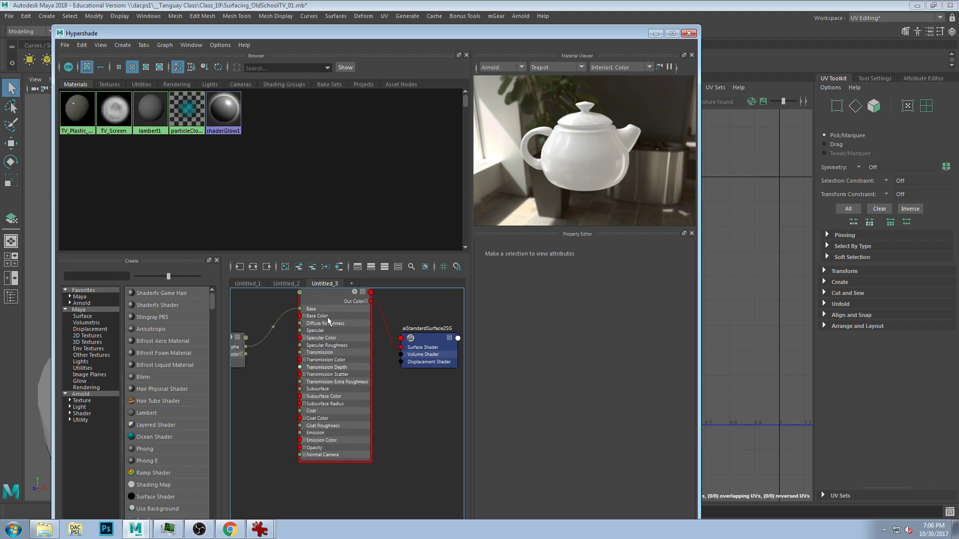
click(315, 443)
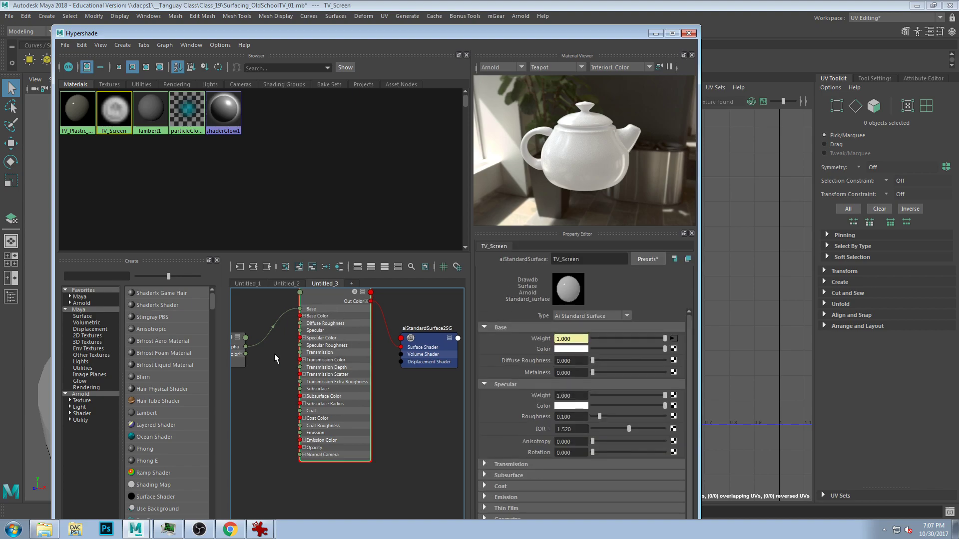
mouse_move(245, 347)
mouse_down()
mouse_move(262, 359)
mouse_move(284, 434)
mouse_move(302, 440)
mouse_move(247, 356)
mouse_up()
alt+middle_drag(291, 332, 319, 344)
drag(278, 359, 334, 448)
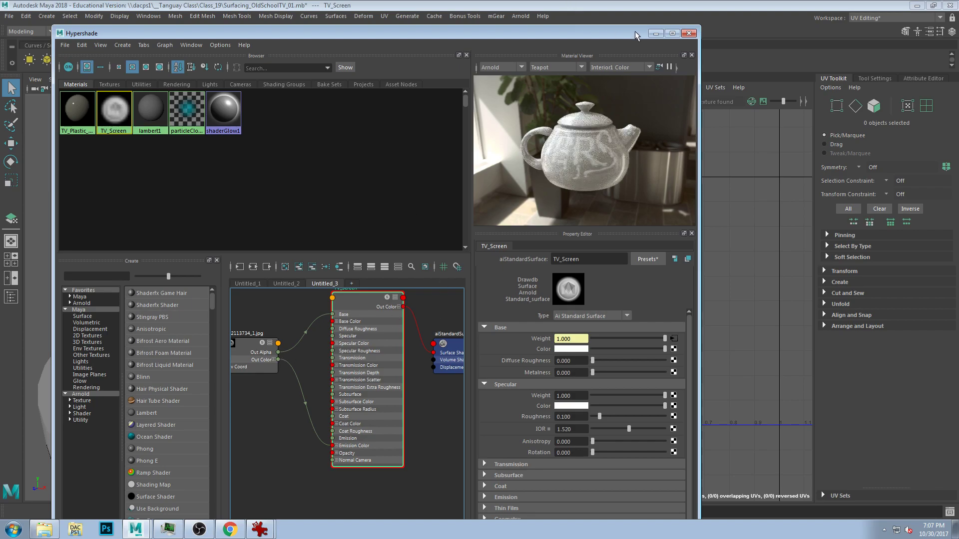
Show TV_Screen's Emission attributes, then render the TV with the emissive image in the Arnold RenderView and close it
drag(635, 35, 798, 37)
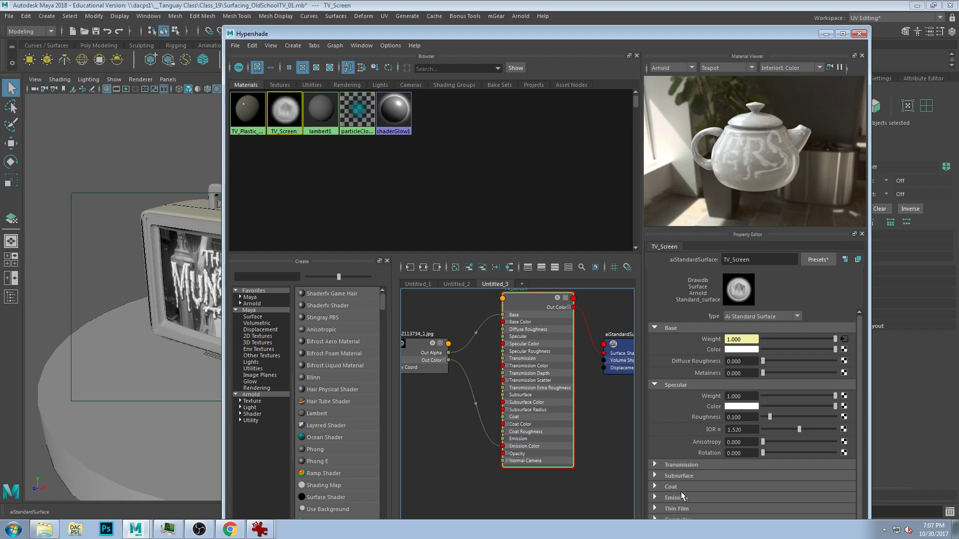
scroll(716, 473, down, 2)
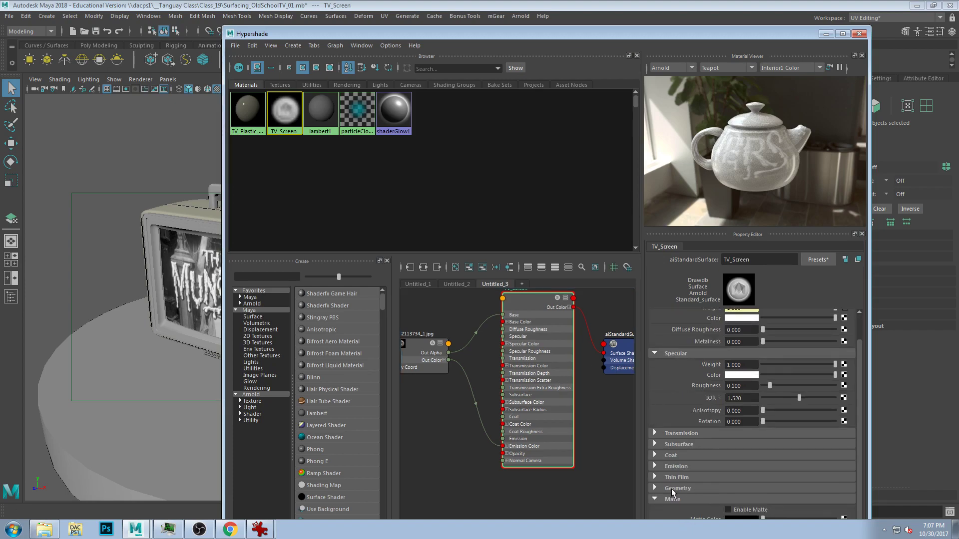
scroll(678, 460, down, 1)
click(654, 435)
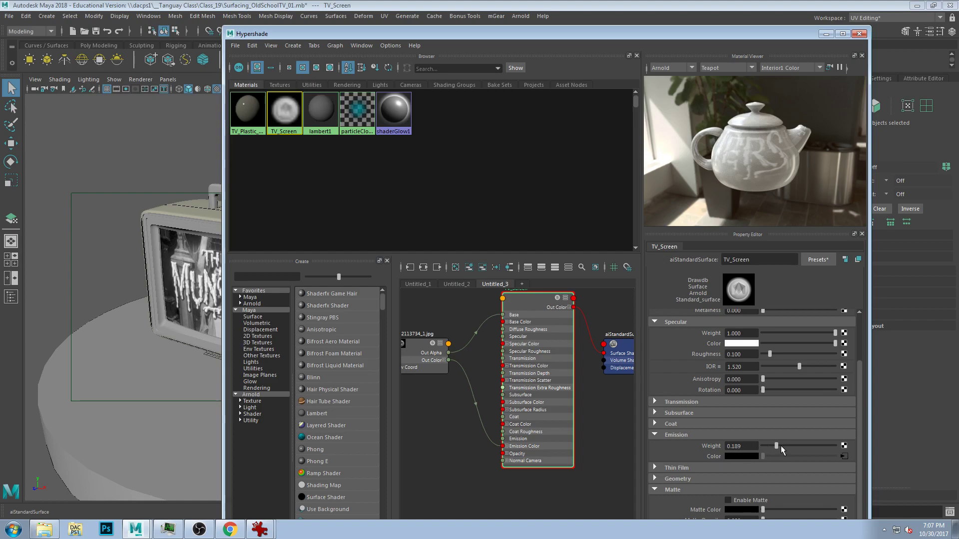
drag(251, 37, 300, 137)
click(372, 60)
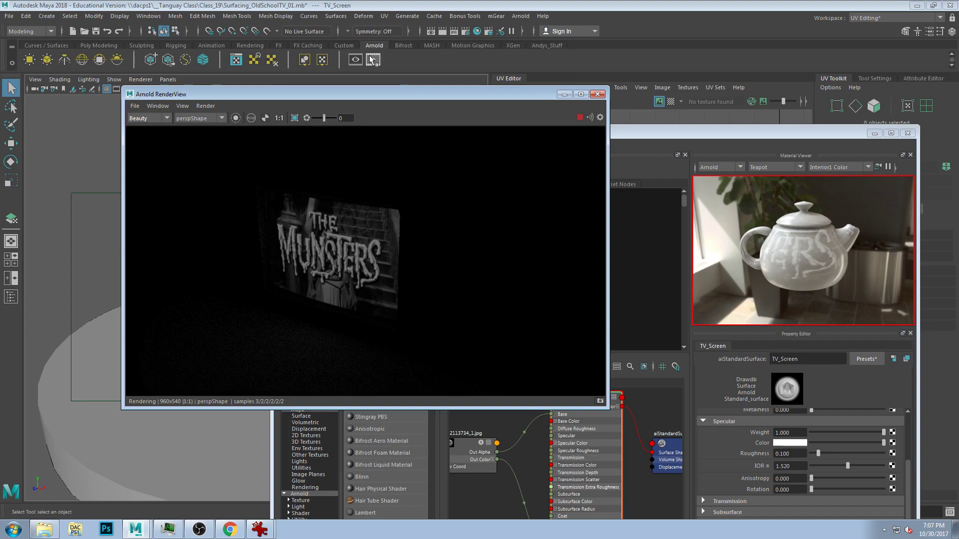
click(598, 94)
Bring the Hypershade back into full view and raise TV_Screen's Emission Weight to about 0.832
drag(649, 132, 564, 45)
drag(759, 459, 785, 458)
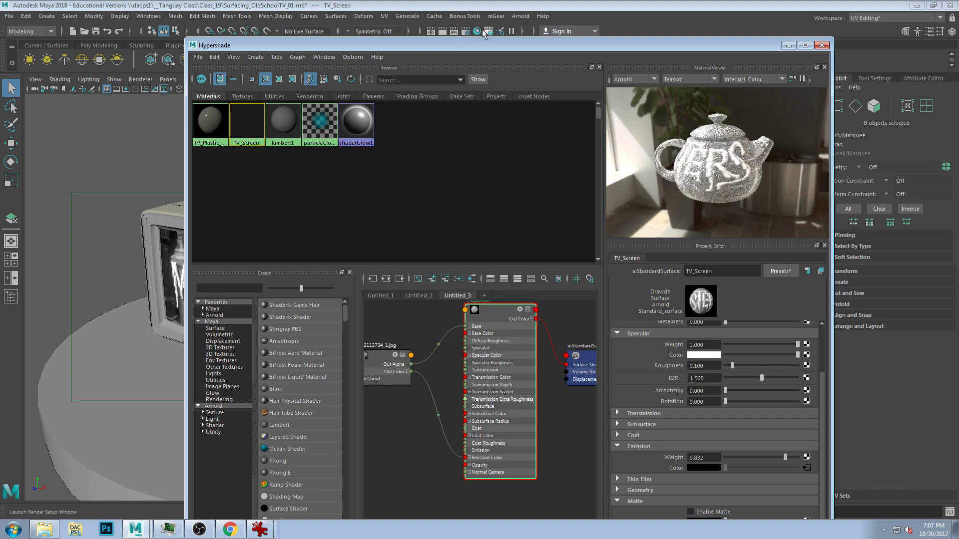
Move the Hypershade clear of the shelf, render the TV with the brighter screen in the Arnold RenderView, and close the render
drag(471, 46, 472, 53)
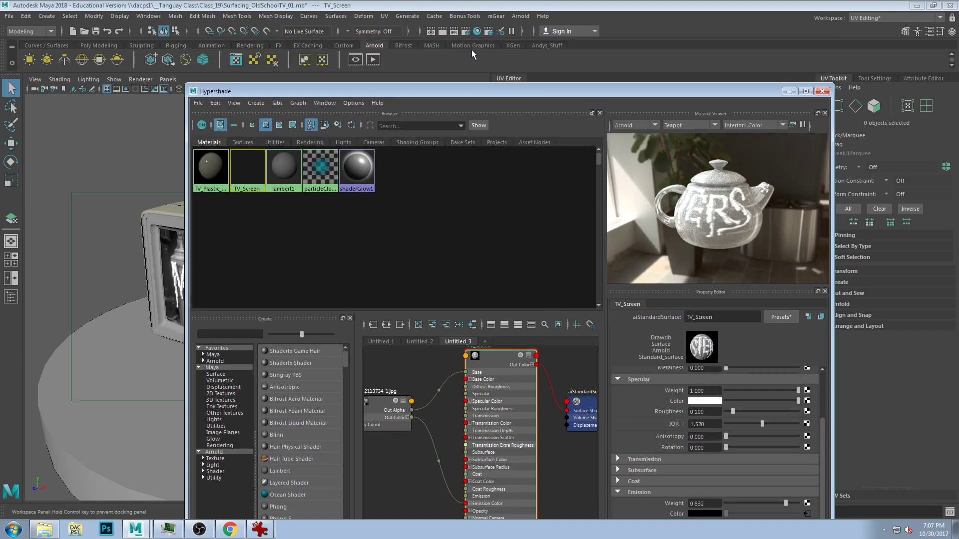
click(373, 60)
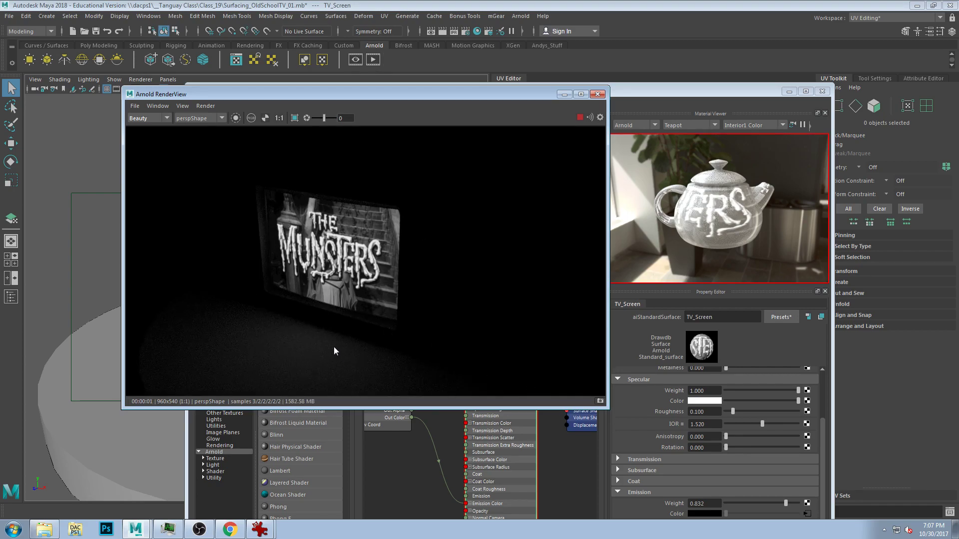
click(598, 94)
Bring the Hypershade back into full view and lower TV_Screen's Specular Roughness to 0
drag(604, 90, 564, 20)
scroll(619, 361, up, 3)
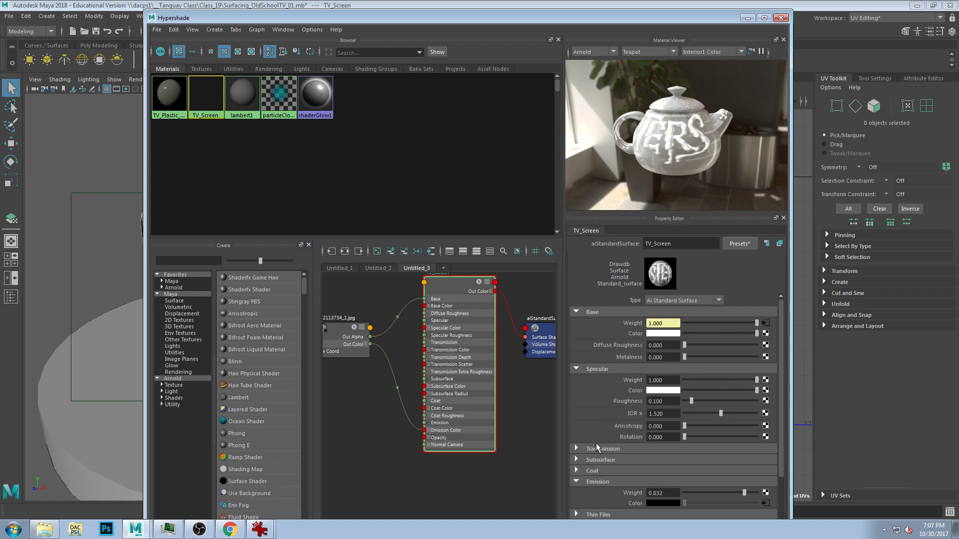
double_click(657, 415)
drag(691, 402, 678, 402)
Move the Hypershade aside, select the Cowl_Plastic_Silver mesh around the TV screen, and frame it in the viewport
drag(166, 20, 417, 15)
click(130, 163)
click(340, 229)
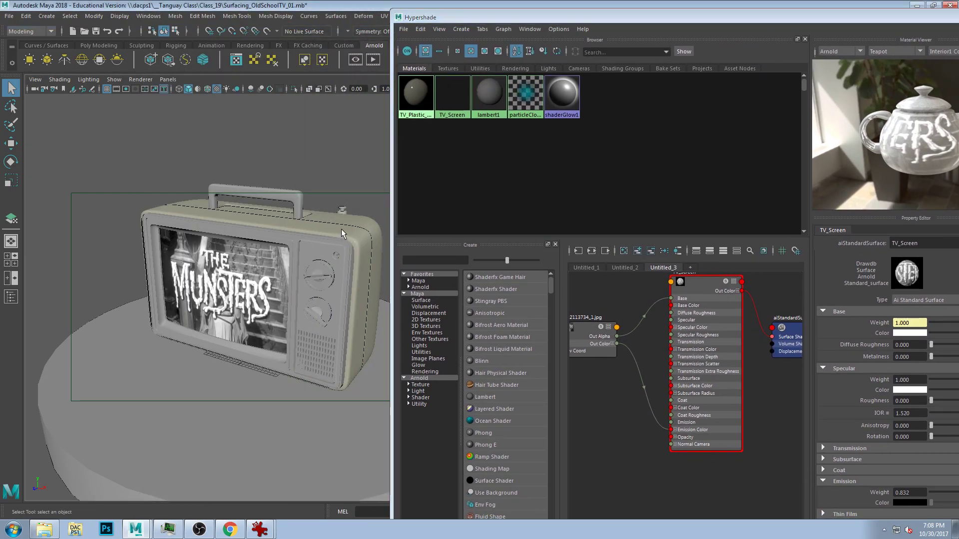
alt+drag(327, 261, 371, 261)
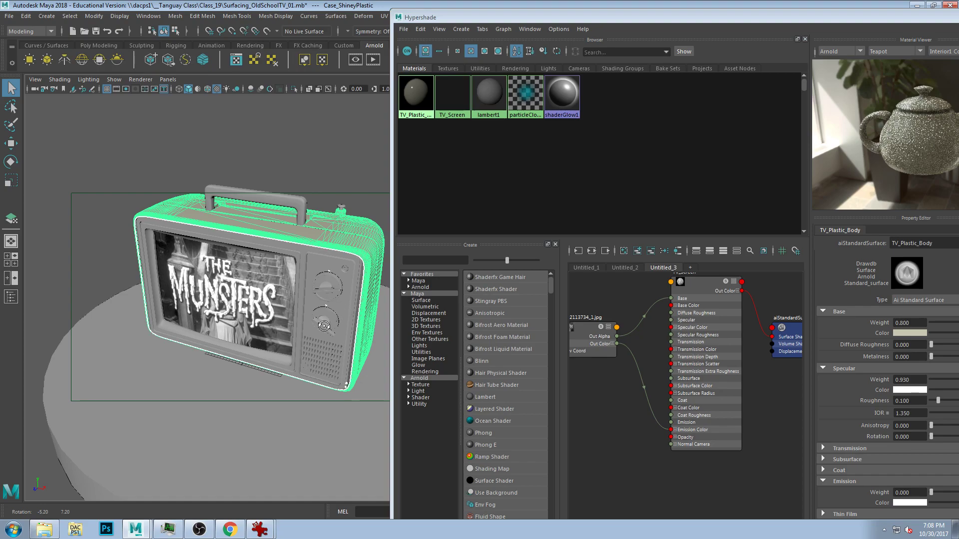
alt+drag(307, 240, 270, 258)
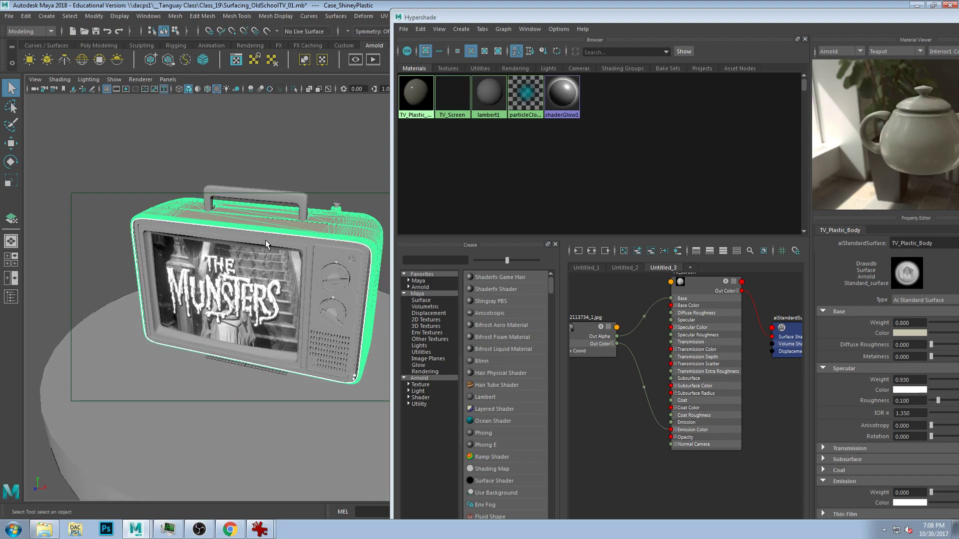
click(265, 240)
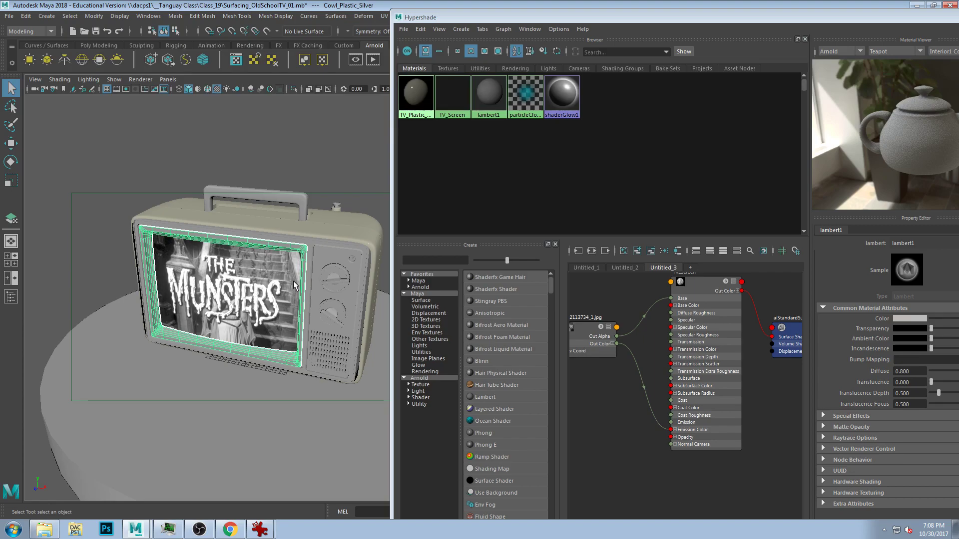
key(f)
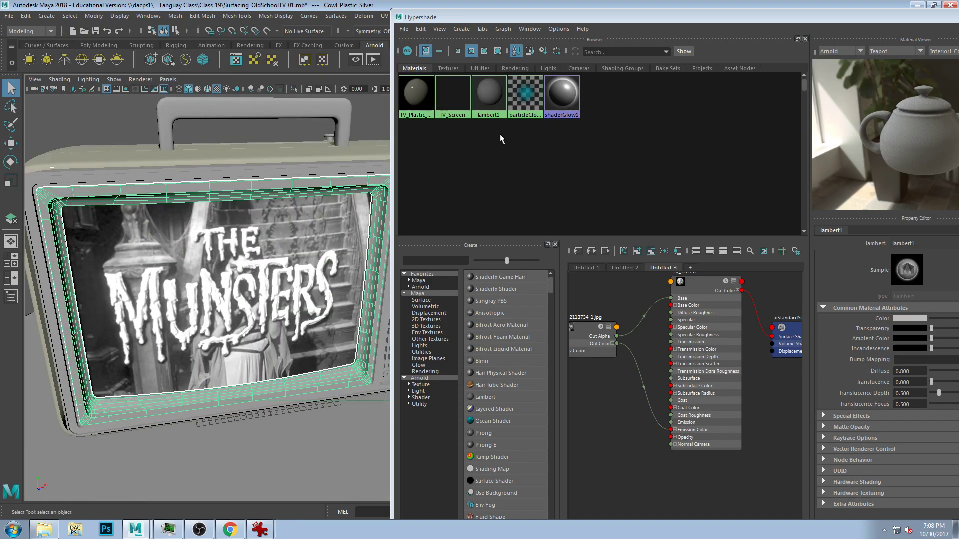
Add a new Hypershade graph tab and create an Arnold aiStandardSurface material in it
drag(569, 20, 443, 20)
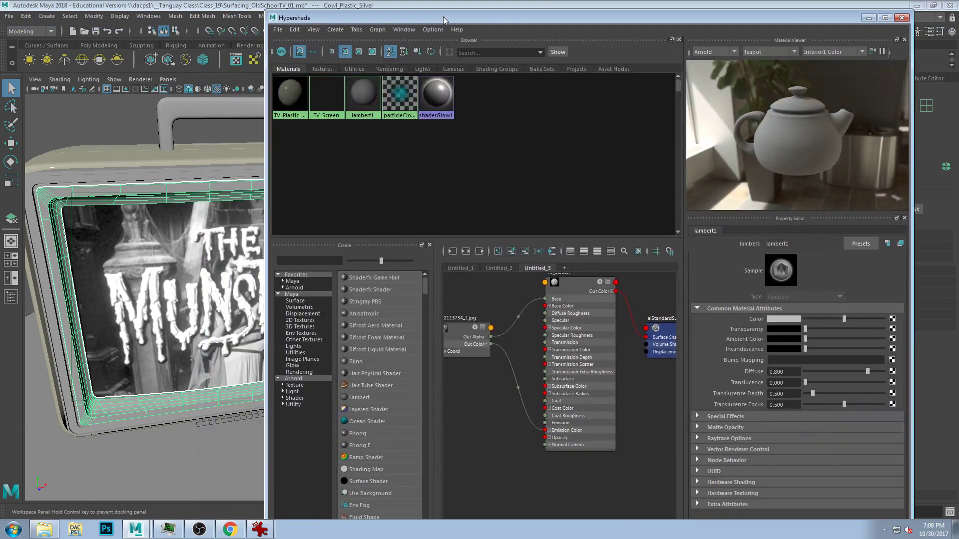
click(565, 269)
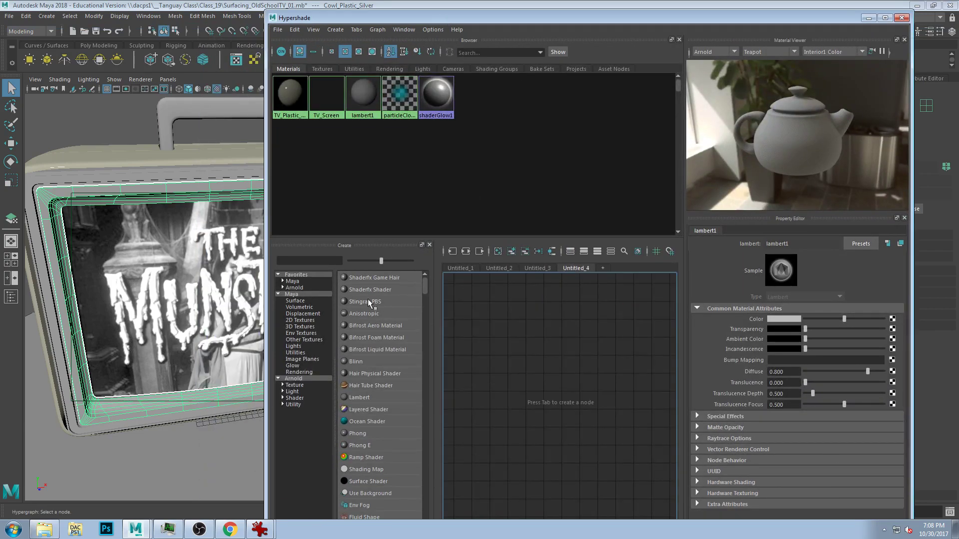
click(297, 288)
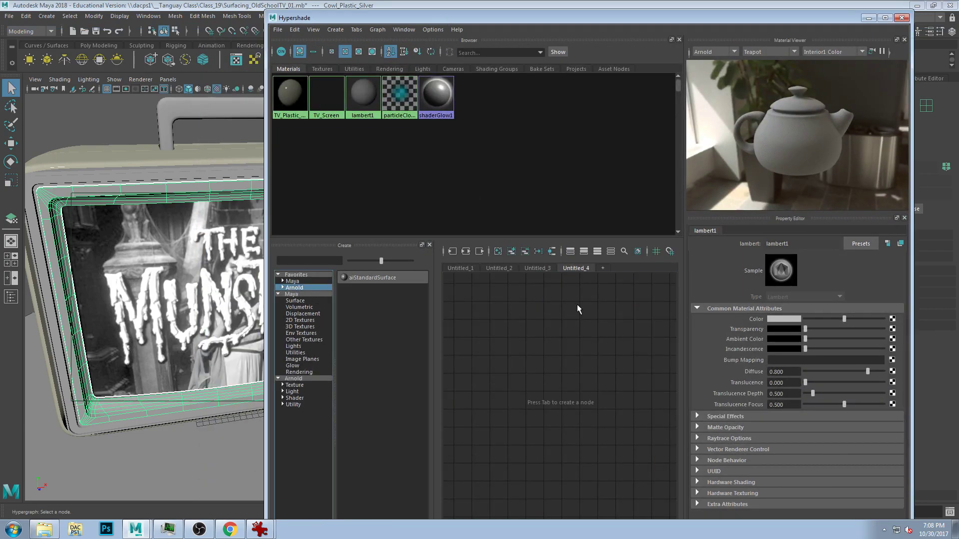
click(366, 277)
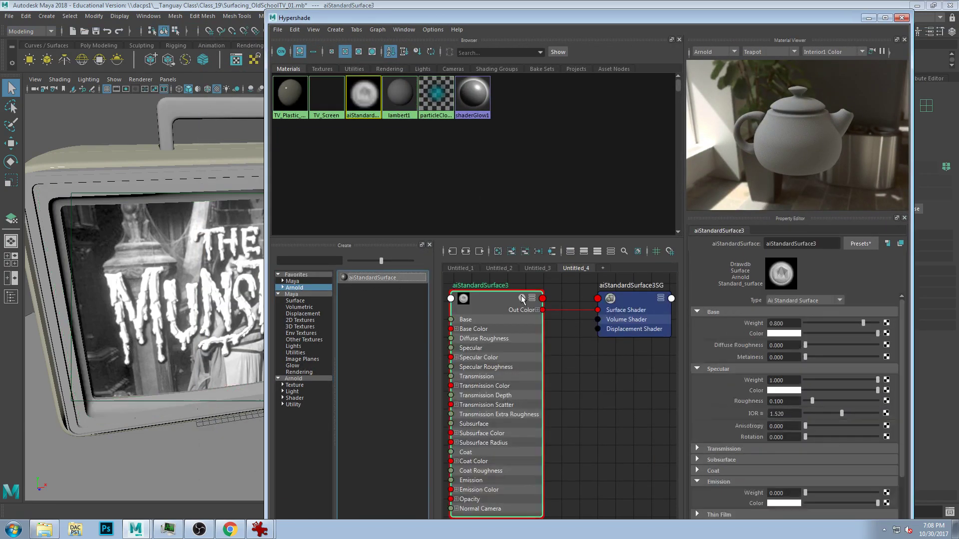
Rename the new aiStandardSurface material as ai_Plastic_Silver
click(126, 193)
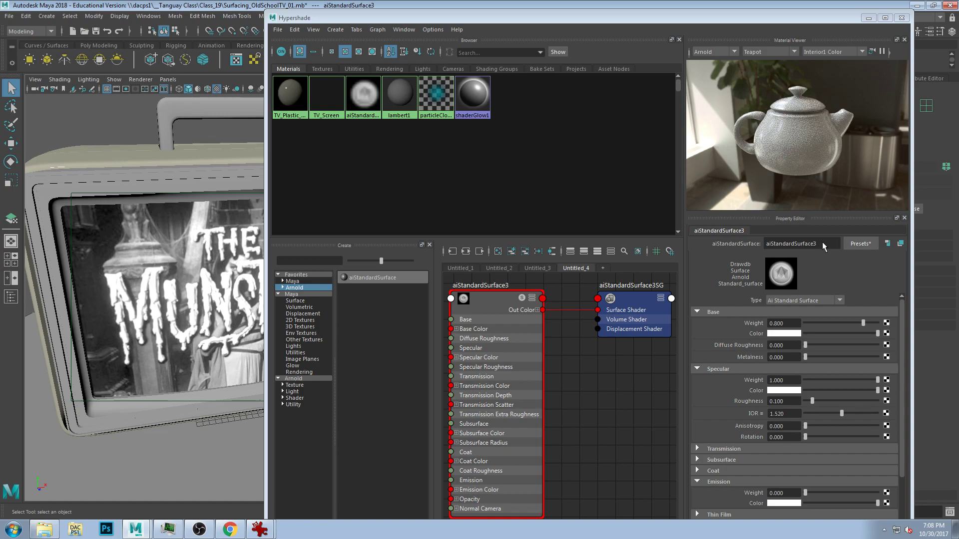
click(809, 237)
double_click(783, 243)
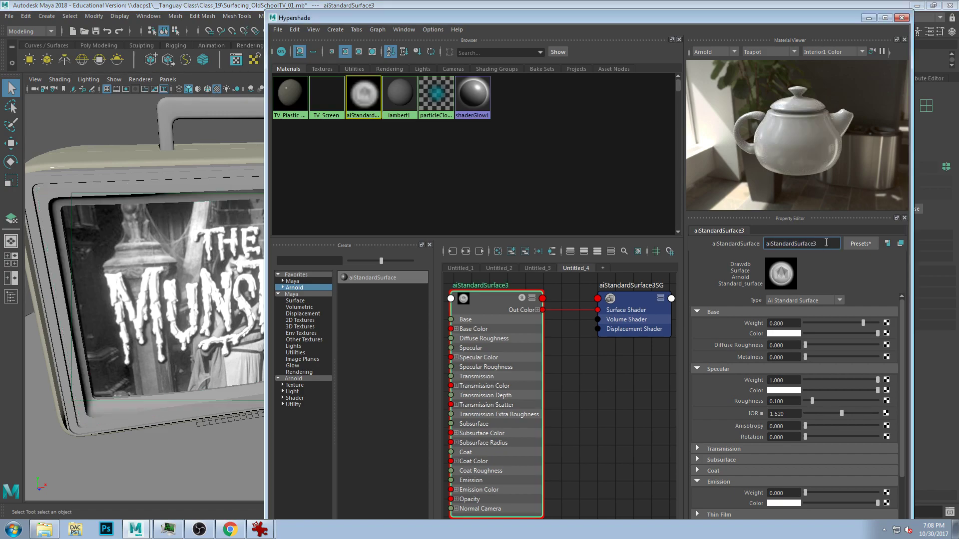
drag(783, 244, 697, 244)
text(ai_Plastic_Silver)
key(Return)
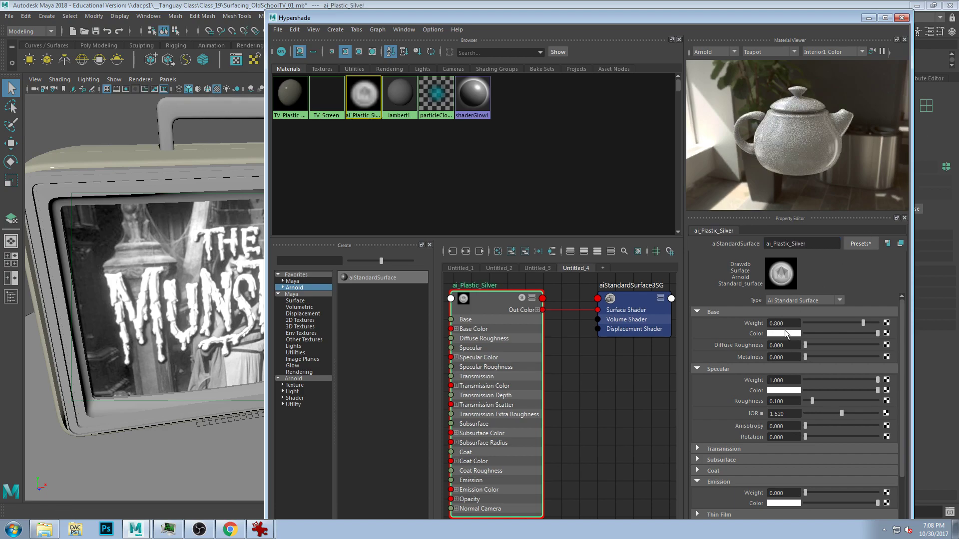
Set ai_Plastic_Silver's Base Weight to about 0.231, Specular Roughness to about 0.483 and IOR to about 2.106
click(828, 323)
drag(809, 323, 793, 322)
drag(816, 400, 832, 400)
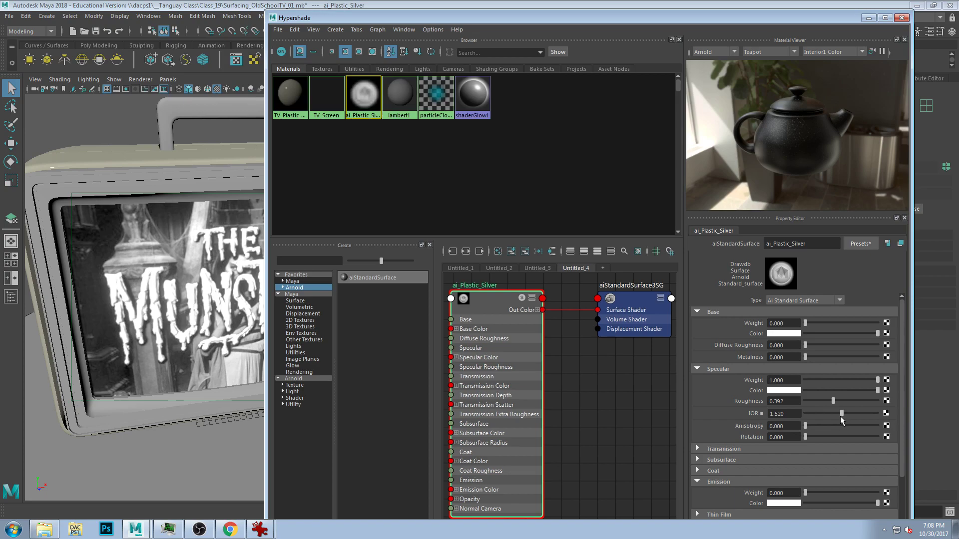
click(857, 412)
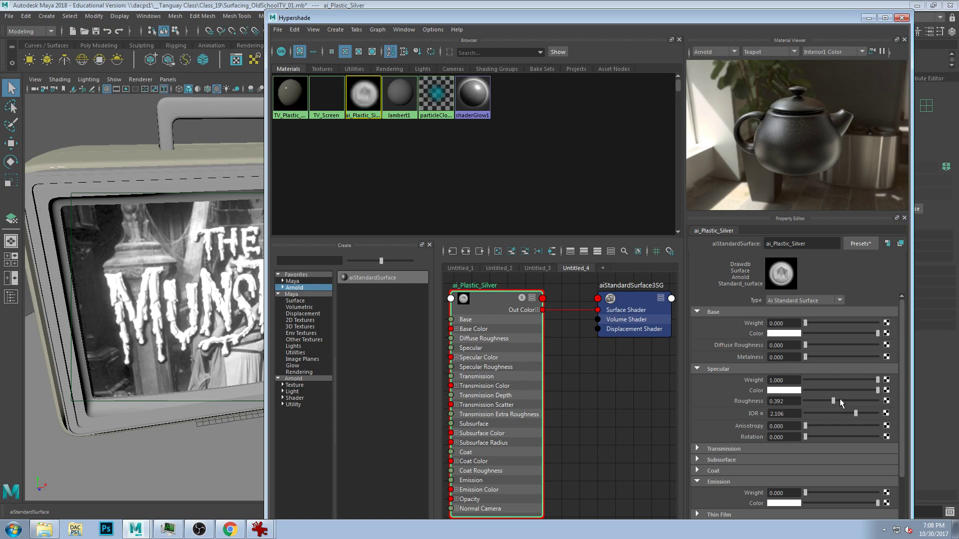
click(839, 400)
click(810, 324)
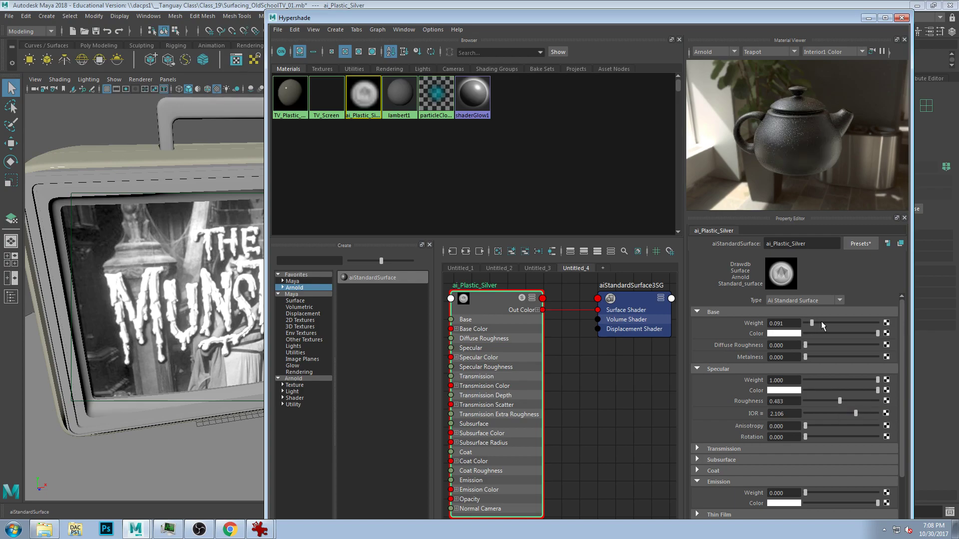
click(823, 323)
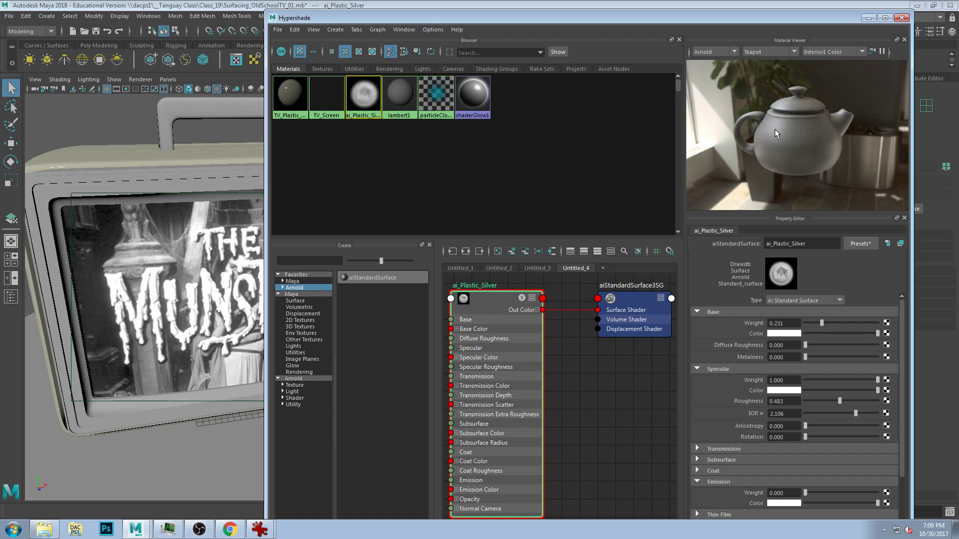
Expand ai_Plastic_Silver's Coat attributes and raise the Coat Weight to about 0.273
click(746, 471)
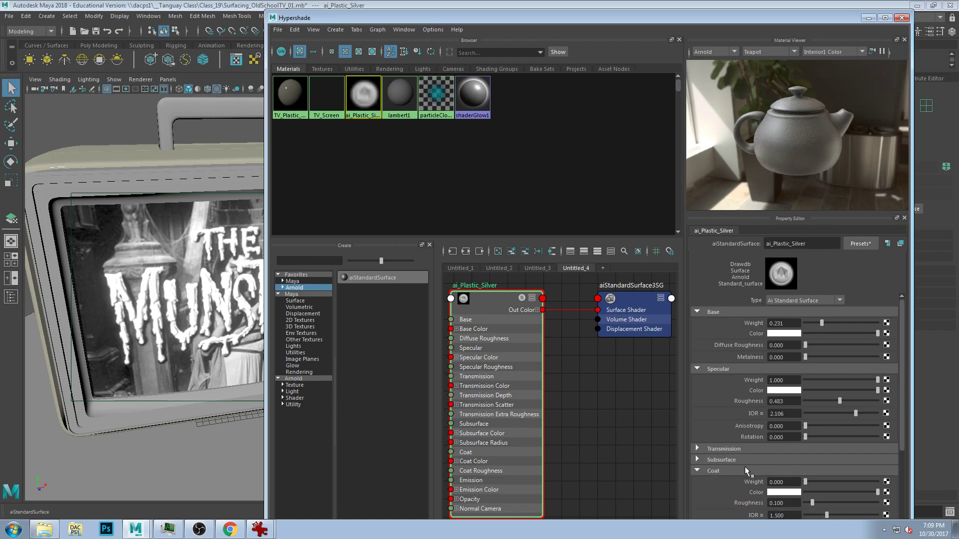
scroll(813, 480, down, 5)
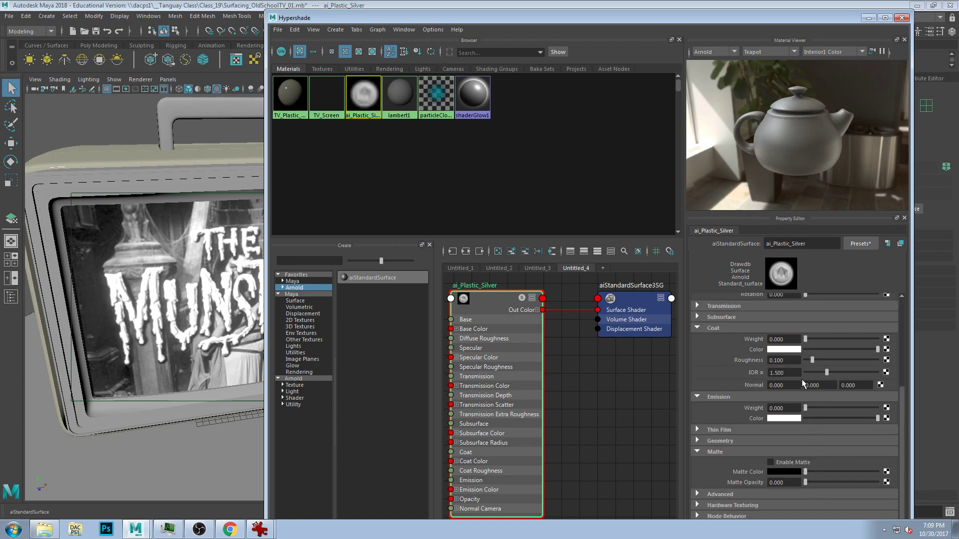
drag(813, 338, 823, 341)
drag(824, 339, 826, 339)
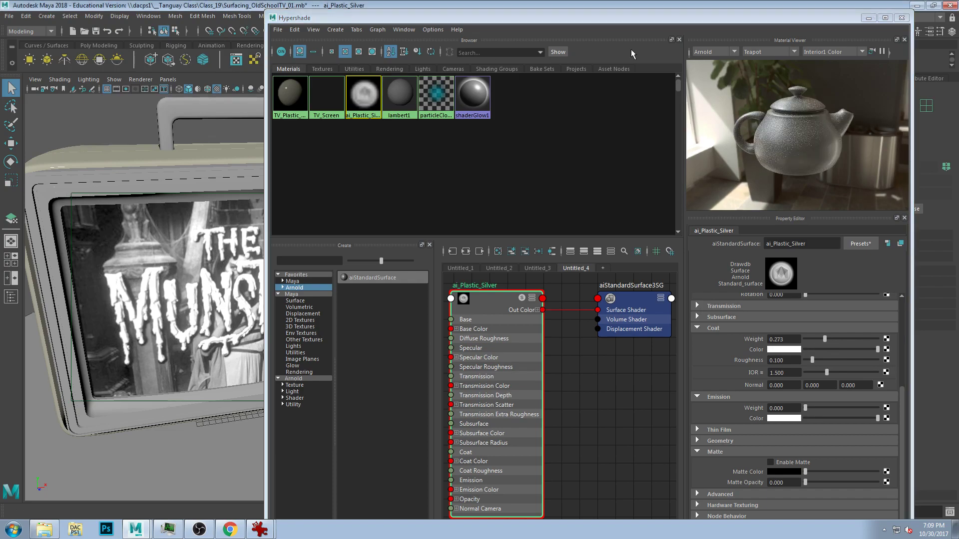
Select the cowl around the TV screen and close the Hypershade
click(111, 158)
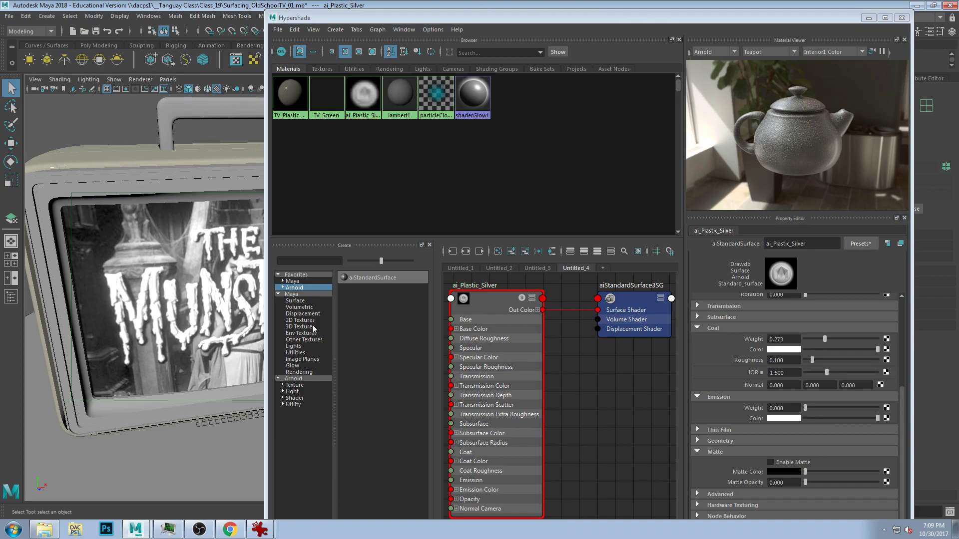
key(alt+Tab)
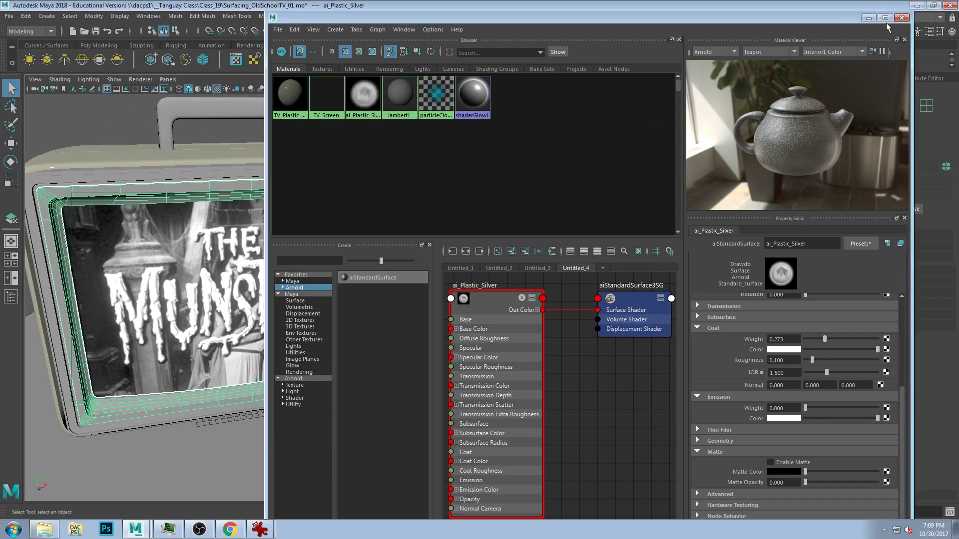
click(901, 18)
Create an Arnold area light in the scene and move it away from the TV
alt+drag(288, 200, 293, 256)
scroll(291, 249, down, 4)
scroll(289, 245, down, 4)
alt+drag(305, 314, 290, 270)
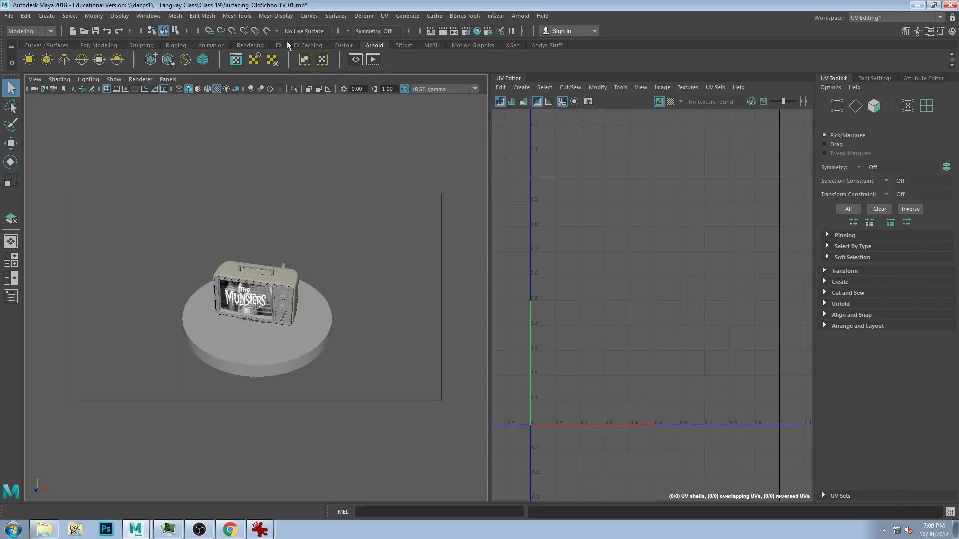
click(29, 59)
key(w)
alt+drag(269, 401, 274, 394)
drag(258, 296, 355, 410)
Enlarge the area light, tilt it toward the TV, and raise it above the model
key(e)
key(w)
key(r)
alt+drag(229, 393, 212, 198)
key(e)
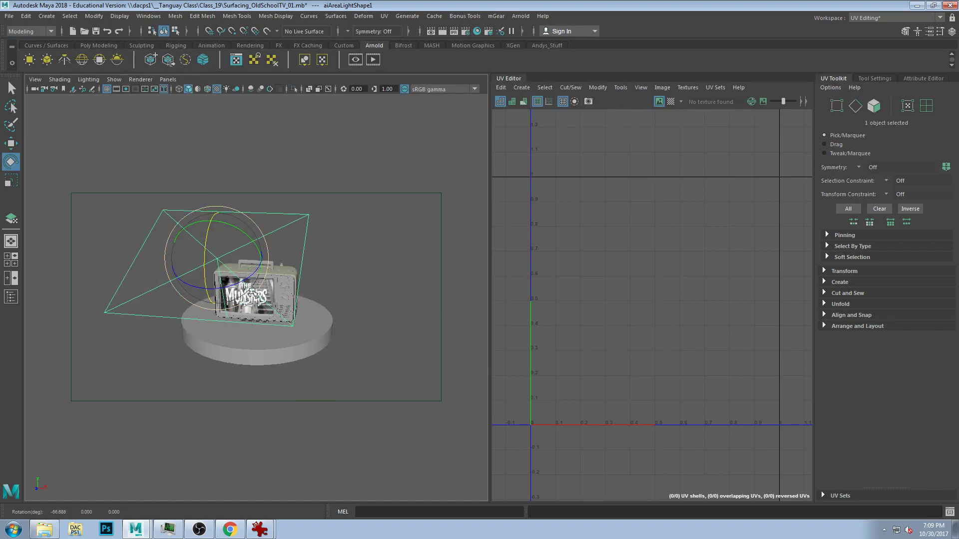
key(w)
drag(220, 246, 210, 153)
Frame the TV from an angled view and set the area light's Exposure to 5
scroll(280, 345, up, 3)
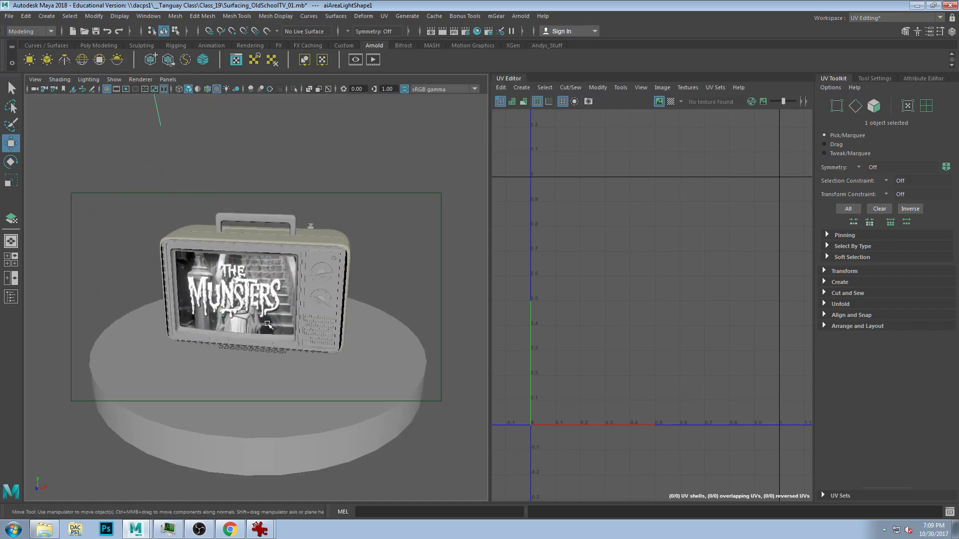
alt+drag(258, 325, 235, 316)
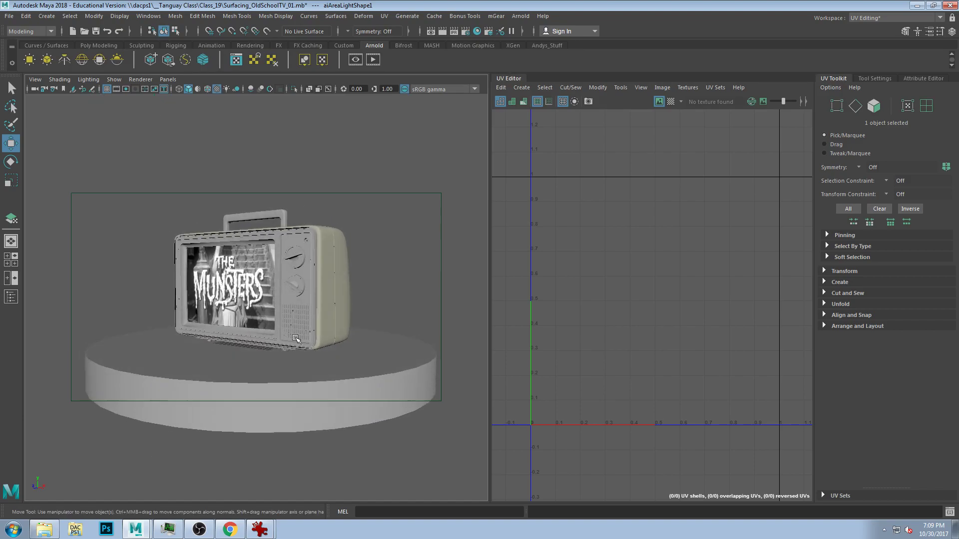
alt+middle_drag(285, 283, 290, 328)
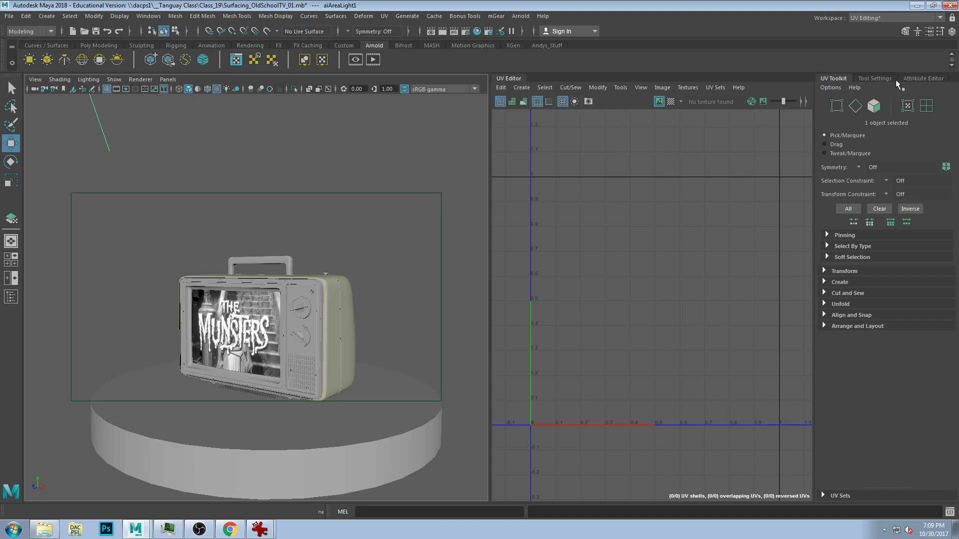
click(922, 78)
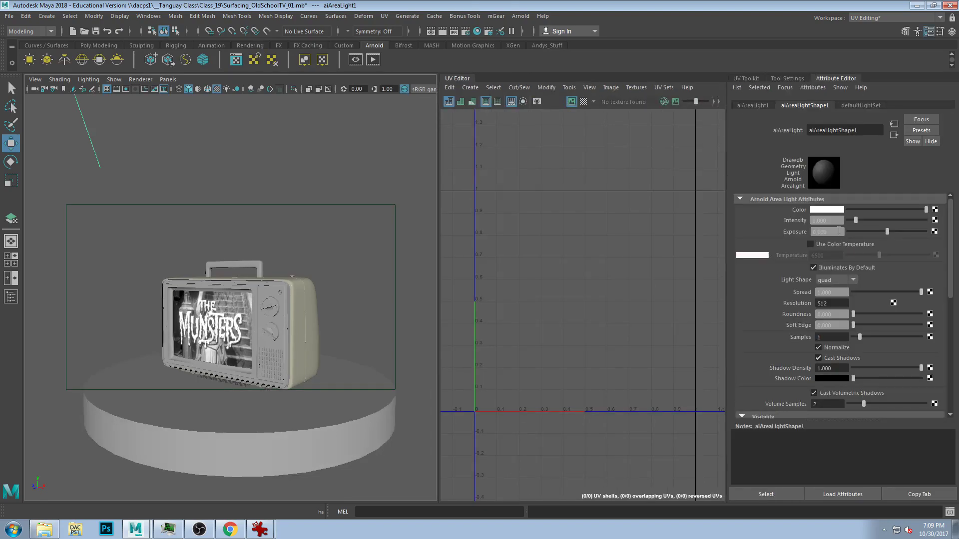
text(5)
key(Return)
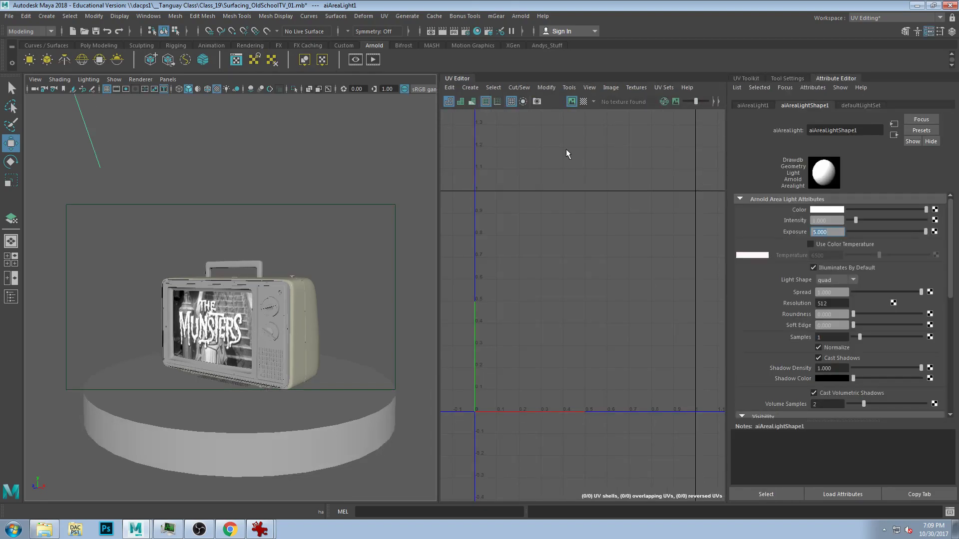
Render the lit TV in the Arnold RenderView and isolate the selected area light in the render
alt+drag(253, 265, 260, 239)
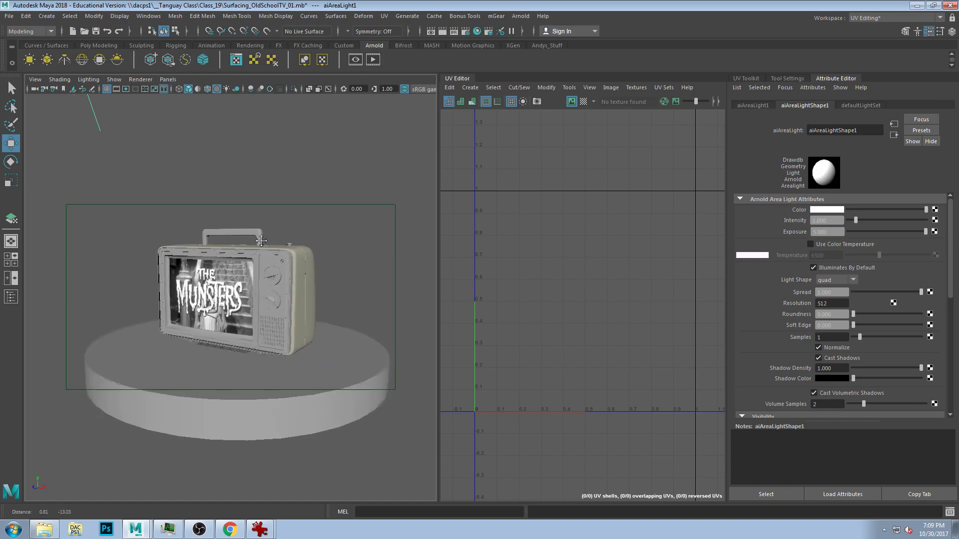
click(374, 60)
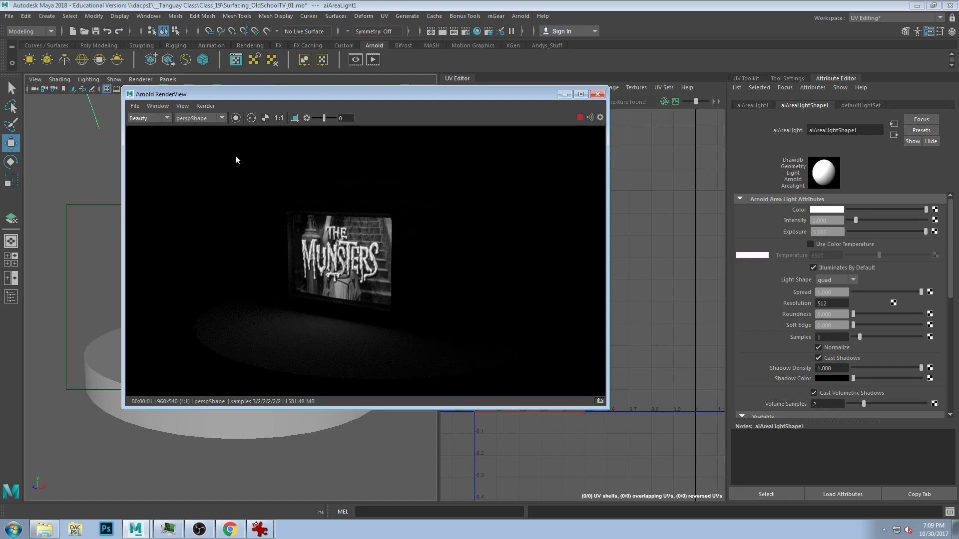
click(235, 118)
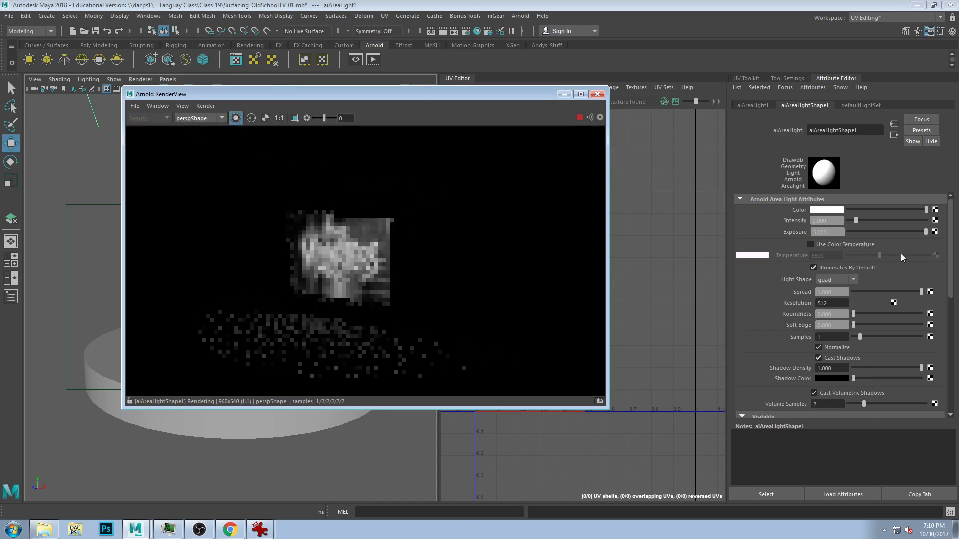
Try area light Exposure values of 8, 20, 12 and 14000 in the live render
click(835, 227)
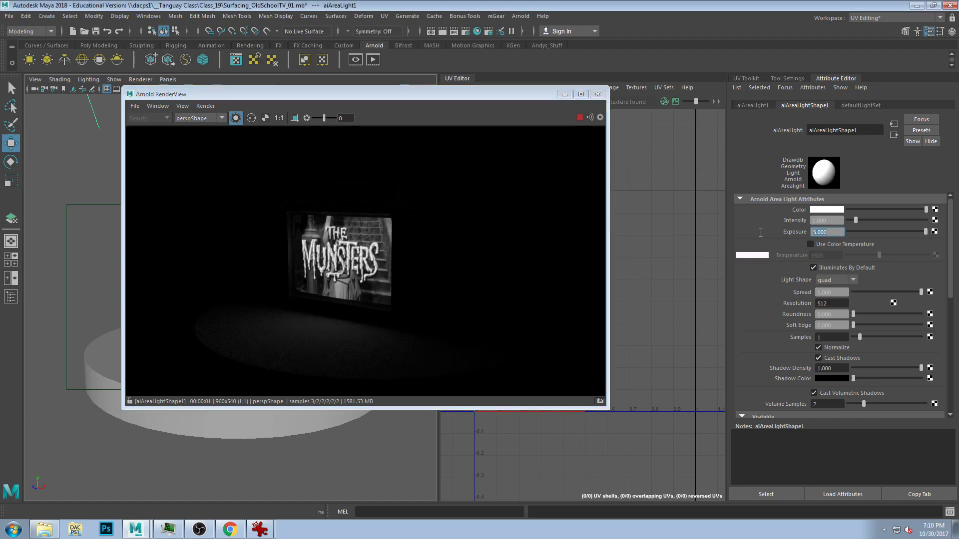
text(8)
key(Return)
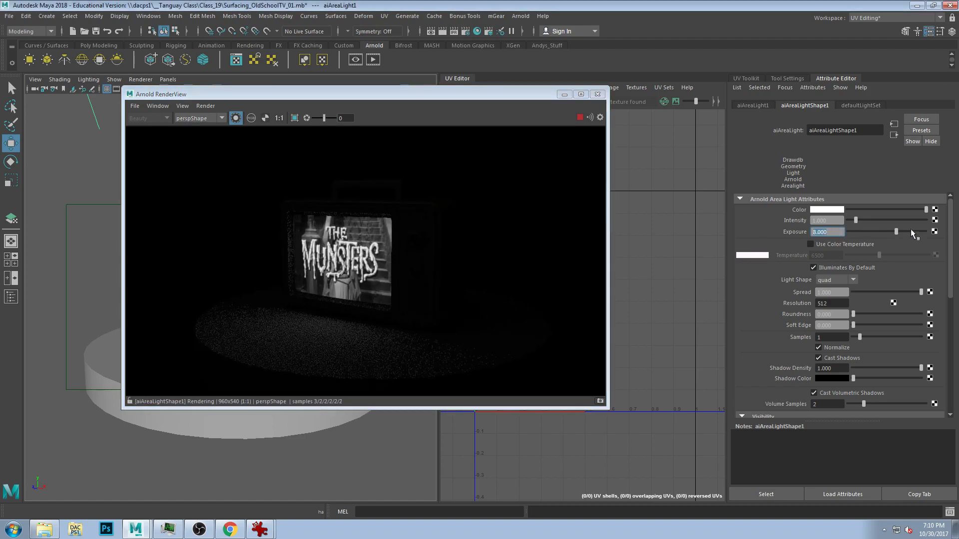
text(20)
key(Return)
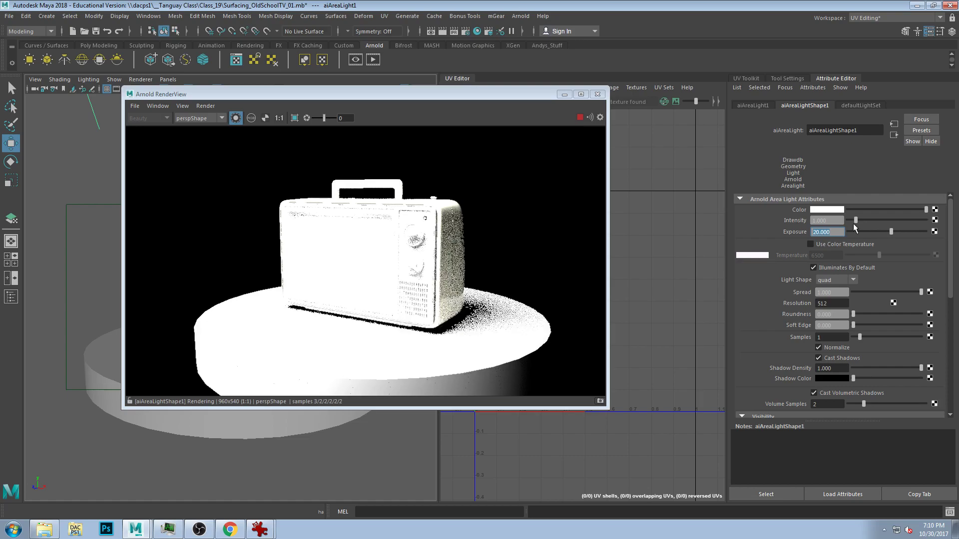
text(12)
key(Return)
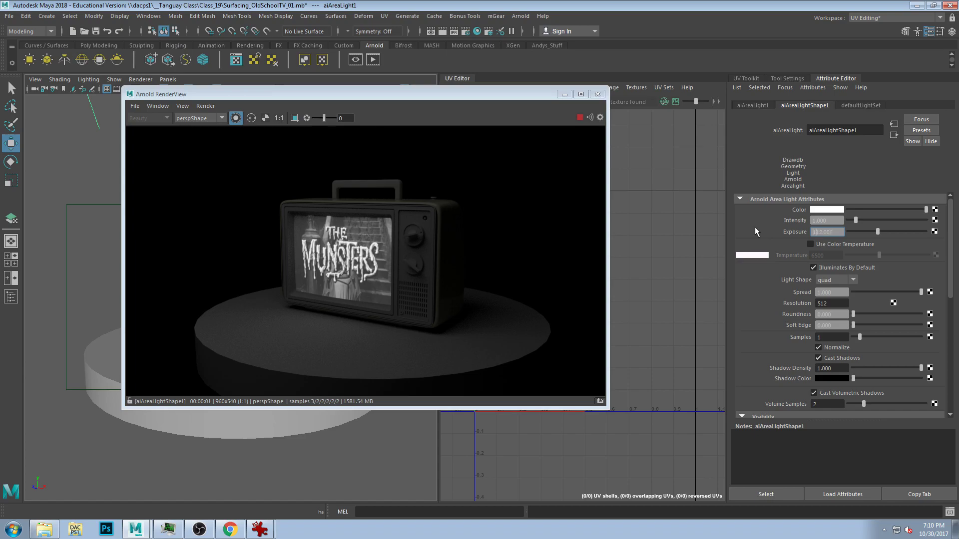
text(14000)
key(Return)
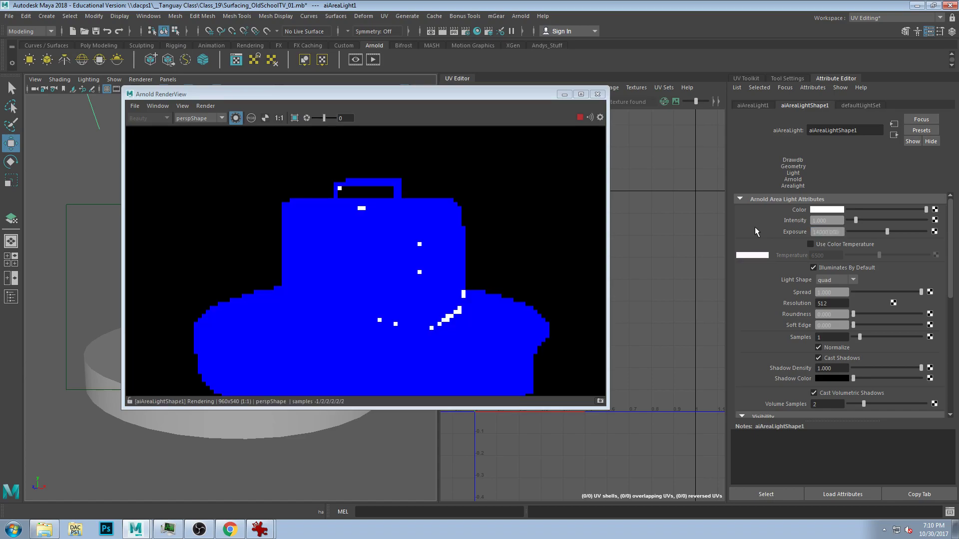
Set the area light's Exposure to 14 and fine-tune it to 15
click(832, 232)
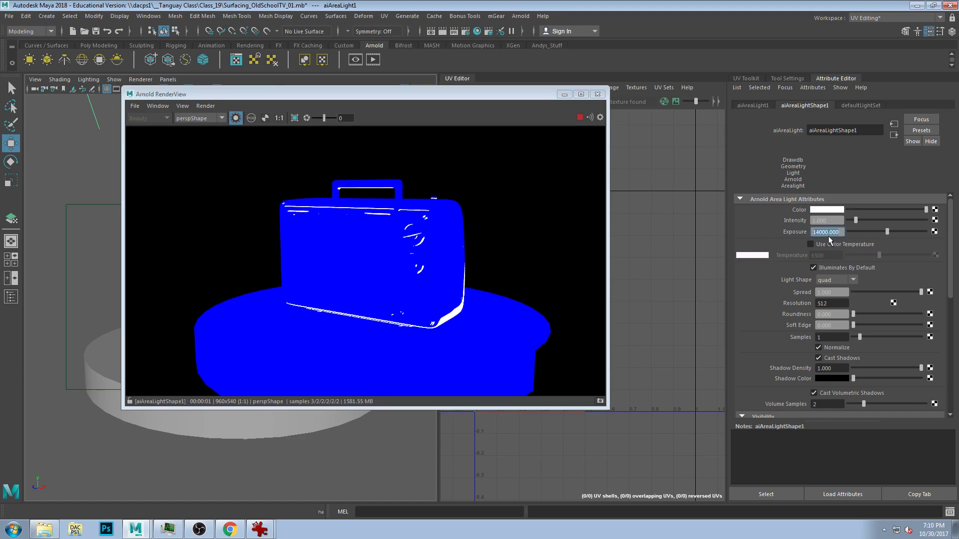
text(14)
key(Return)
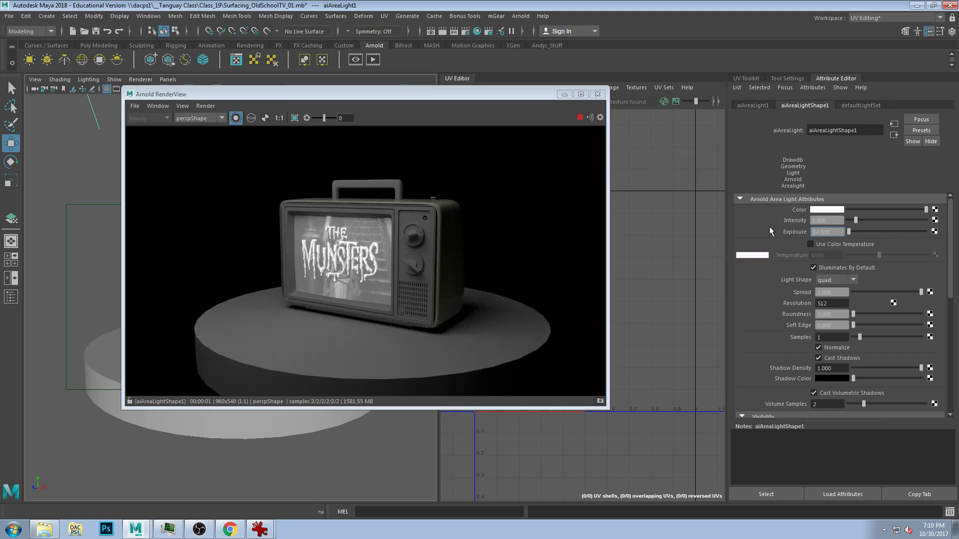
key(Return)
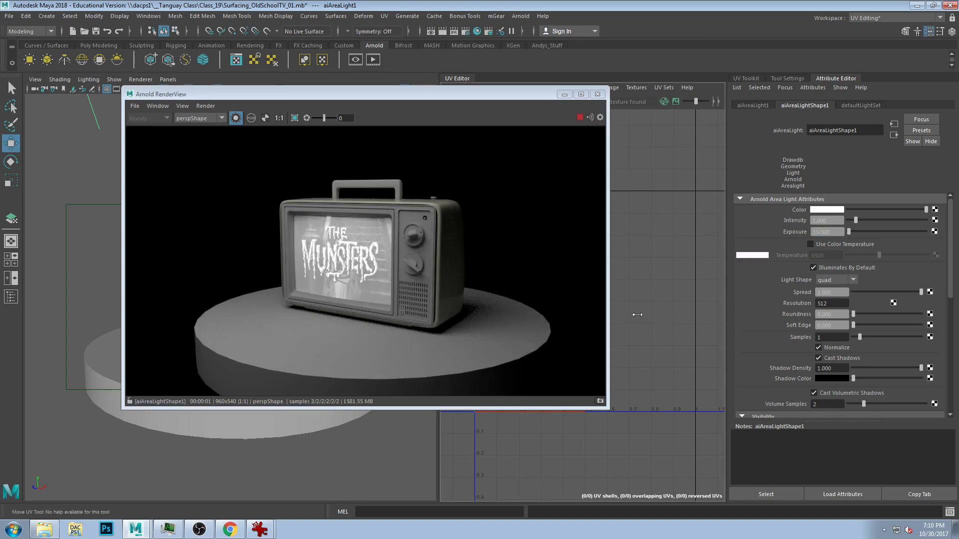
Inspect the lit TV's side and front up close in the Arnold render
alt+drag(175, 429, 105, 428)
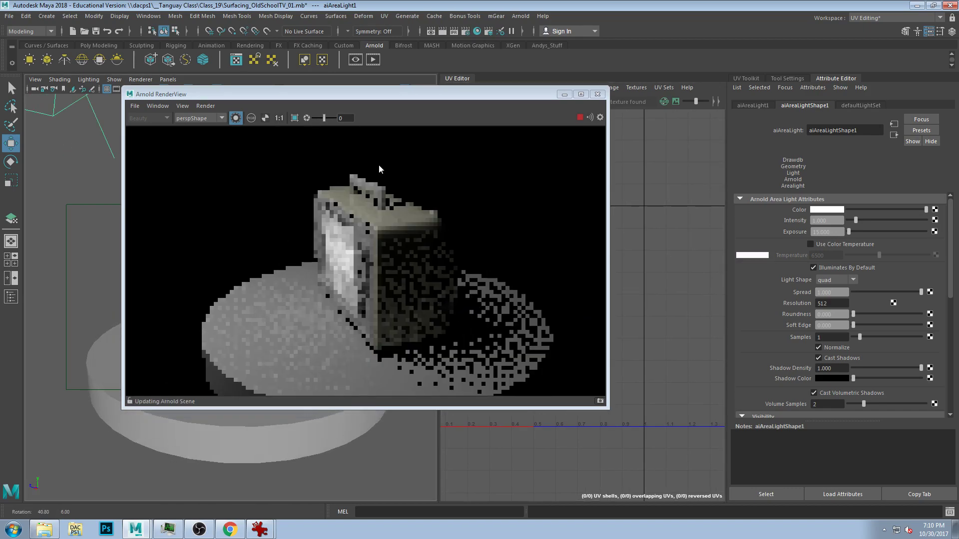
scroll(354, 226, up, 2)
scroll(307, 208, up, 2)
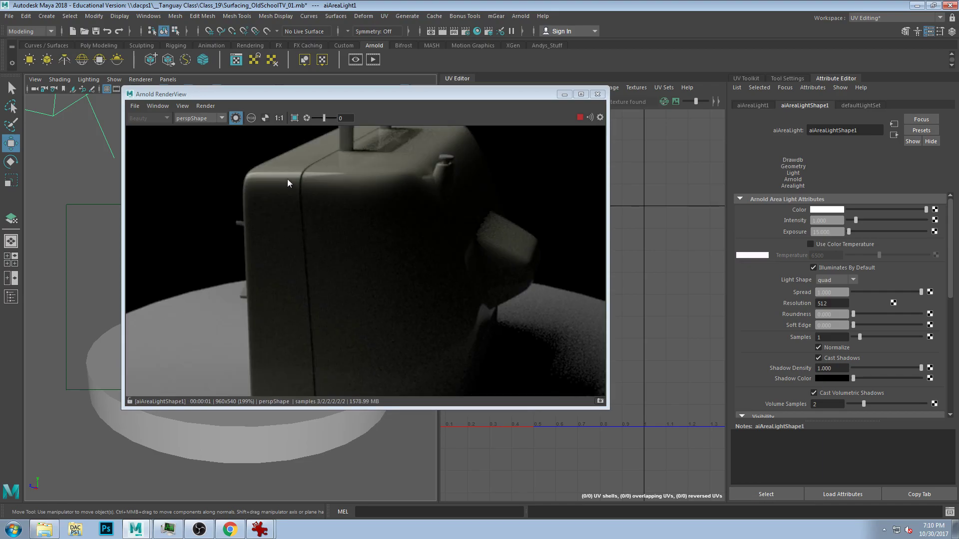
middle_drag(315, 201, 393, 203)
alt+drag(196, 453, 339, 436)
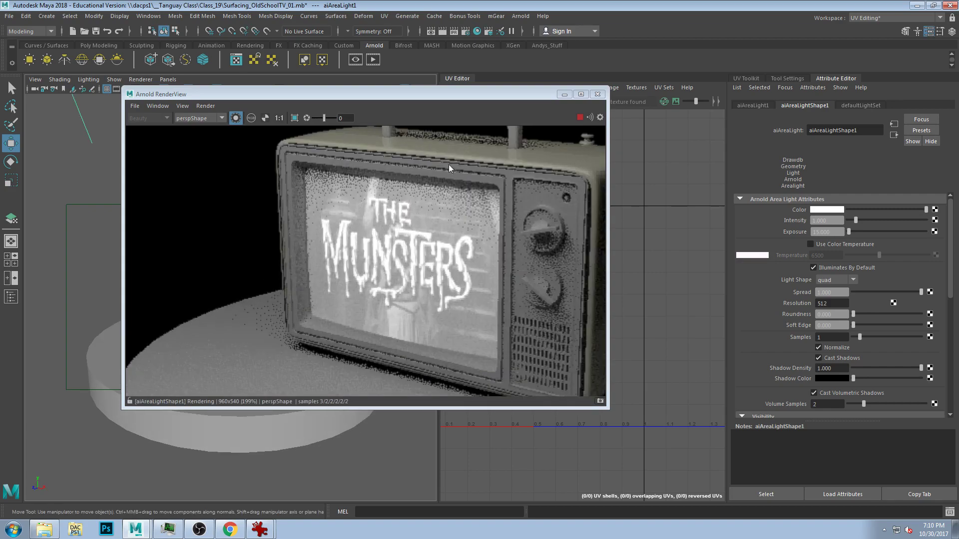
Assign the ai_Plastic_Silver material to the cowl around the TV screen
drag(302, 92, 500, 66)
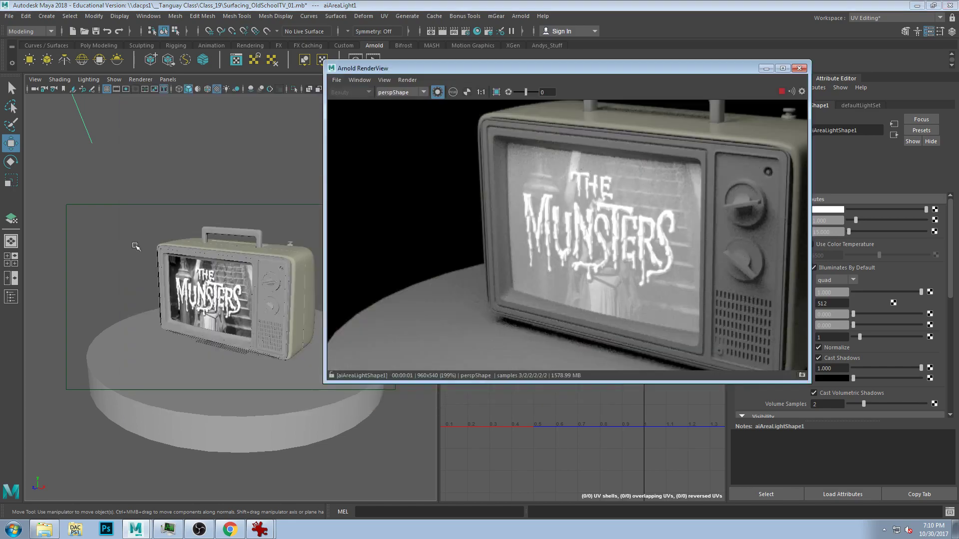
click(168, 255)
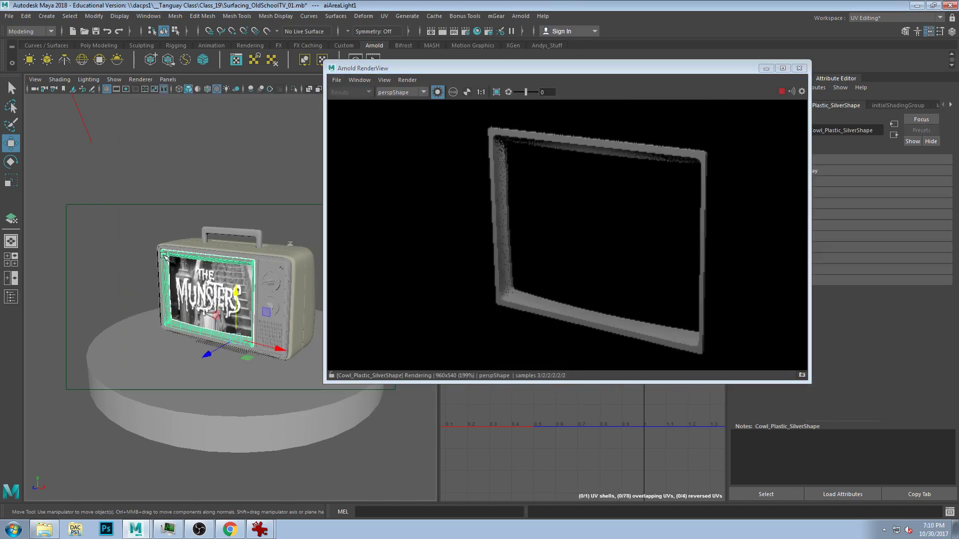
click(477, 31)
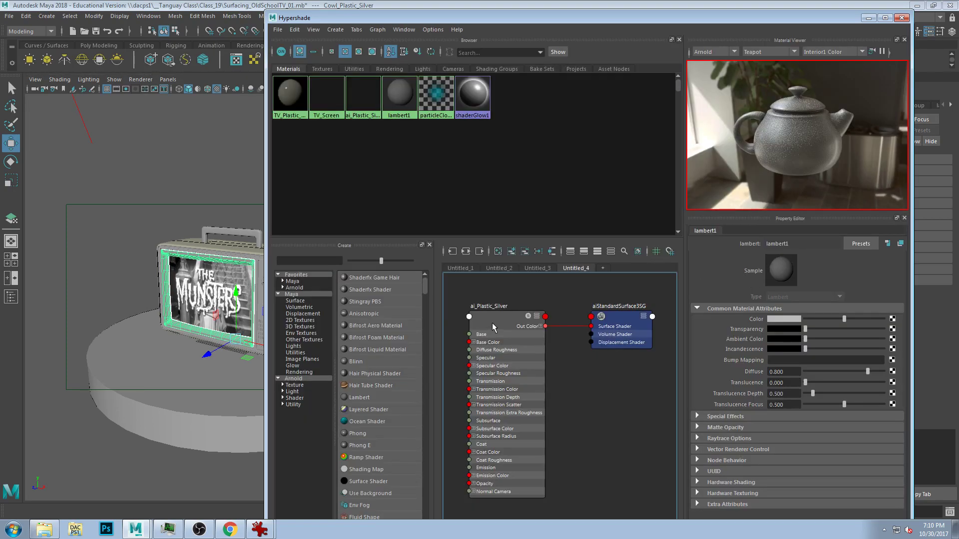
click(494, 326)
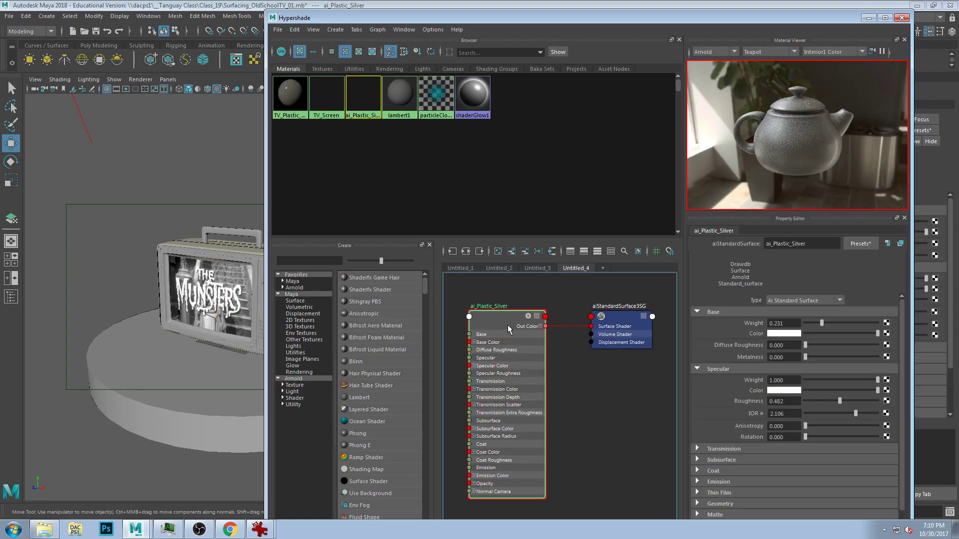
click(230, 270)
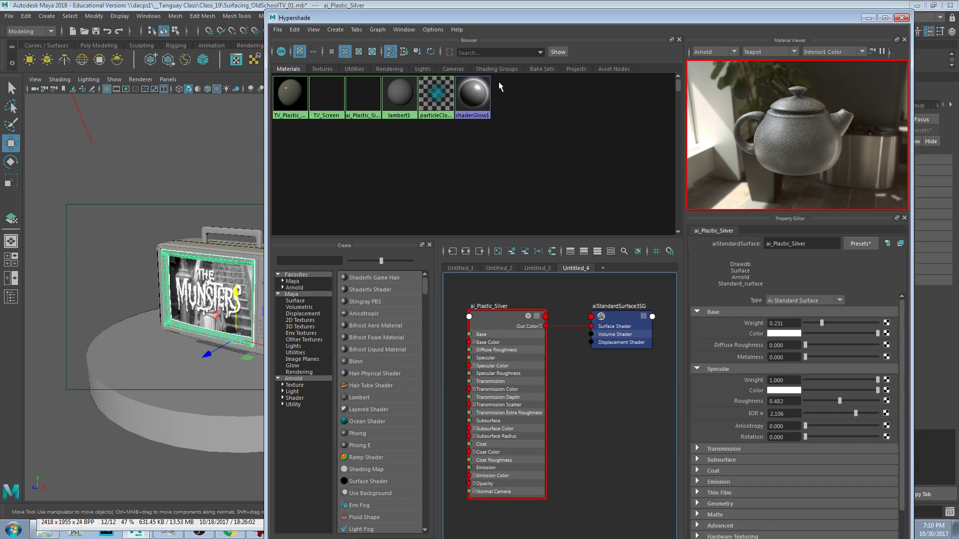
Check the trim and grill as separate objects, reselect the cowl, and expand the Coat settings of ai_Plastic_Silver
drag(294, 19, 241, 293)
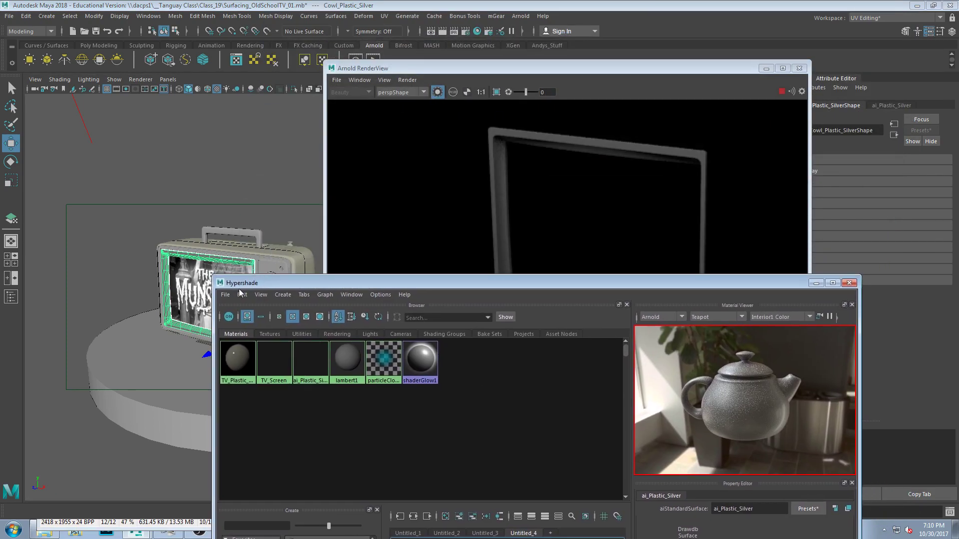
click(262, 255)
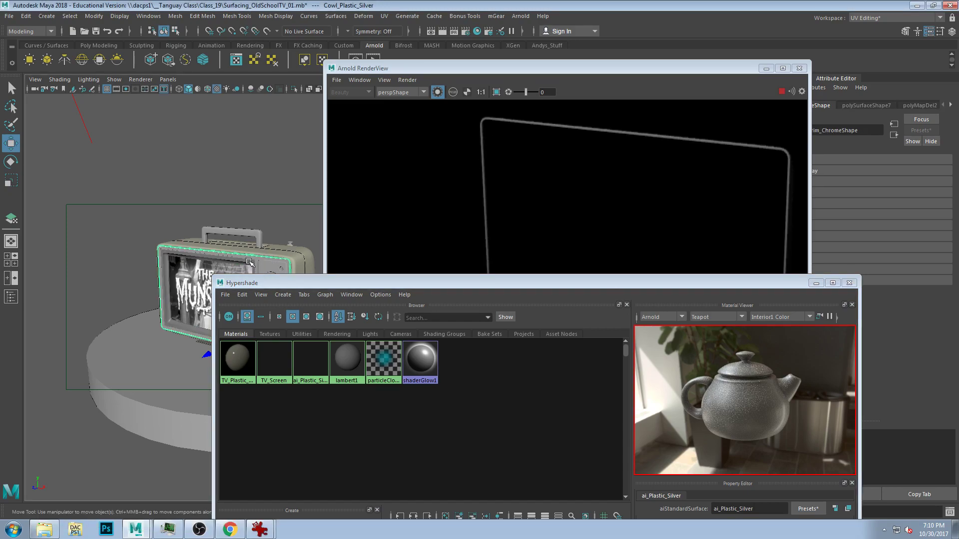
click(279, 271)
click(286, 262)
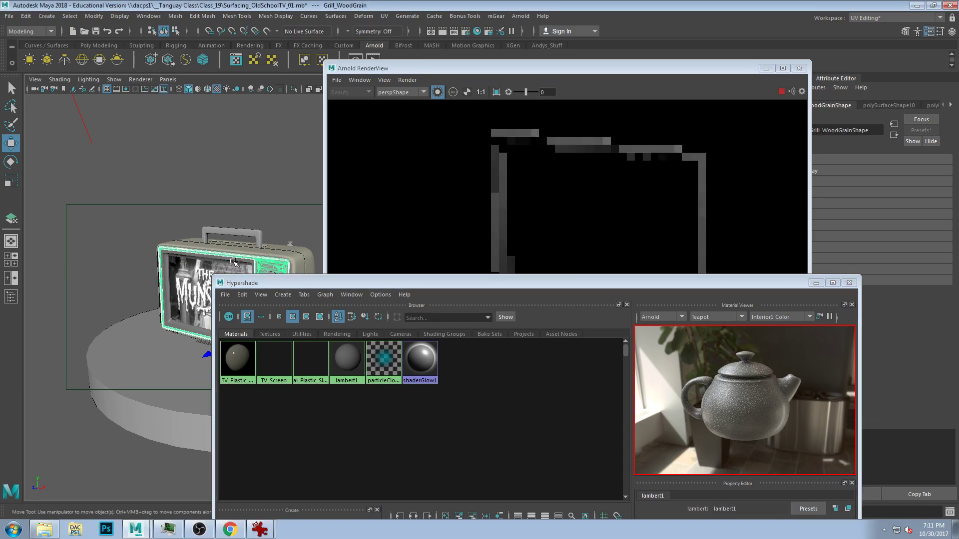
drag(426, 283, 314, 94)
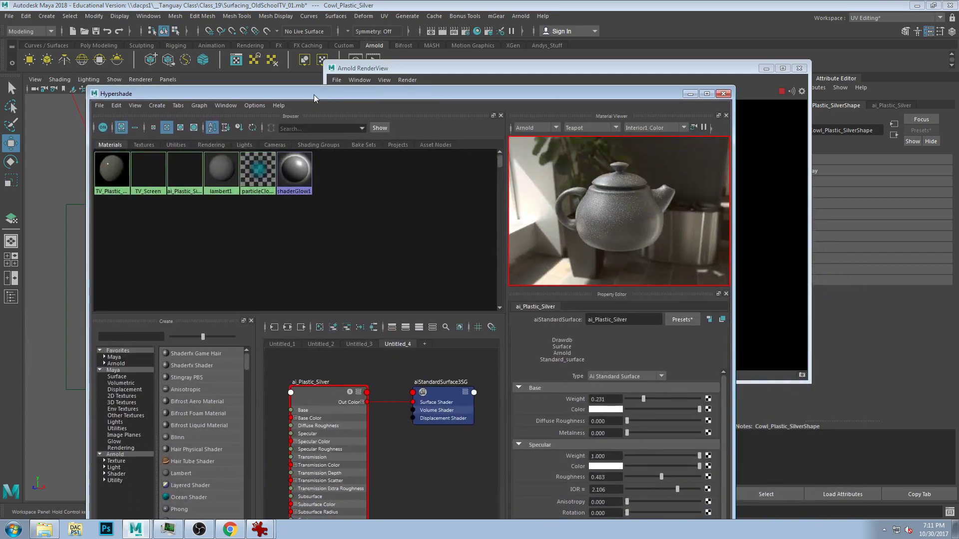
drag(601, 93, 587, 39)
click(597, 492)
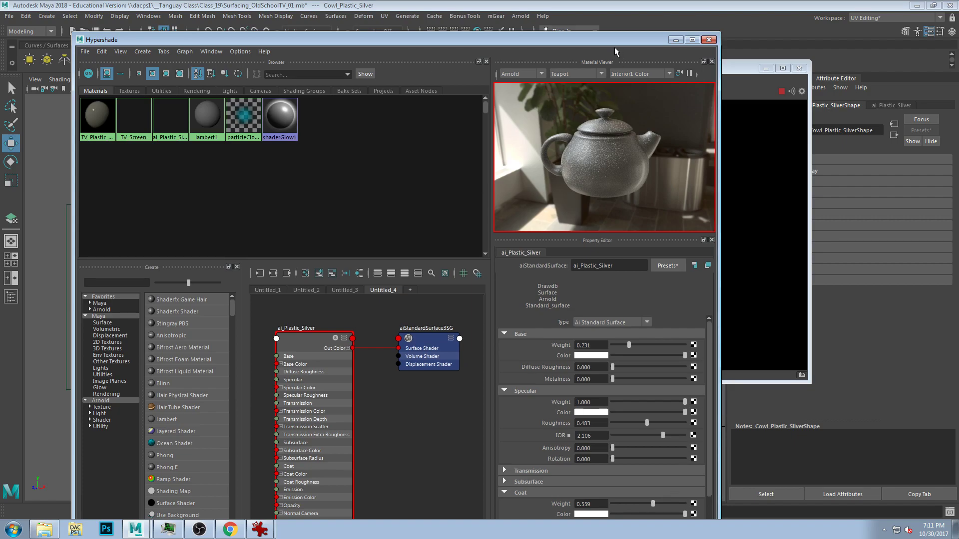
Review the cowl in the render, show the whole TV instead of only the selection, and close the Arnold RenderView
drag(596, 47, 843, 254)
click(498, 187)
middle_drag(406, 137, 405, 121)
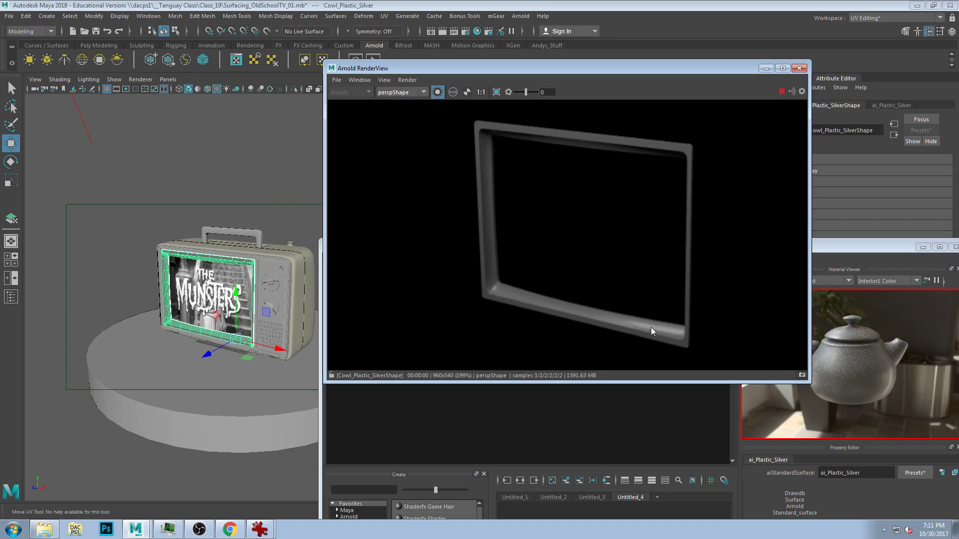
alt+drag(214, 340, 258, 335)
click(436, 92)
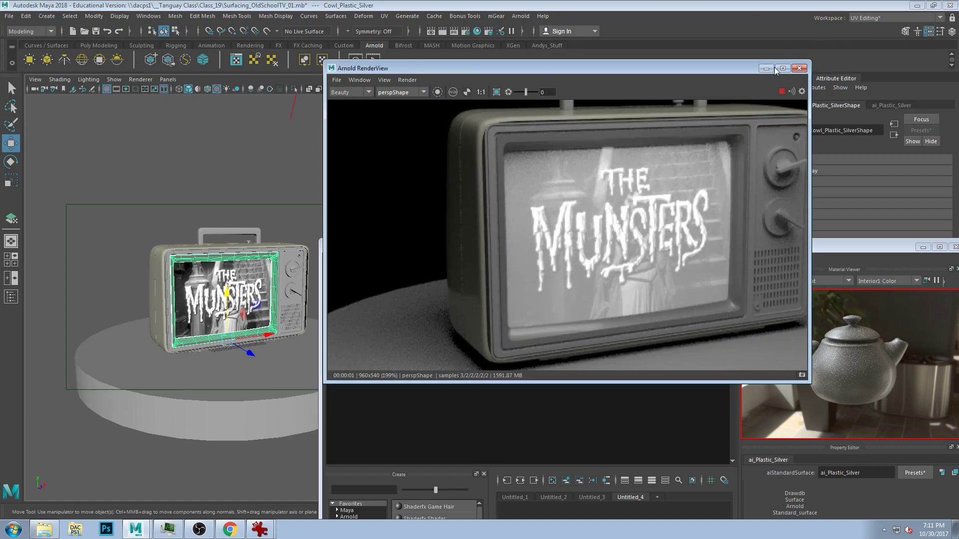
click(799, 68)
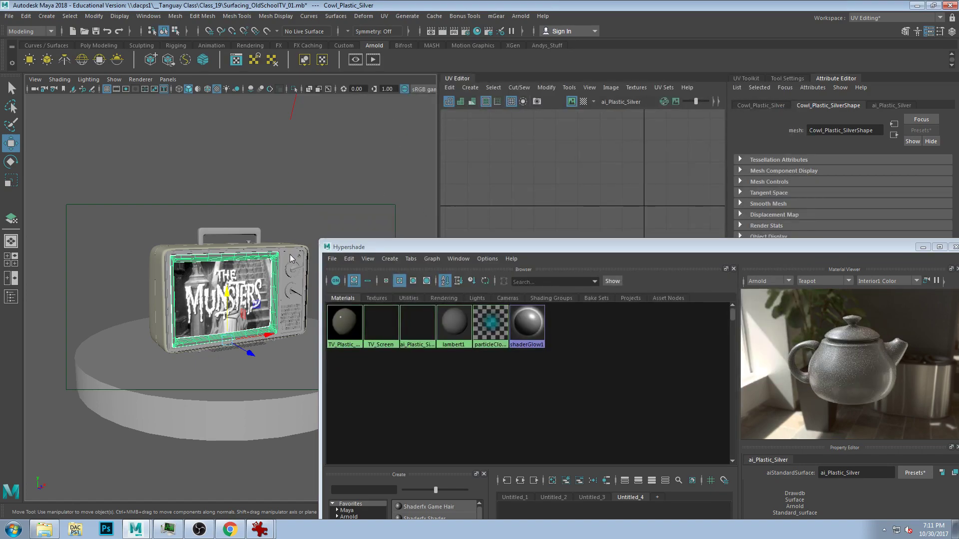
Select the Grill_WoodGrain mesh and frame it up close in the viewport
click(293, 269)
drag(357, 247, 410, 112)
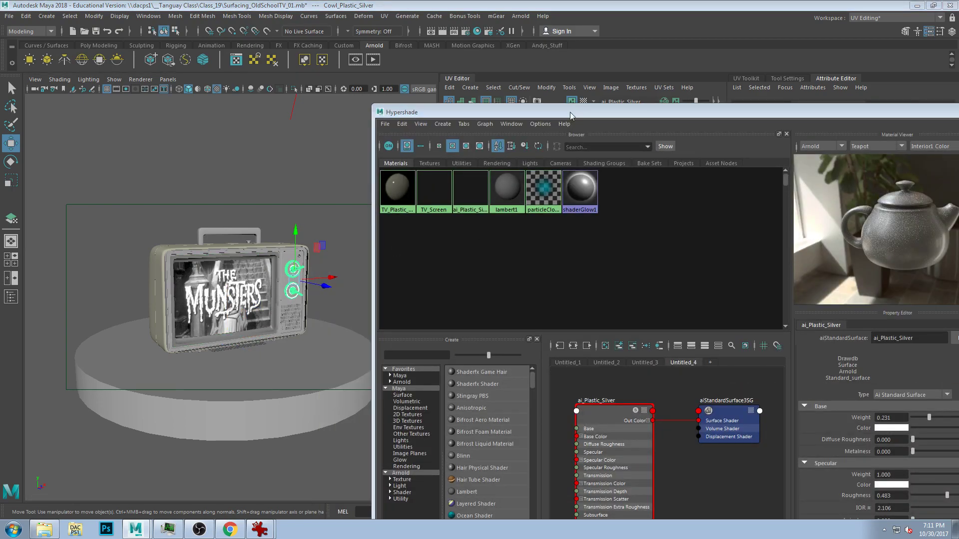
drag(579, 113, 580, 147)
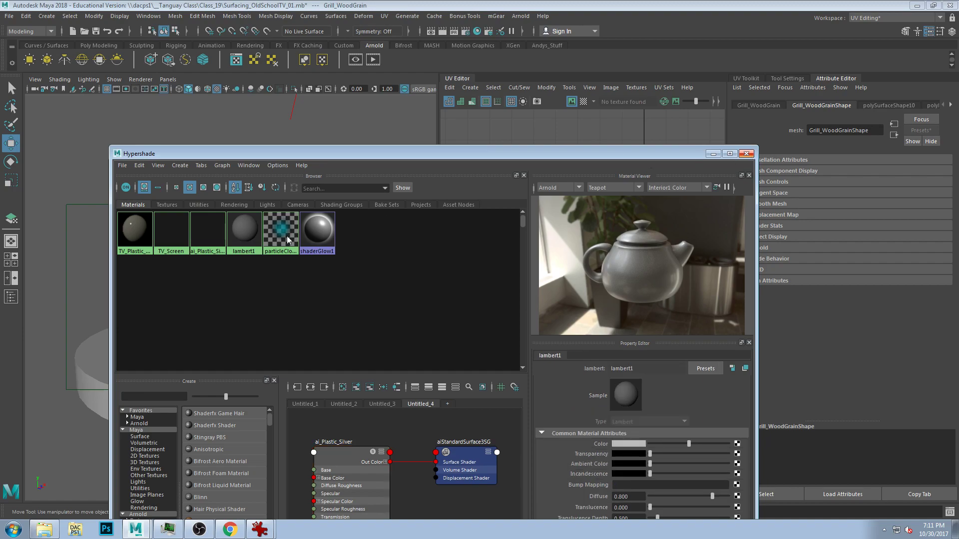
key(alt+Tab)
key(f)
alt+drag(334, 282, 257, 288)
scroll(299, 293, up, 3)
Browse to the Class_19 folder in File Explorer, preview the Texture_Wood-Wallpaper-Background image, and return to Maya
click(59, 532)
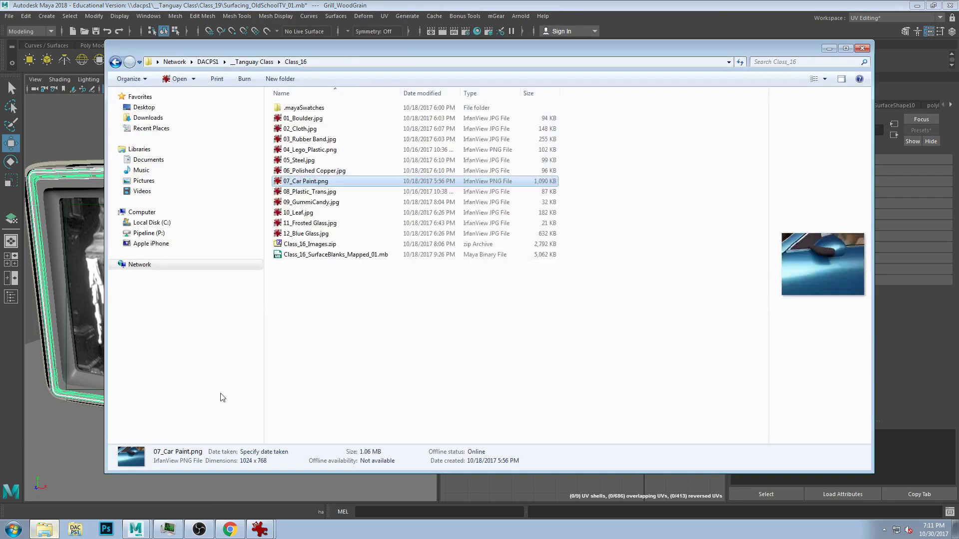
click(256, 62)
double_click(300, 161)
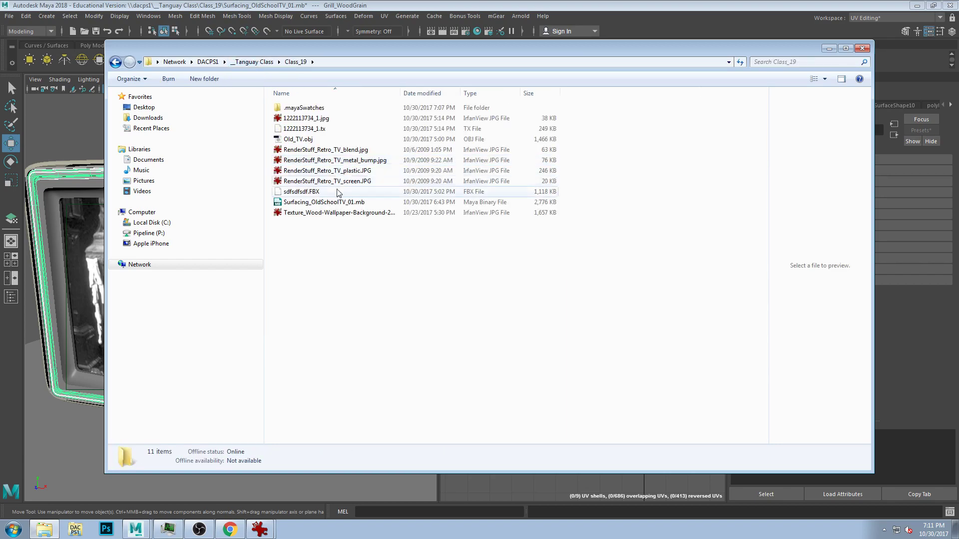
click(325, 214)
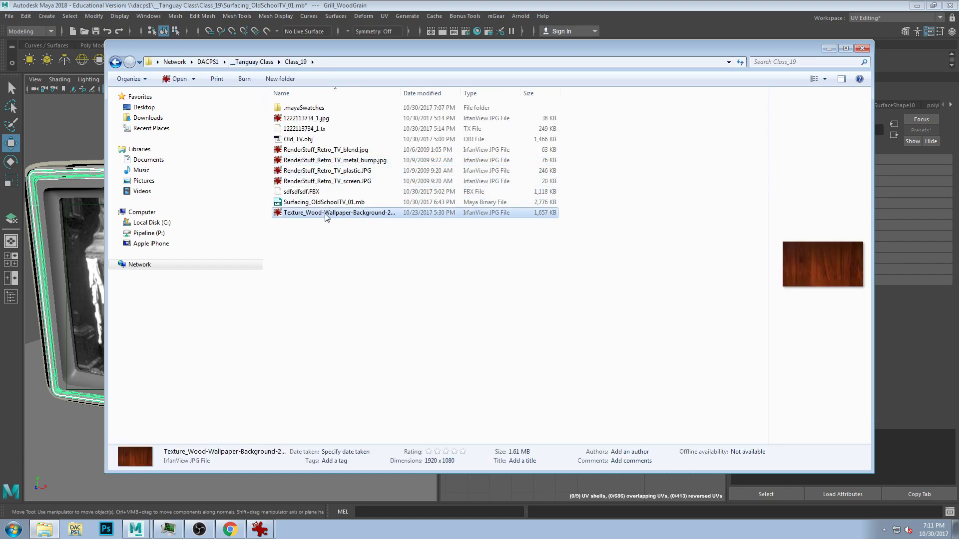
double_click(365, 219)
click(812, 9)
click(333, 5)
Open the Hypershade beside the TV model in the viewport and add a new empty graph tab to it
alt+drag(212, 310, 226, 283)
alt+right_drag(227, 283, 288, 180)
alt+drag(330, 182, 207, 185)
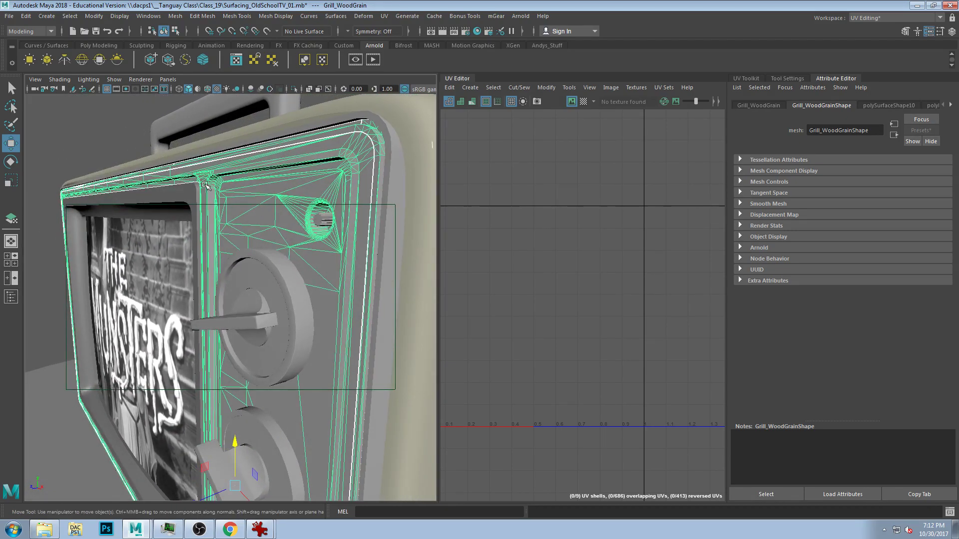
alt+drag(333, 183, 329, 211)
scroll(327, 206, down, 5)
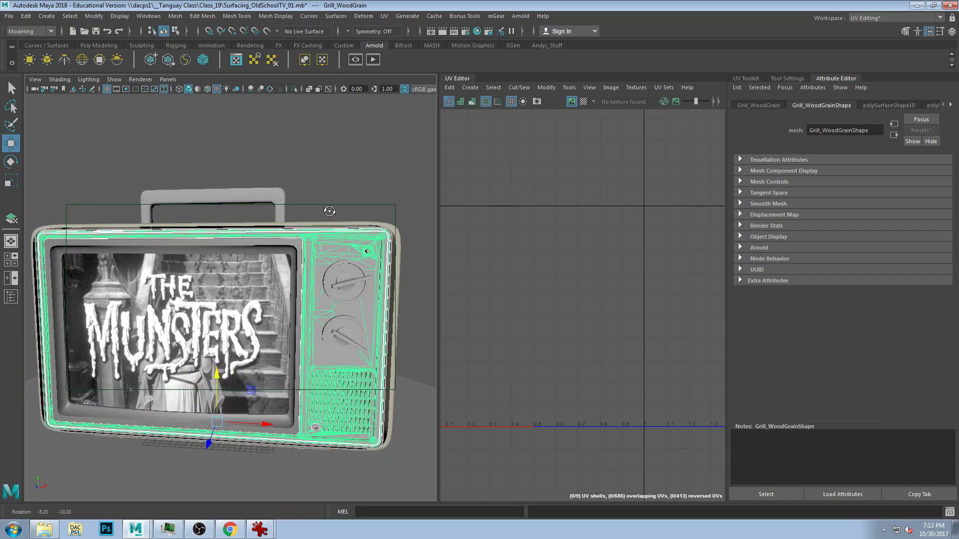
click(477, 31)
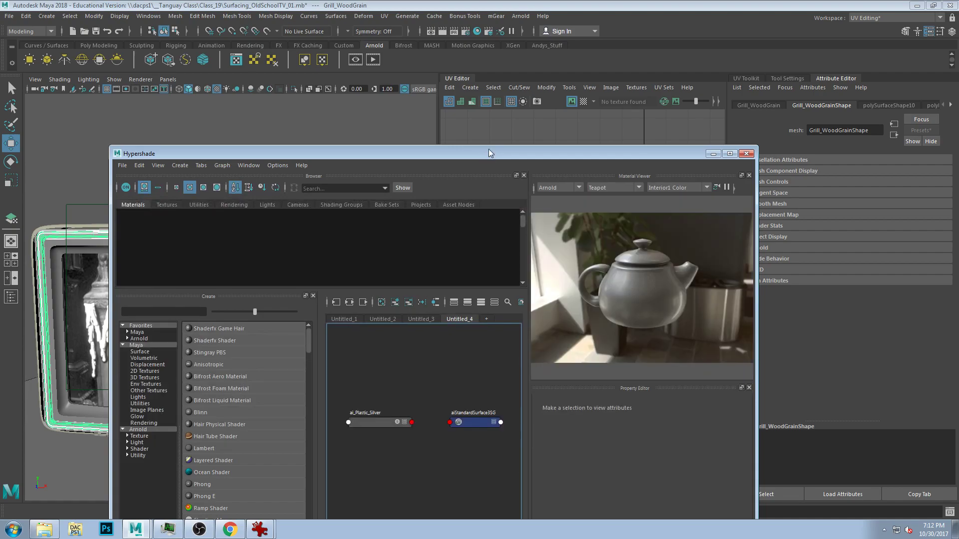
drag(488, 150, 537, 2)
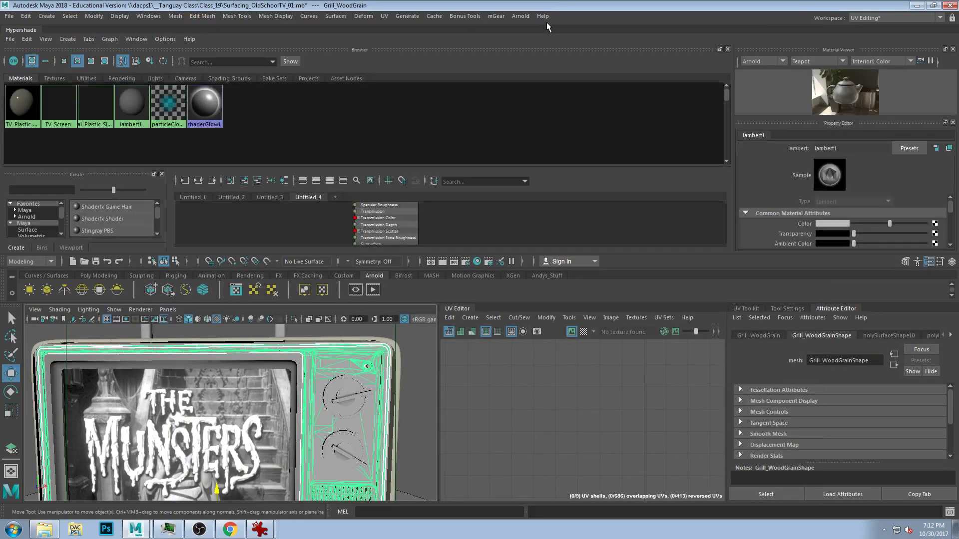
drag(11, 31, 436, 22)
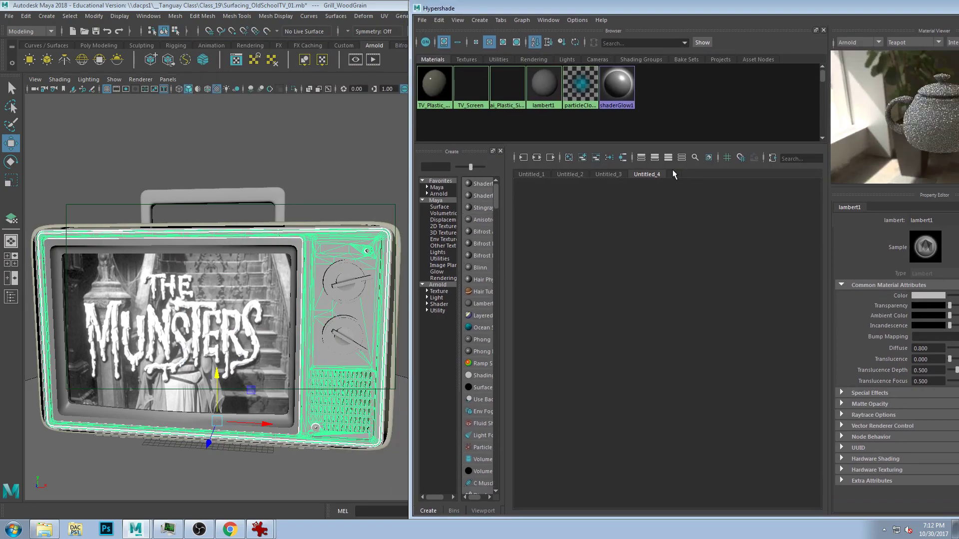
click(672, 173)
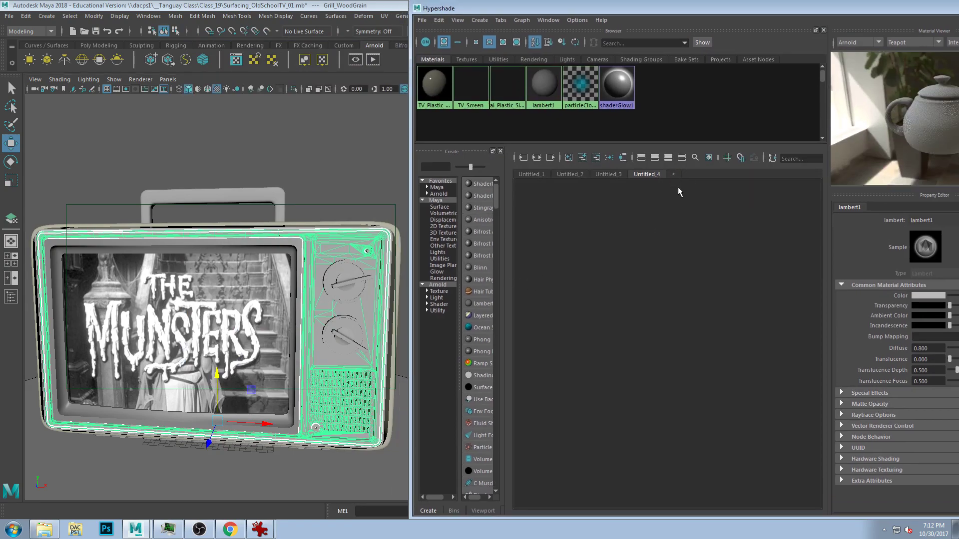
Create an Arnold aiStandardSurface material and rename it ai_TV_Front_FakeWood
click(438, 194)
click(481, 183)
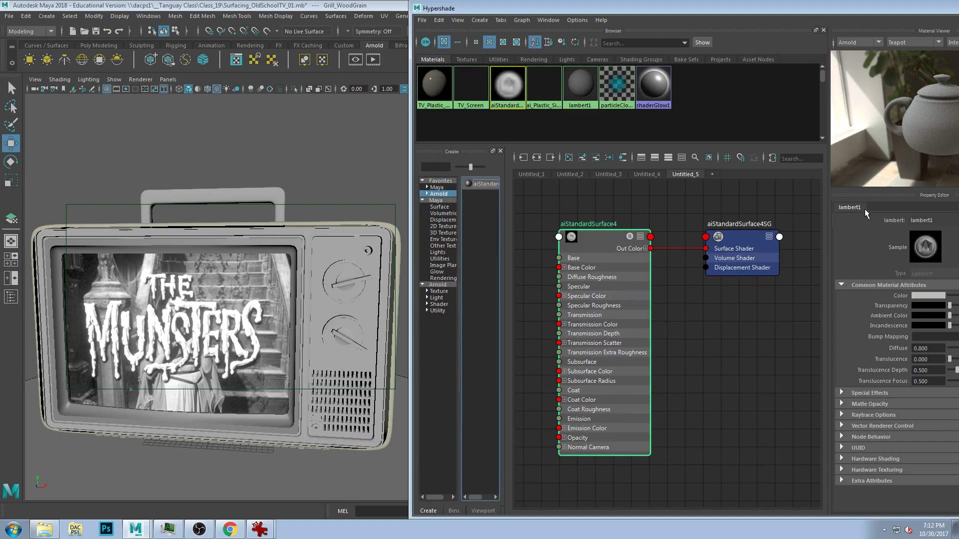
drag(865, 11, 760, 12)
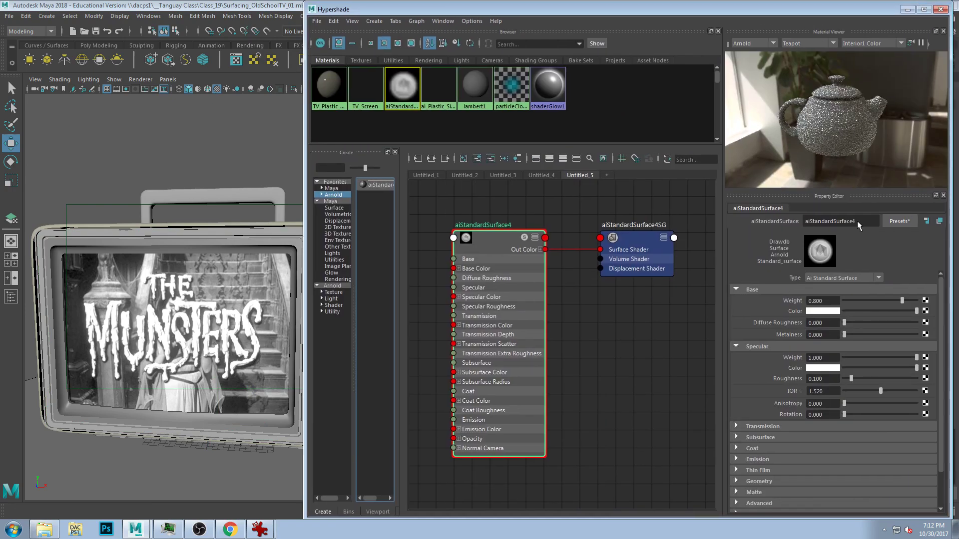
key(ctrl+a)
key(BackSpace)
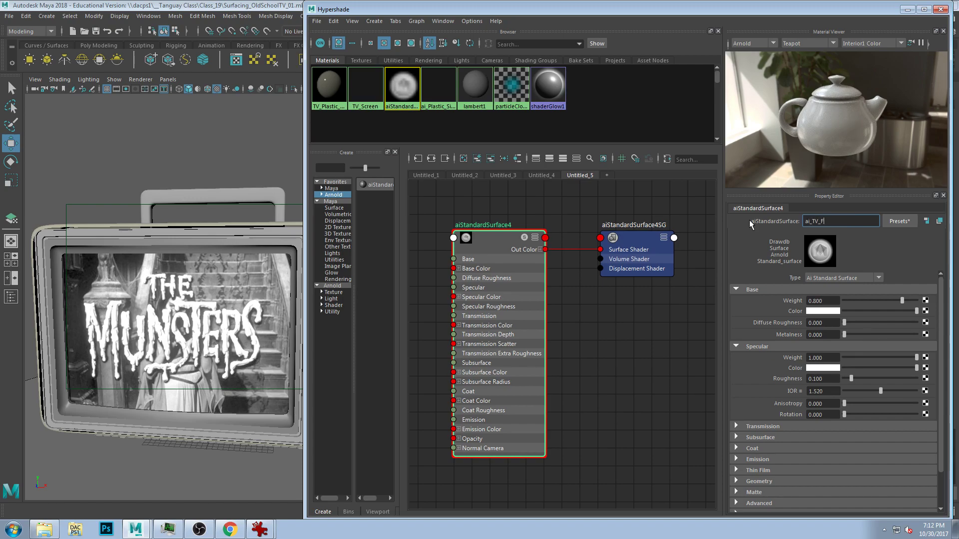
text(ai_TV_Front_FakeWood)
key(Return)
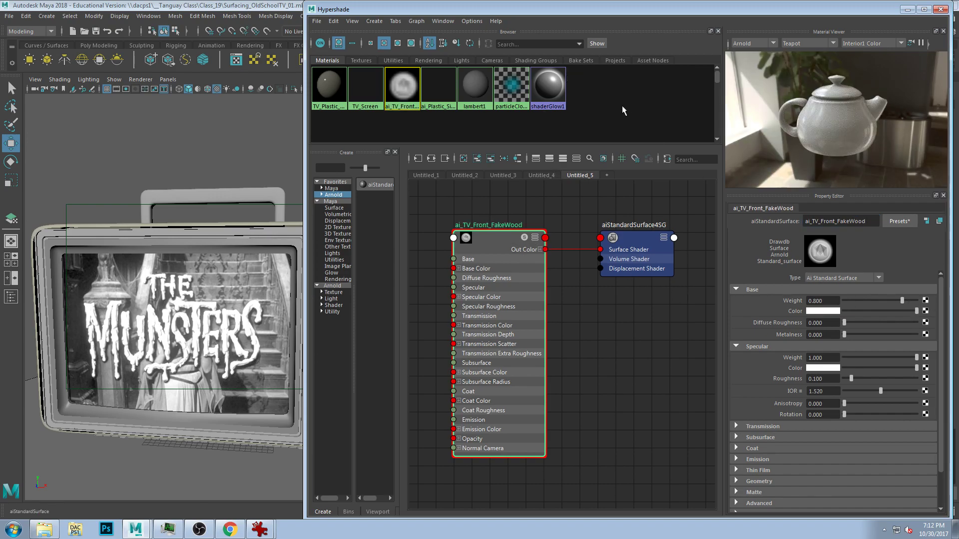
Connect a file texture to the material's base color and load the Texture_Wood-Wallpaper-Background-22.jpg image from the Class_19 folder
click(926, 311)
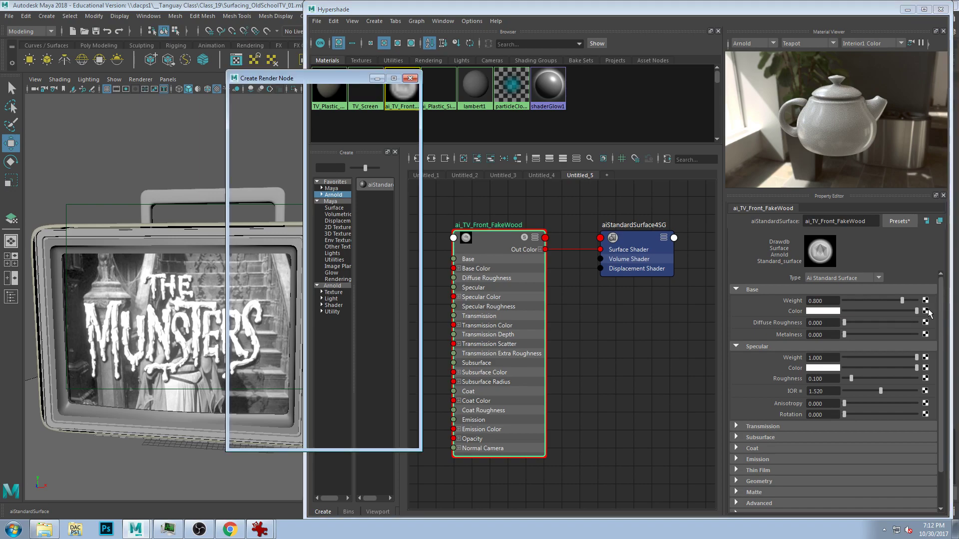
click(313, 157)
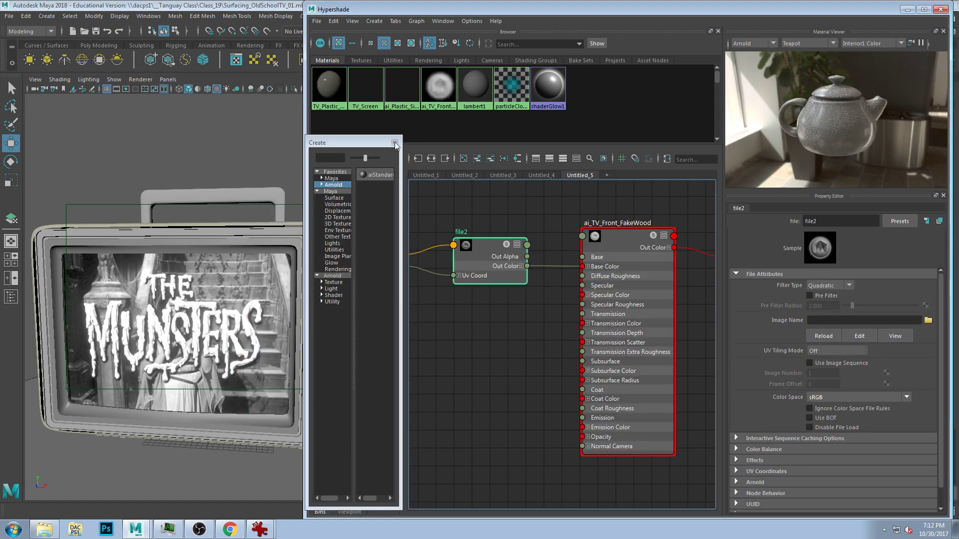
drag(363, 140, 343, 193)
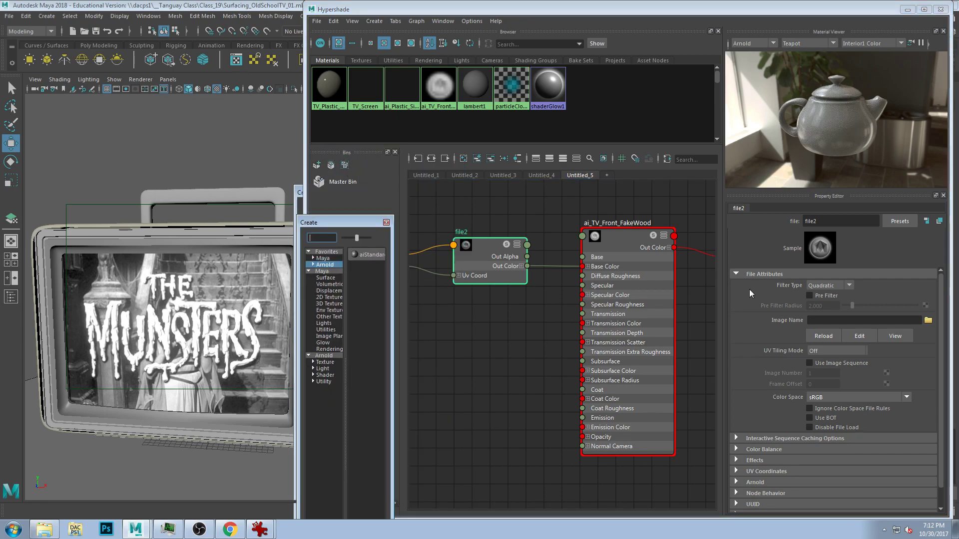
click(927, 320)
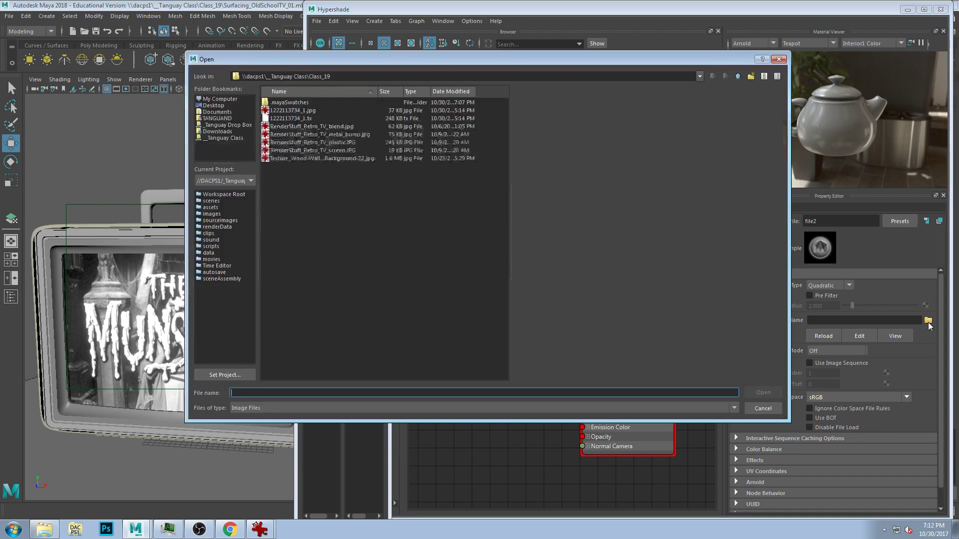
click(314, 158)
click(755, 392)
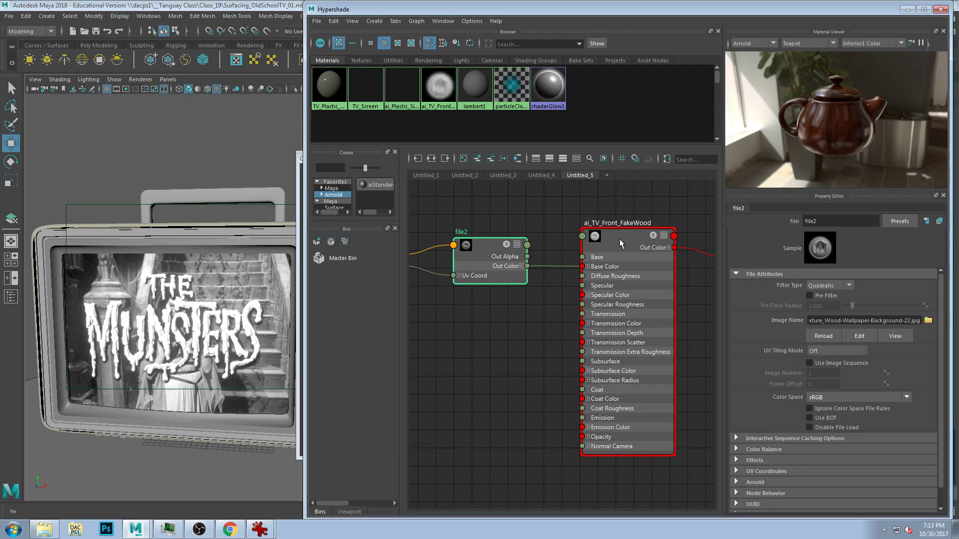
Inspect ai_TV_Front_FakeWood up close on the preview teapot and set its specular IOR to 1.35
click(837, 100)
scroll(819, 103, up, 5)
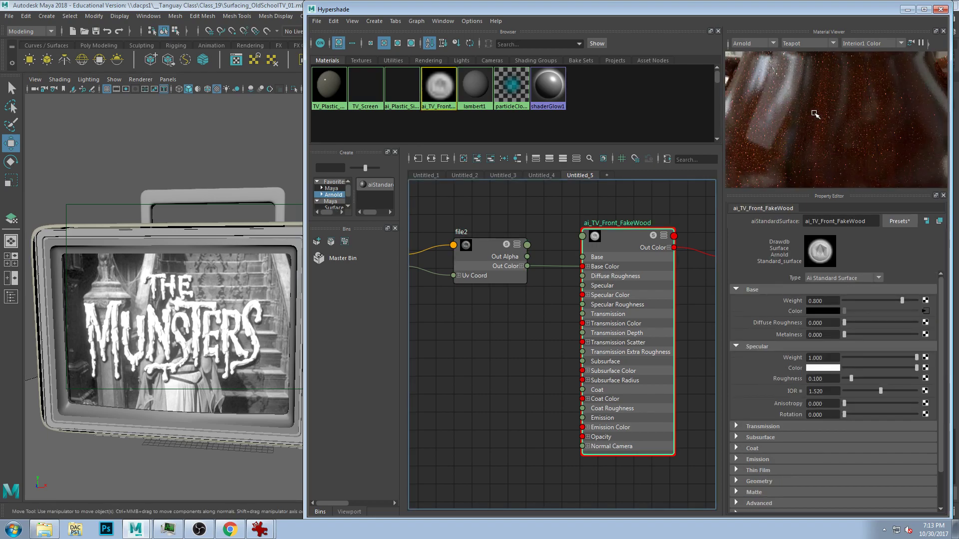
alt+drag(780, 113, 786, 113)
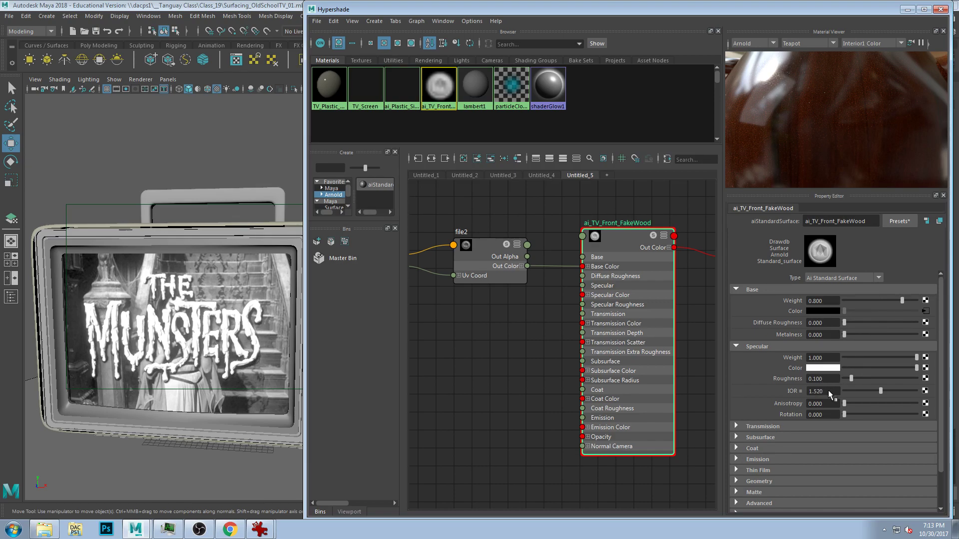
drag(829, 394, 793, 393)
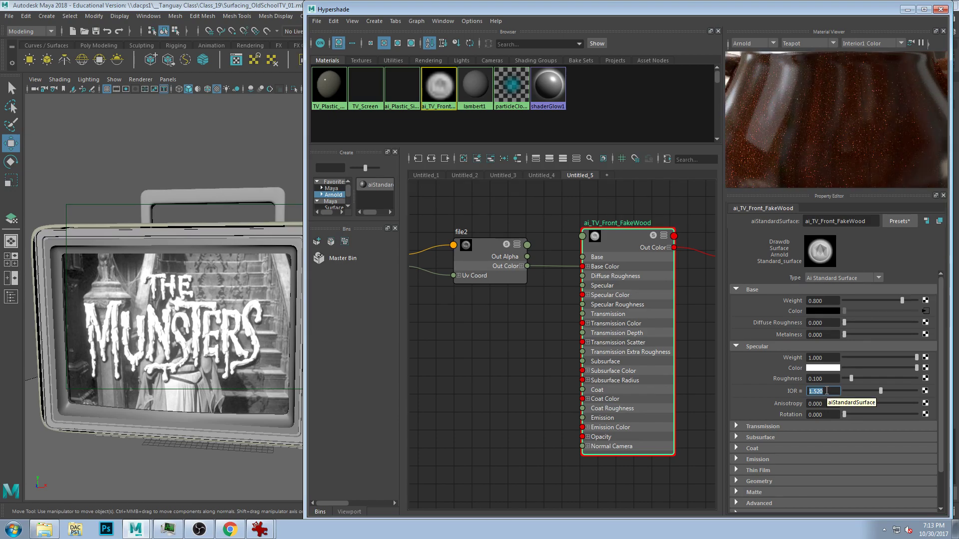
text(11.35)
key(Return)
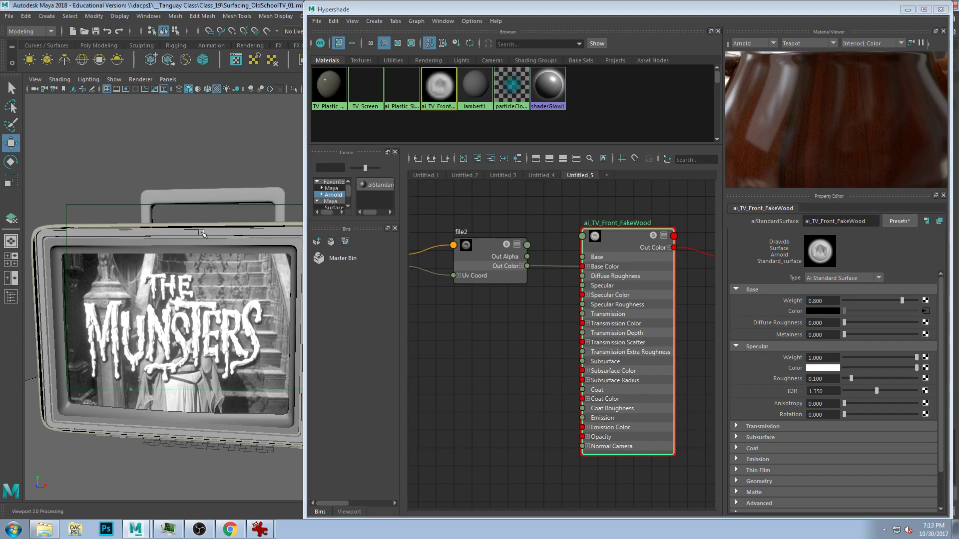
Assign the ai_TV_Front_FakeWood material to the Grill_WoodGrain mesh and reselect the mesh in the viewport
click(202, 233)
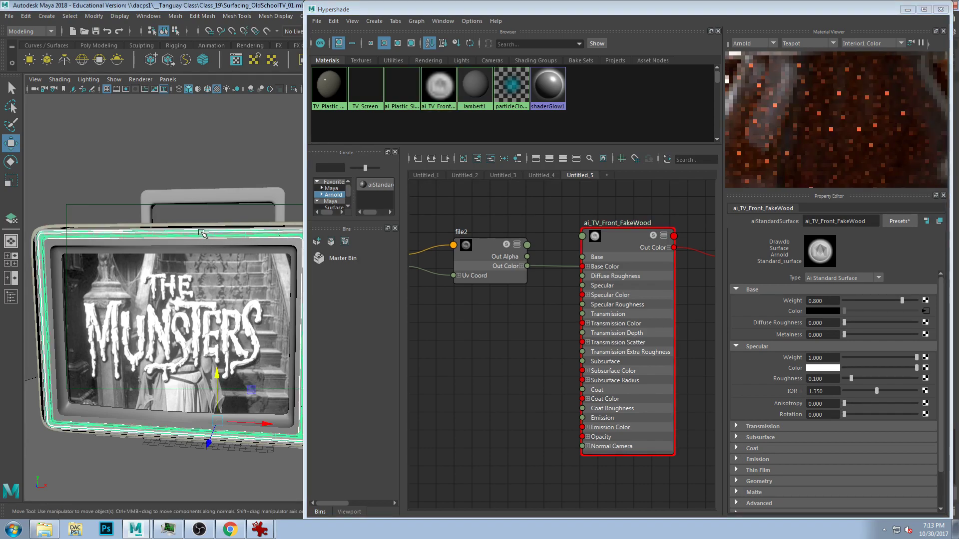
click(626, 242)
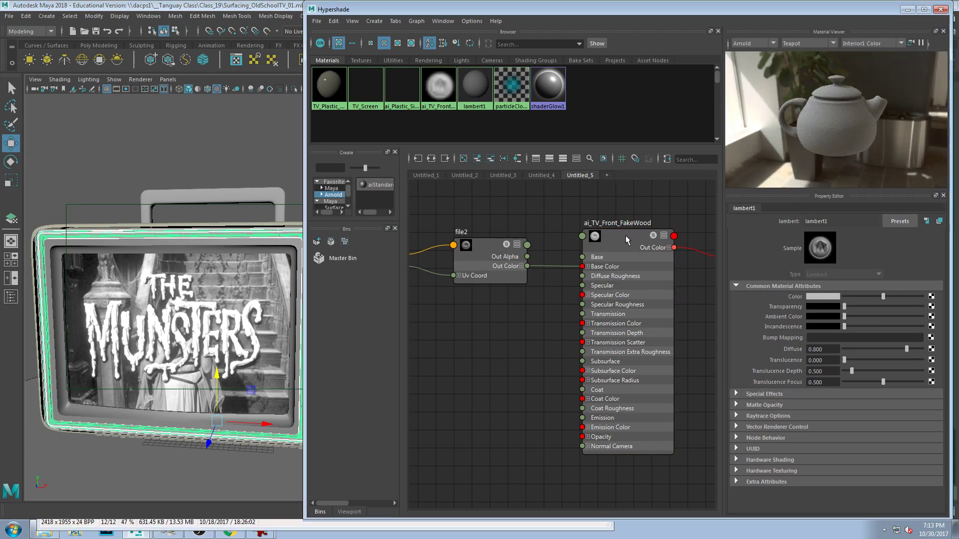
click(624, 234)
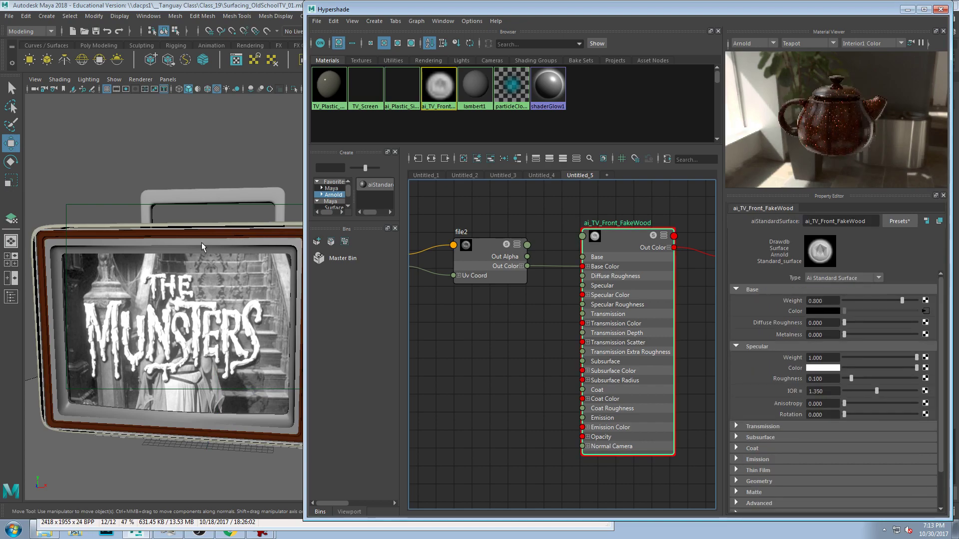
click(259, 237)
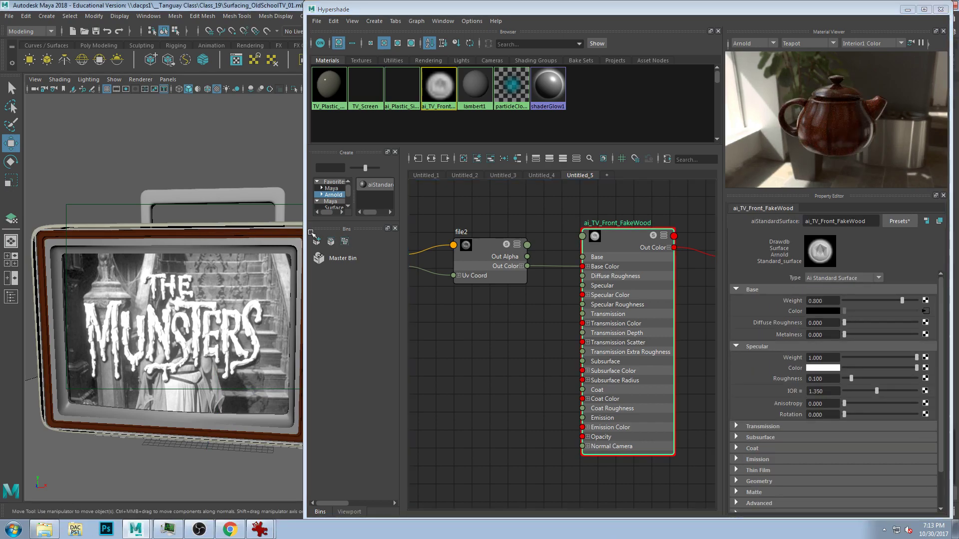
click(637, 237)
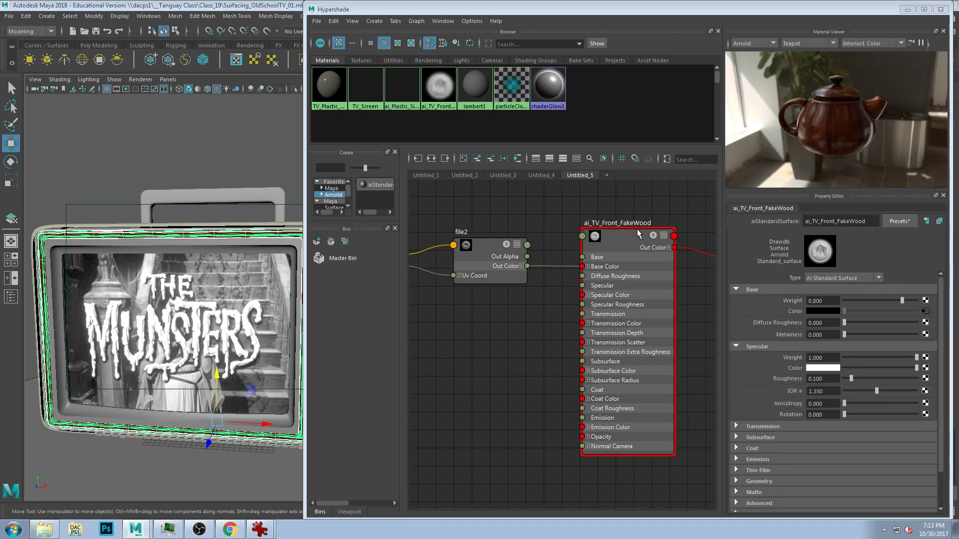
right_click(633, 235)
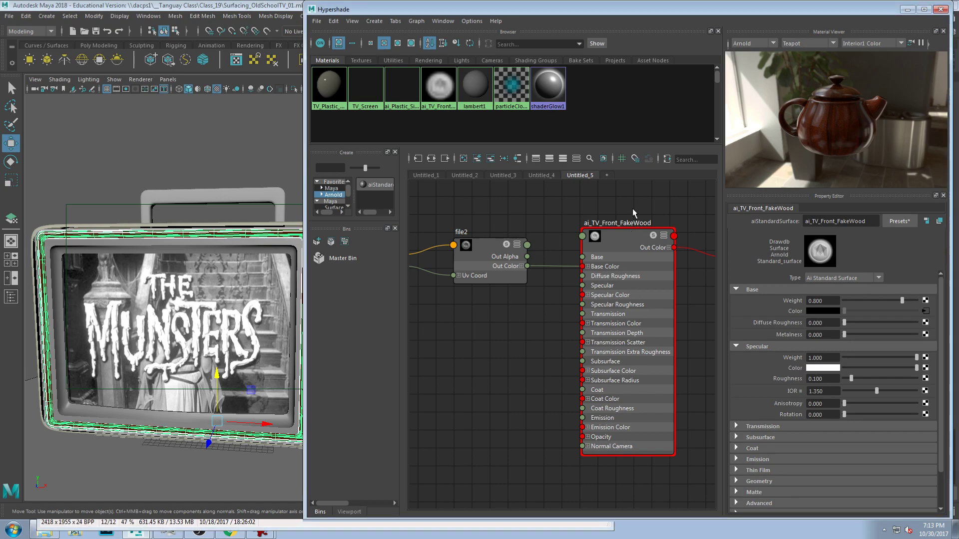
click(625, 234)
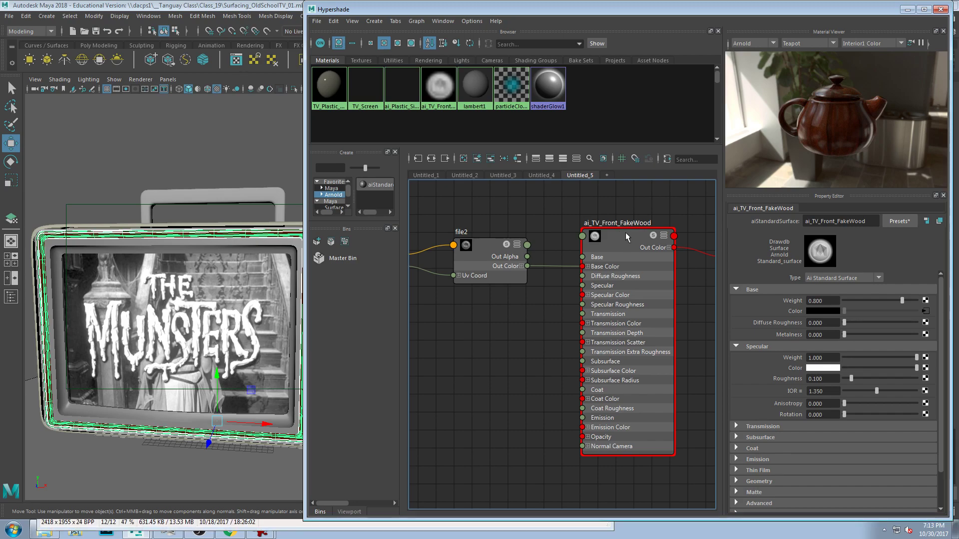
click(617, 244)
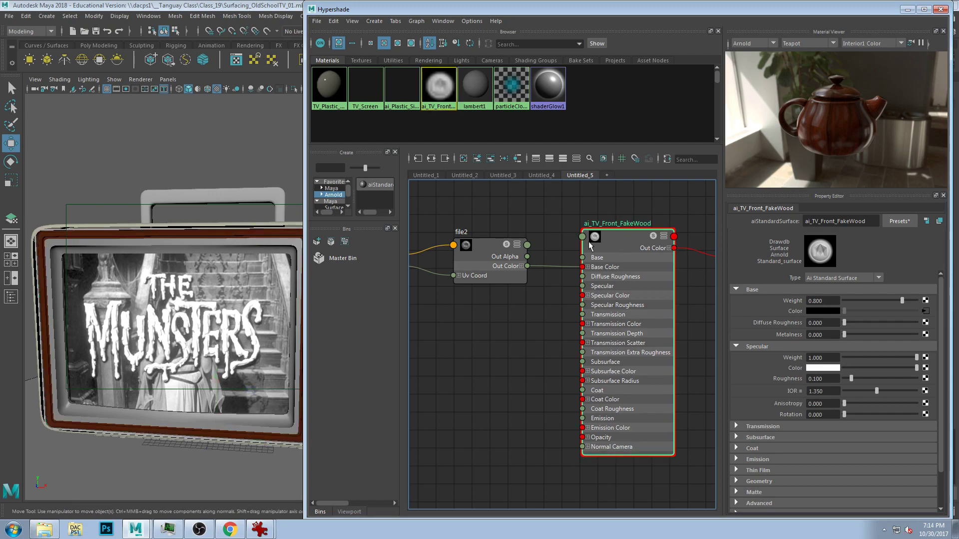
click(191, 231)
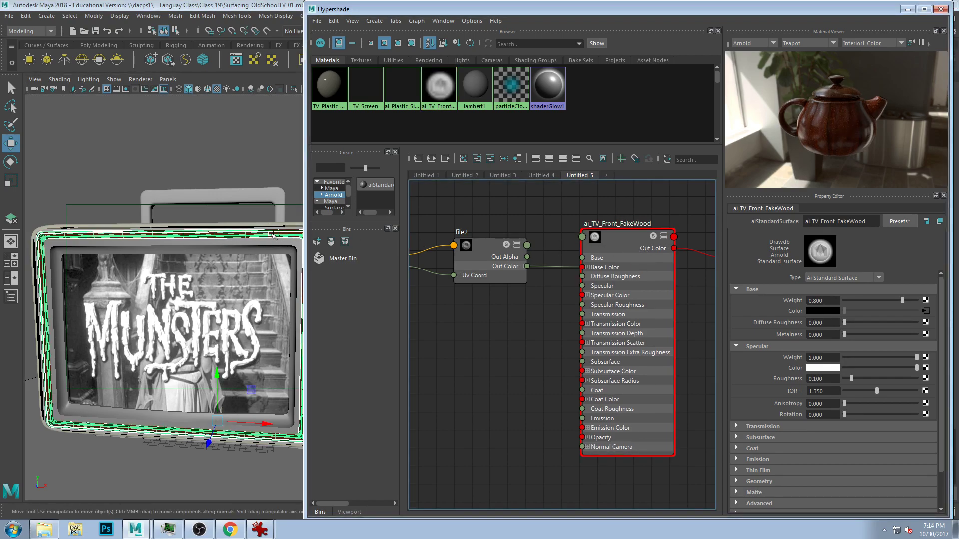
Minimize the Hypershade and render a close-up of the TV's knobs and wood front in the Arnold RenderView
drag(865, 16, 754, 58)
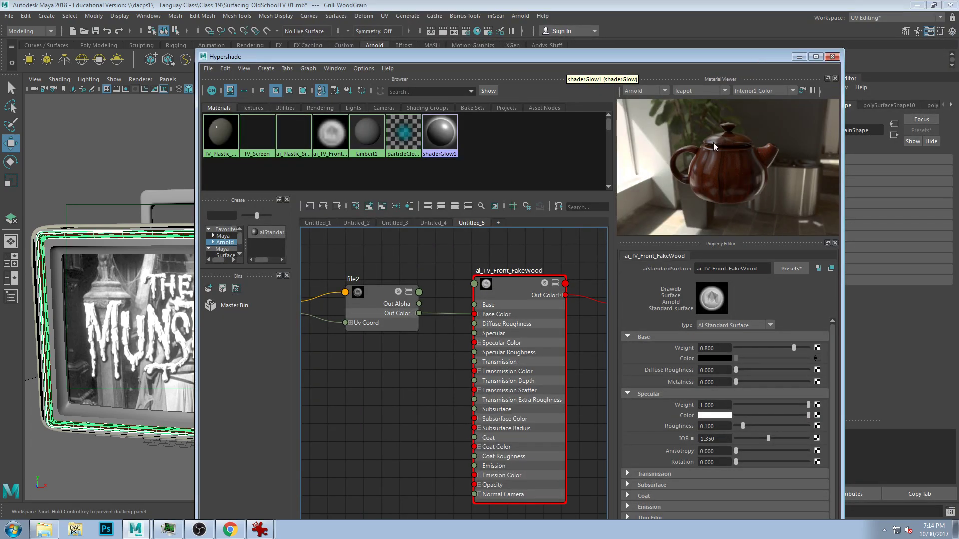
click(799, 56)
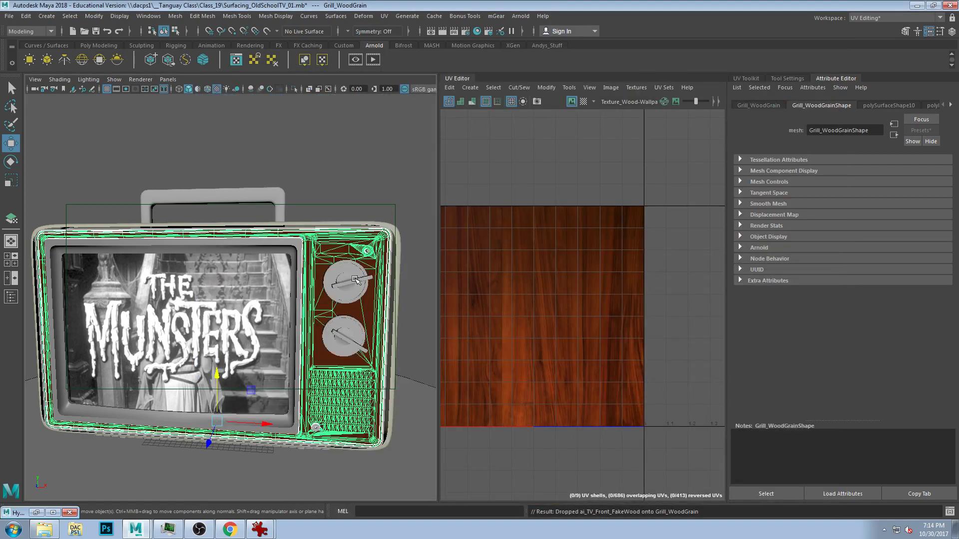
alt+drag(338, 325, 320, 111)
scroll(290, 316, up, 3)
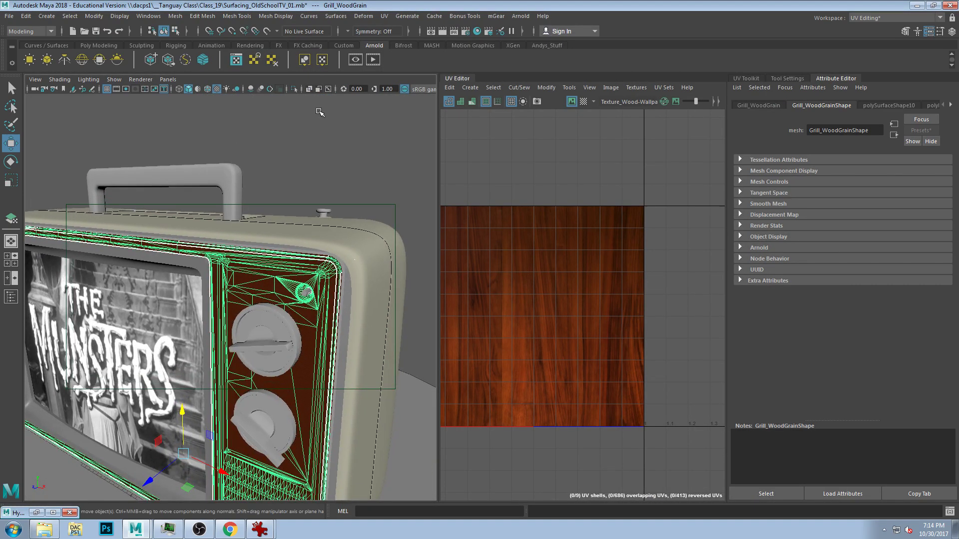
click(371, 64)
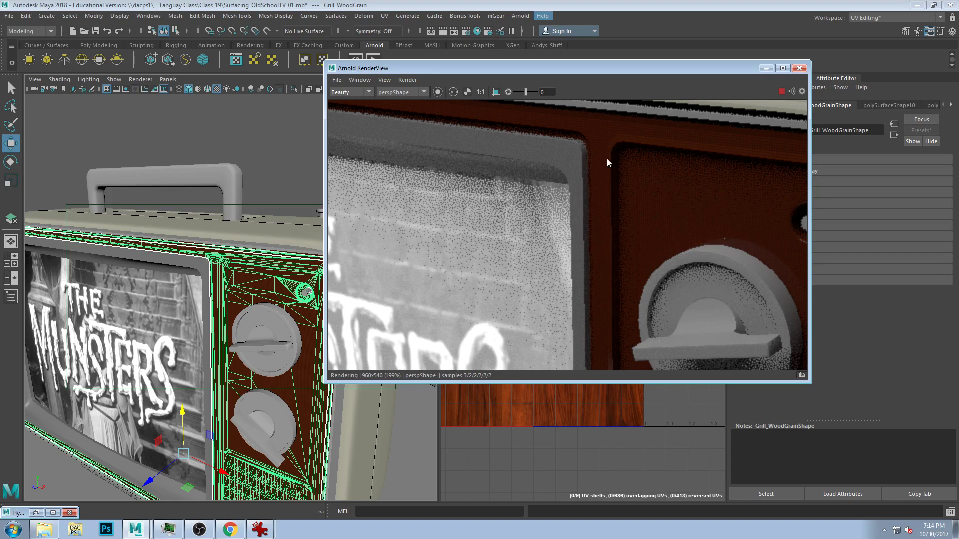
Close the render preview and inspect the television's wood-grain front from the front and the side
click(799, 68)
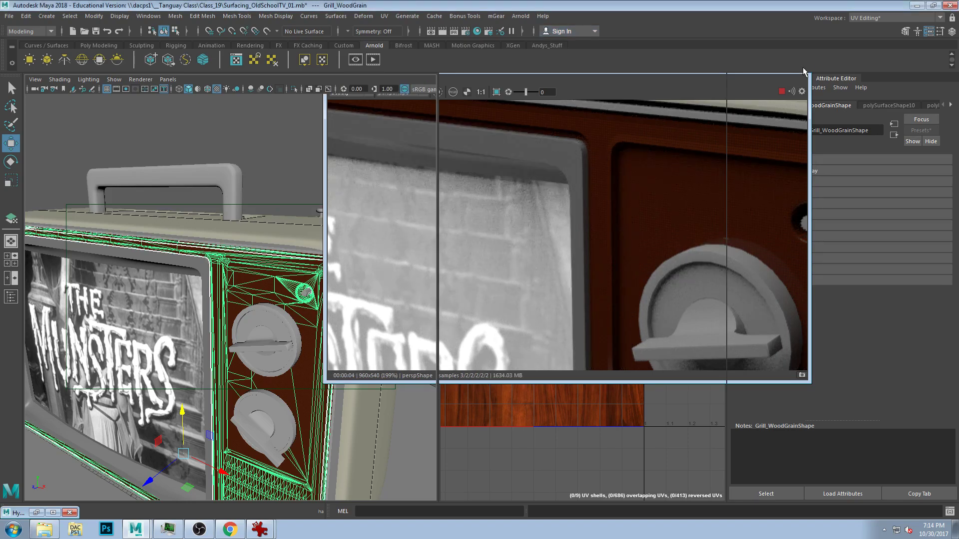
alt+right_drag(251, 308, 223, 305)
alt+drag(239, 302, 296, 291)
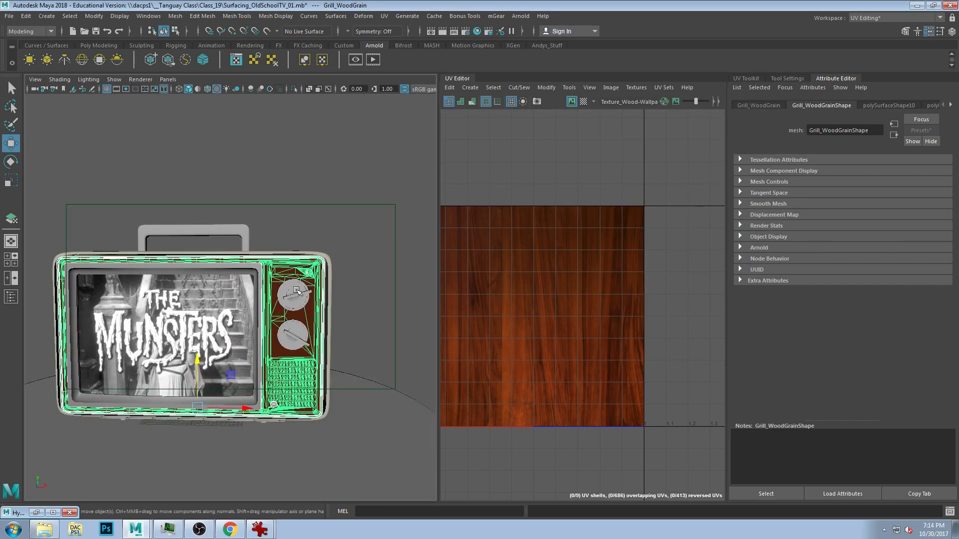
alt+middle_drag(312, 223, 362, 201)
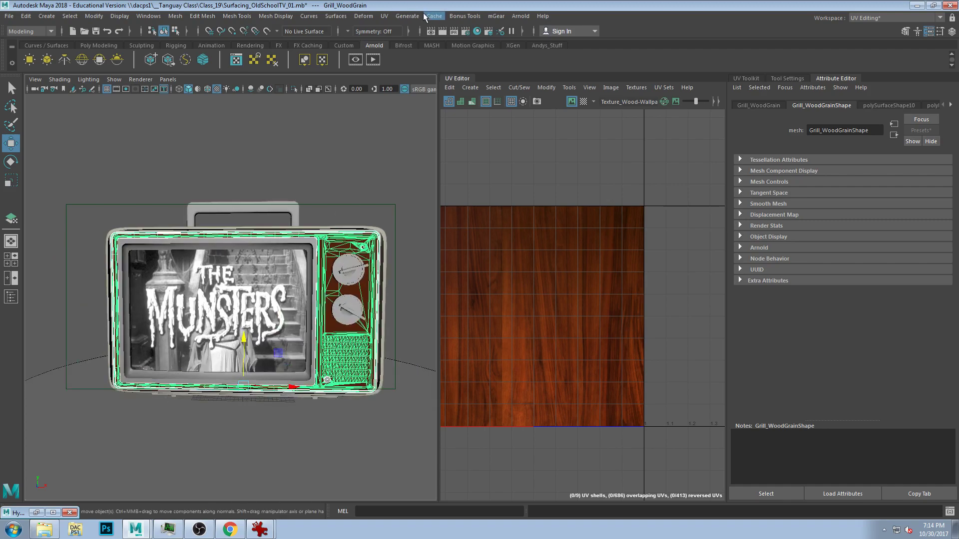
click(386, 19)
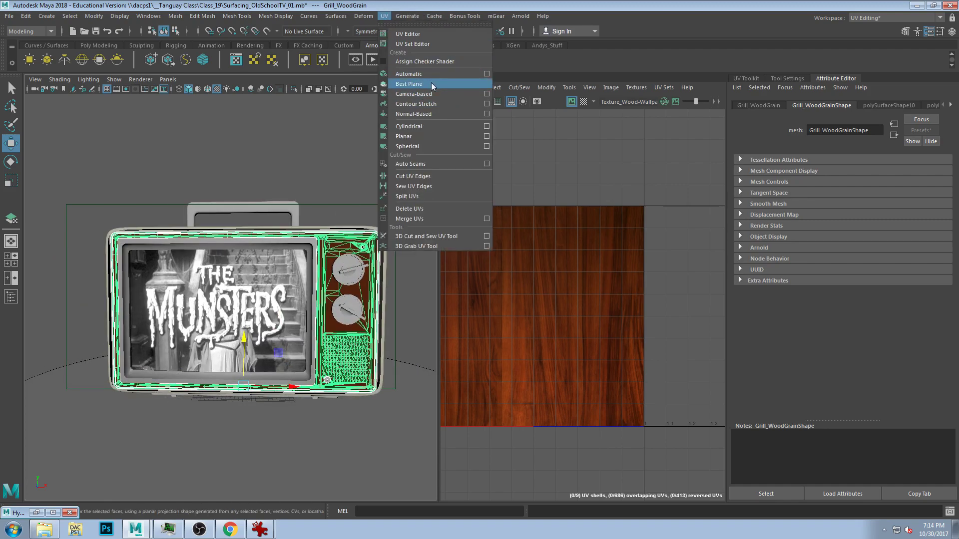
click(260, 330)
alt+drag(260, 329, 194, 349)
alt+drag(124, 419, 145, 366)
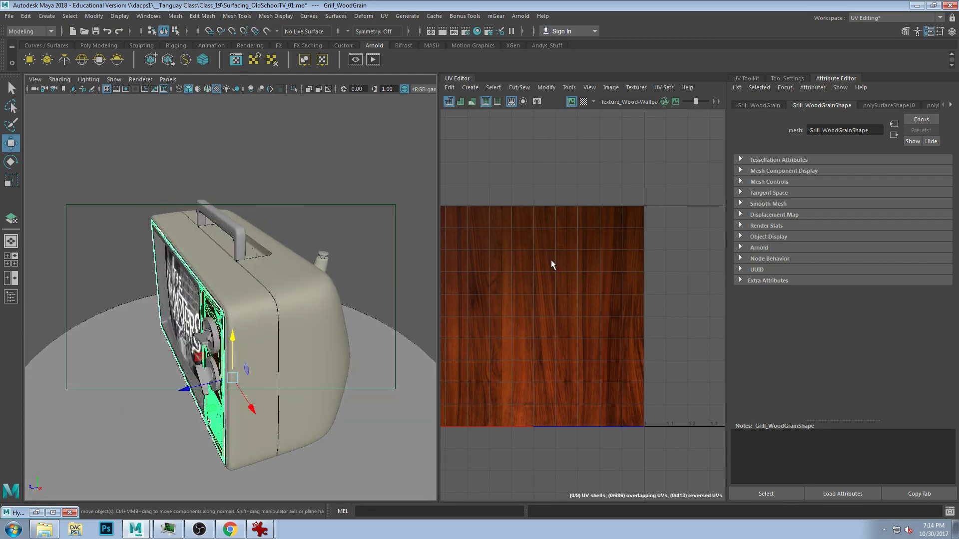
alt+drag(194, 314, 287, 289)
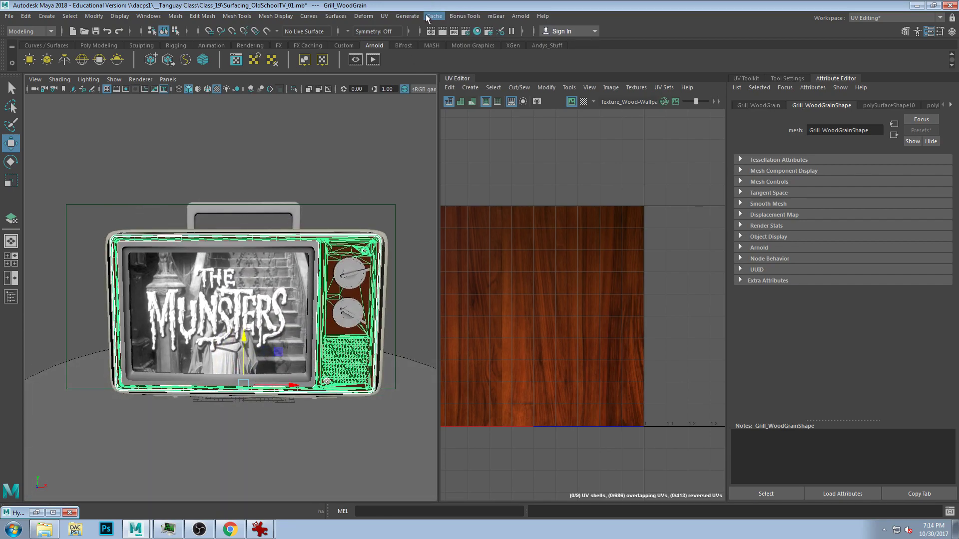
Project new UVs for all faces of the wood-grain front with Best Plane, using a flat control-panel face as reference
click(384, 16)
click(445, 88)
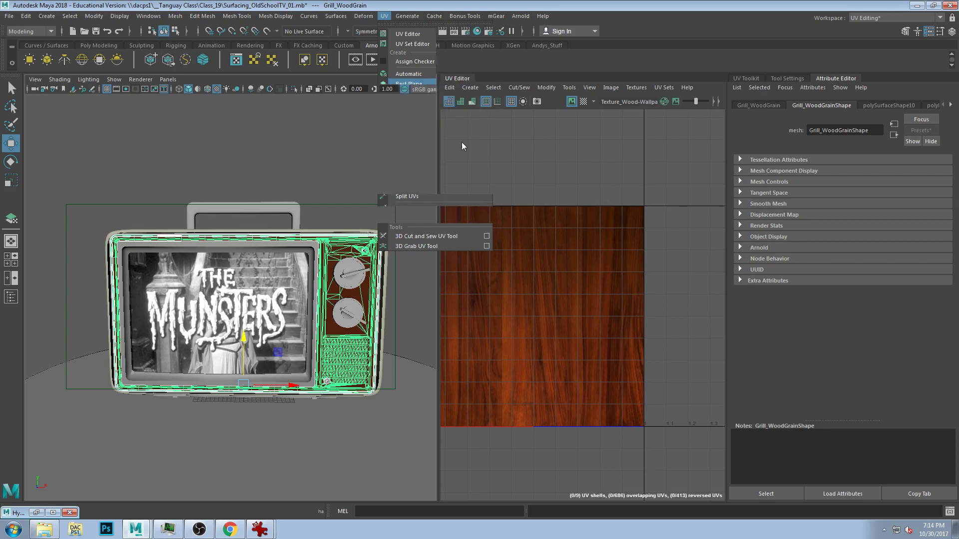
click(350, 293)
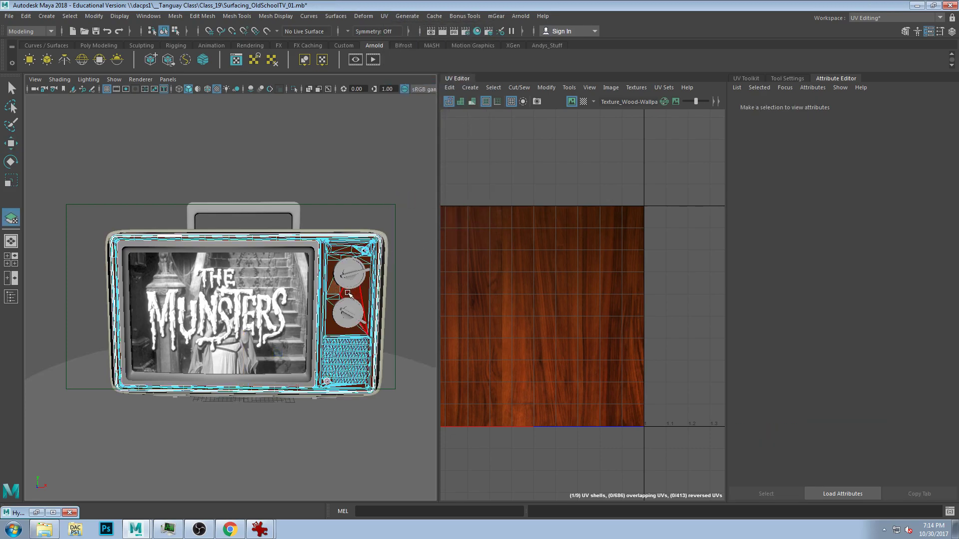
key(ctrl+shift+a)
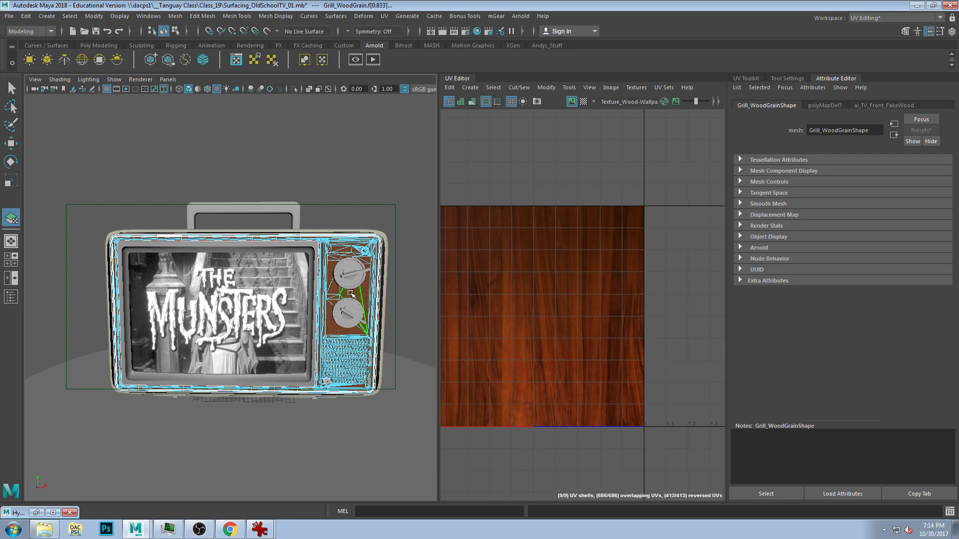
click(351, 293)
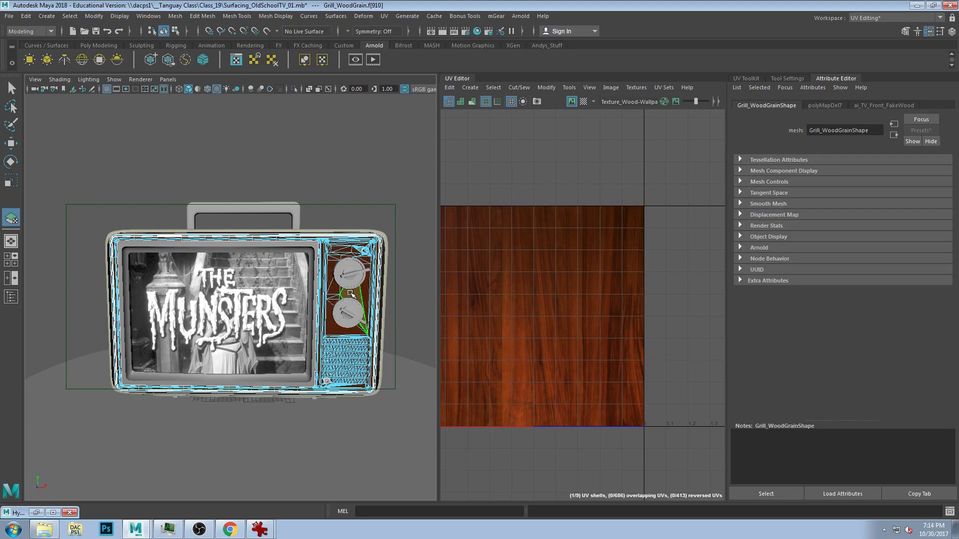
key(ctrl+shift+a)
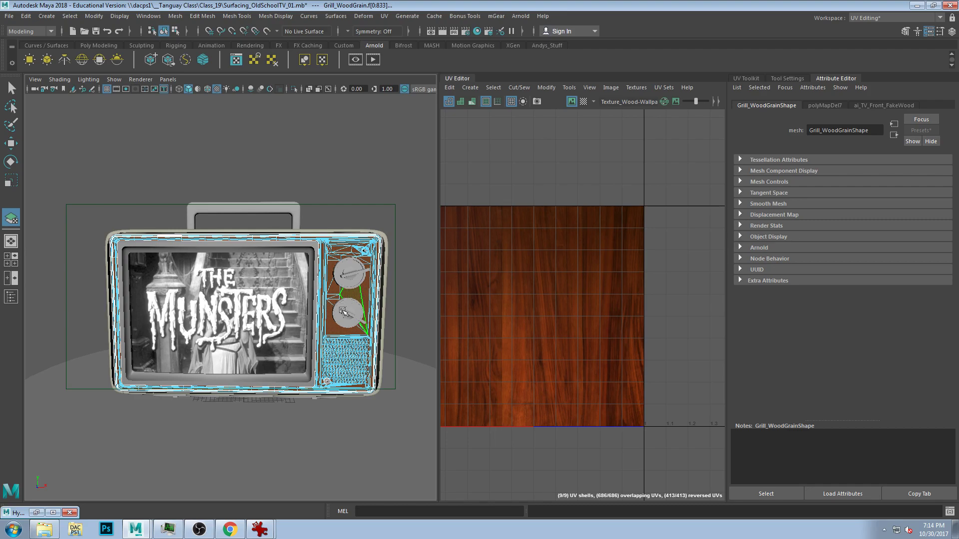
key(ctrl+z)
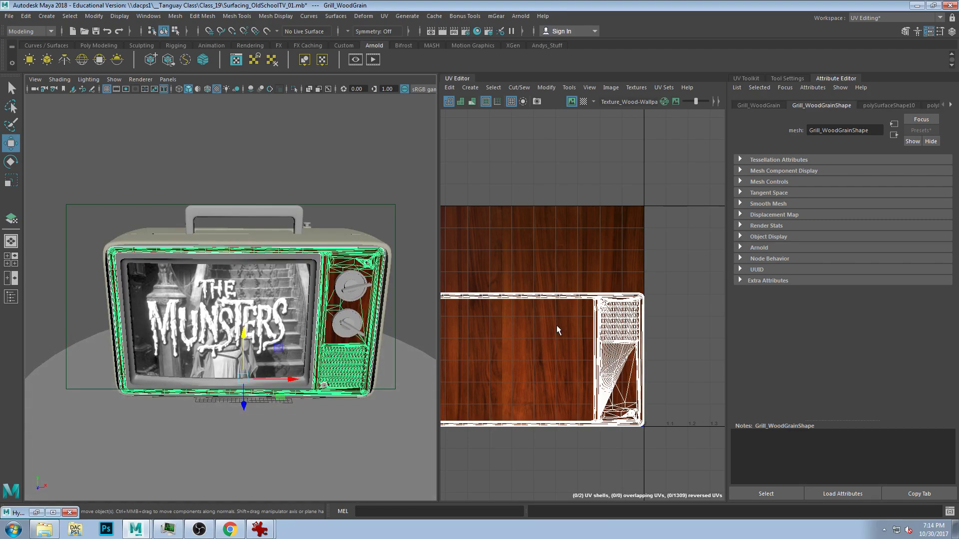
Examine the projected UV layout and how the wood texture follows the control panel around the knobs
scroll(341, 303, up, 3)
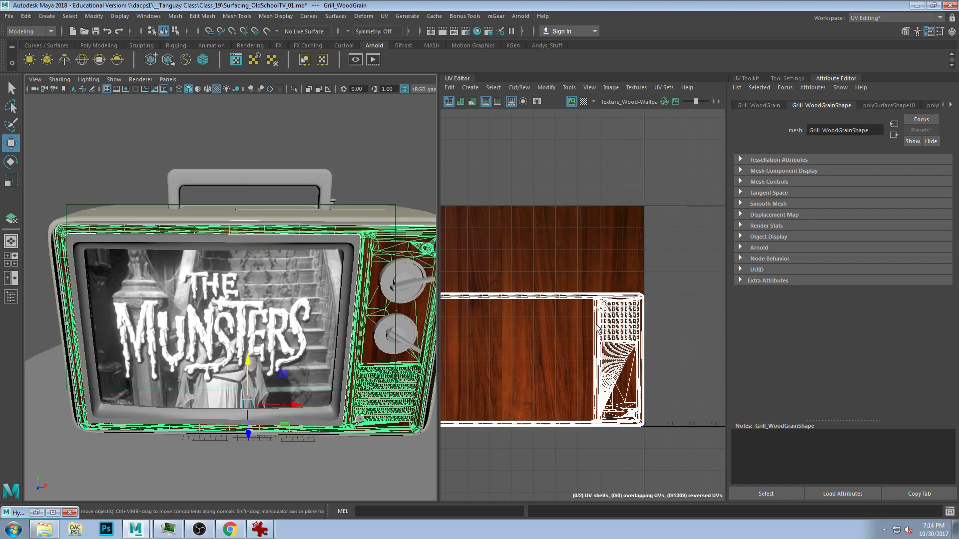
scroll(599, 329, up, 6)
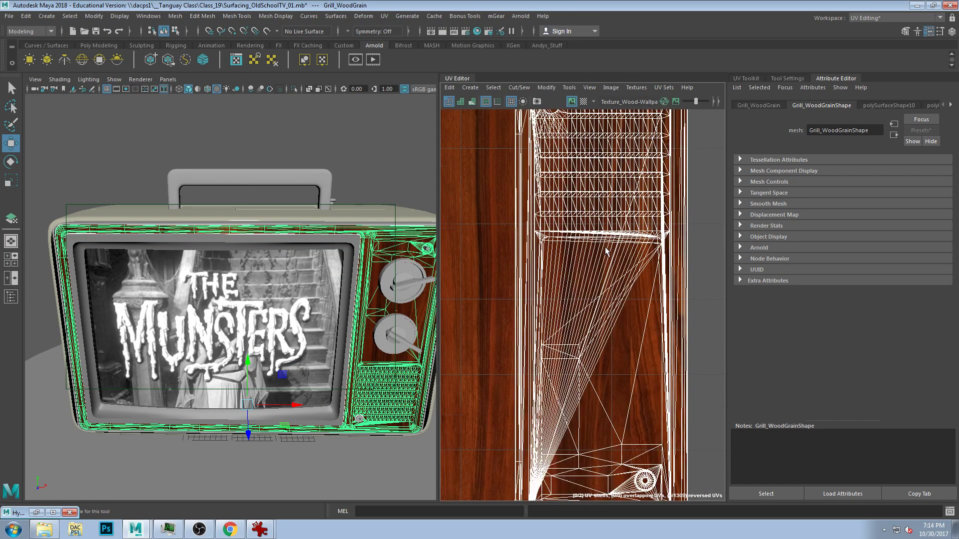
scroll(606, 251, down, 1)
alt+drag(415, 334, 375, 330)
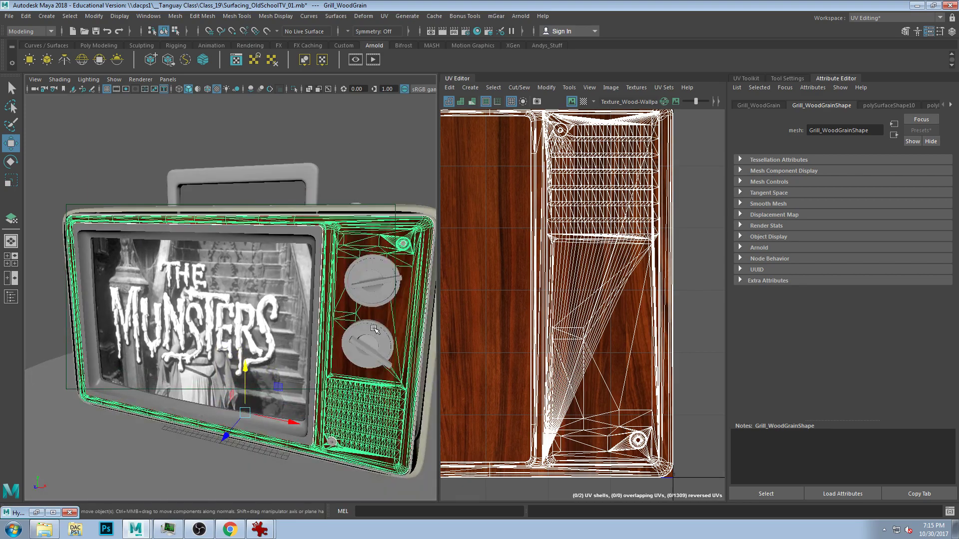
scroll(375, 329, up, 4)
alt+middle_drag(402, 293, 252, 349)
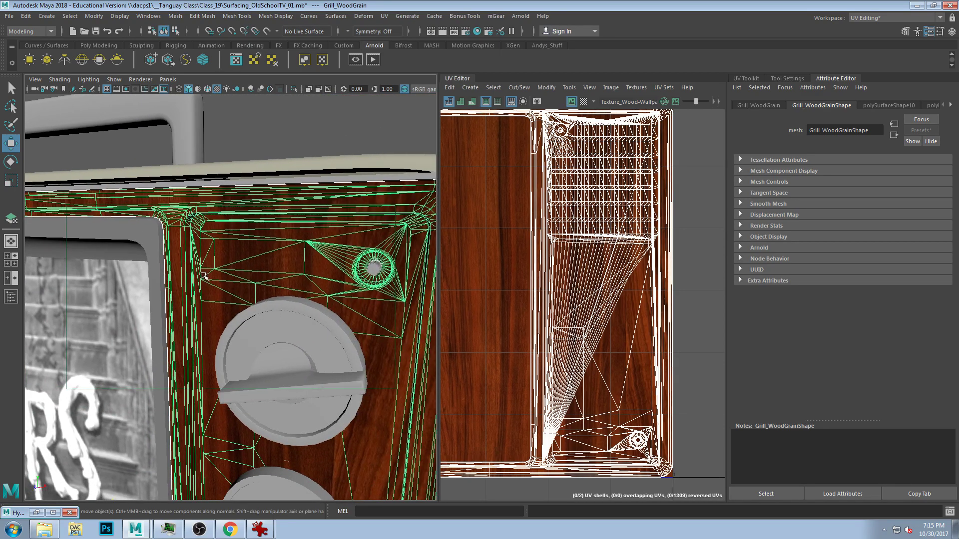
alt+drag(181, 287, 223, 280)
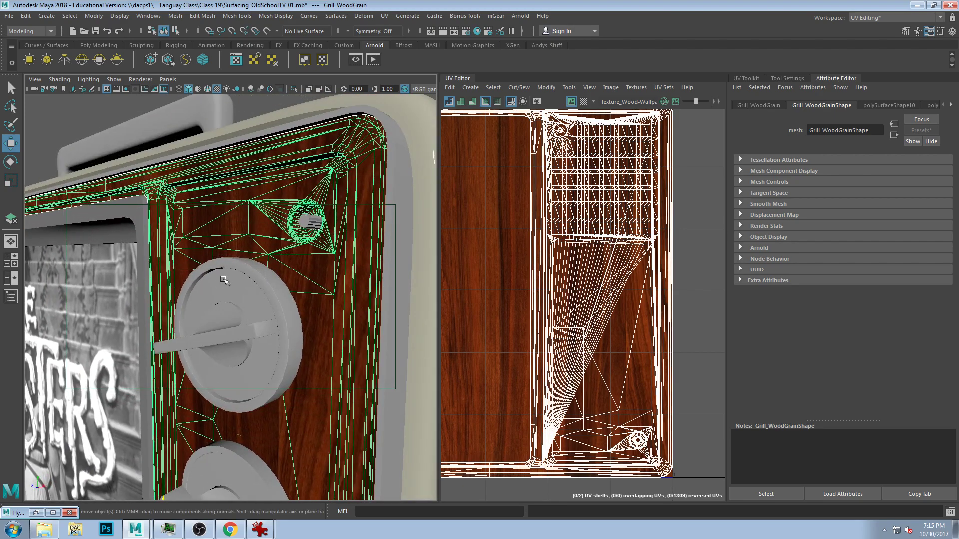
alt+drag(182, 238, 211, 216)
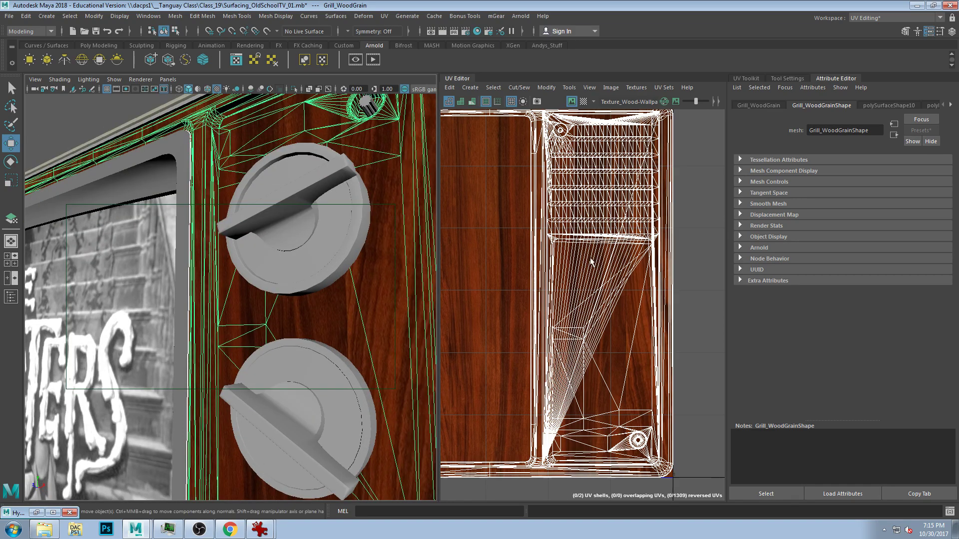
scroll(572, 145, up, 8)
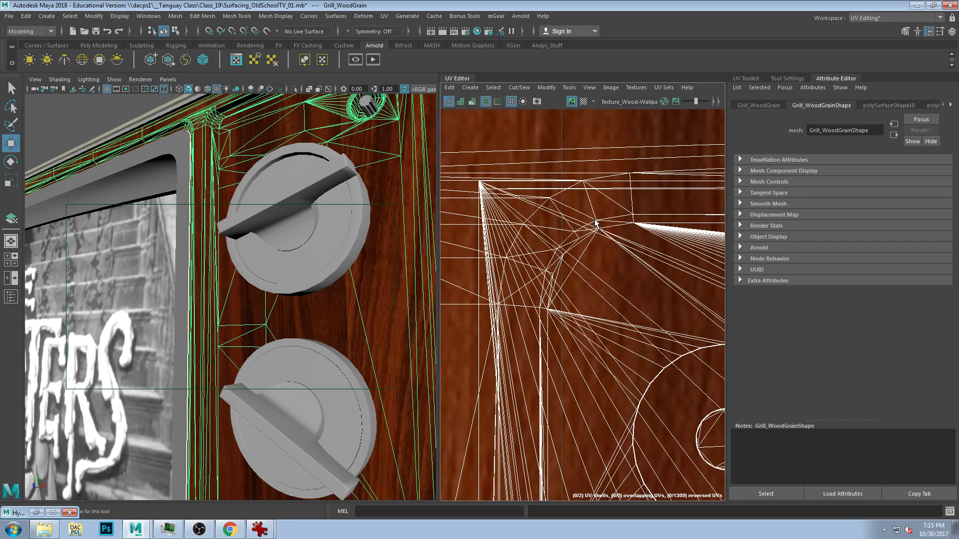
Switch to UV selection and pick single UVs around the panel corner beside the small circle
right_drag(627, 221, 644, 220)
click(597, 220)
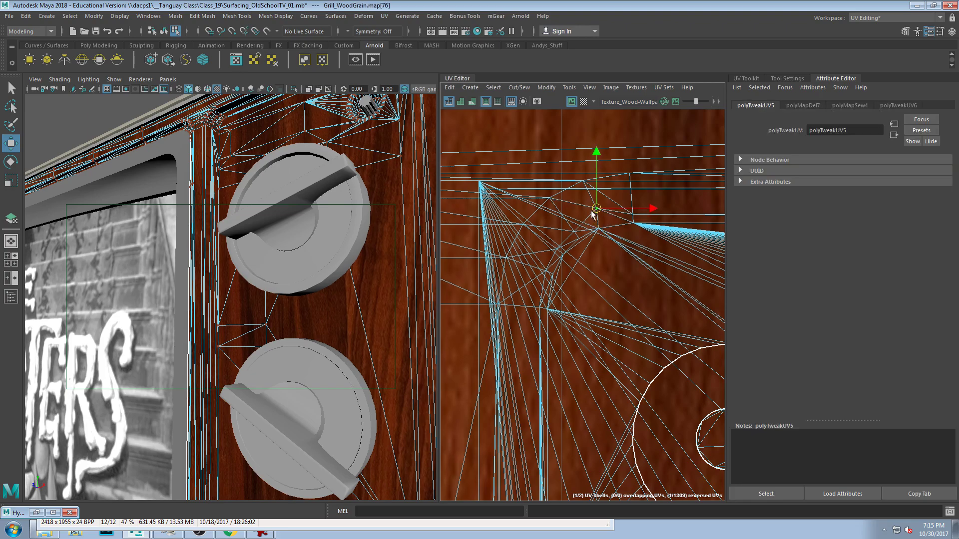
click(598, 230)
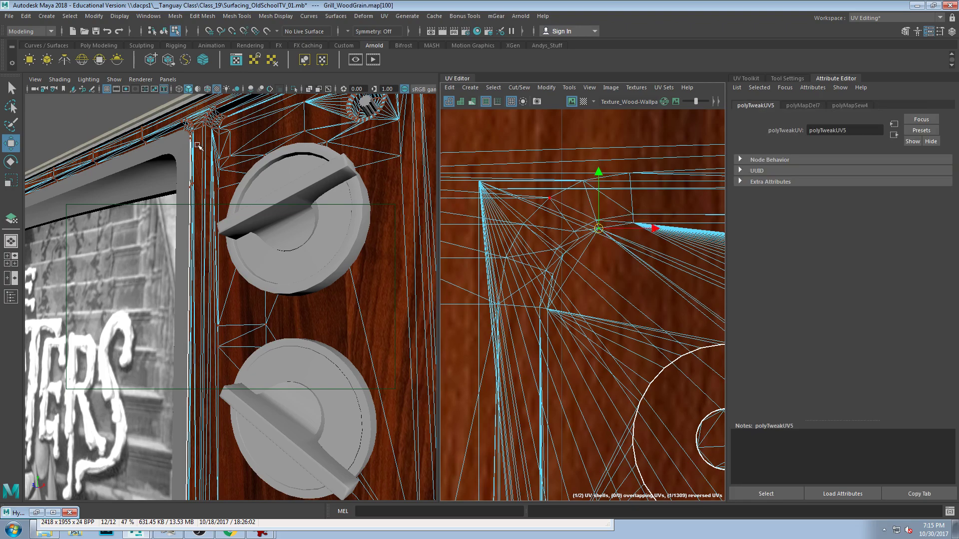
alt+drag(208, 113, 275, 158)
alt+middle_drag(327, 141, 334, 183)
alt+middle_drag(395, 226, 259, 195)
Move the corner UV where the dense fan of edges meets slightly, undoing unwanted changes
click(624, 224)
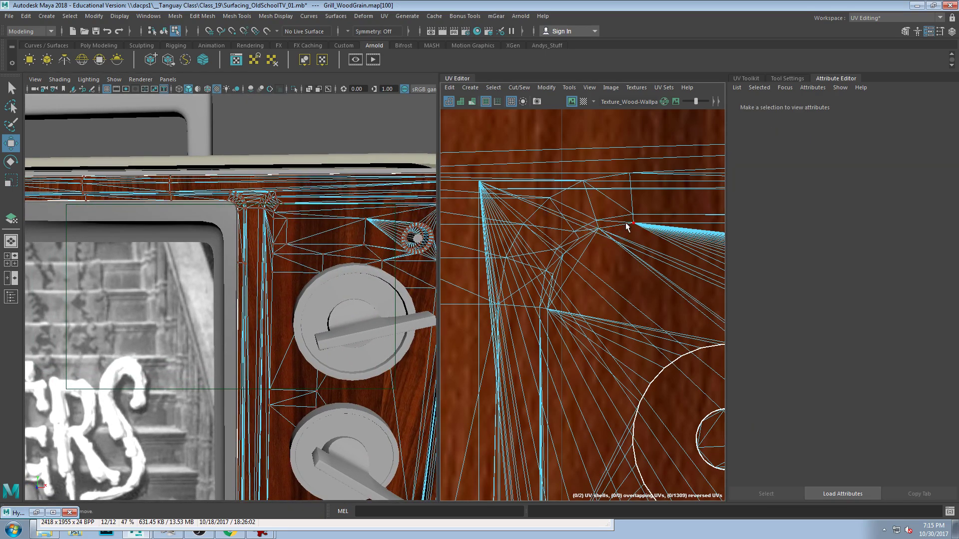
click(635, 224)
drag(636, 225, 657, 204)
click(633, 216)
key(ctrl+z)
key(ctrl+z)
Render a close-up of the corner between the screen frame and the control panel in Arnold, and close the preview
scroll(254, 237, down, 8)
alt+drag(255, 238, 230, 245)
alt+middle_drag(230, 241, 283, 223)
alt+right_drag(282, 225, 281, 236)
scroll(281, 236, up, 5)
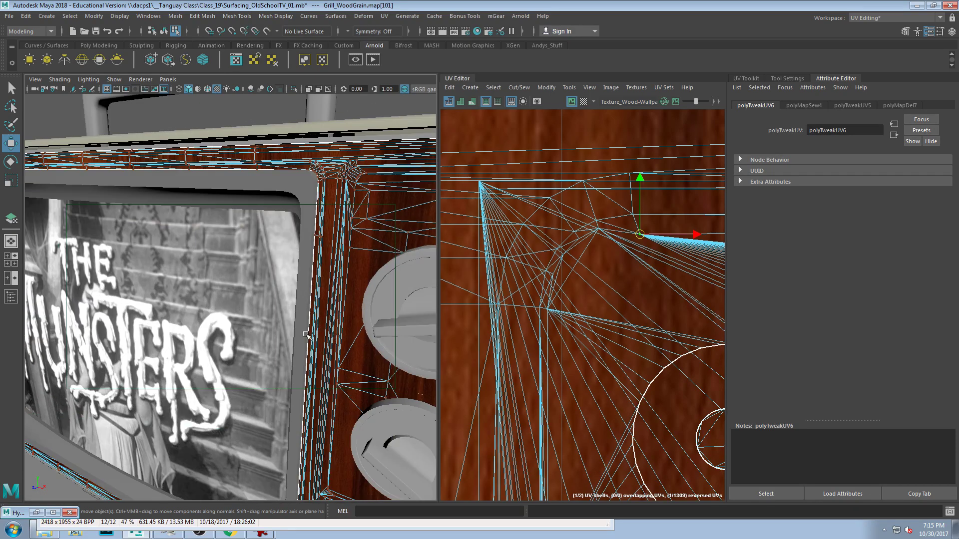
alt+drag(308, 332, 294, 351)
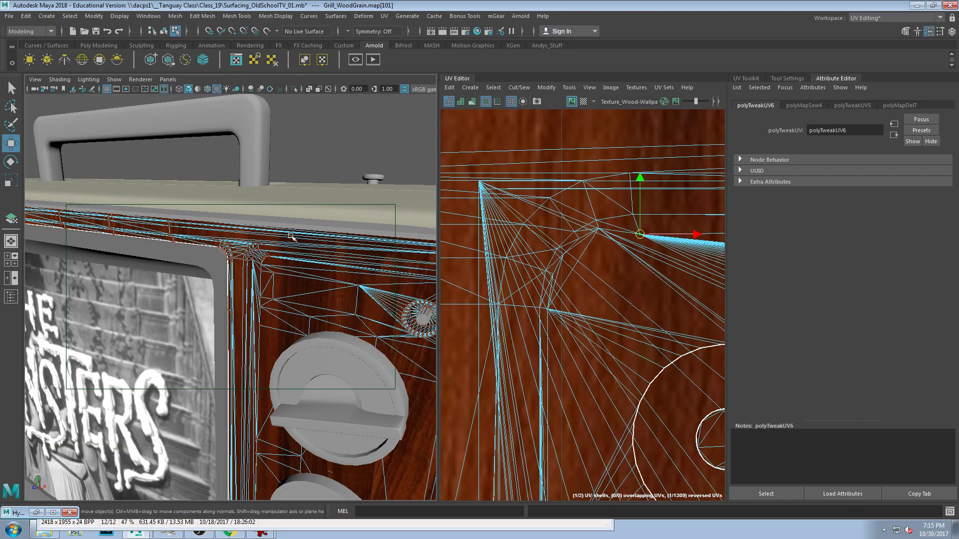
click(373, 60)
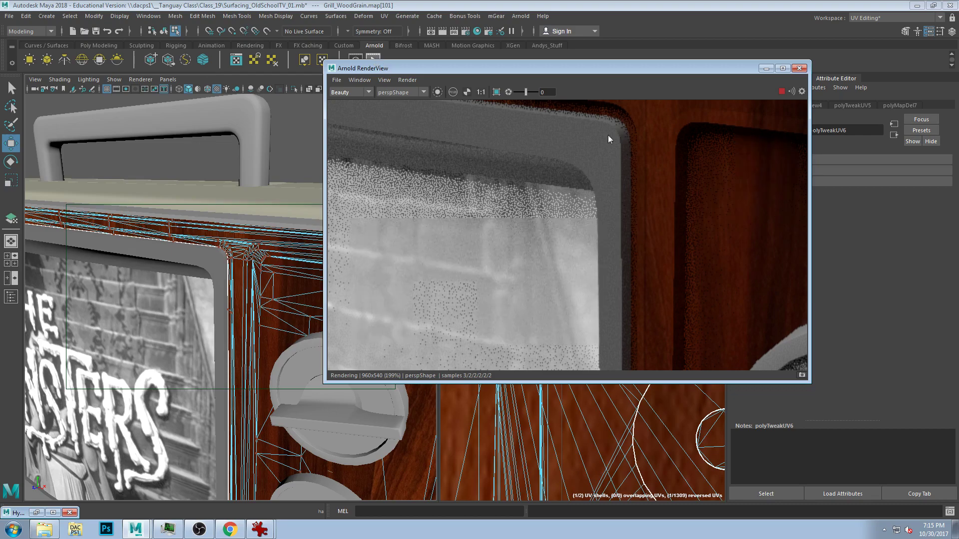
click(802, 71)
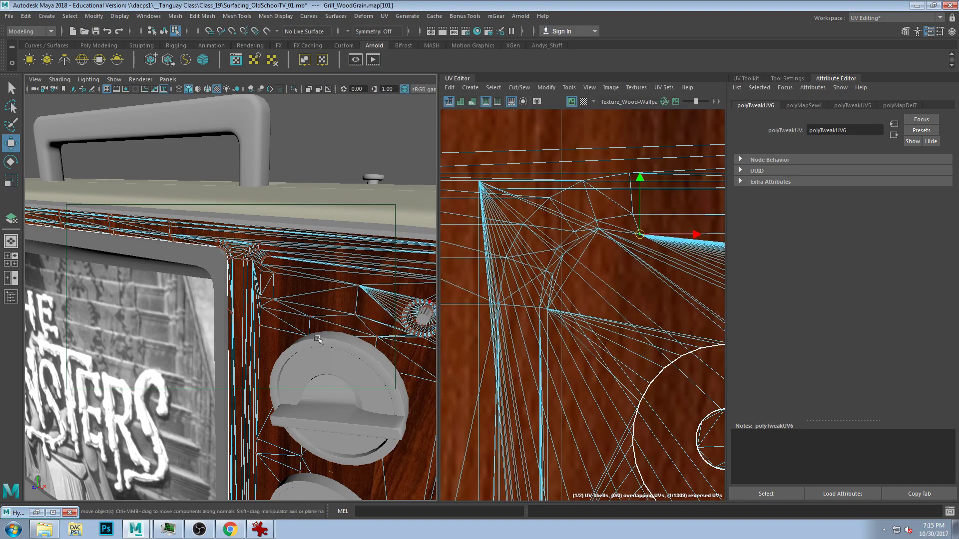
Render the whole television in Arnold, enlarge the preview window to check the wood grain, and close it
scroll(275, 327, down, 5)
alt+drag(278, 324, 256, 300)
scroll(349, 287, down, 3)
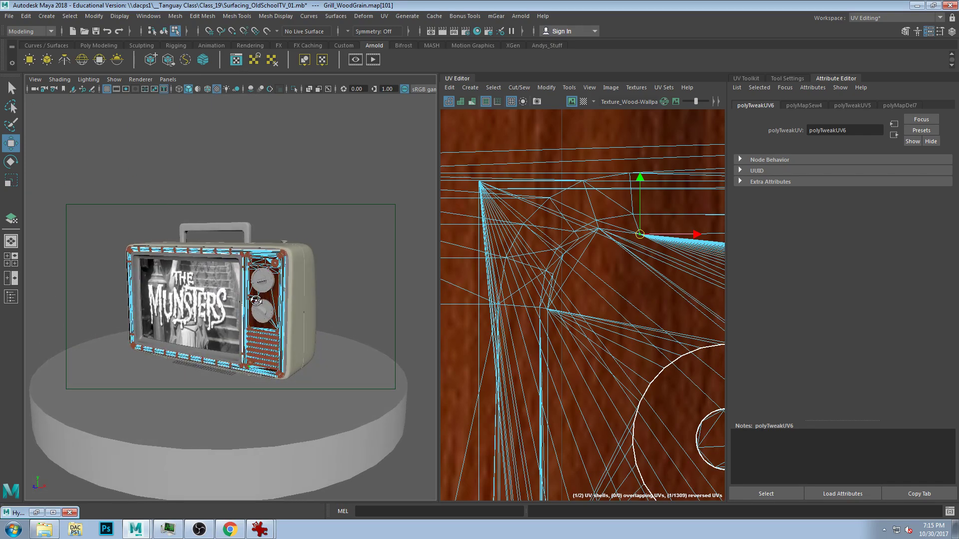
click(374, 60)
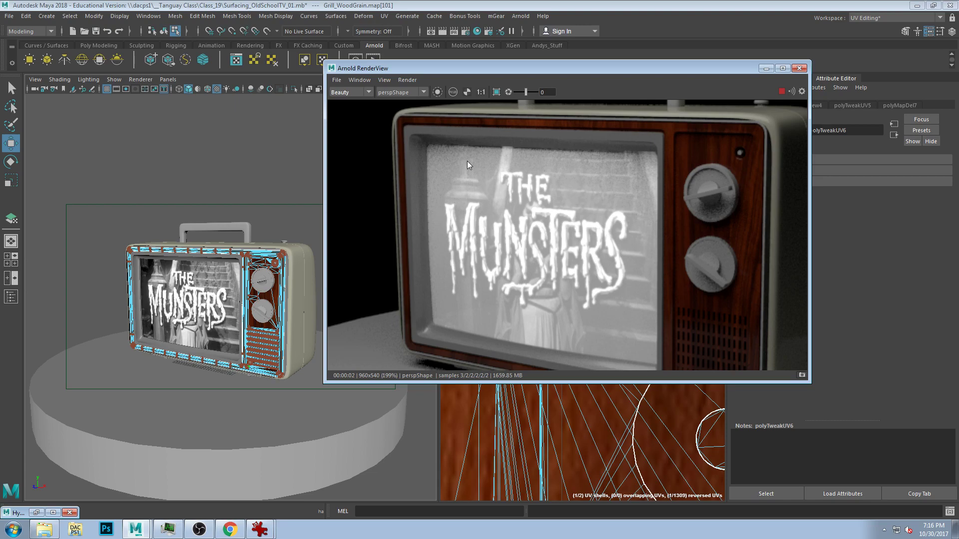
drag(812, 384, 869, 427)
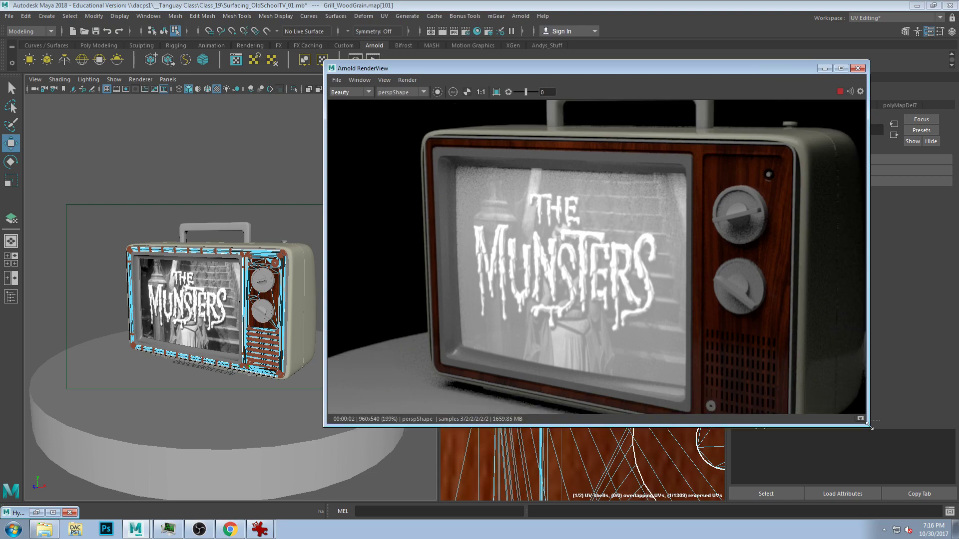
click(858, 70)
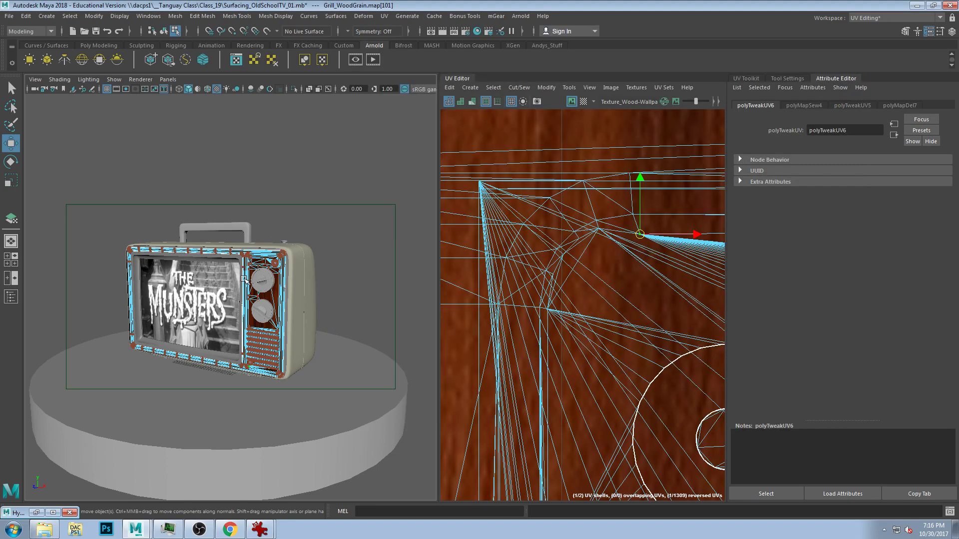
Activate the Select tool and pick the screen mesh and the wood-grain front to check their UVs
scroll(246, 278, up, 4)
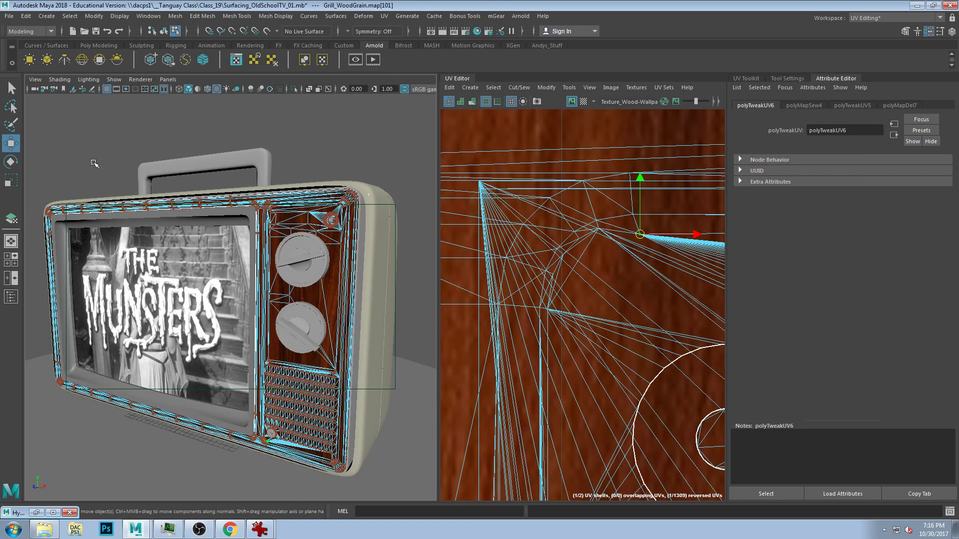
click(12, 92)
click(151, 258)
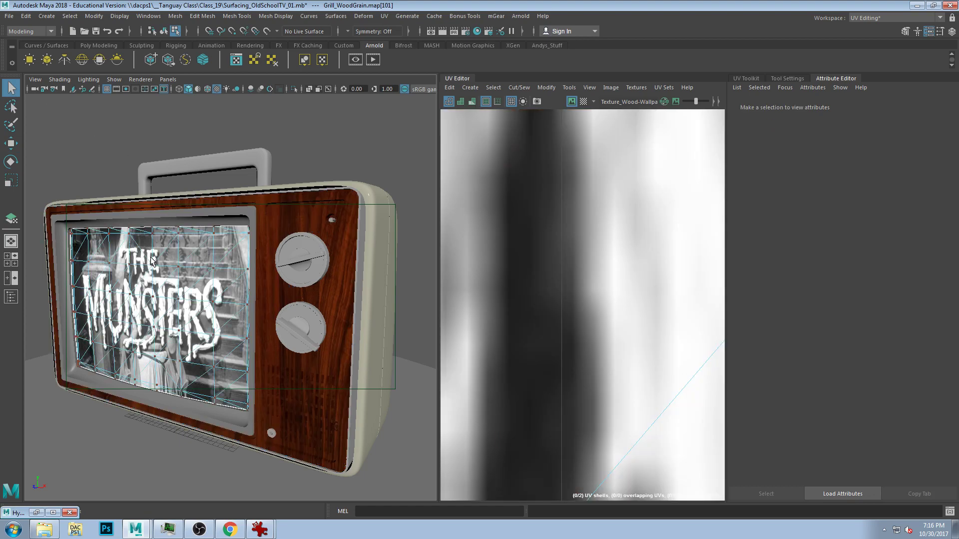
click(295, 217)
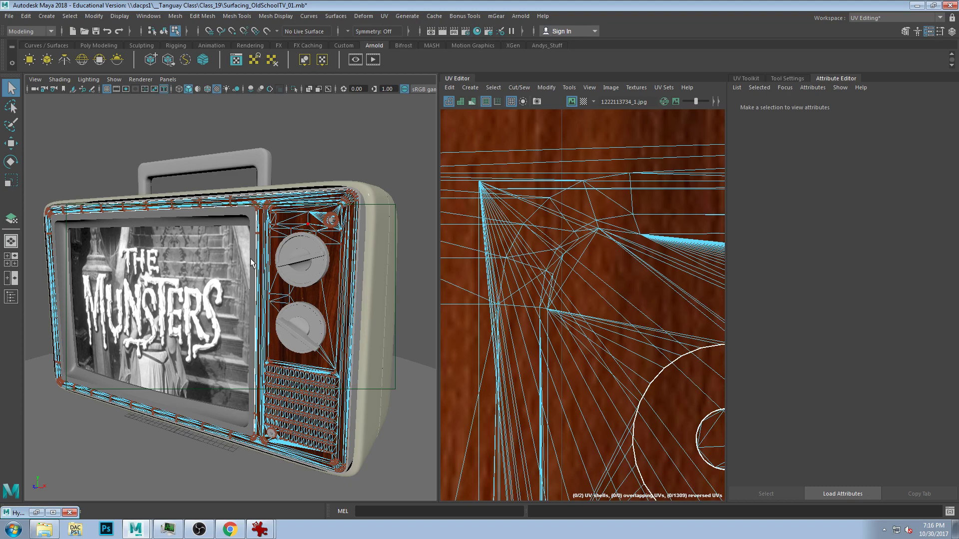
scroll(308, 281, down, 3)
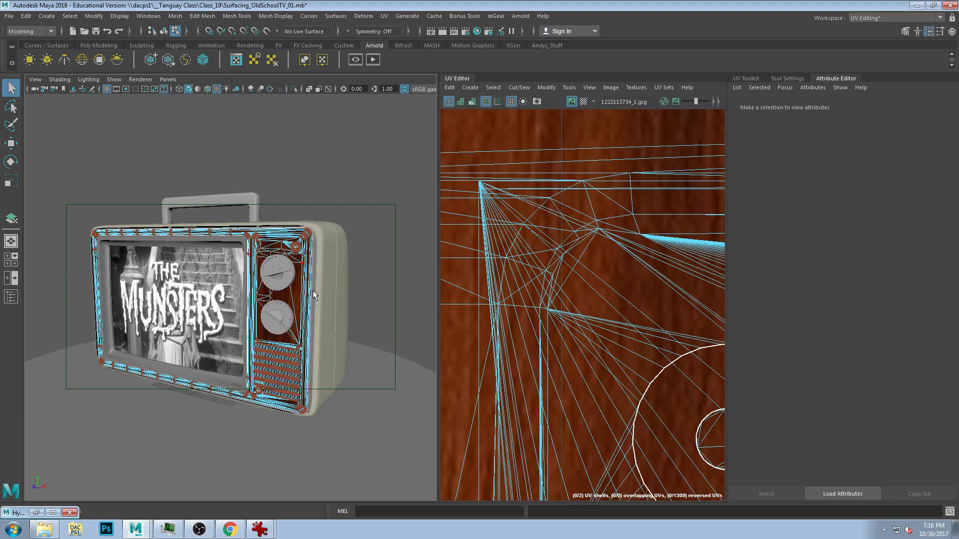
alt+drag(313, 286, 317, 292)
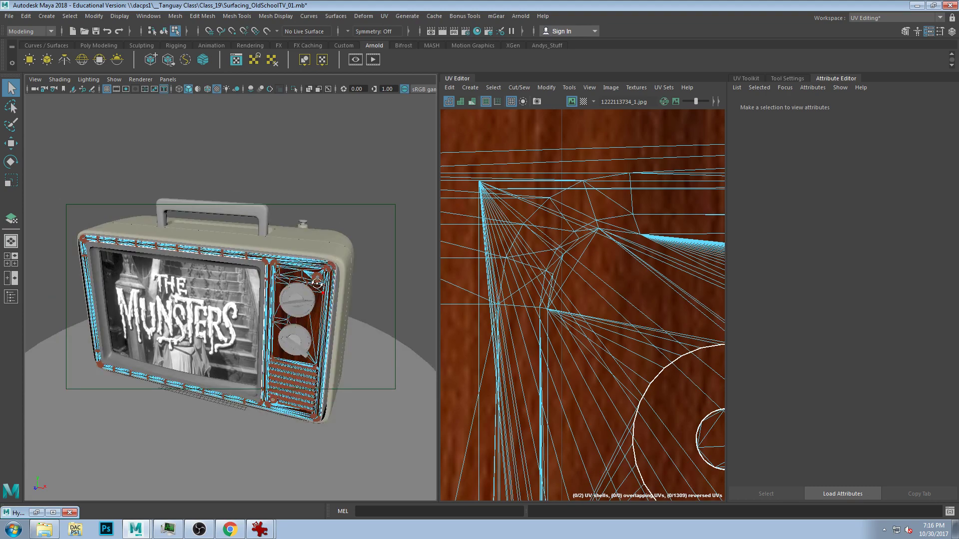
Open RenderStuff_Retro_TV_blend.jpg from the Class_19 folder in the image viewer to examine the dial label artwork
scroll(317, 283, up, 5)
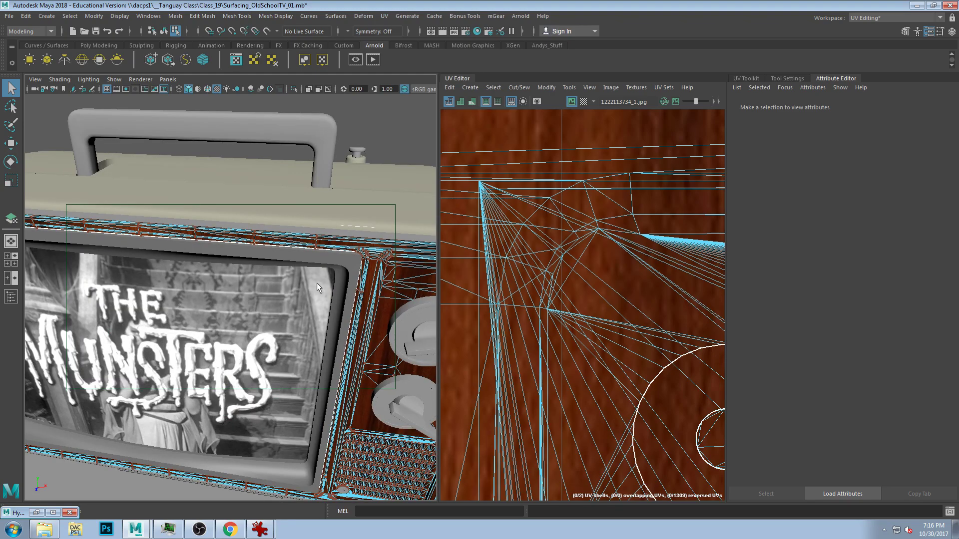
alt+middle_drag(351, 281, 172, 267)
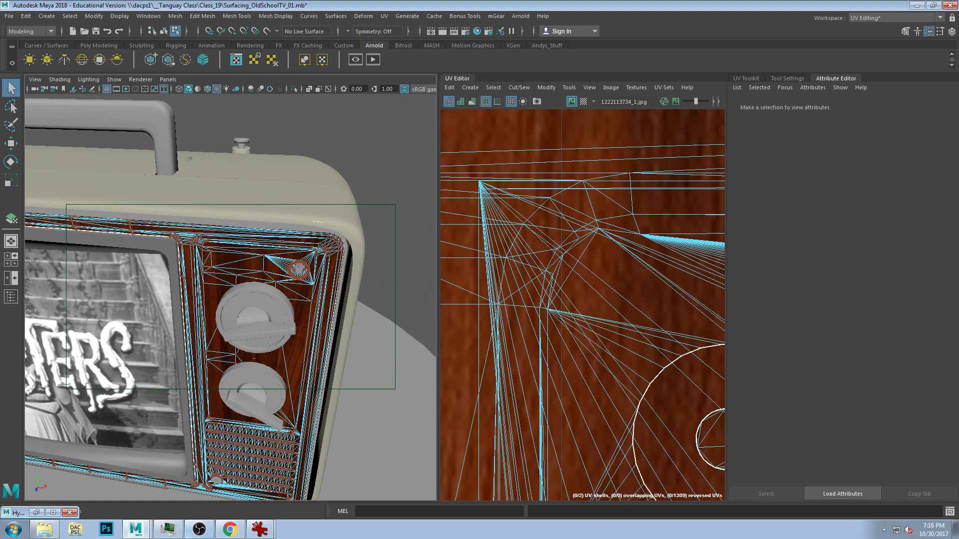
click(45, 530)
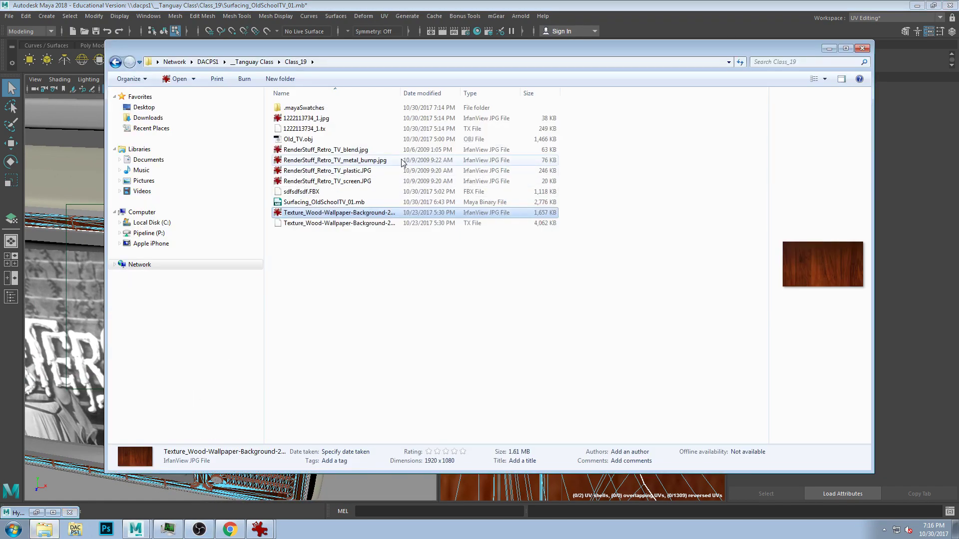
click(332, 141)
click(335, 150)
double_click(344, 150)
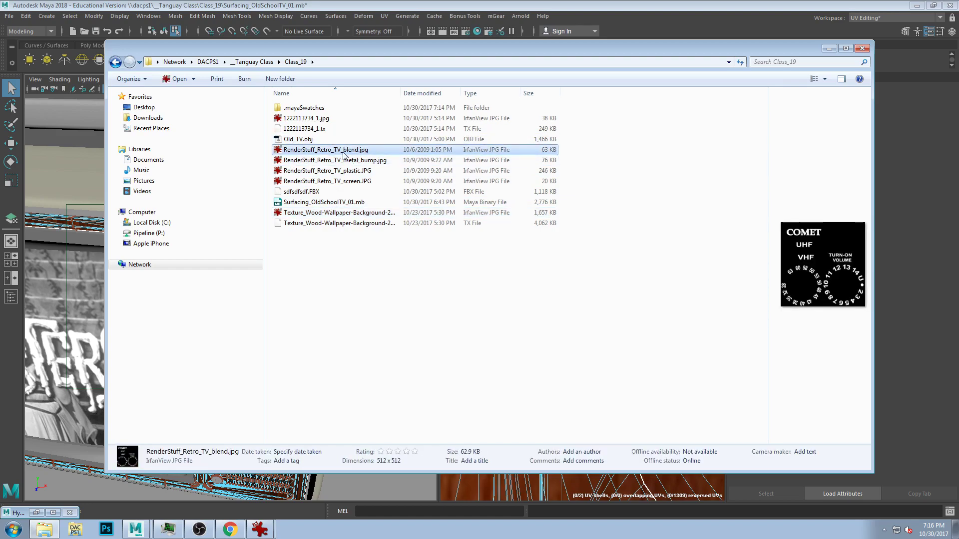
drag(183, 14, 517, 66)
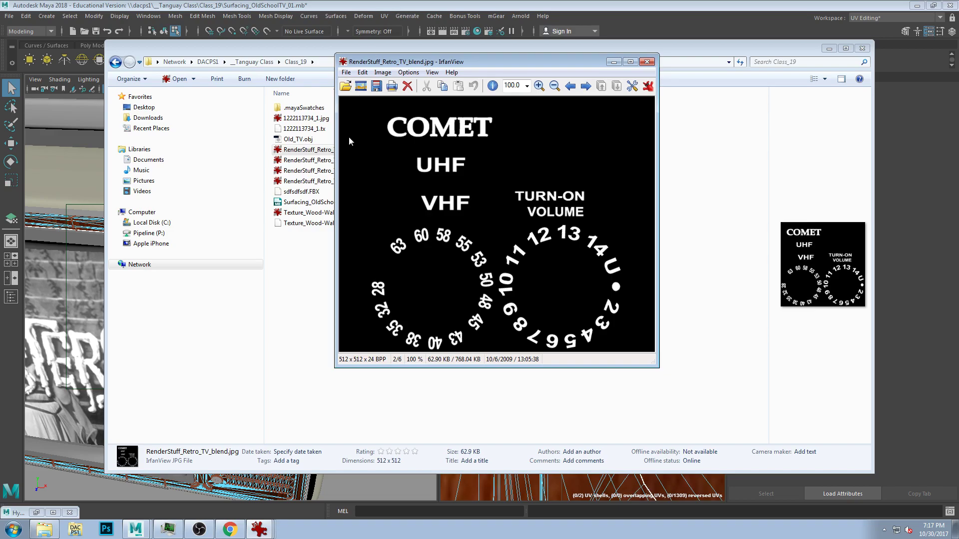
Switch back to Maya and inspect the two dial faces on the control panel close up, checking object and face selection
click(448, 6)
alt+drag(273, 279, 303, 224)
click(303, 224)
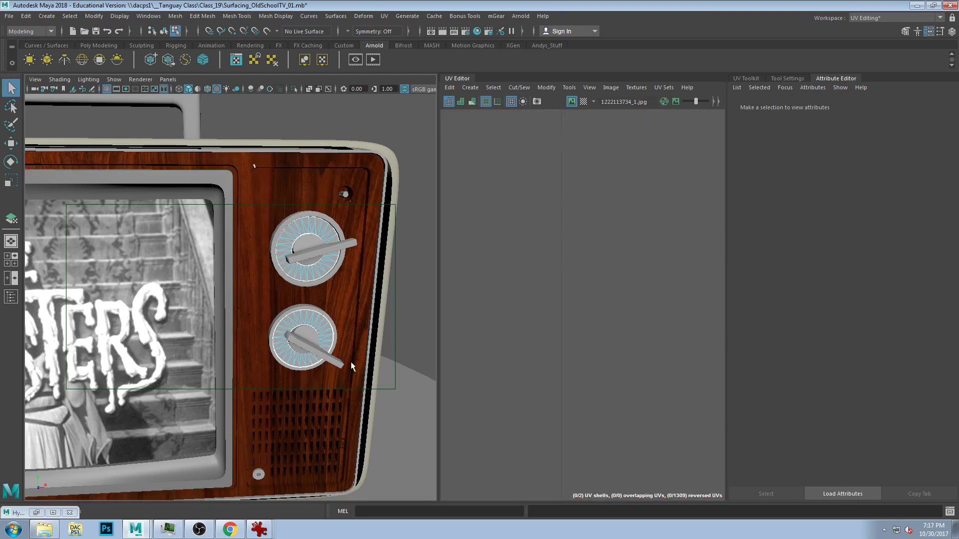
mouse_move(346, 327)
alt+mouse_down()
mouse_move(330, 317)
mouse_move(351, 341)
mouse_move(332, 324)
mouse_move(332, 333)
alt+mouse_up()
scroll(248, 394, up, 3)
alt+drag(248, 393, 281, 331)
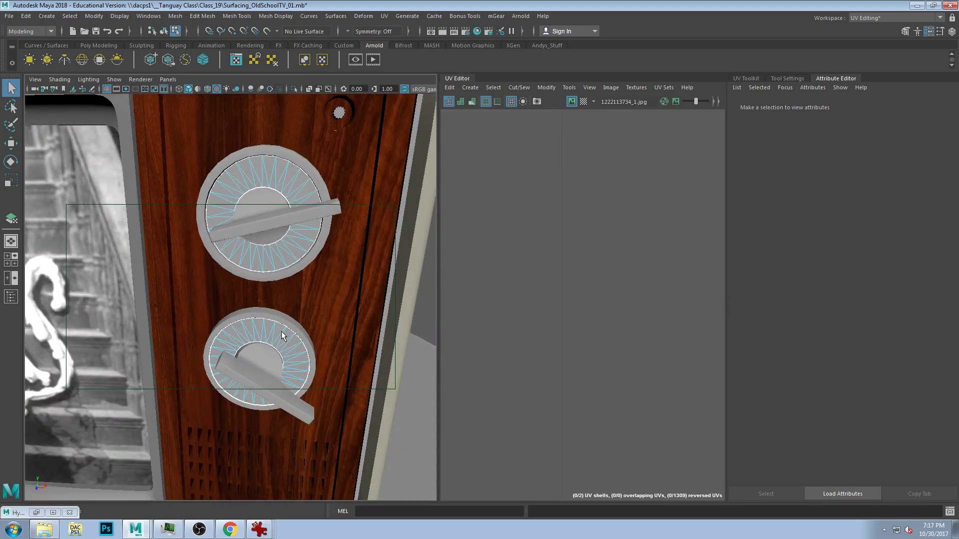
alt+drag(342, 219, 357, 227)
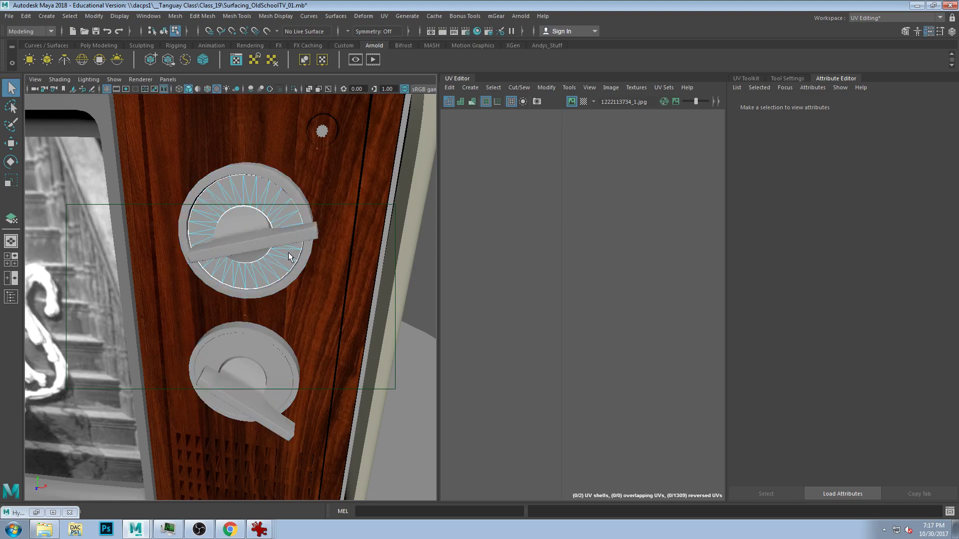
key(F8)
key(F11)
key(F8)
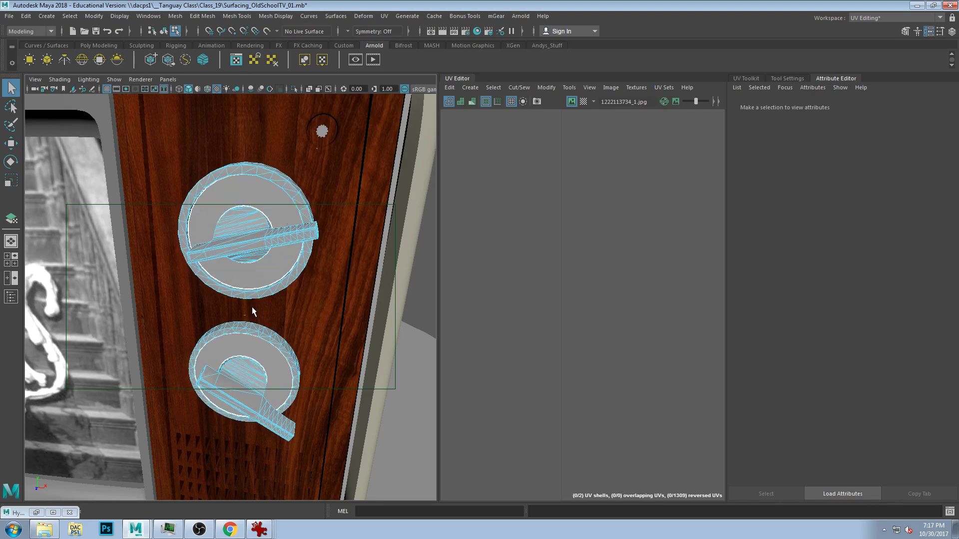
key(F11)
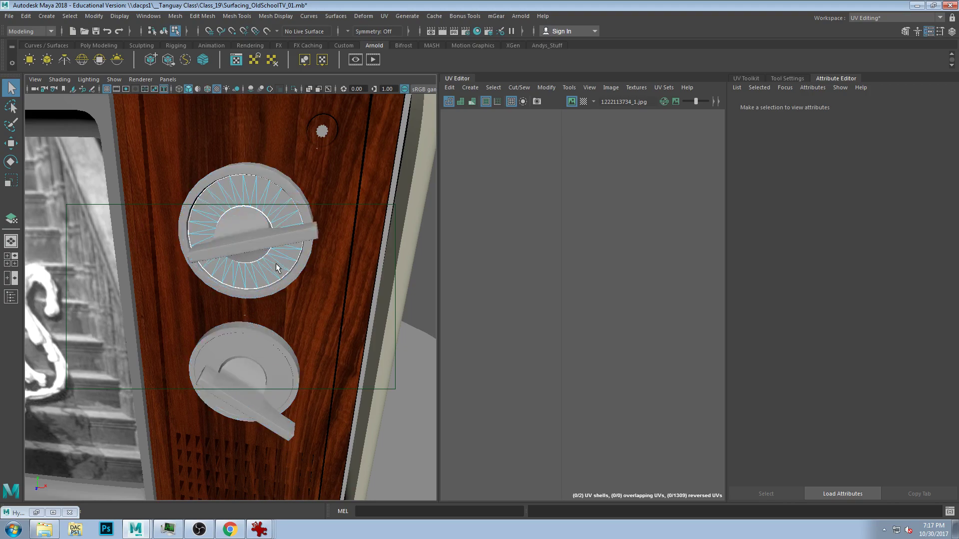
mouse_move(266, 265)
alt+mouse_down()
mouse_move(264, 274)
mouse_move(282, 263)
alt+mouse_up()
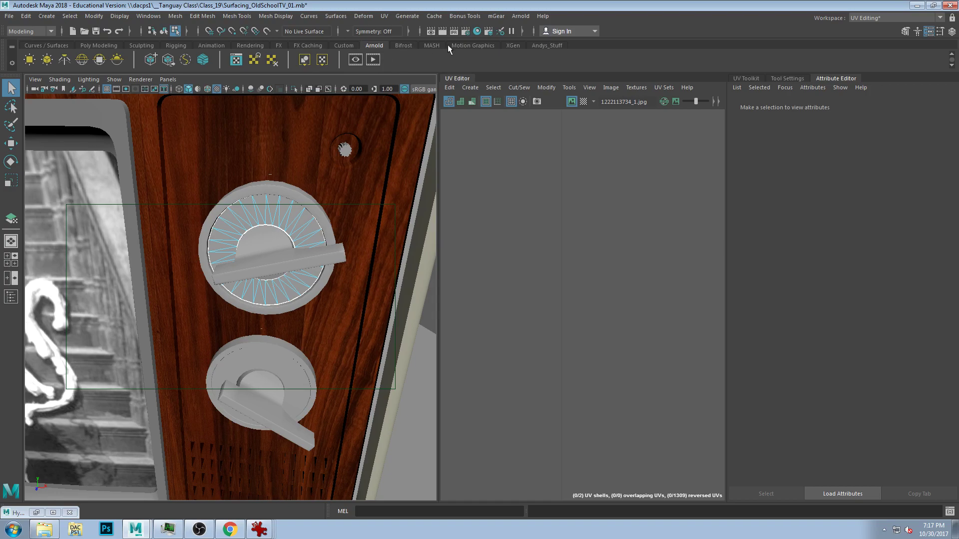
Create an Arnold aiStandardSurface material in a new Hypershade graph and name it ai_Dial_Labels
click(484, 34)
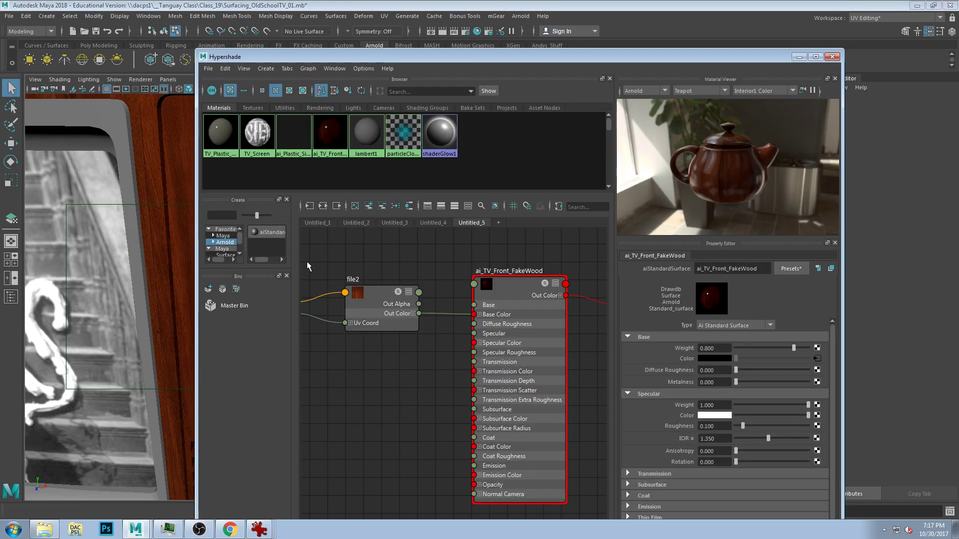
click(498, 223)
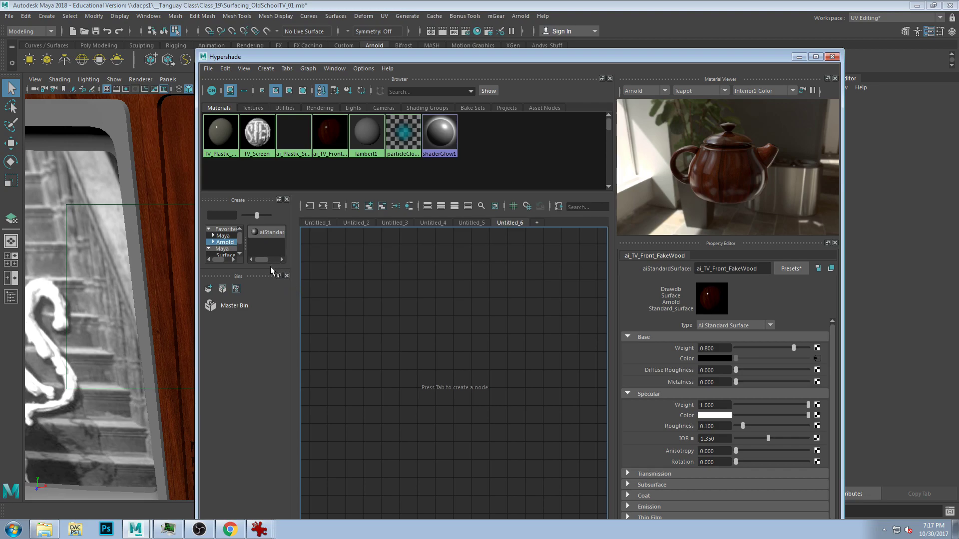
drag(271, 270, 295, 411)
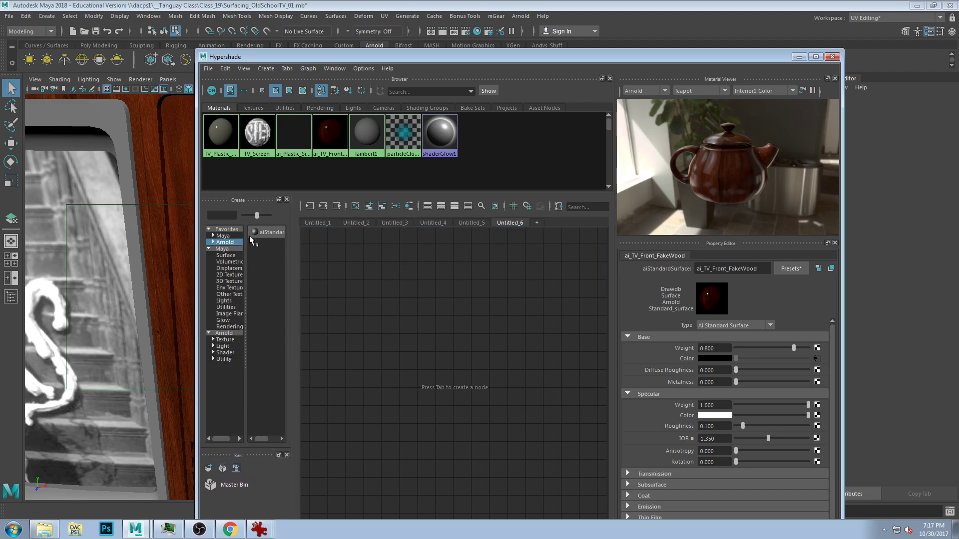
click(269, 233)
double_click(717, 270)
text(a)
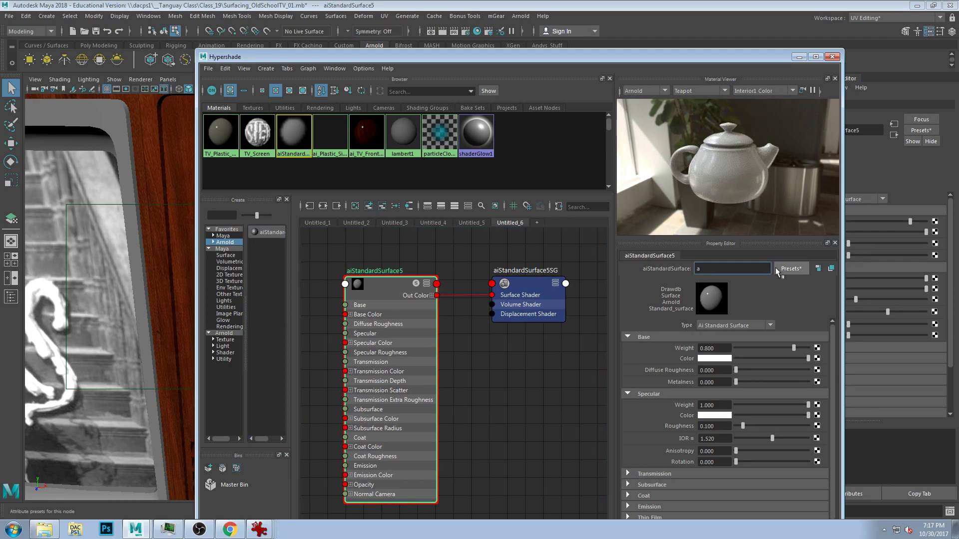
text(i_Dial_Labels)
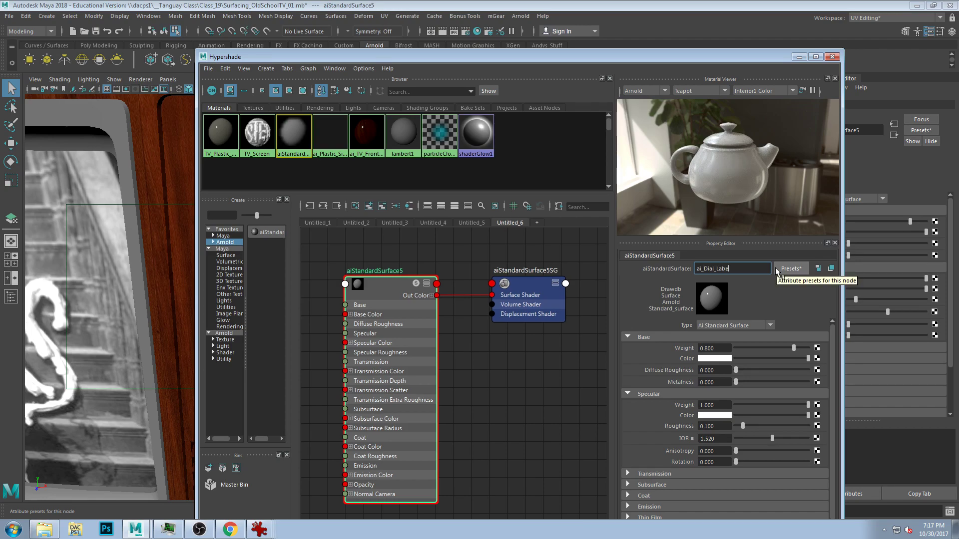
key(Return)
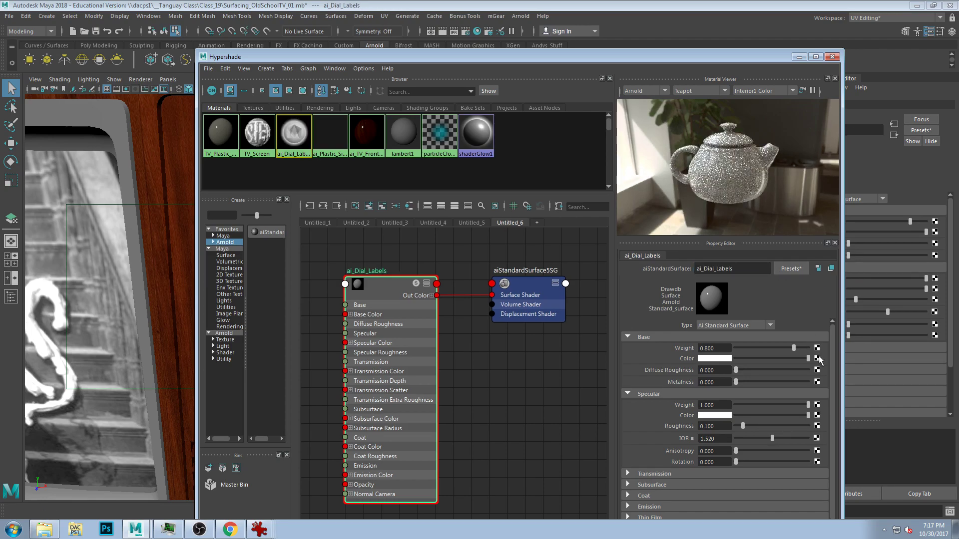
Connect a File texture to the base color of ai_Dial_Labels and load RenderStuff_Retro_TV_blend.jpg into it
click(817, 358)
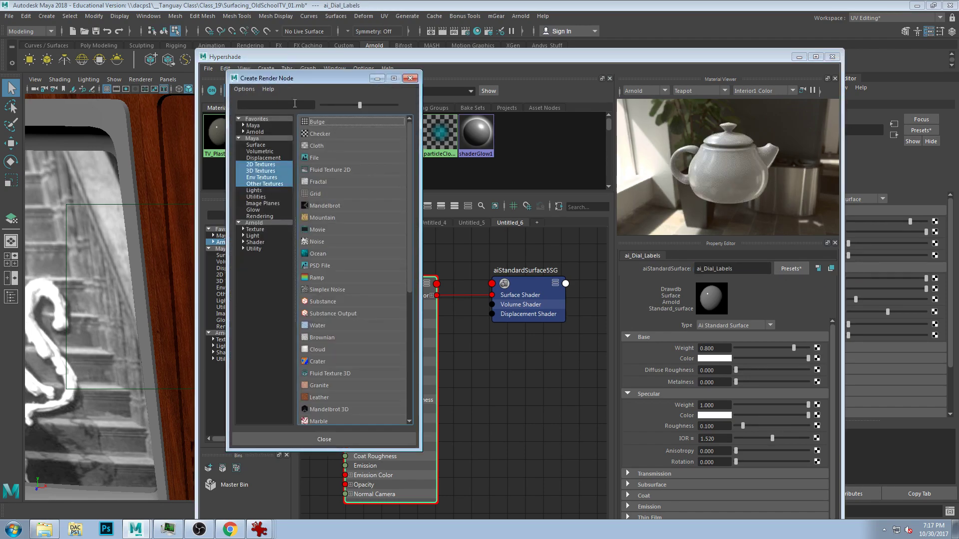
click(319, 158)
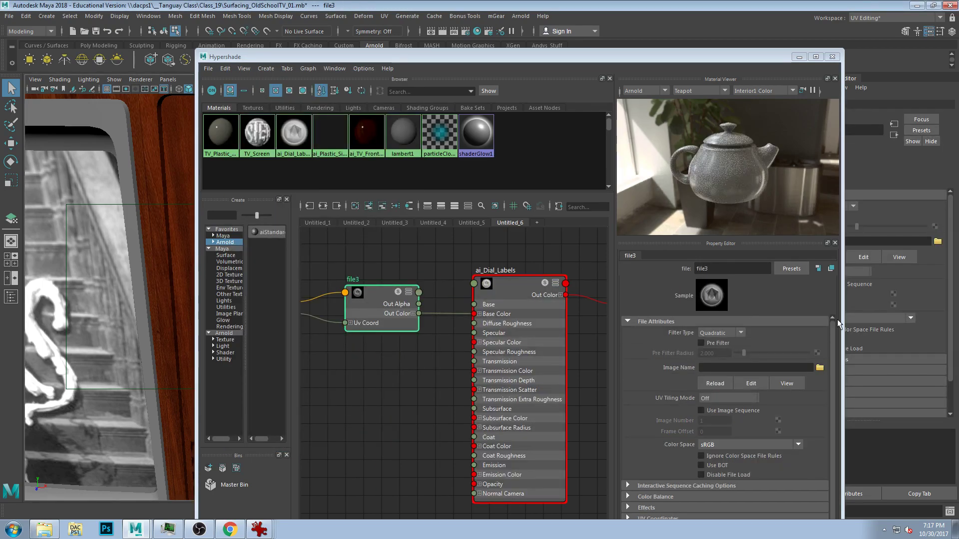
click(820, 367)
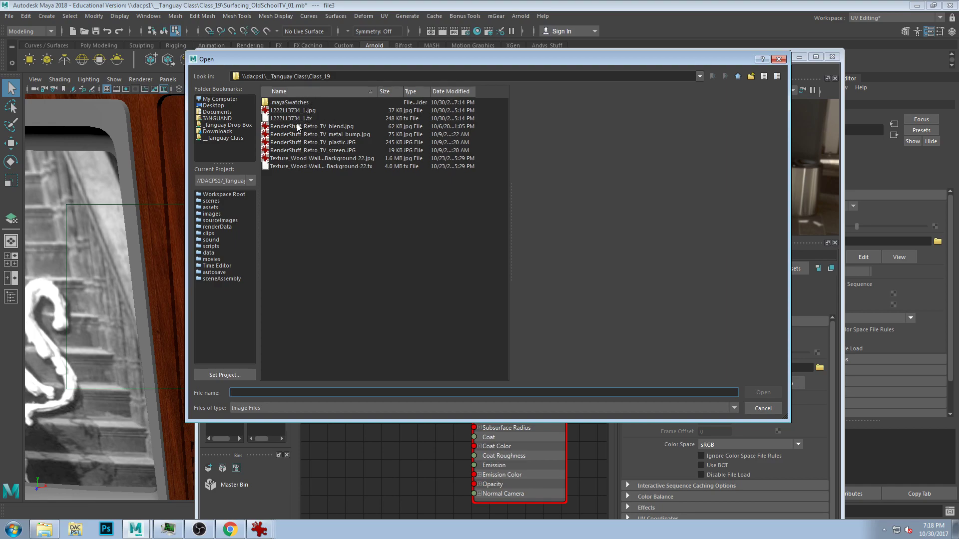
click(302, 150)
click(318, 142)
click(322, 135)
click(325, 127)
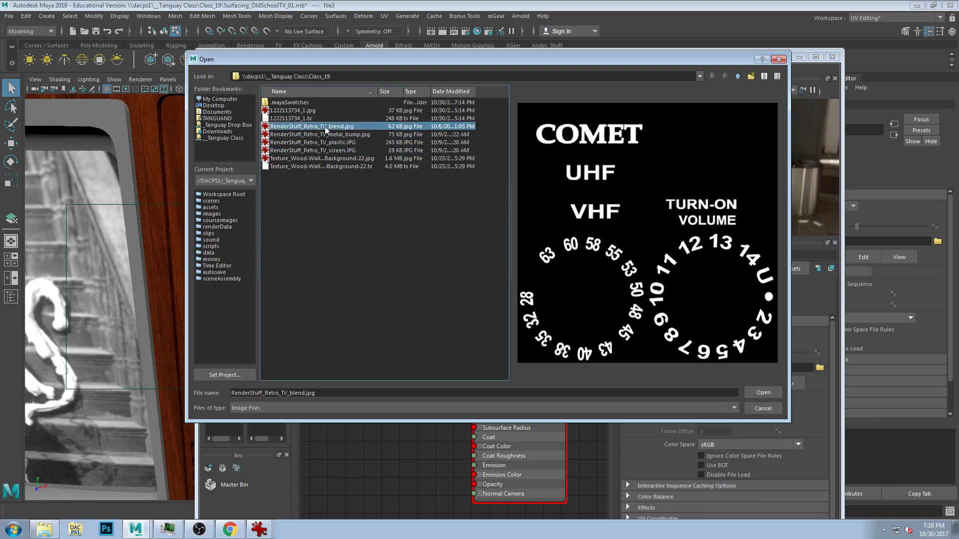
click(764, 393)
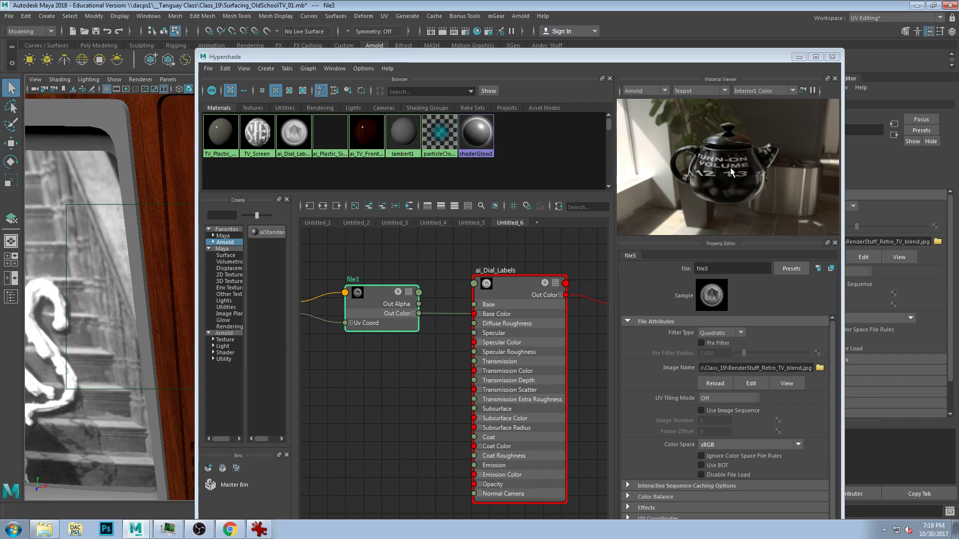
Raise the specular roughness of ai_Dial_Labels to 0.294 and check the lettering up close in the material preview
drag(516, 285, 488, 255)
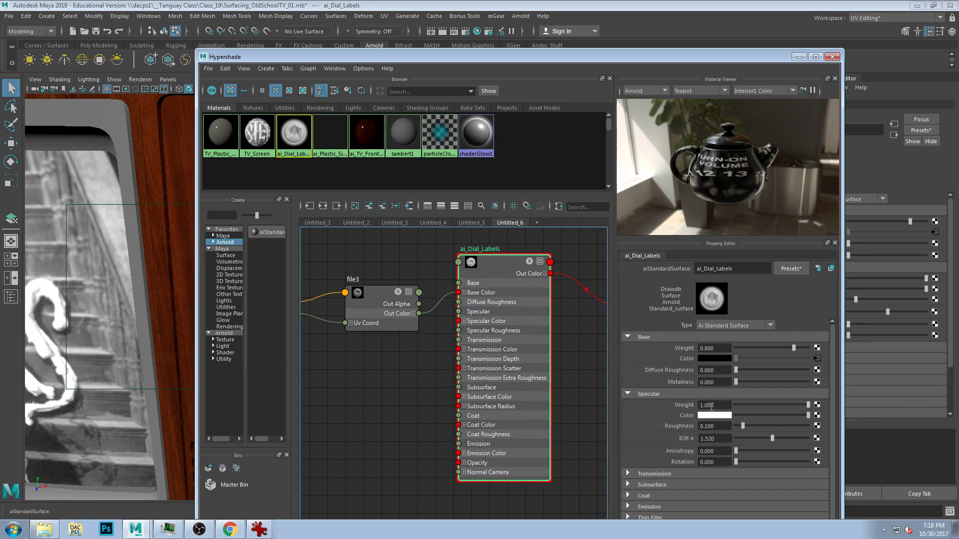
drag(747, 426, 760, 426)
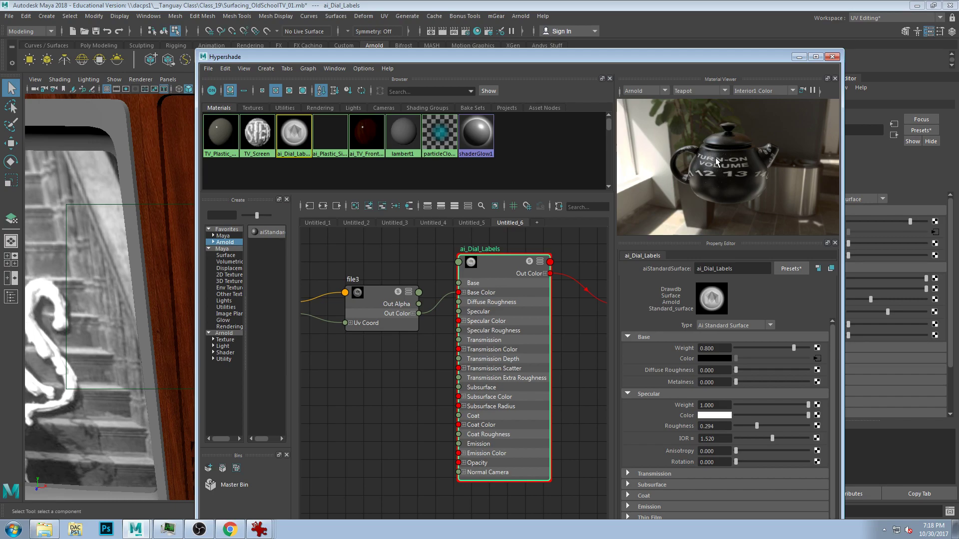
scroll(715, 161, up, 5)
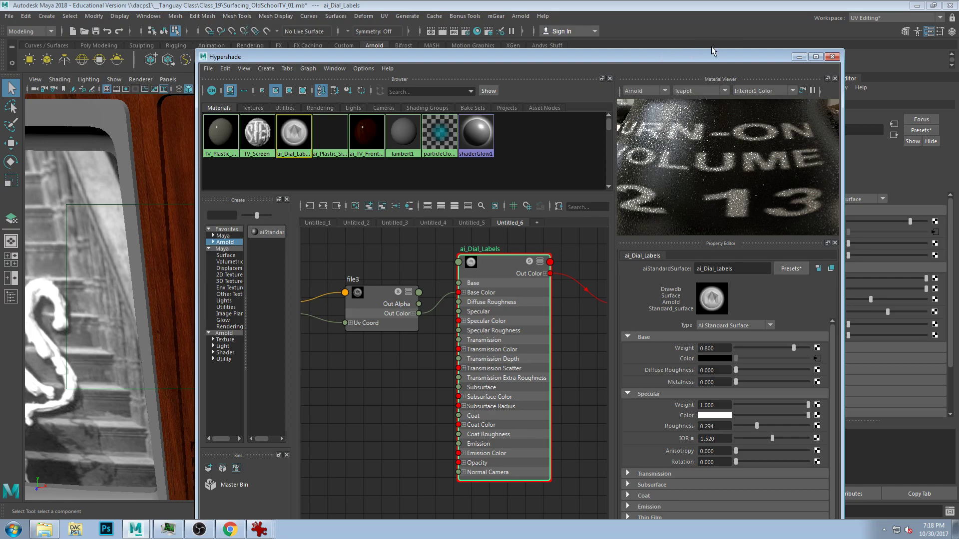
Select both dial face meshes beside the Hypershade, assign ai_Dial_Labels to them, and put the Hypershade away
drag(705, 55, 792, 41)
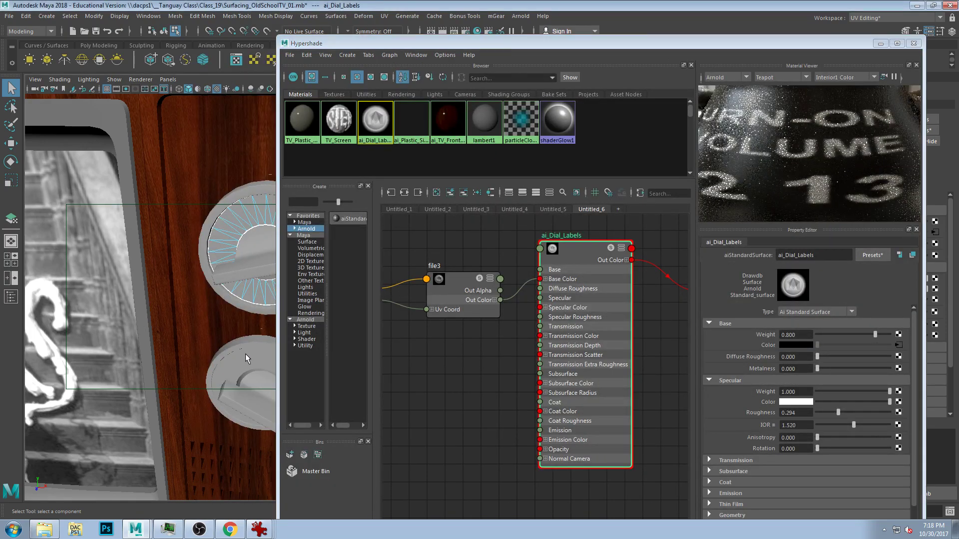
click(578, 252)
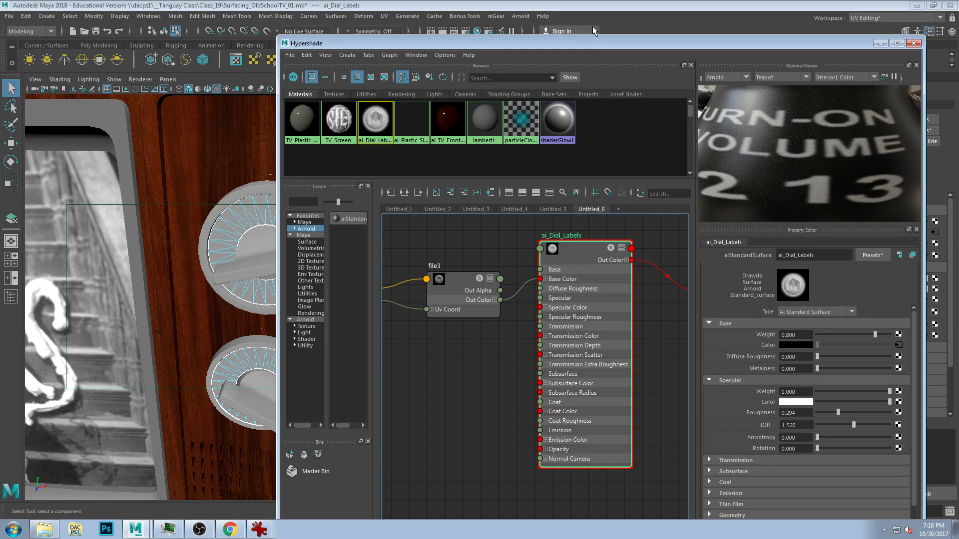
drag(592, 41, 593, 27)
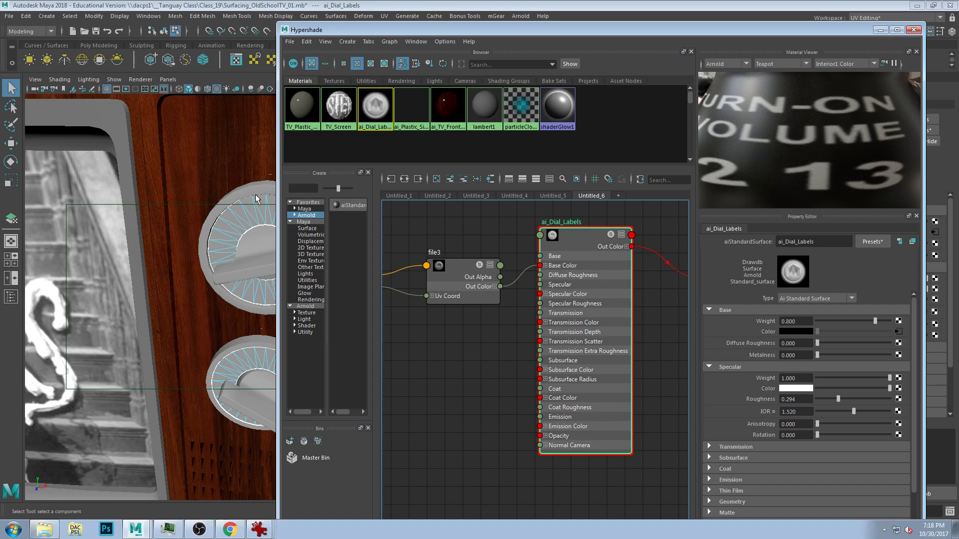
click(243, 226)
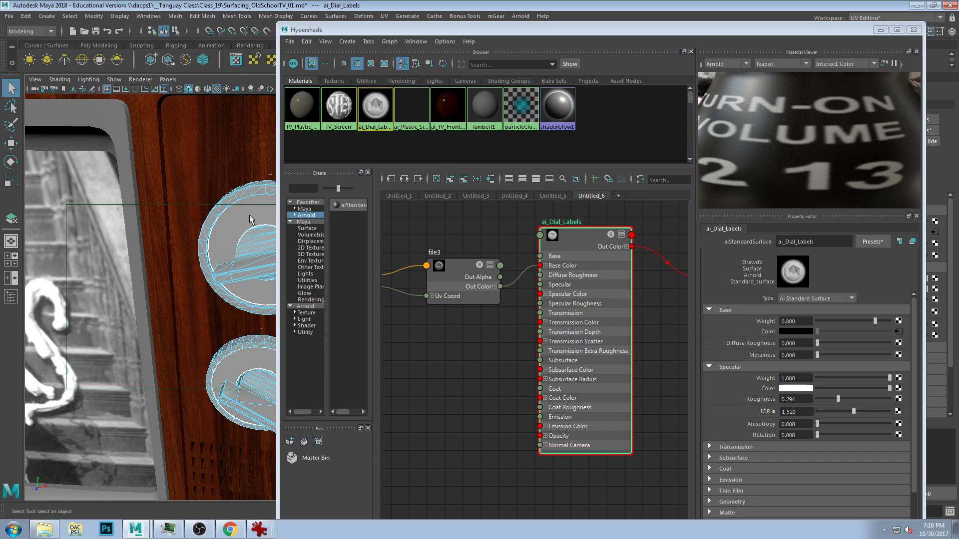
click(229, 372)
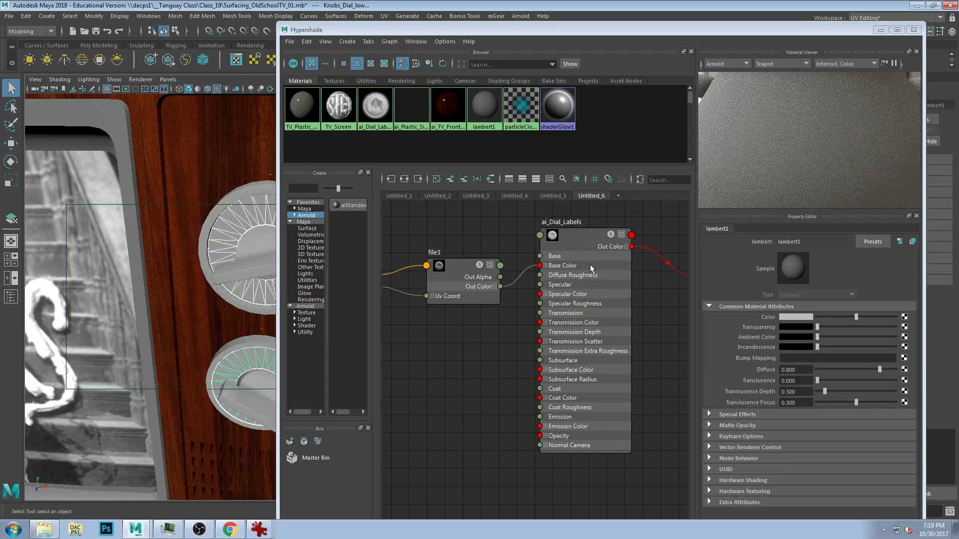
click(586, 248)
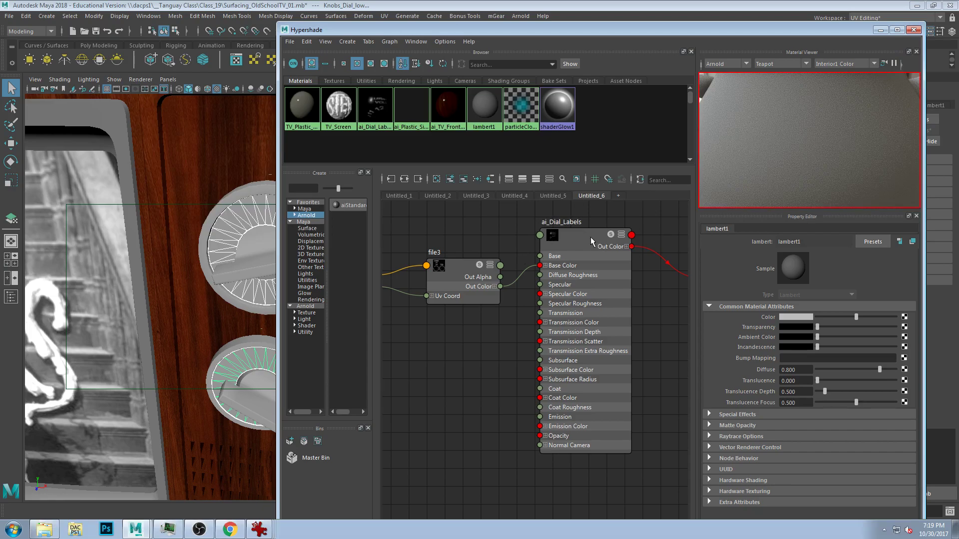
click(894, 64)
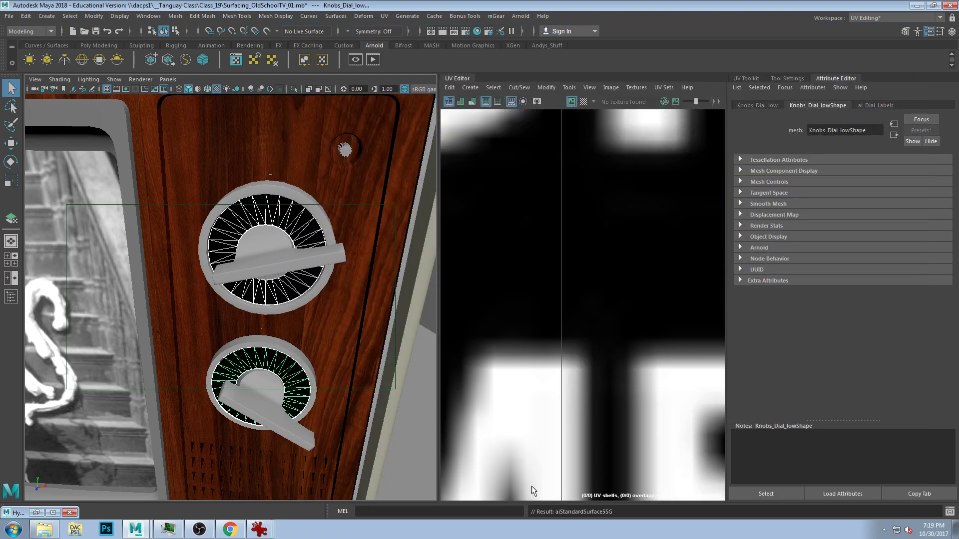
Frame the full dial label image in the UV Editor and compare the UVs of the wood-grain front and the dial faces
alt+drag(518, 355, 592, 298)
key(f)
alt+drag(209, 267, 334, 263)
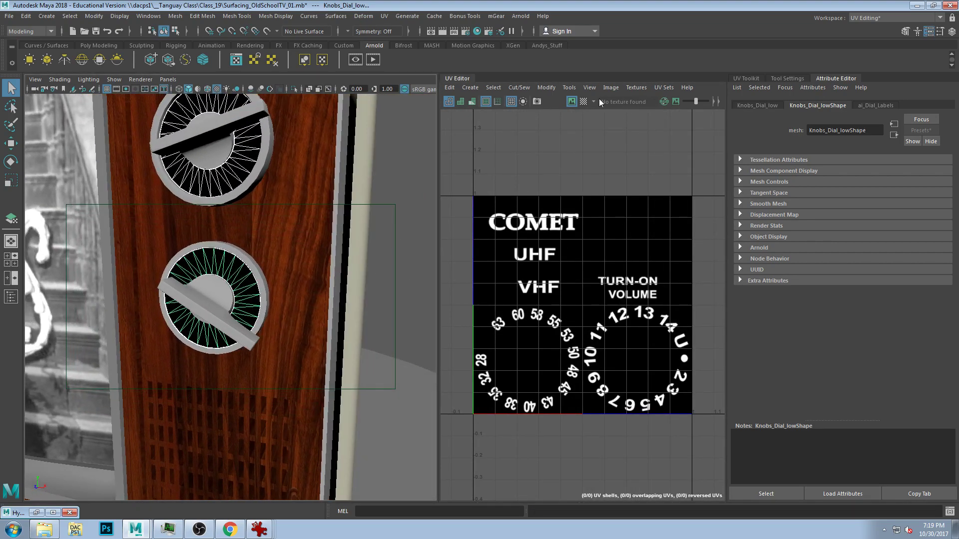
click(310, 150)
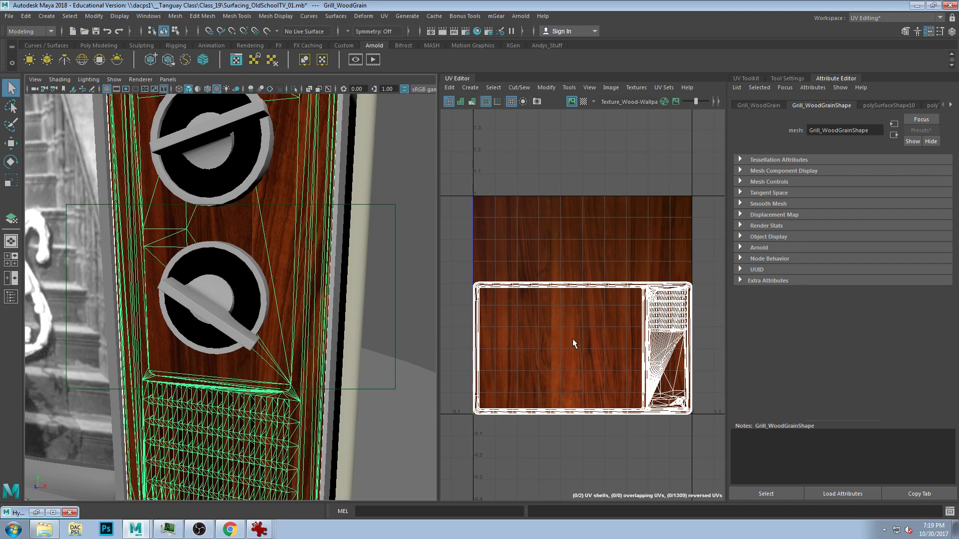
click(198, 299)
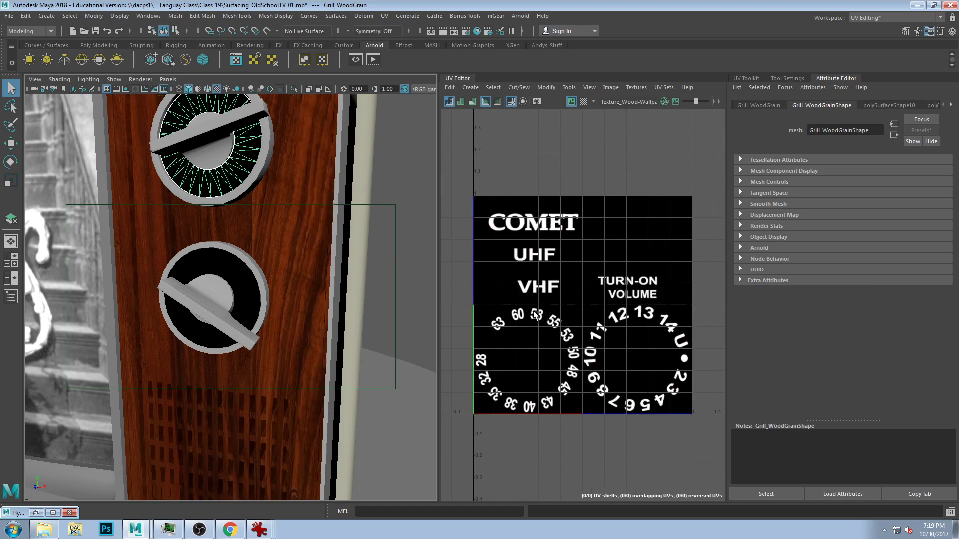
Select the upper dial face and look through the UV Editor's modify, tool, view, image and texture options
alt+drag(296, 198, 312, 113)
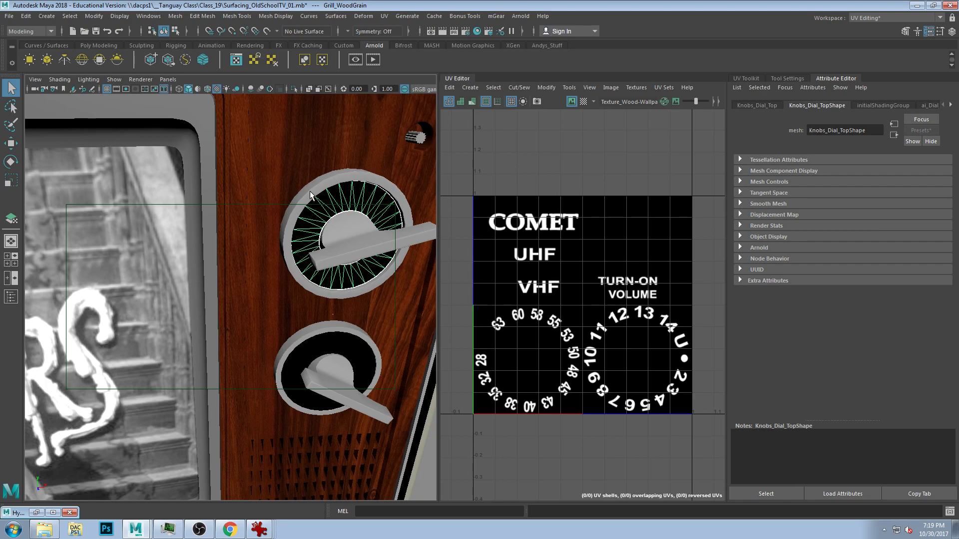
alt+drag(577, 91, 643, 89)
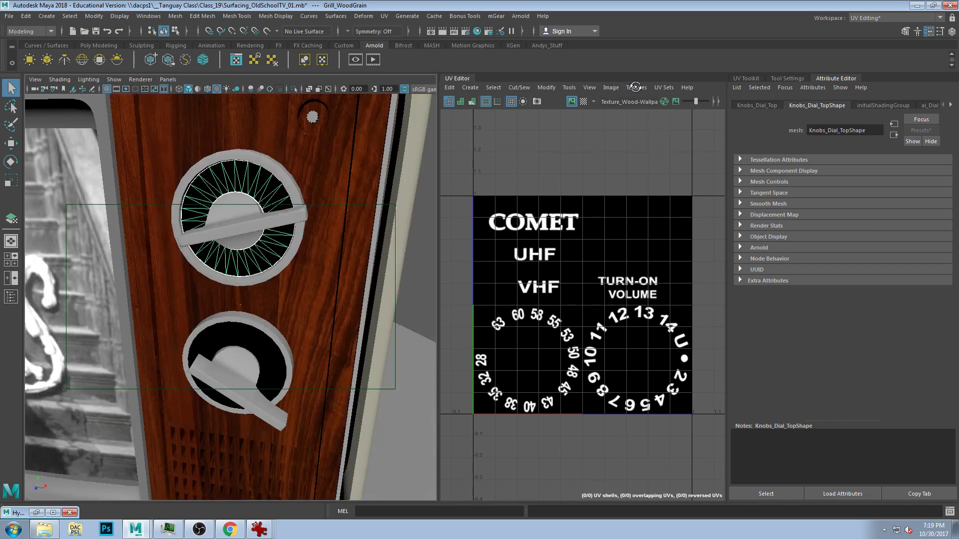
click(612, 88)
click(610, 88)
click(609, 89)
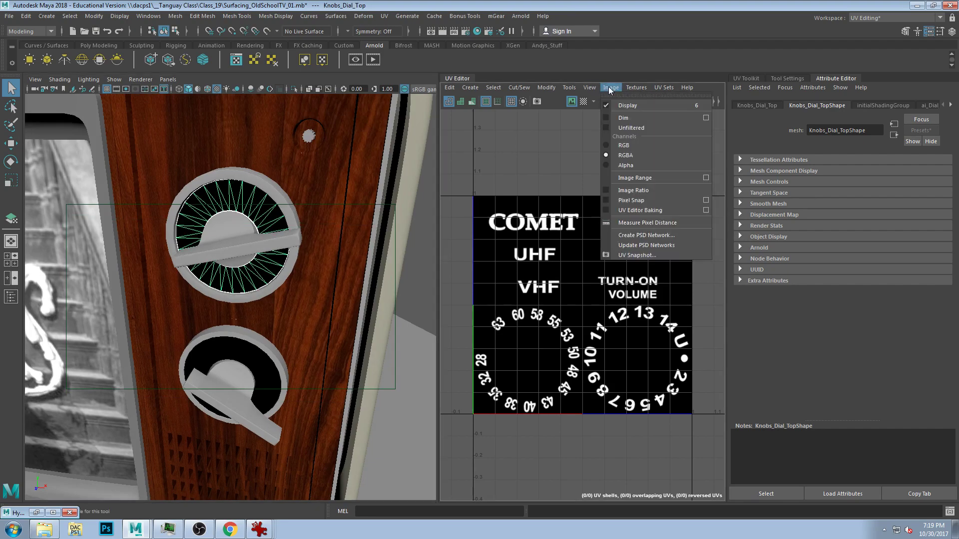
click(566, 87)
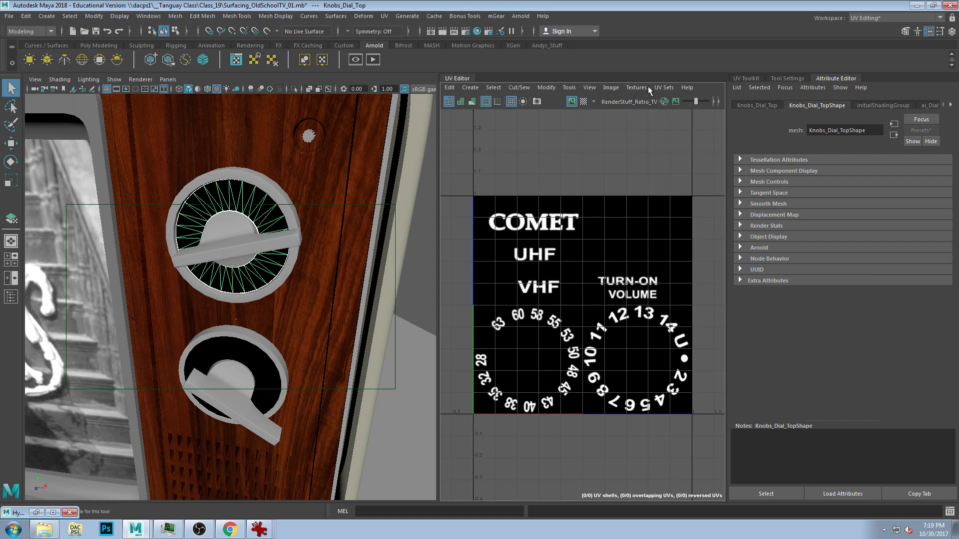
click(612, 89)
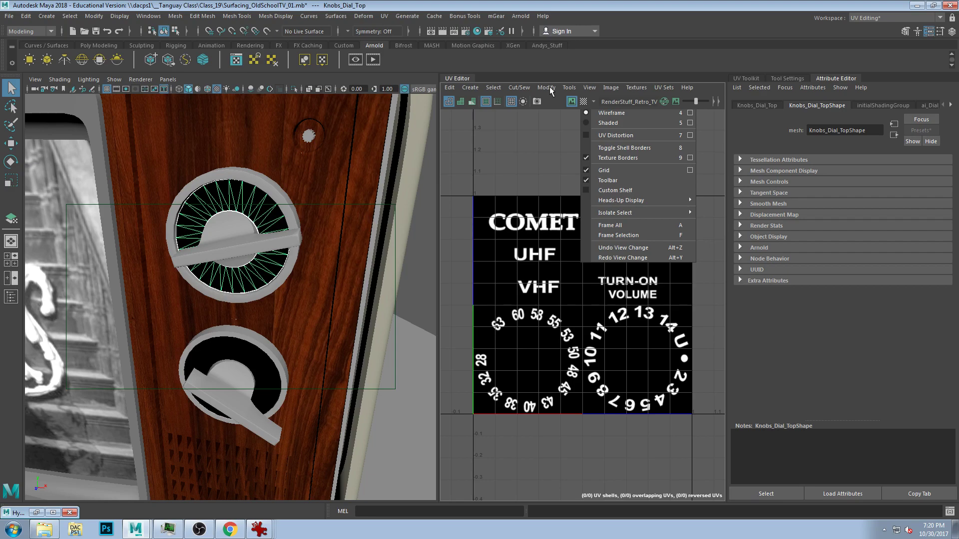
key(Escape)
click(569, 88)
click(572, 87)
click(572, 88)
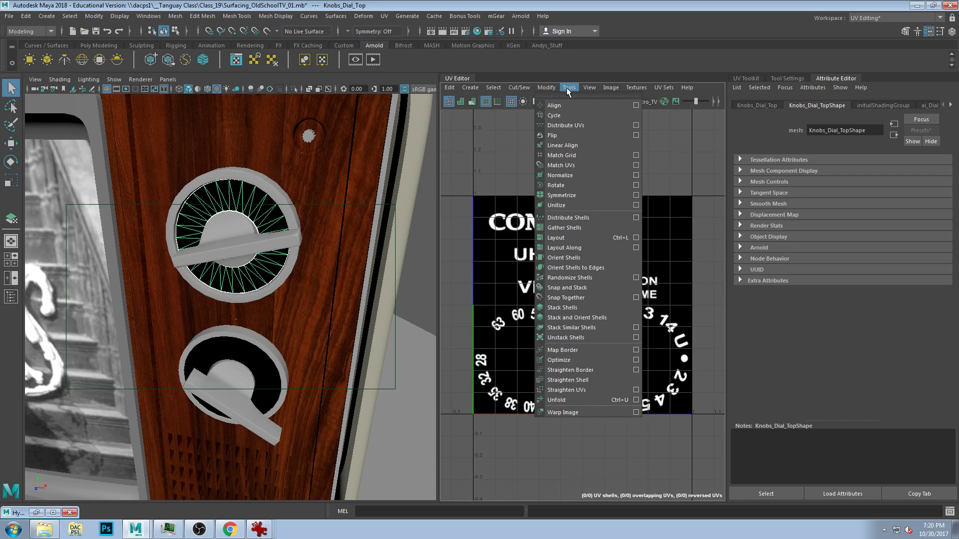
click(568, 89)
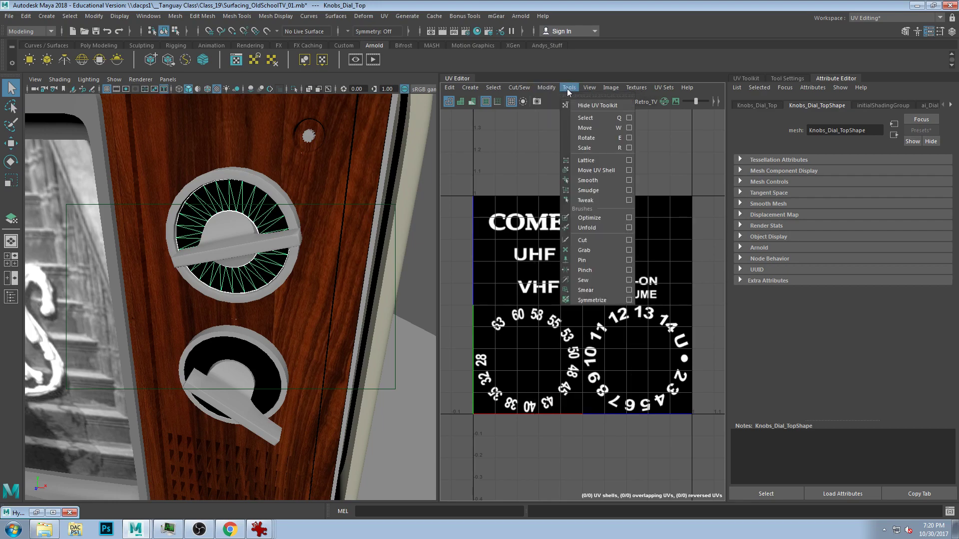
mouse_move(665, 91)
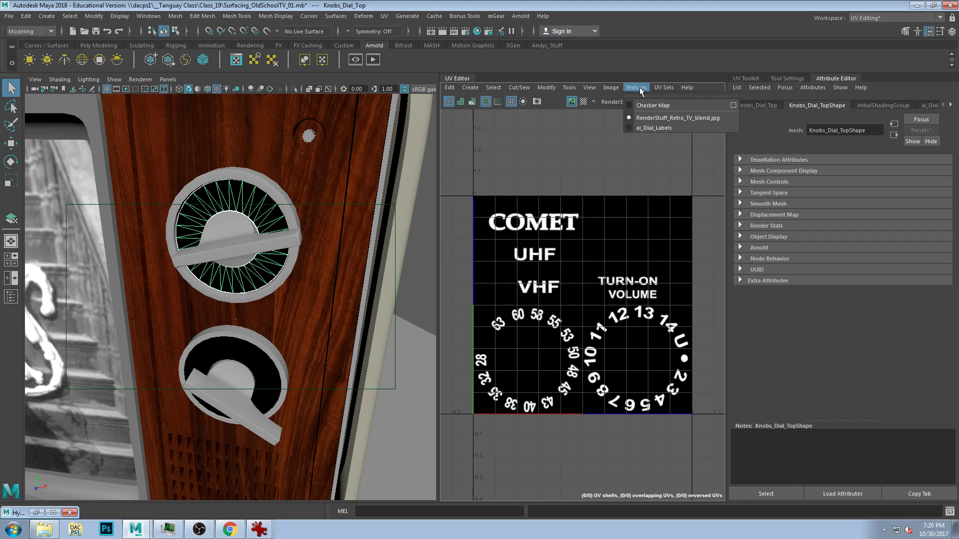
mouse_move(611, 93)
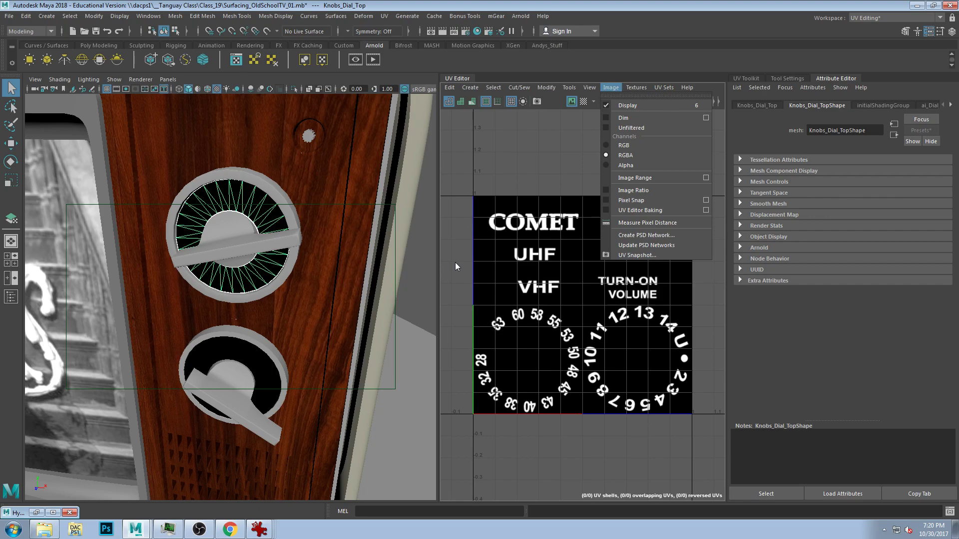
click(562, 127)
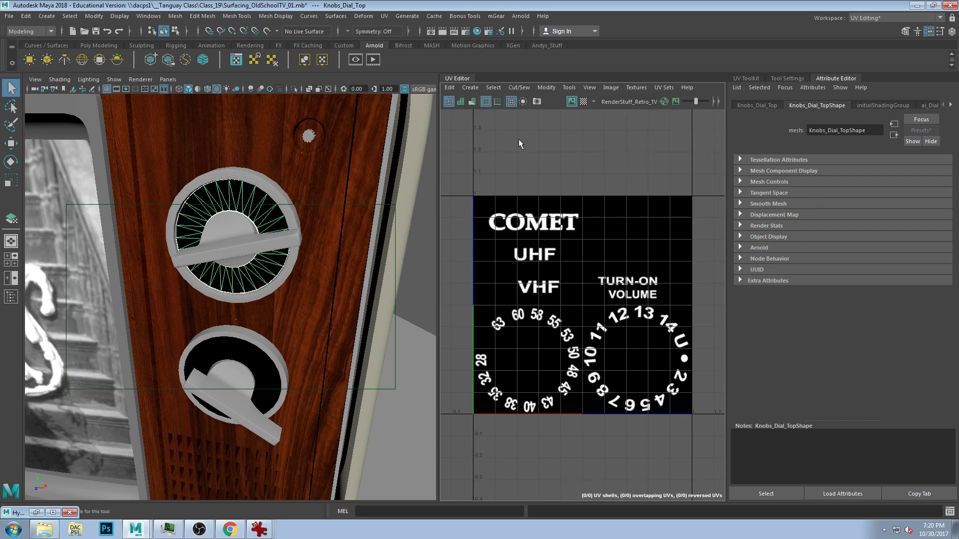
Project new UVs onto the upper dial face using Best Plane mapping
right_click(248, 200)
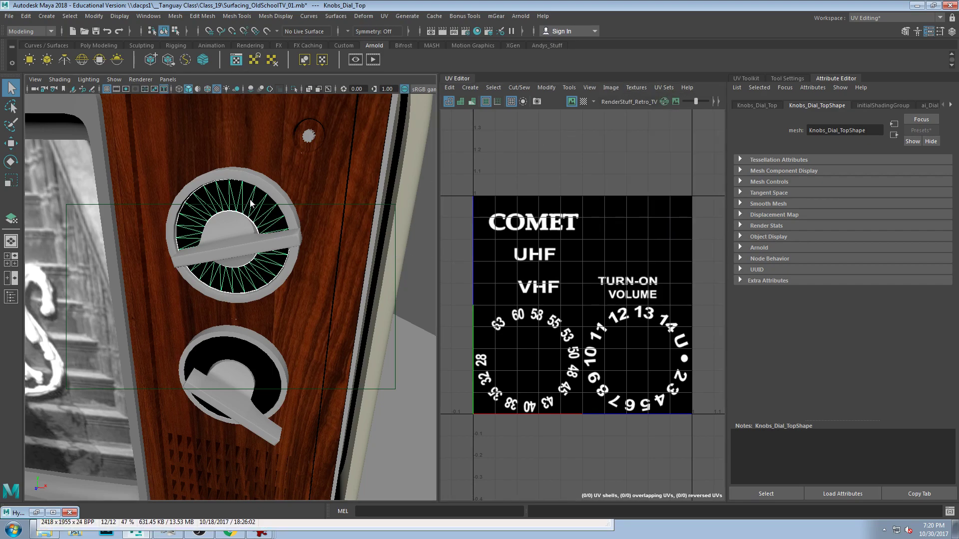
click(384, 16)
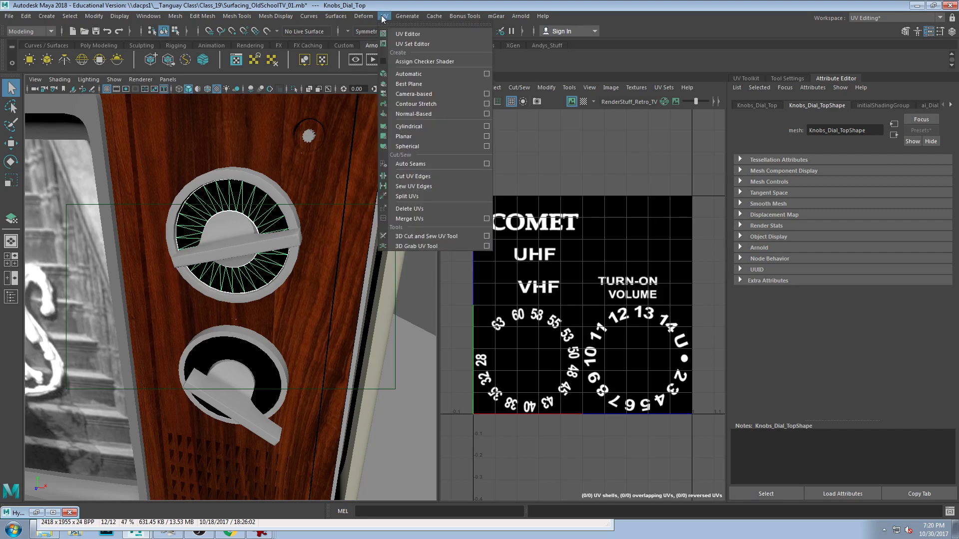
click(411, 84)
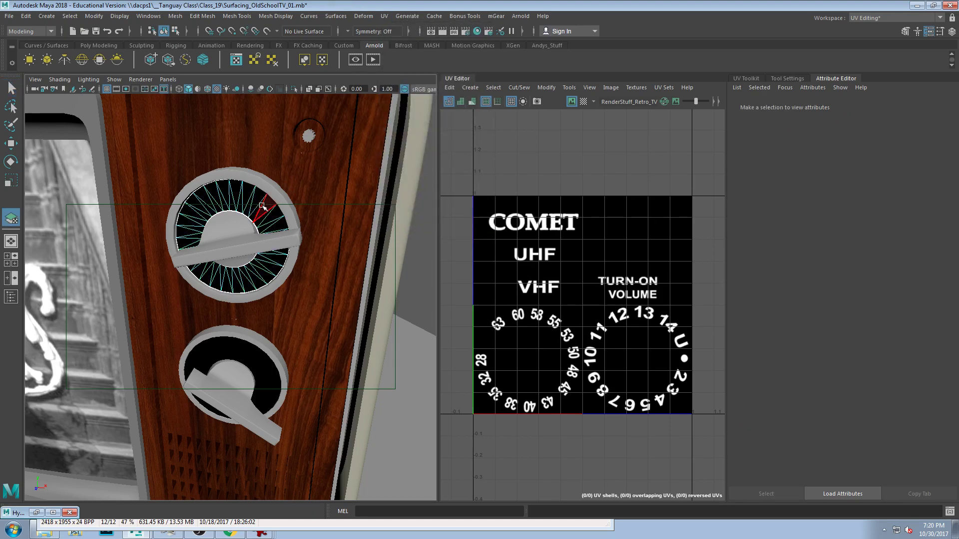
key(Return)
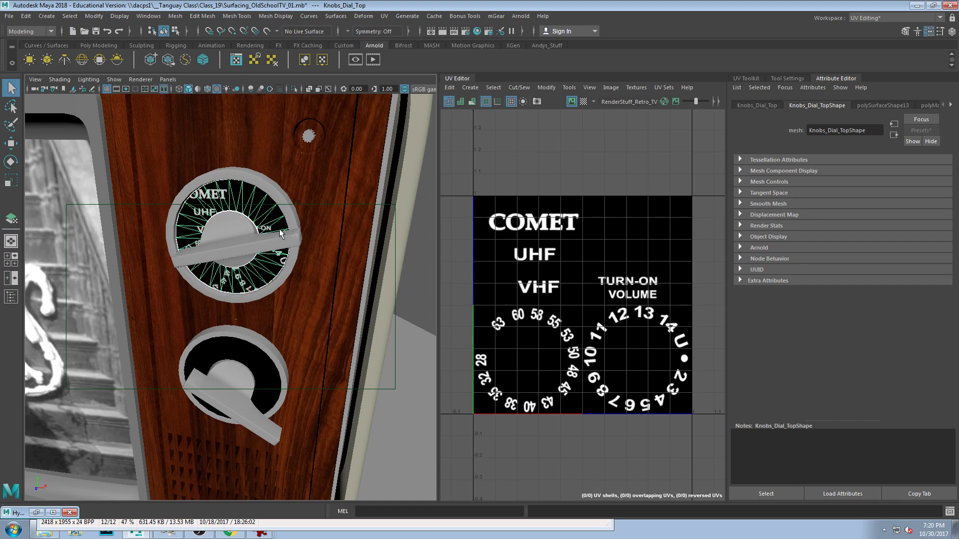
Try to project UVs onto the lower dial face with Best Plane mapping
click(258, 342)
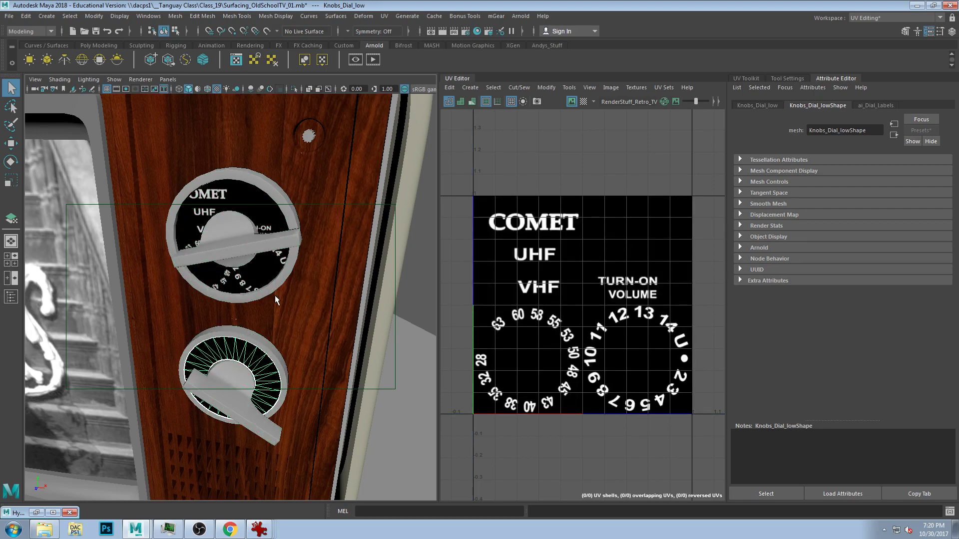
click(387, 16)
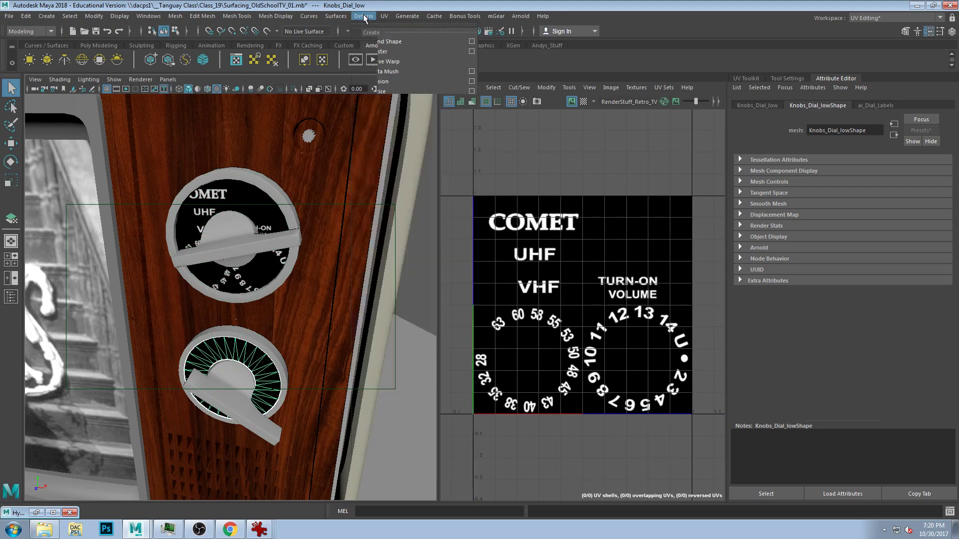
click(363, 16)
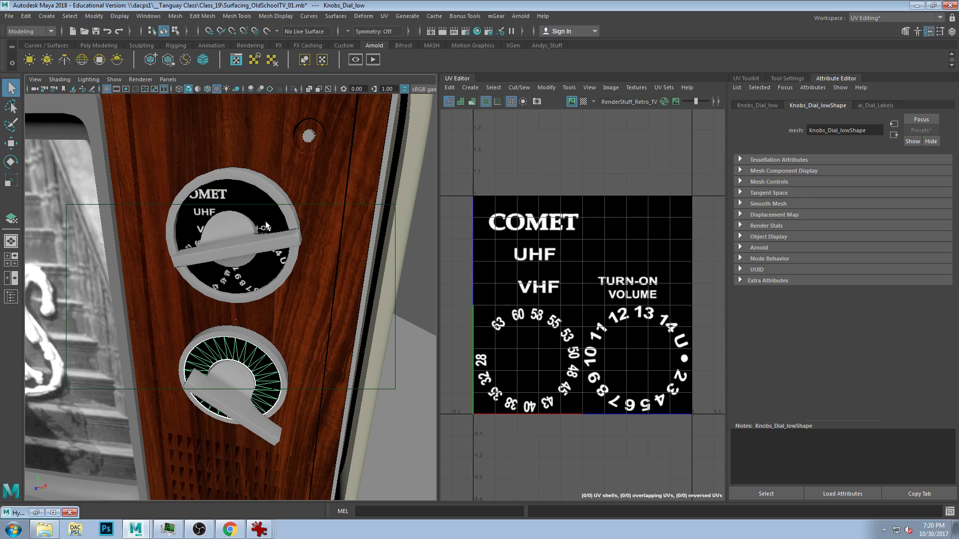
click(385, 16)
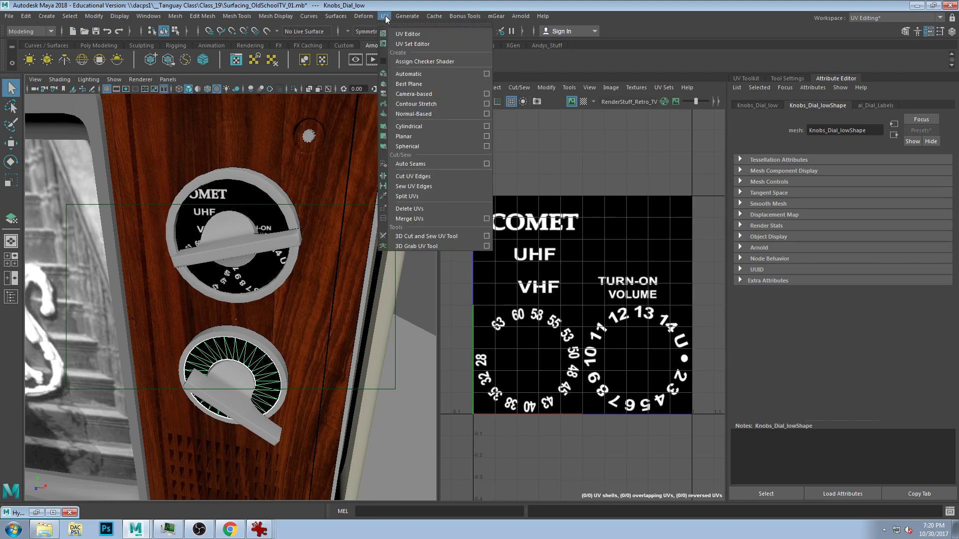
click(417, 84)
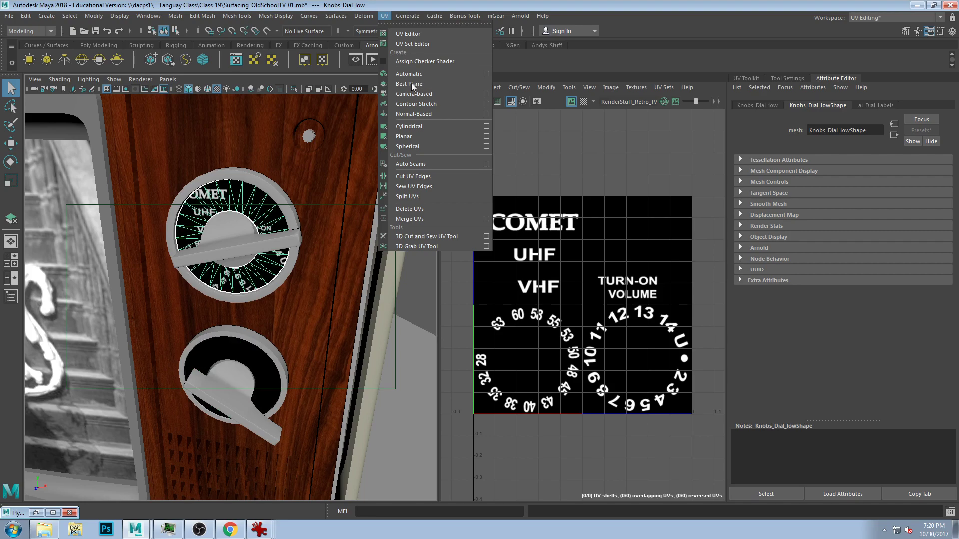
click(426, 84)
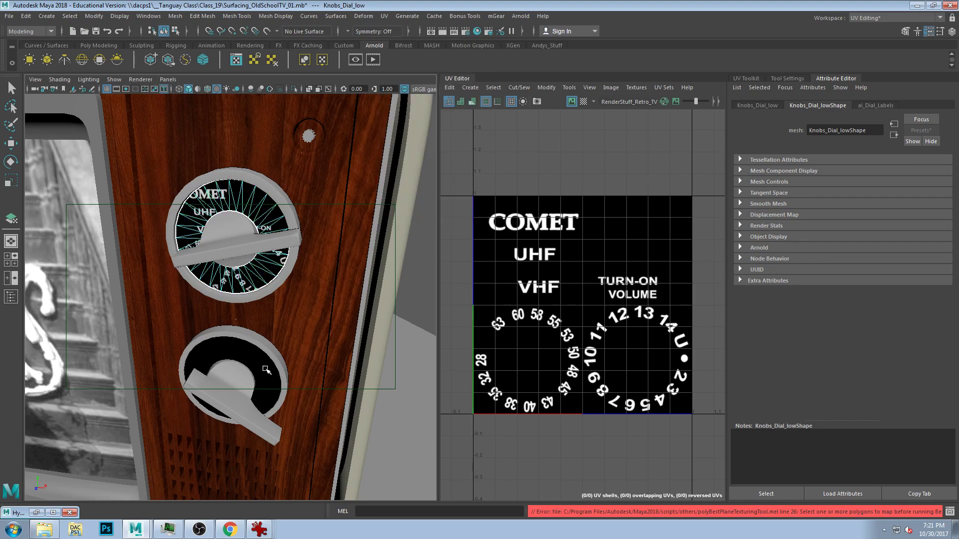
Close the minimized Hypershade and retry Best Plane mapping on the faces of the lower dial
click(279, 385)
key(F9)
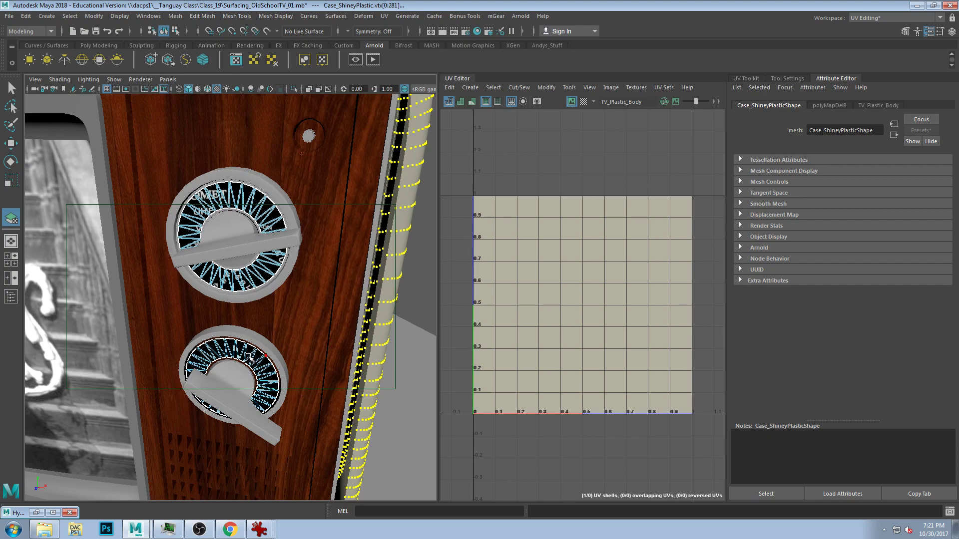
key(1)
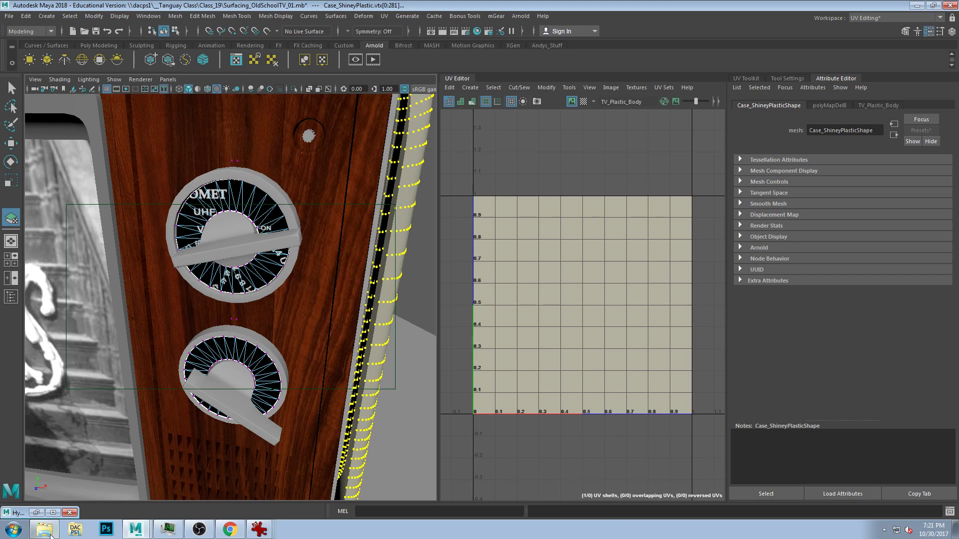
click(71, 512)
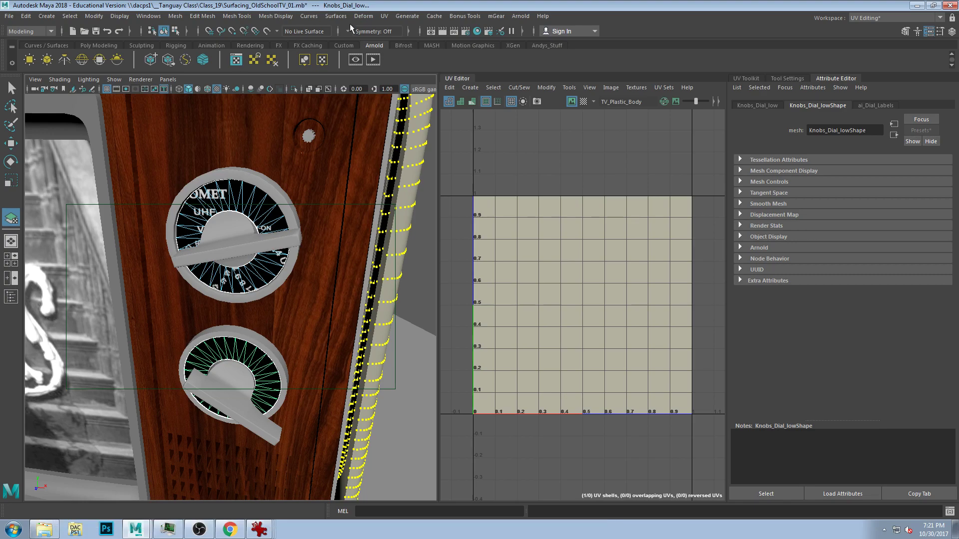
click(384, 16)
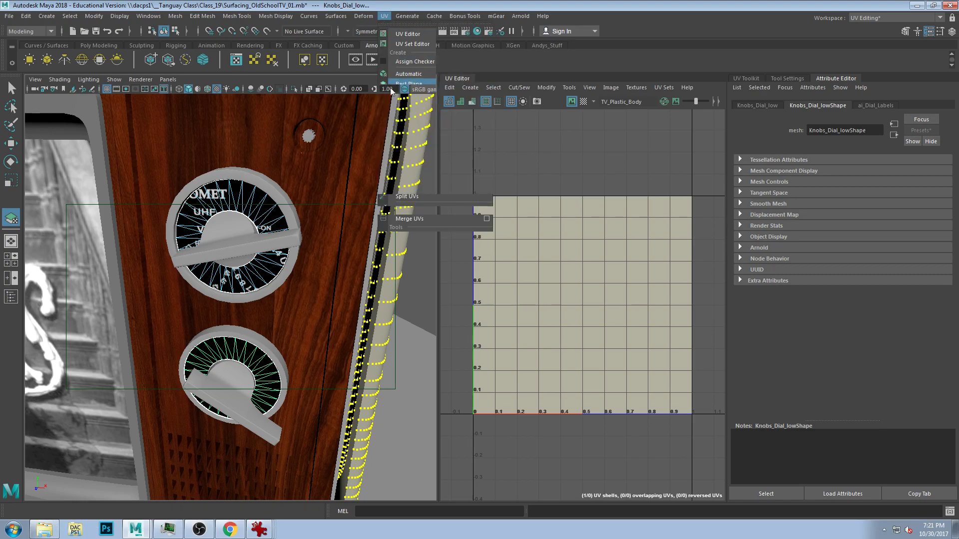
click(251, 359)
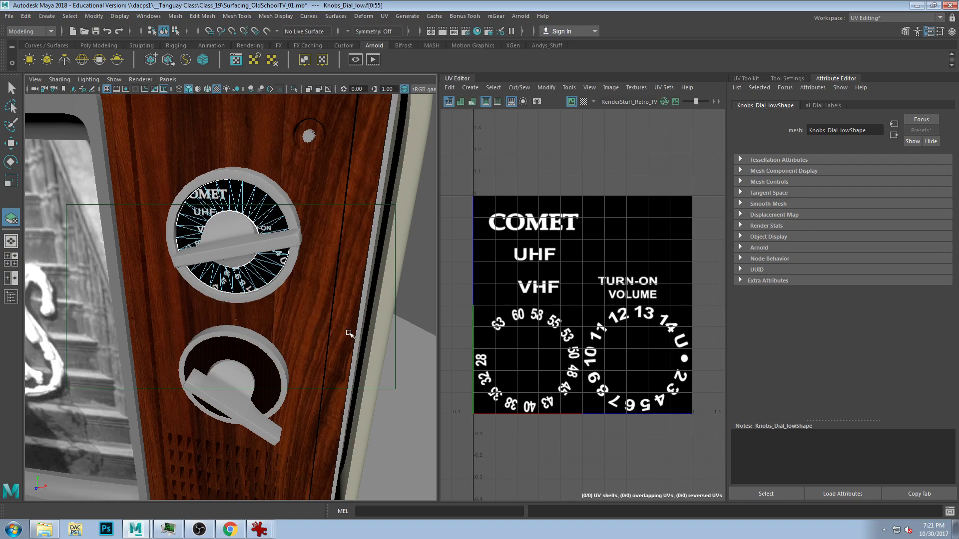
Open Windows Task Manager and force the unresponsive Autodesk Maya 2018 application to end
key(ctrl+shift+Escape)
drag(489, 153, 439, 139)
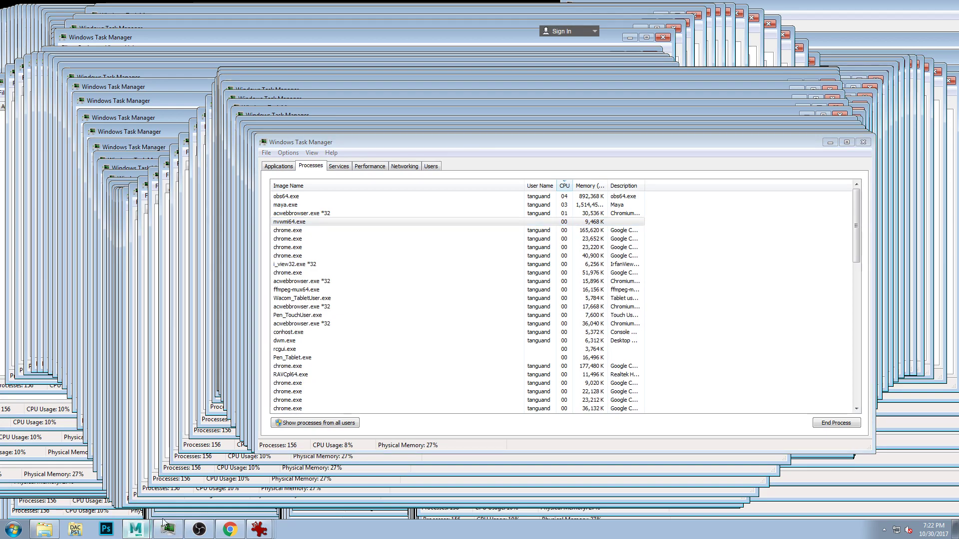
click(278, 166)
click(364, 153)
drag(415, 144, 417, 143)
click(354, 214)
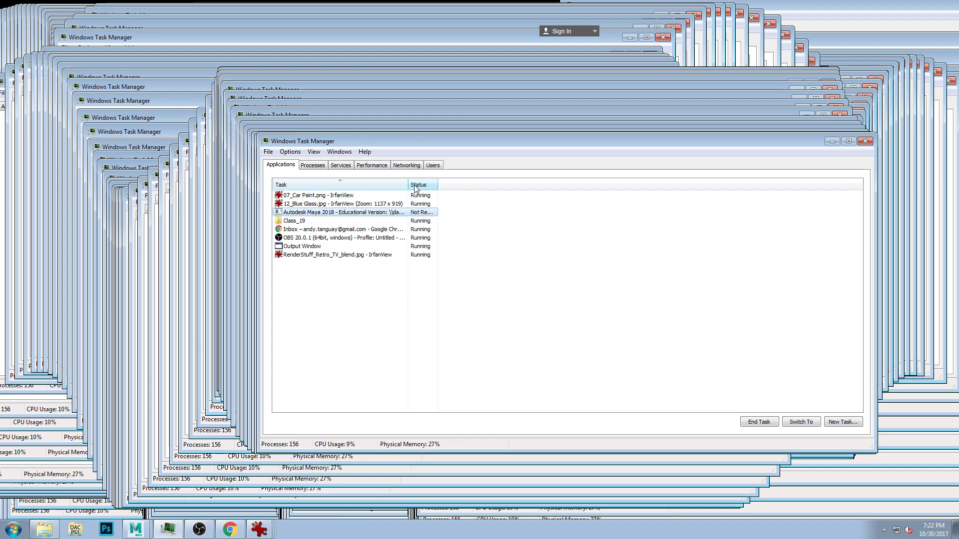
mouse_move(437, 187)
mouse_down()
mouse_move(469, 186)
mouse_move(424, 186)
mouse_up()
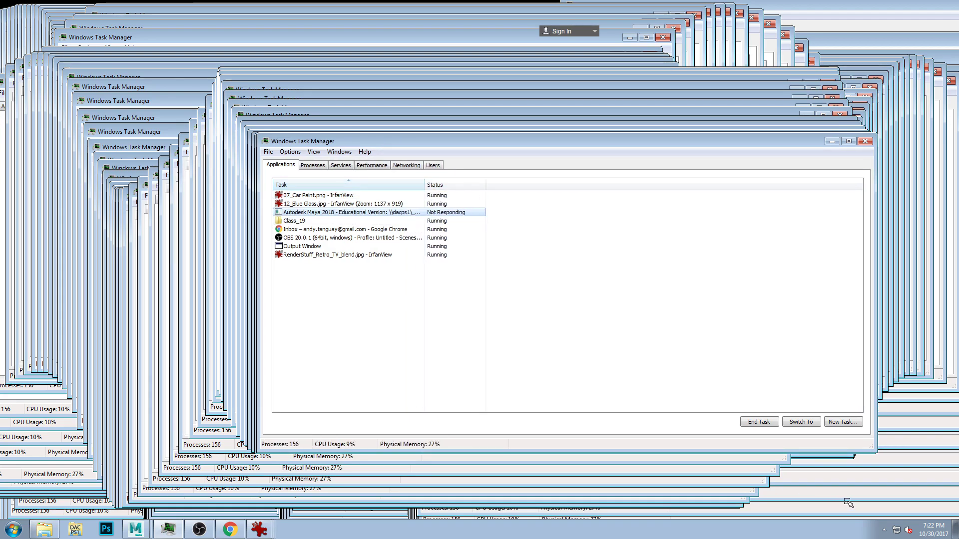
click(759, 422)
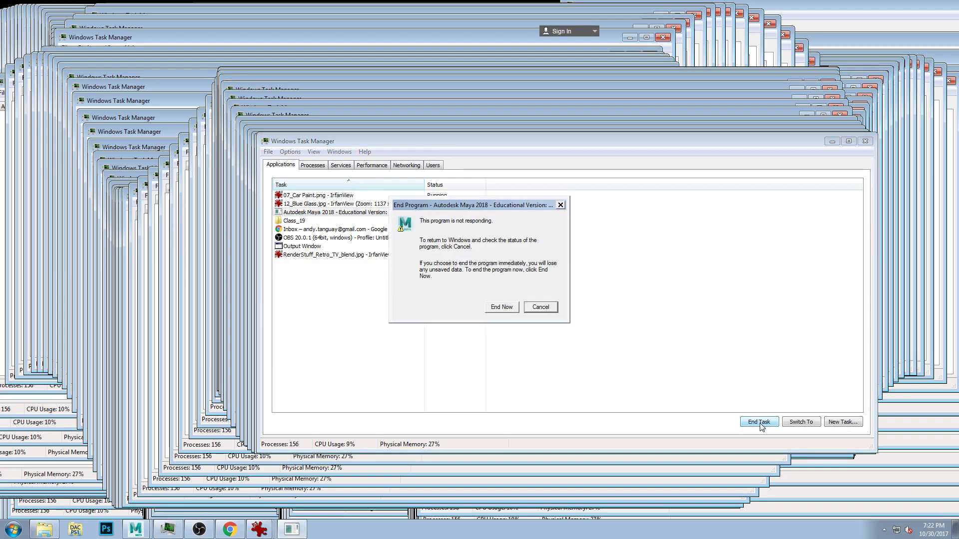
click(501, 307)
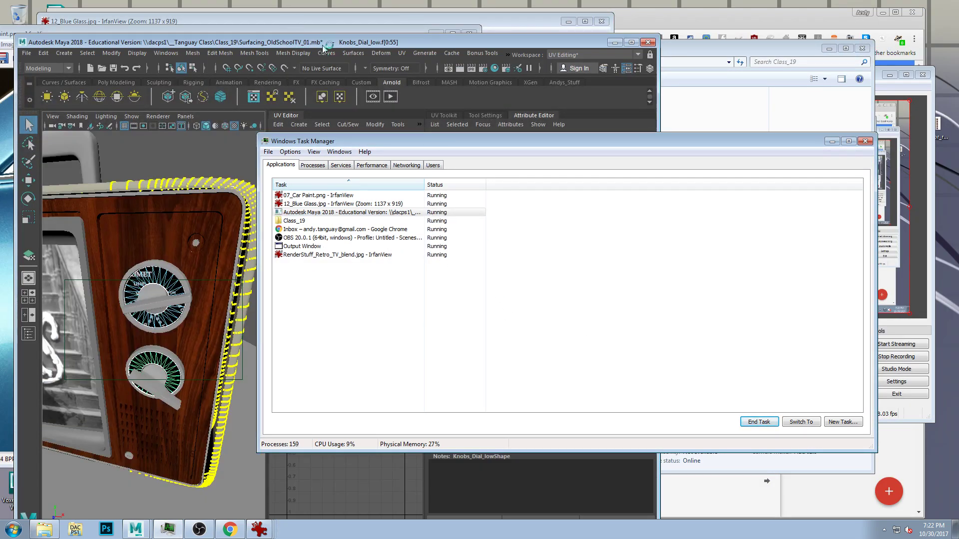
Try to dismiss the frozen Maya window and end the Autodesk Maya 2018 task again
click(336, 41)
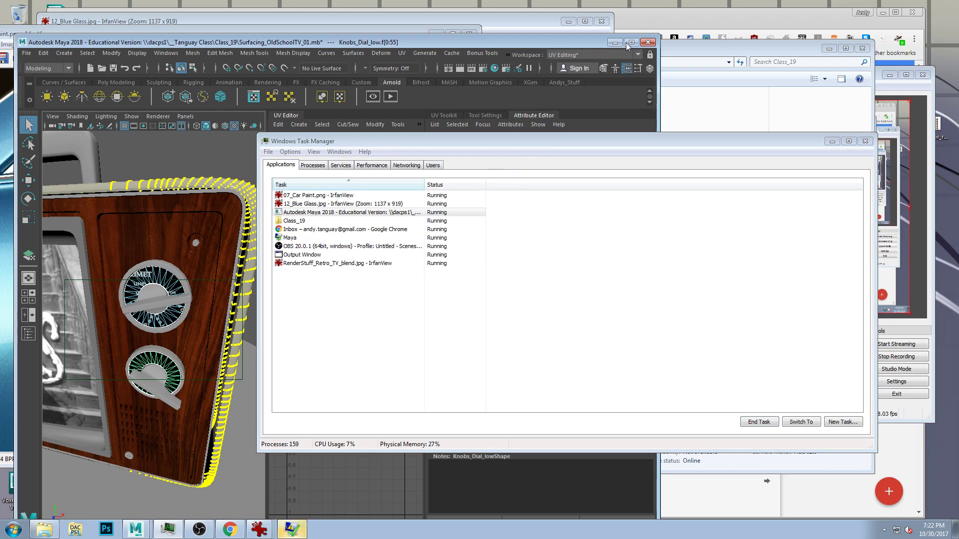
drag(781, 52, 754, 61)
click(801, 60)
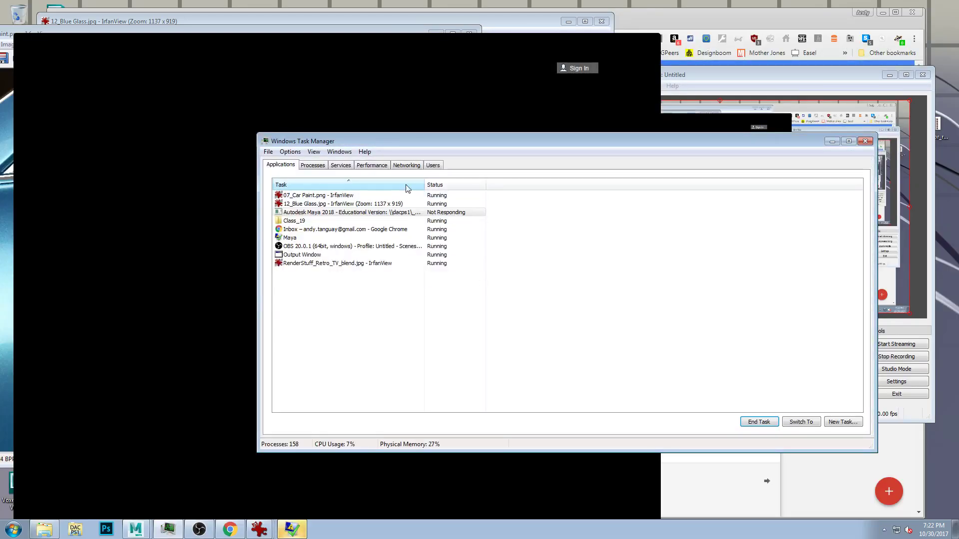
drag(383, 141, 422, 95)
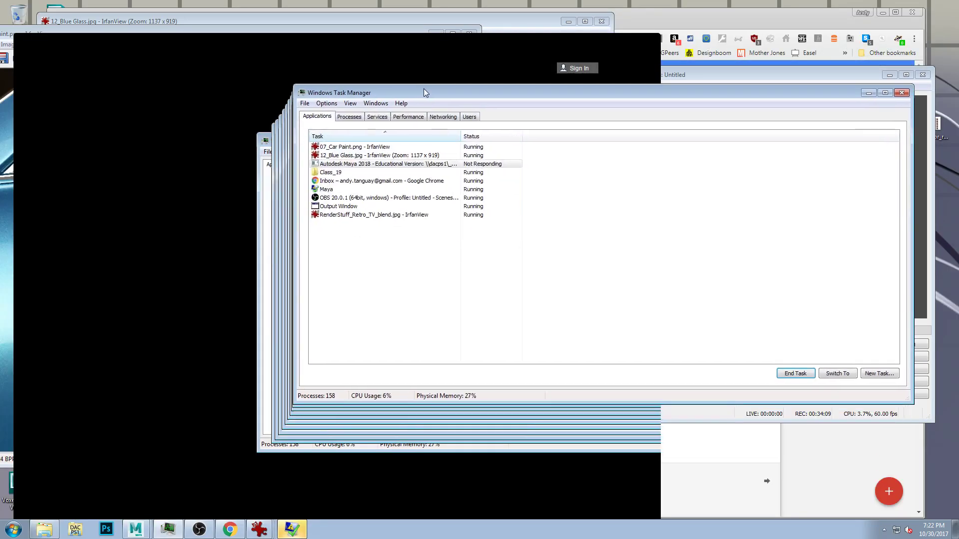
click(349, 163)
click(791, 376)
Close the 12_Blue Glass.jpg image window and end the Maya task once more from Task Manager
drag(498, 22, 545, 25)
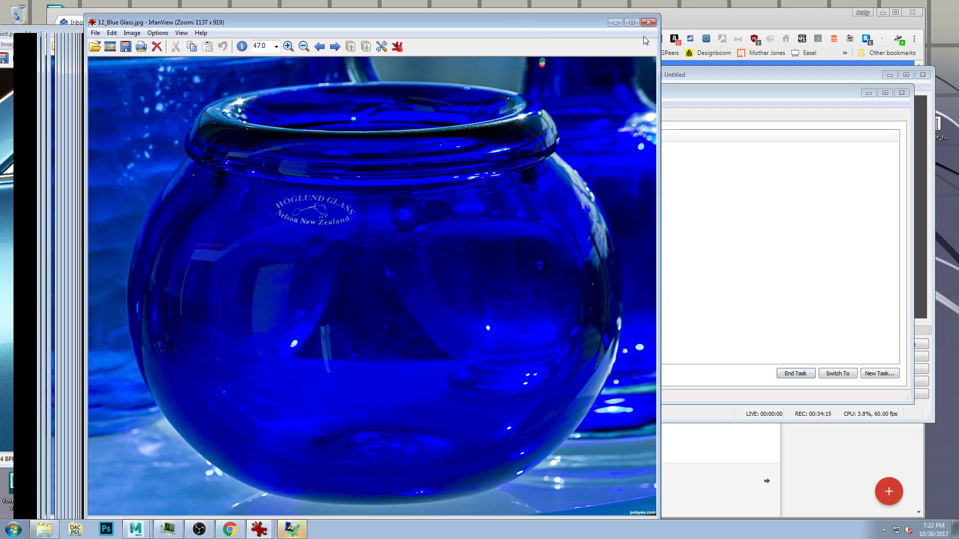
click(648, 23)
click(370, 156)
click(795, 373)
End the maya.exe process from Task Manager's process list and close the leftover blue glass image window
click(349, 117)
click(357, 172)
click(352, 137)
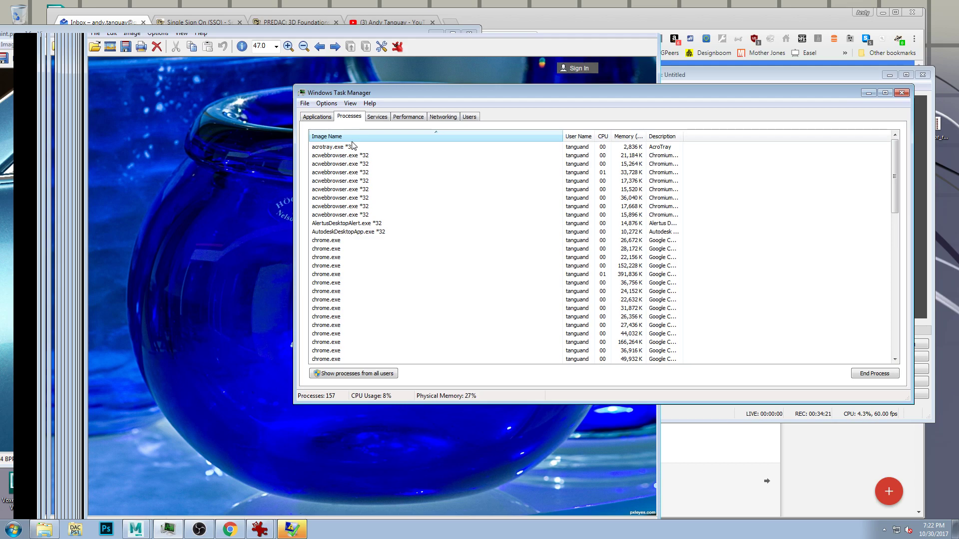
click(352, 137)
click(352, 137)
scroll(359, 280, down, 10)
scroll(368, 278, down, 4)
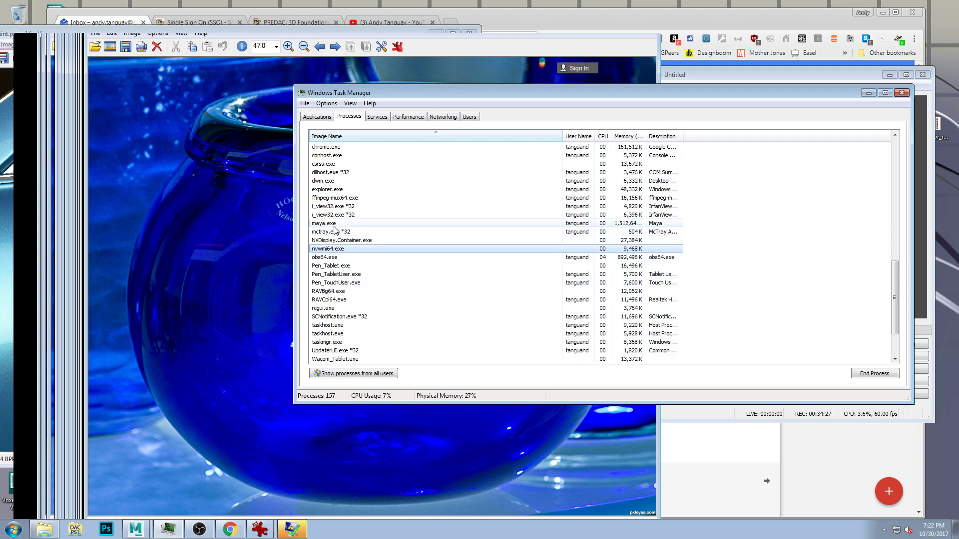
click(353, 223)
click(874, 374)
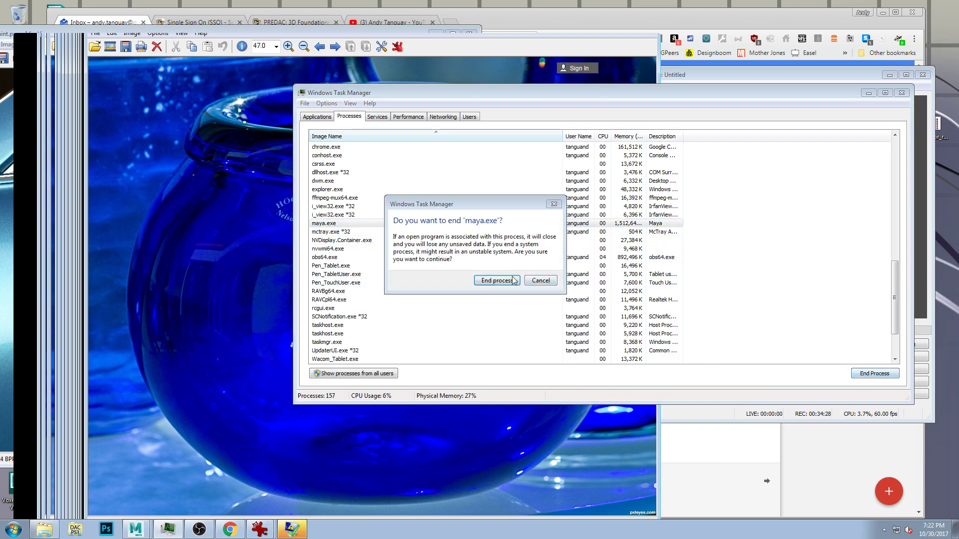
click(487, 281)
click(469, 33)
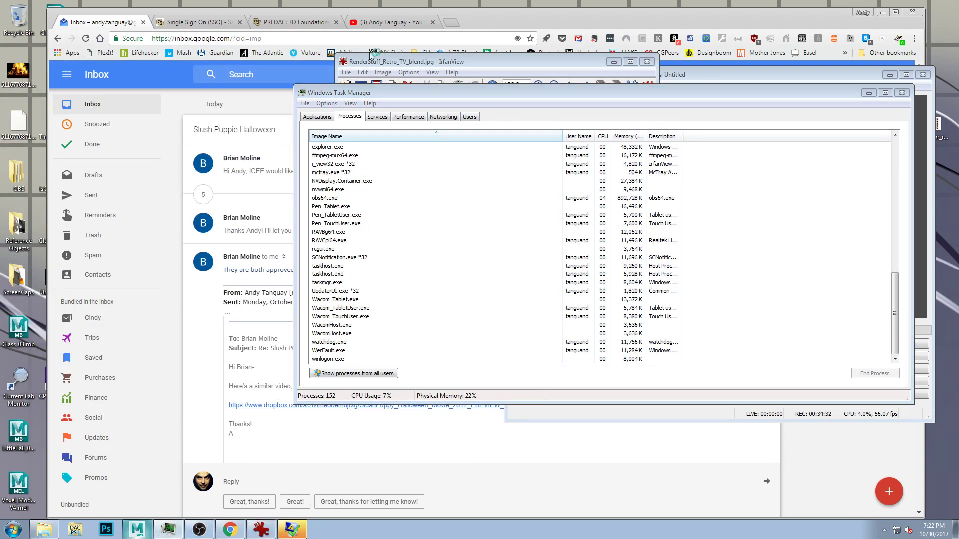
Check Task Manager's applications and process lists for a running maya.exe entry
click(317, 116)
click(349, 116)
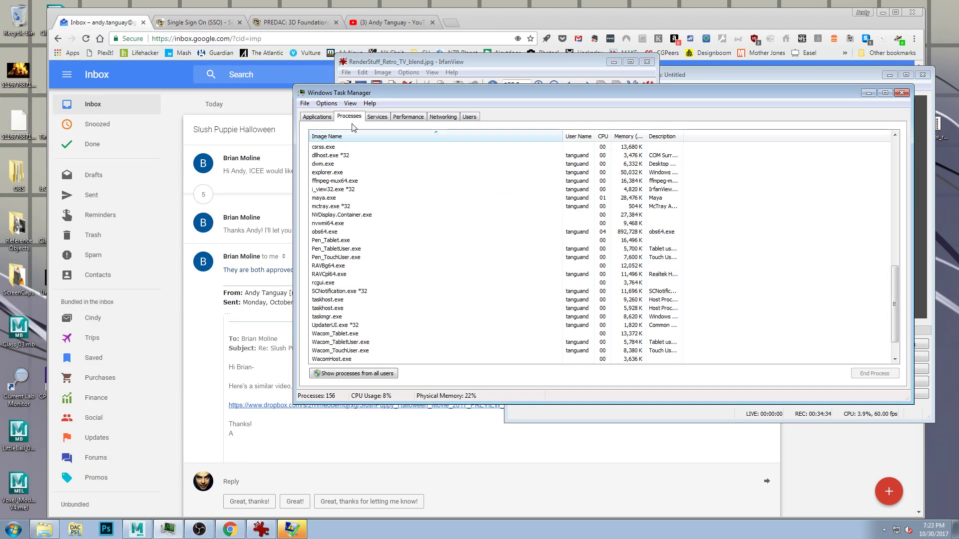
click(331, 215)
click(332, 208)
click(330, 198)
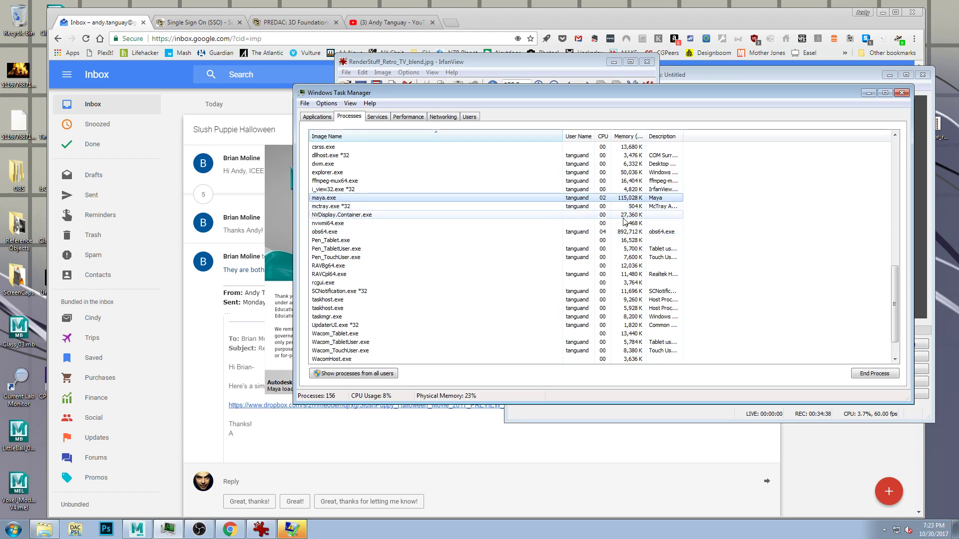
Minimize the browser, move the OBS and Task Manager windows aside, and bring the relaunched Maya window to the front
click(177, 24)
click(387, 24)
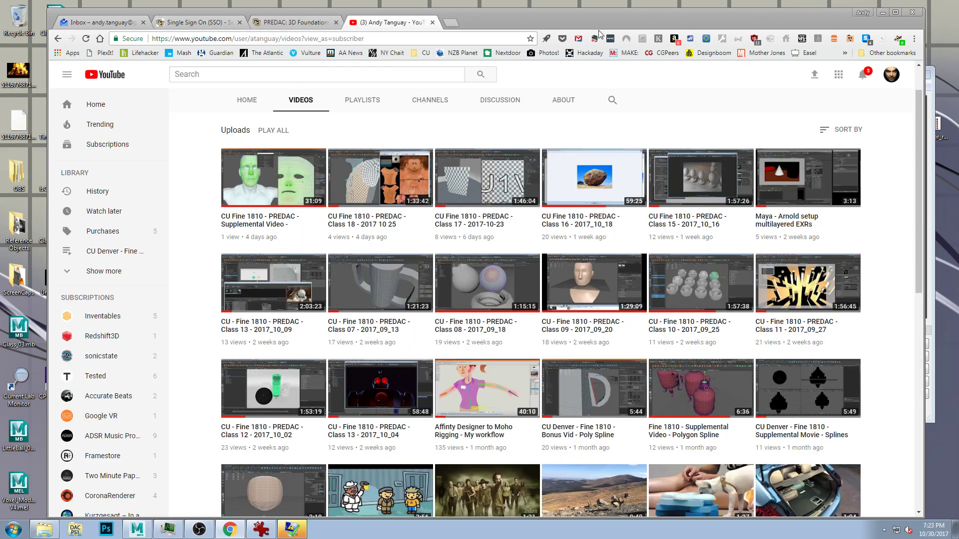
click(882, 12)
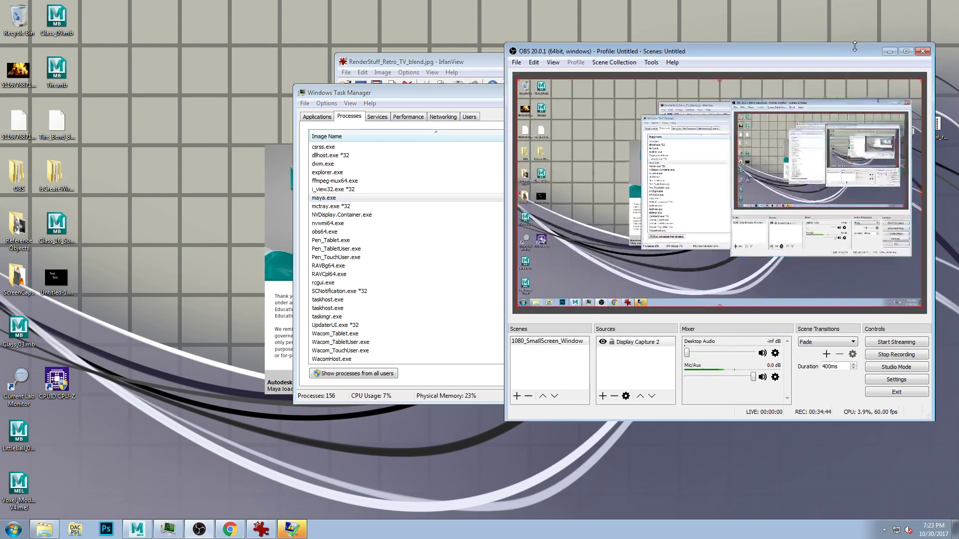
drag(839, 61, 857, 23)
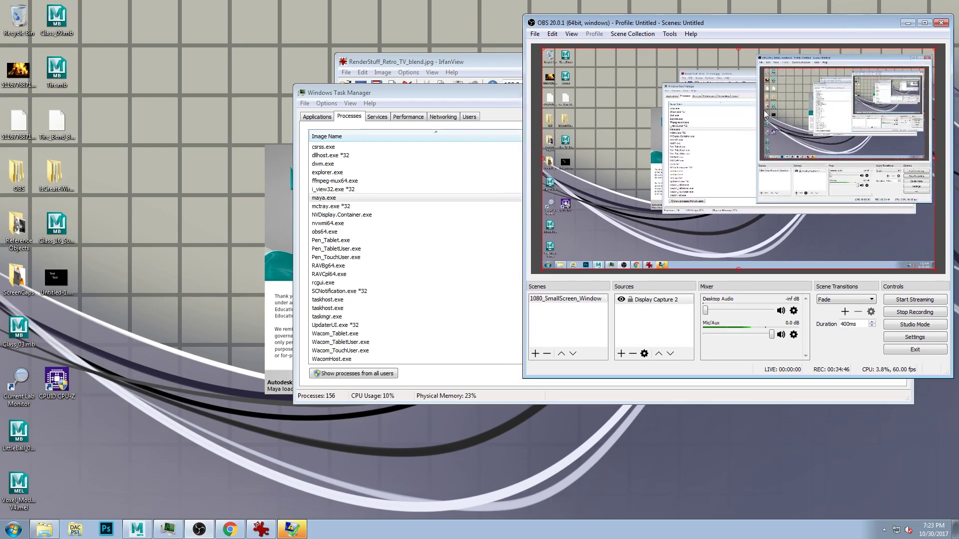
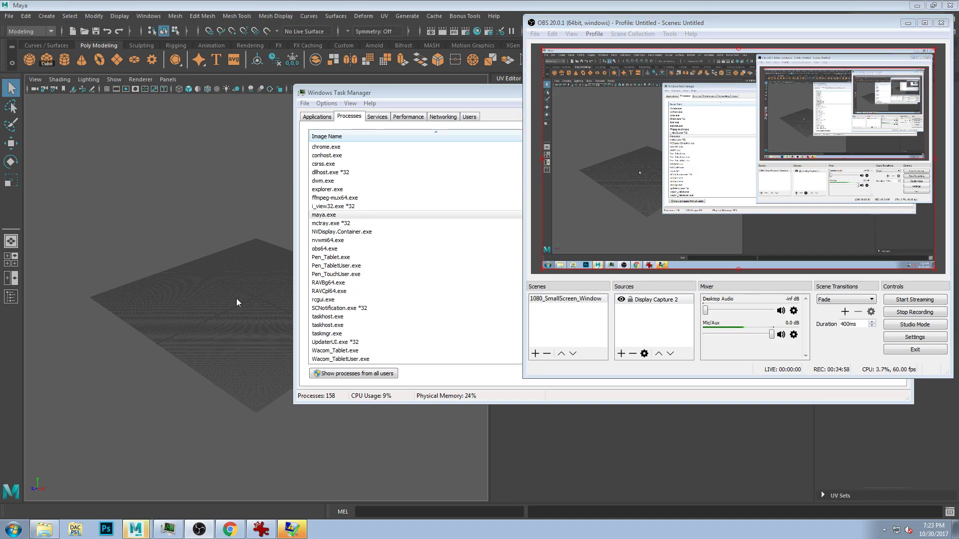
drag(483, 94, 394, 112)
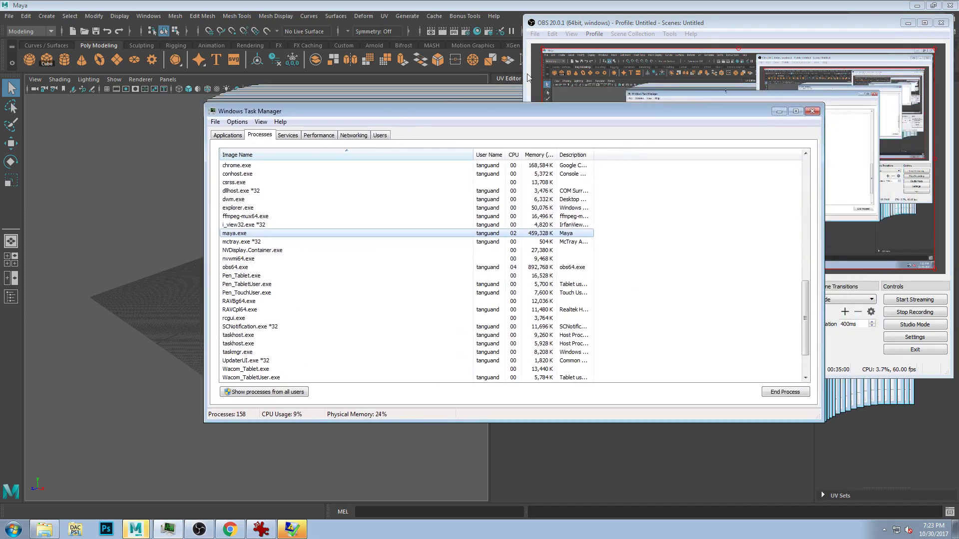
click(573, 11)
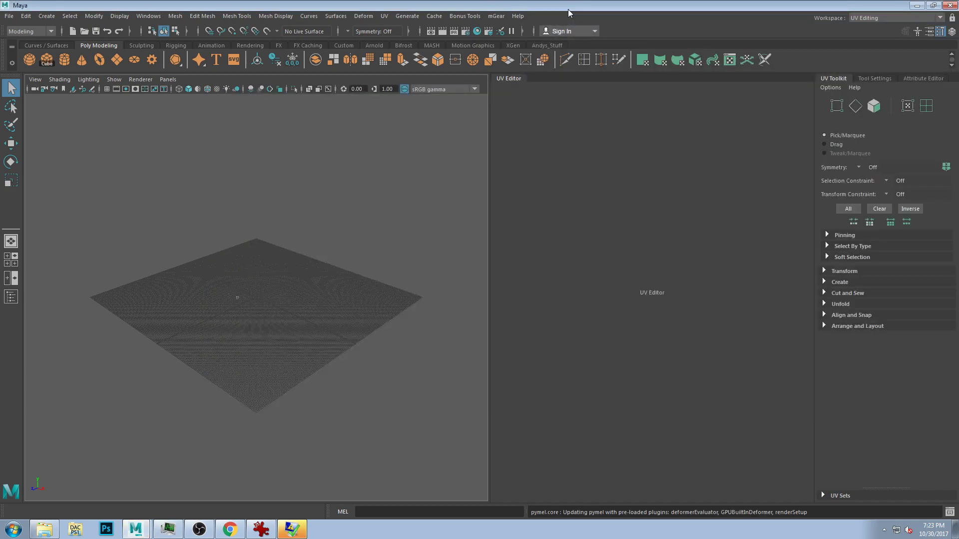
Open the scene Surfacing_OldSchoolTV_01.mb from the Class_19 folder of the class share
click(9, 16)
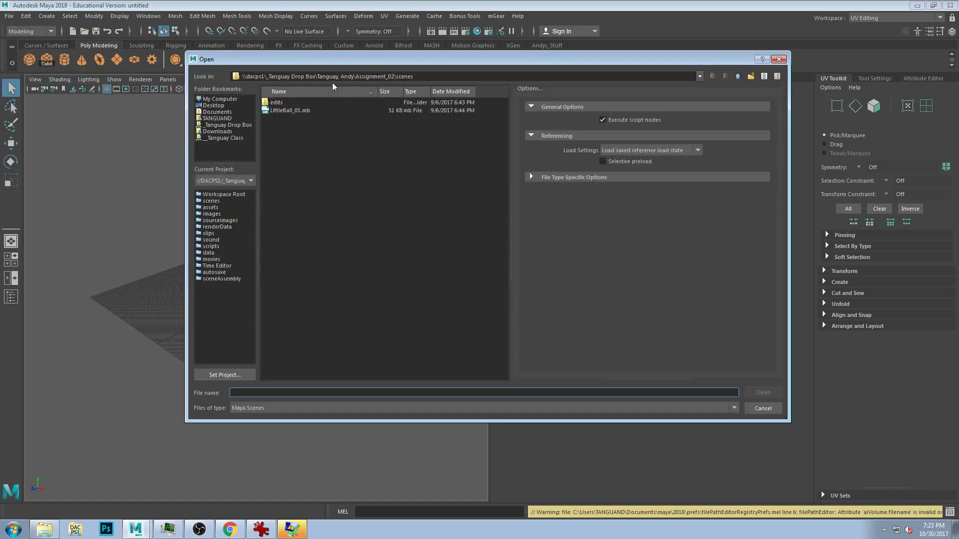
click(741, 79)
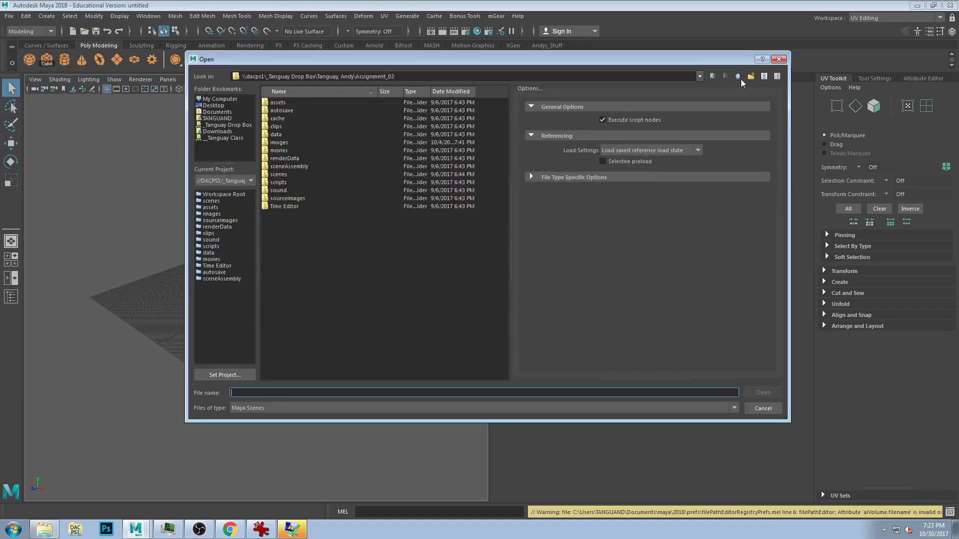
click(236, 125)
click(231, 139)
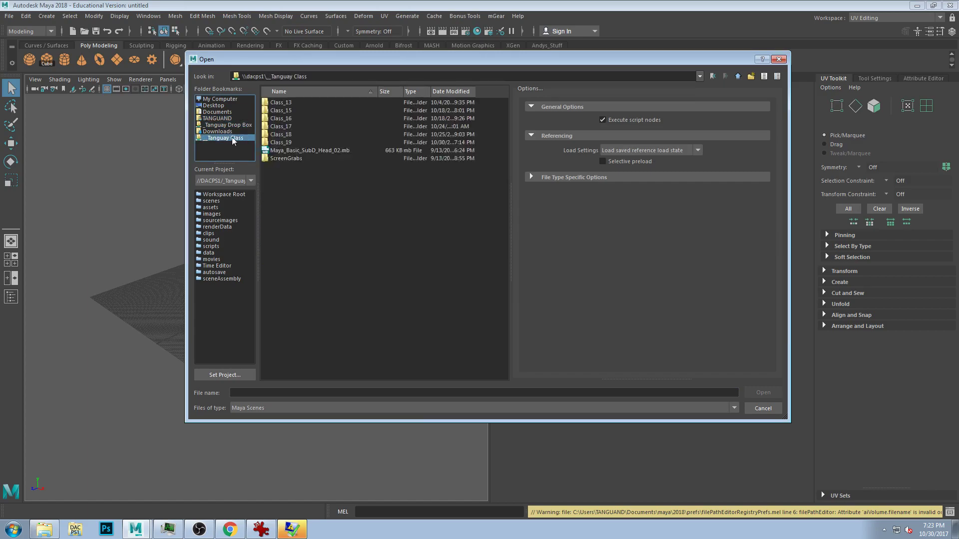
double_click(286, 143)
click(308, 112)
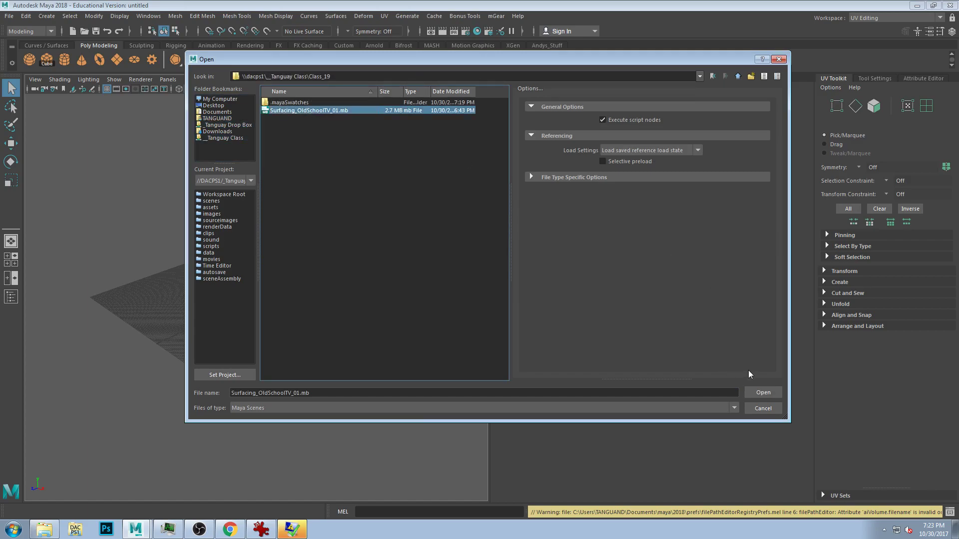
click(760, 395)
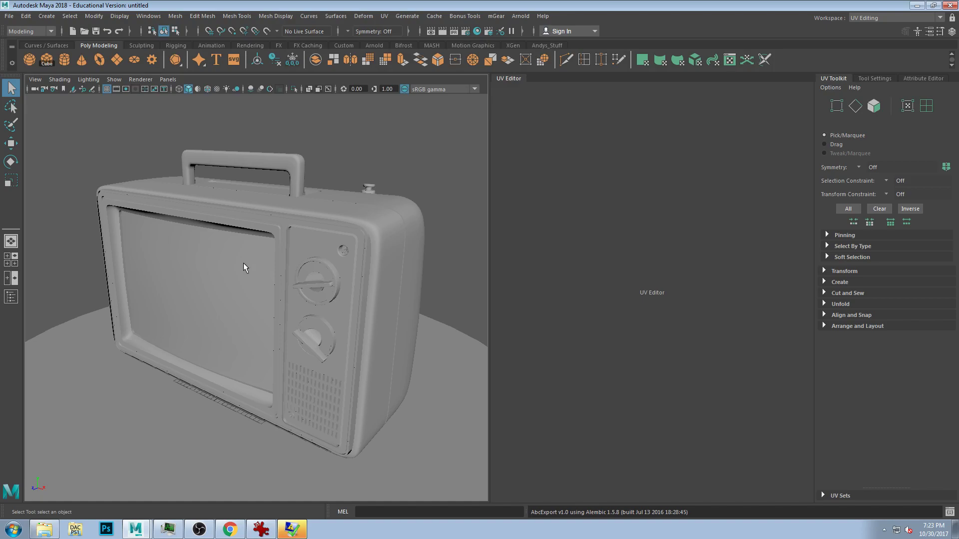
Select both dial faces on the TV and open a widened Hypershade with a new empty graph tab
click(327, 329)
shift+click(327, 300)
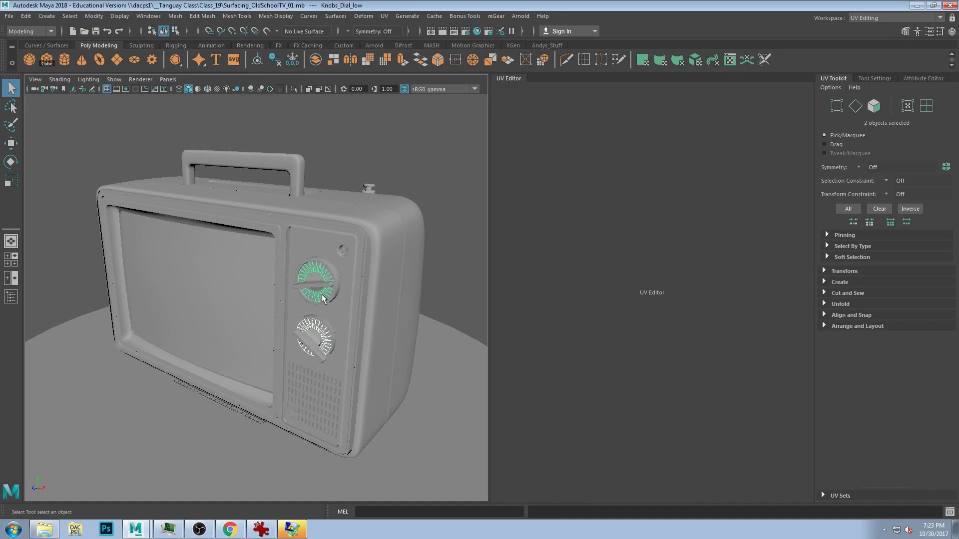
alt+drag(327, 300, 351, 298)
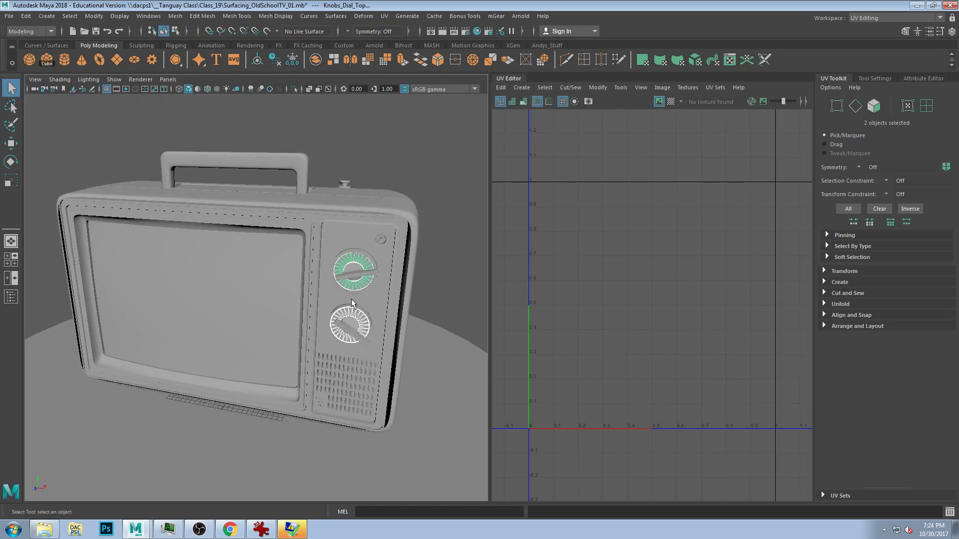
click(476, 31)
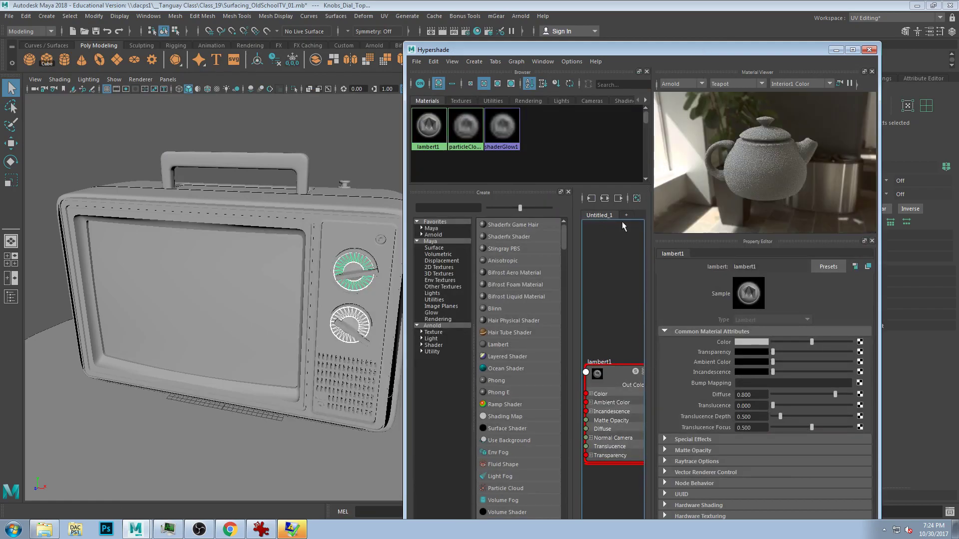
click(626, 216)
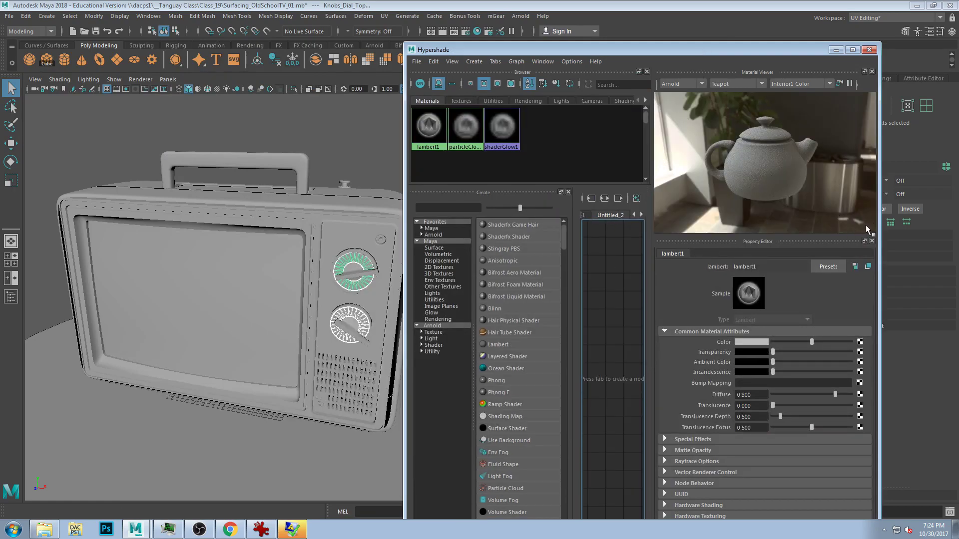
drag(882, 220, 914, 215)
Create an Arnold aiStandardSurface material and connect a File texture to its base color
click(434, 235)
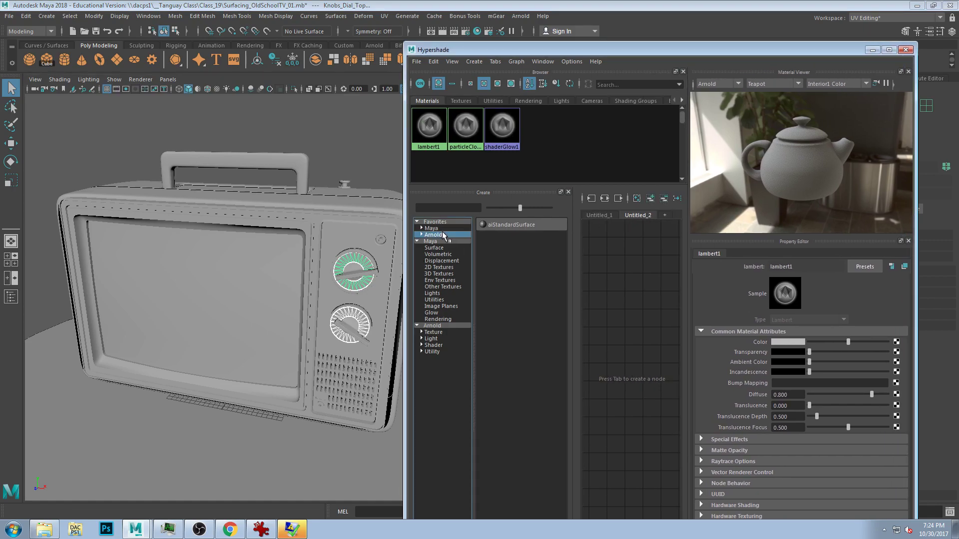
click(507, 226)
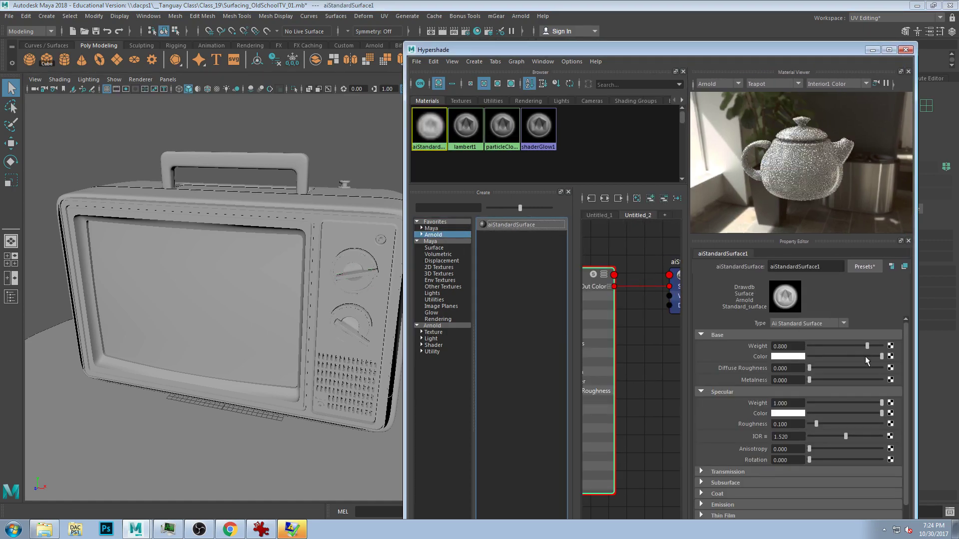
click(377, 136)
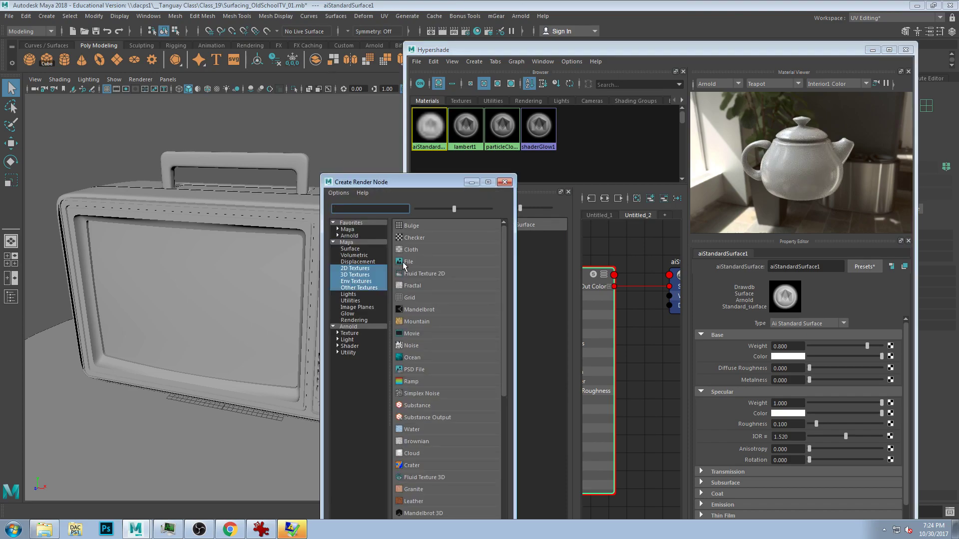
click(408, 265)
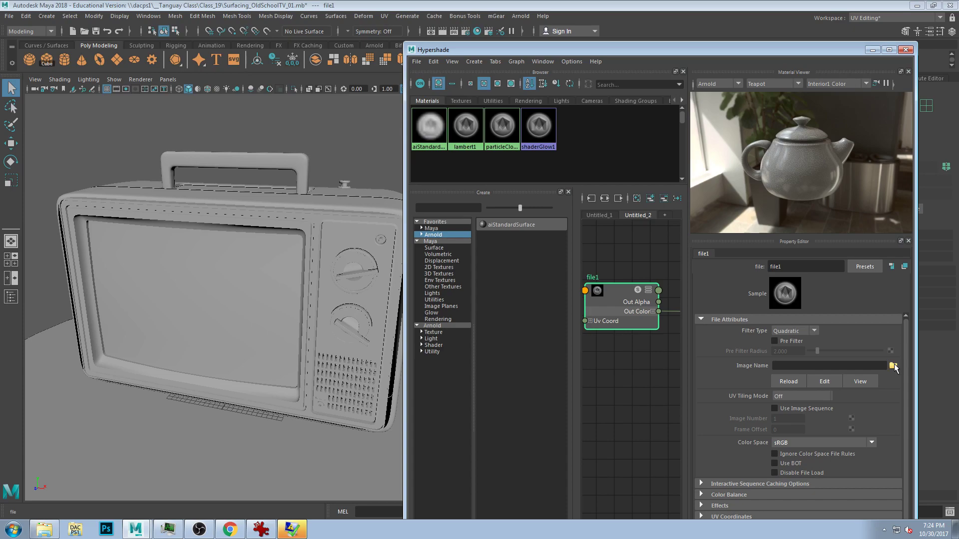
Load RenderStuff_Retro_TV_blend.jpg from the Class_19 folder as the file texture's image
click(893, 366)
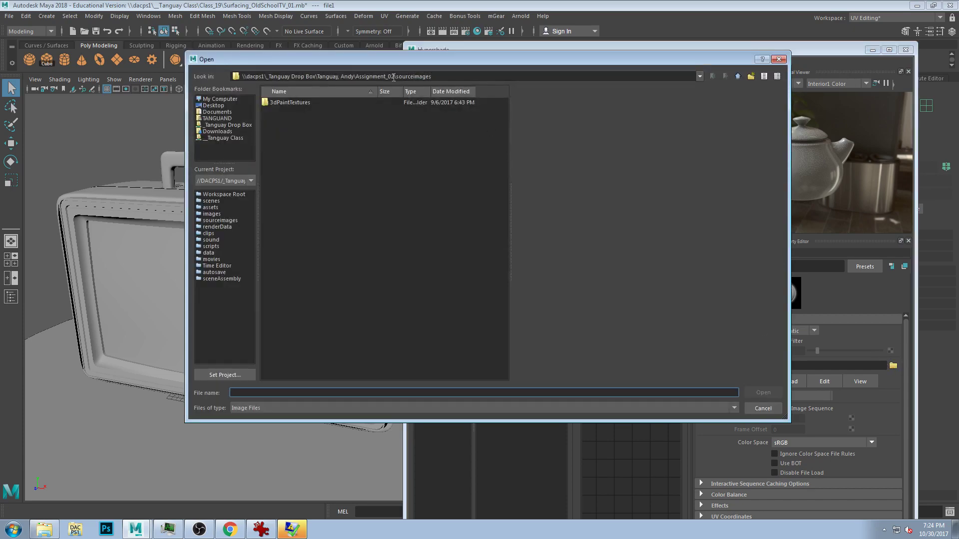
click(230, 125)
click(231, 139)
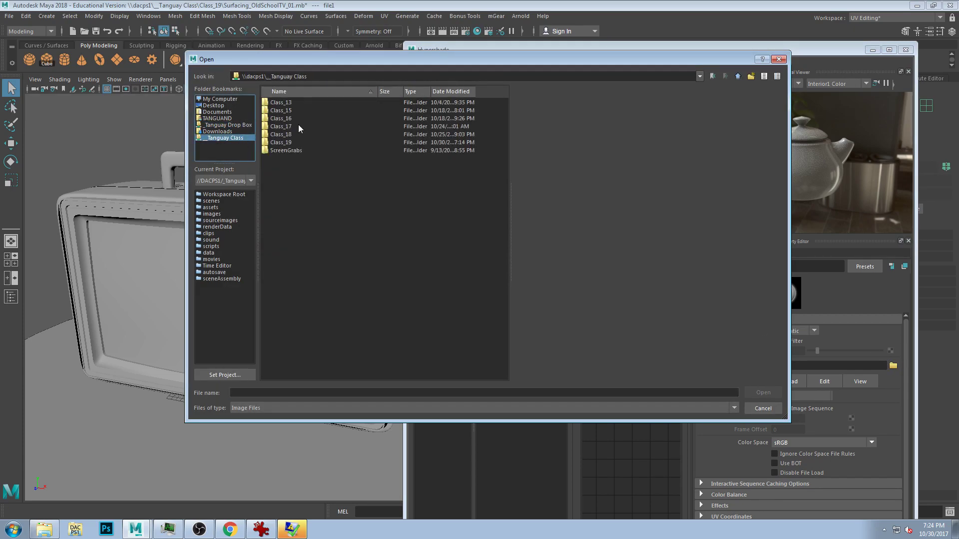
double_click(289, 143)
click(321, 143)
click(314, 127)
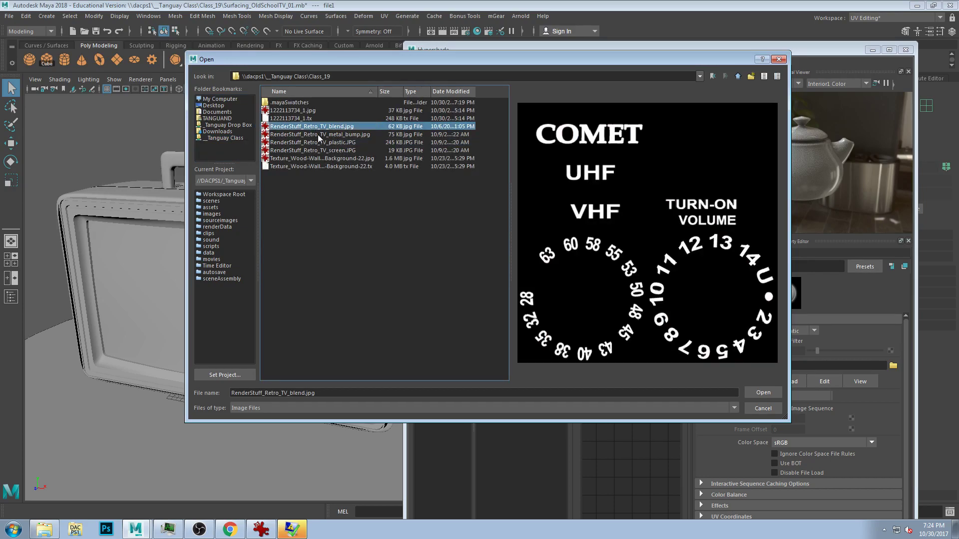
click(760, 394)
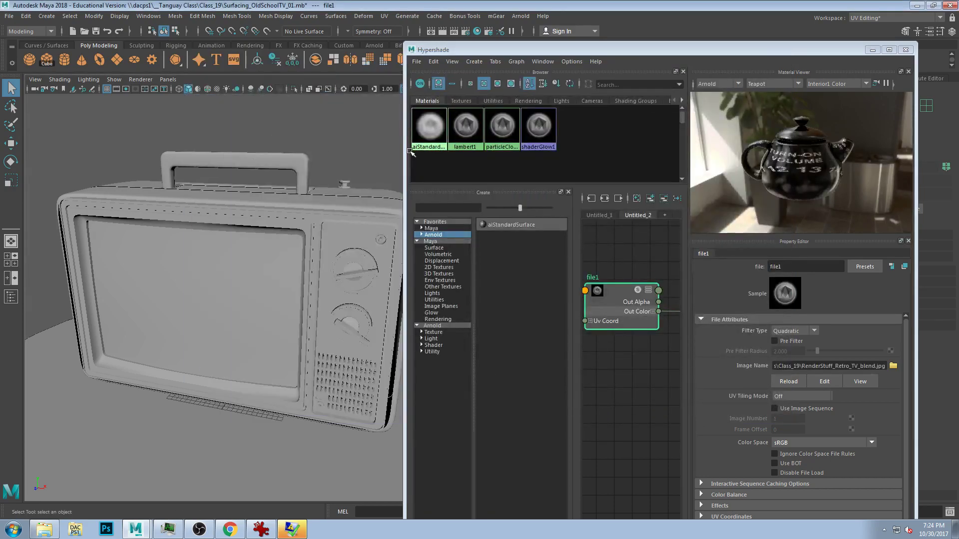
Select the two ring-shaped dial faces on the TV's control panel
alt+middle_drag(391, 260, 355, 256)
click(354, 257)
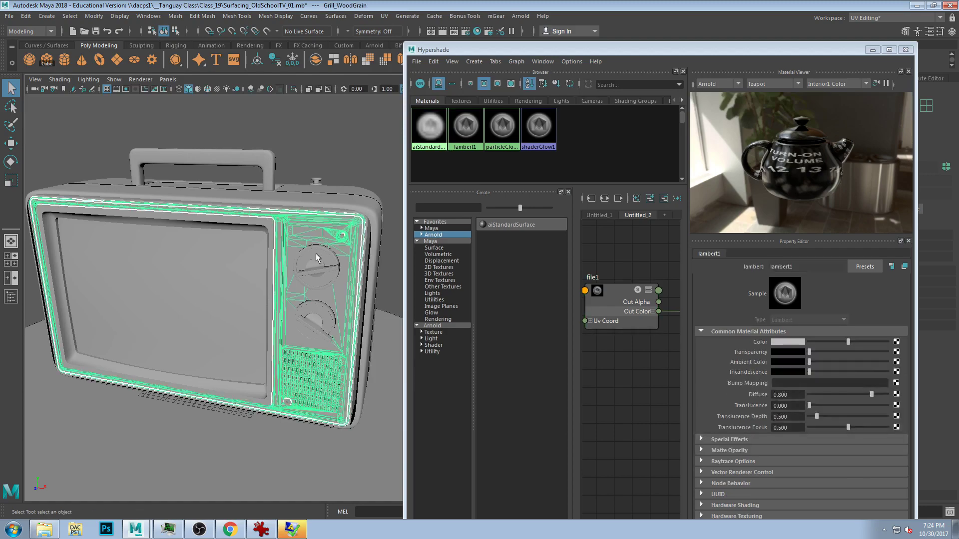
click(318, 258)
key(Up)
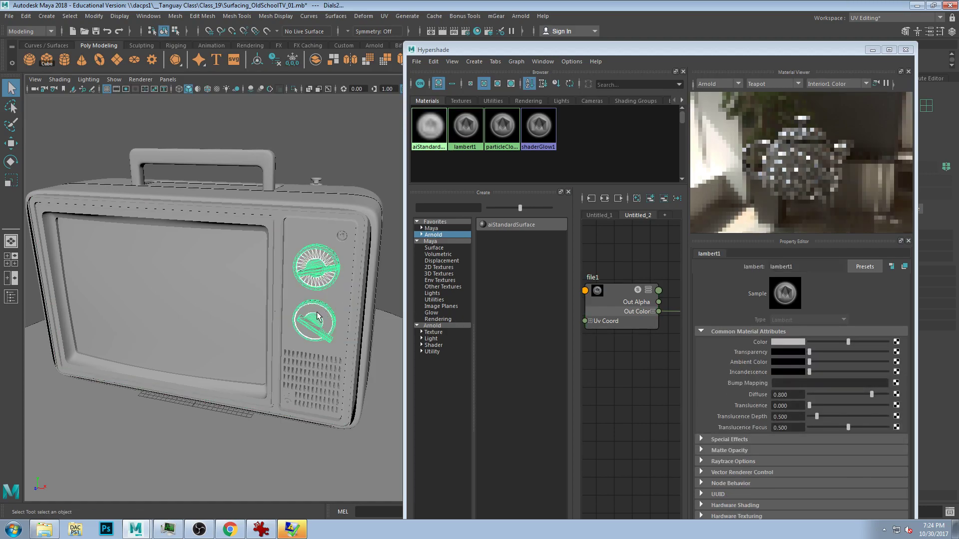
click(335, 175)
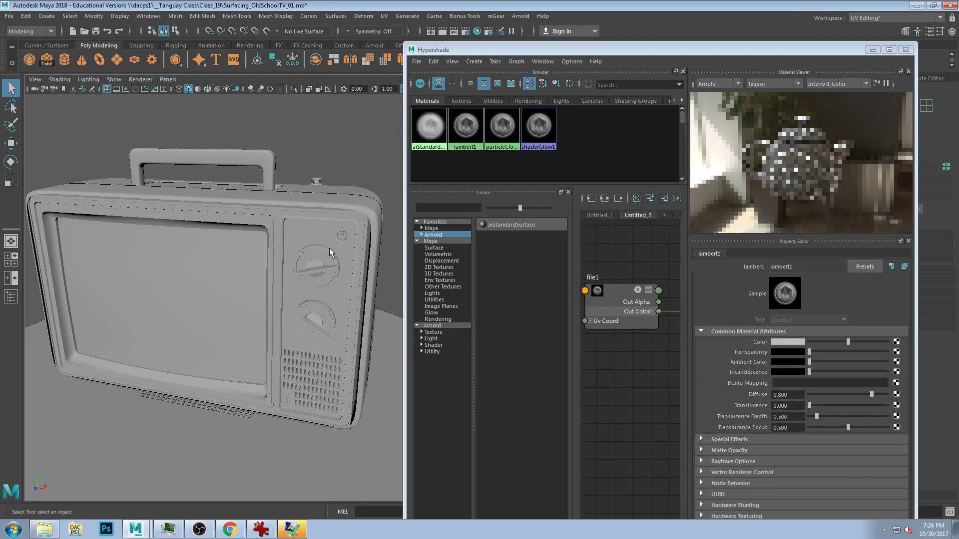
click(320, 257)
shift+click(324, 315)
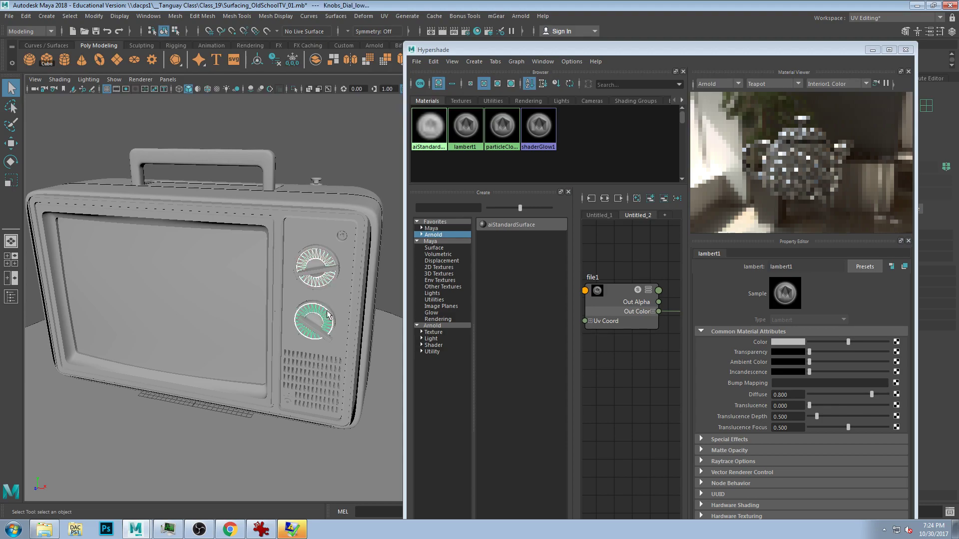
Assign the textured aiStandardSurface to both selected dial faces, turn on textured viewport display and close Hypershade
alt+middle_drag(659, 289, 601, 297)
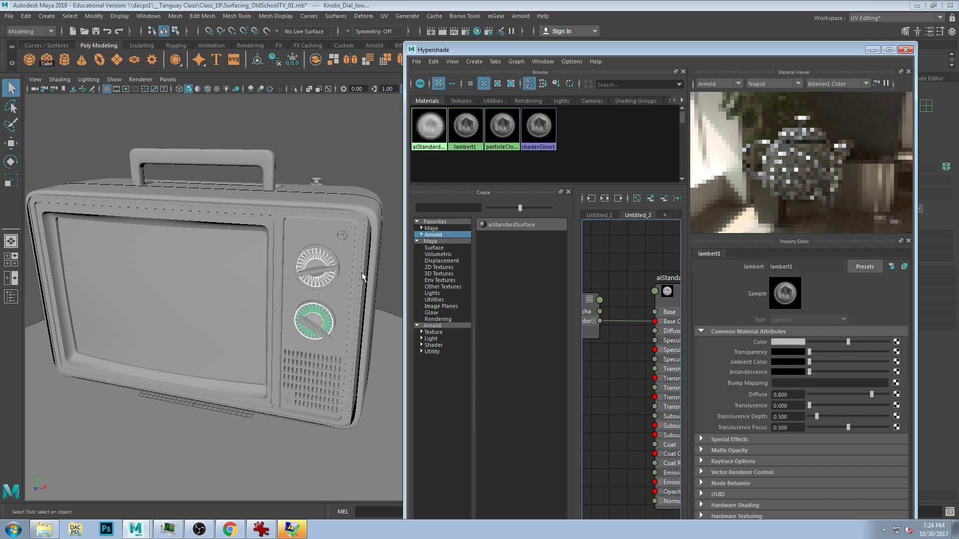
scroll(172, 129, up, 3)
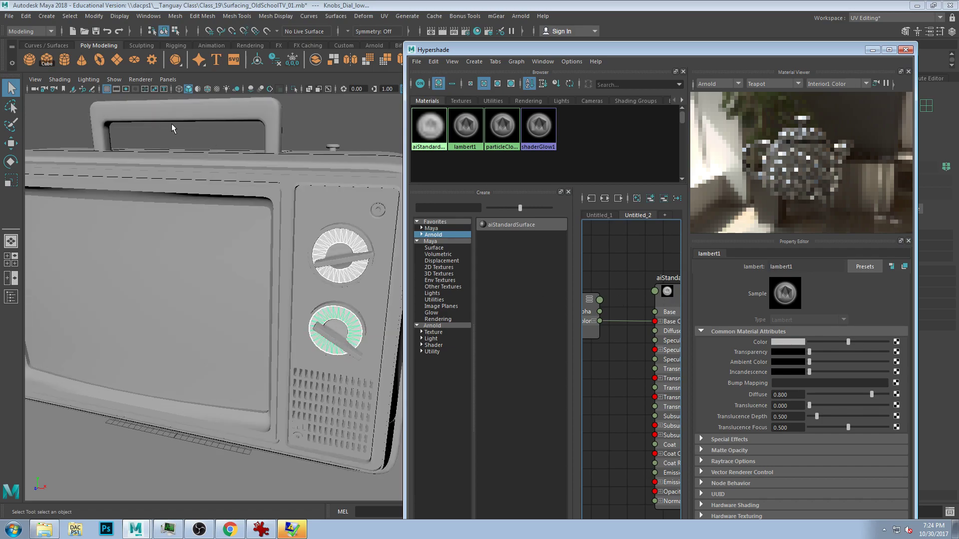
click(217, 89)
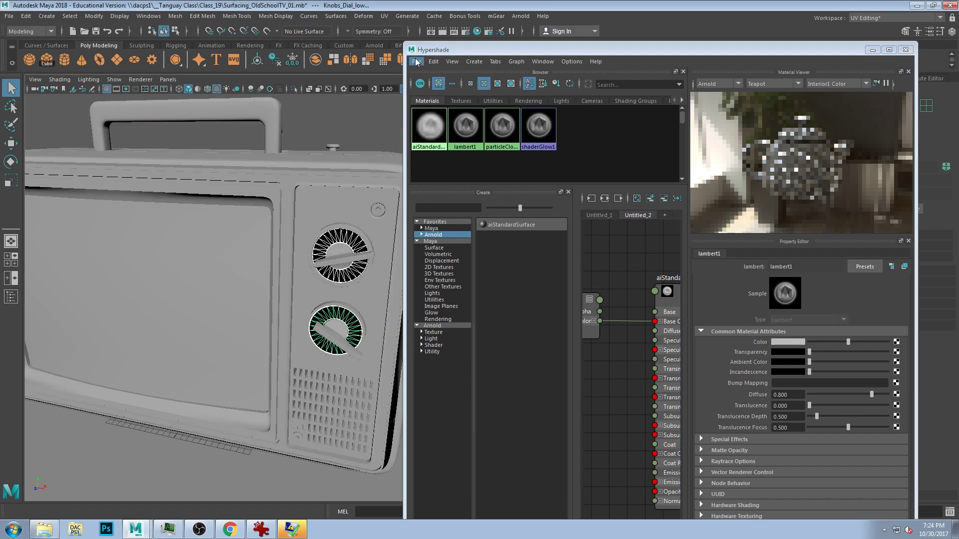
click(905, 49)
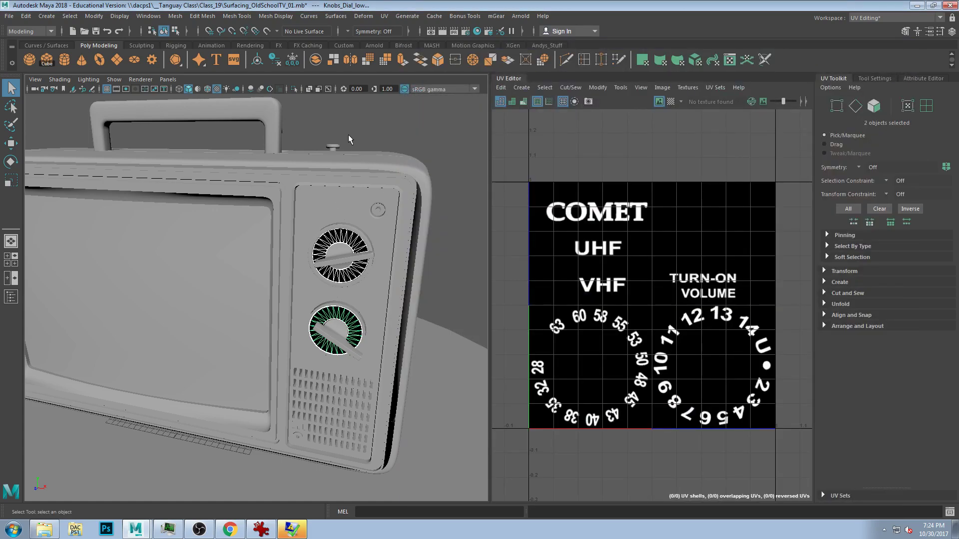
Sew the lower dial face's UVs into a single shell with the 3D Cut and Sew UV Tool
click(341, 292)
click(339, 327)
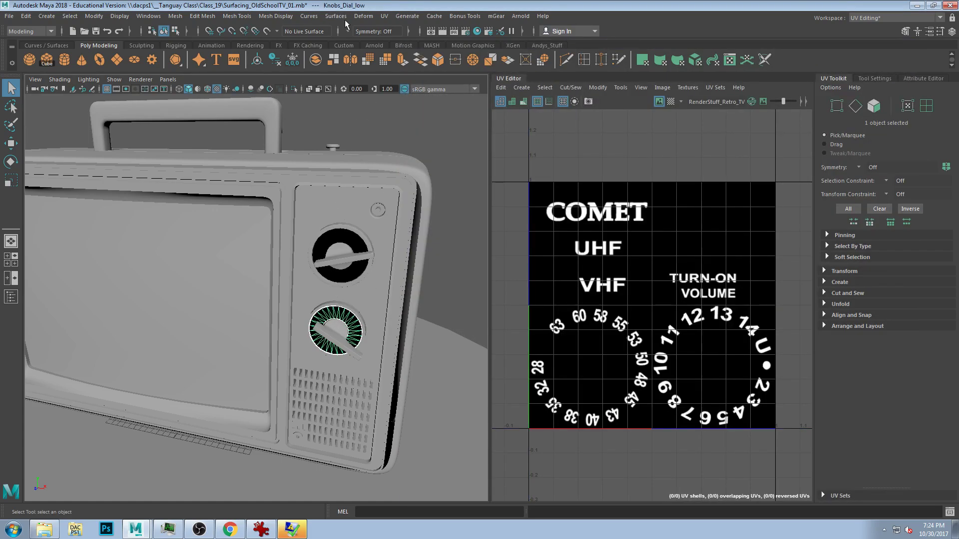
click(384, 16)
click(406, 88)
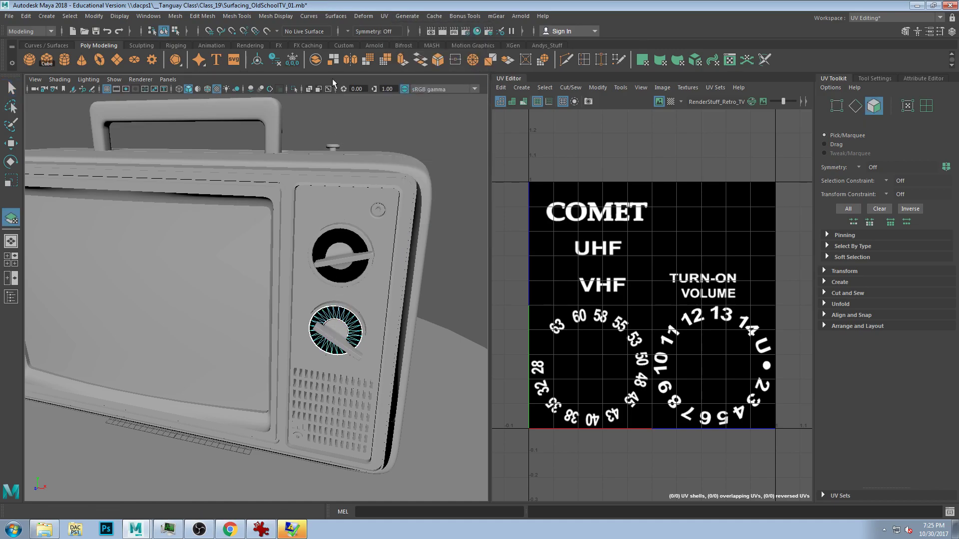
double_click(360, 317)
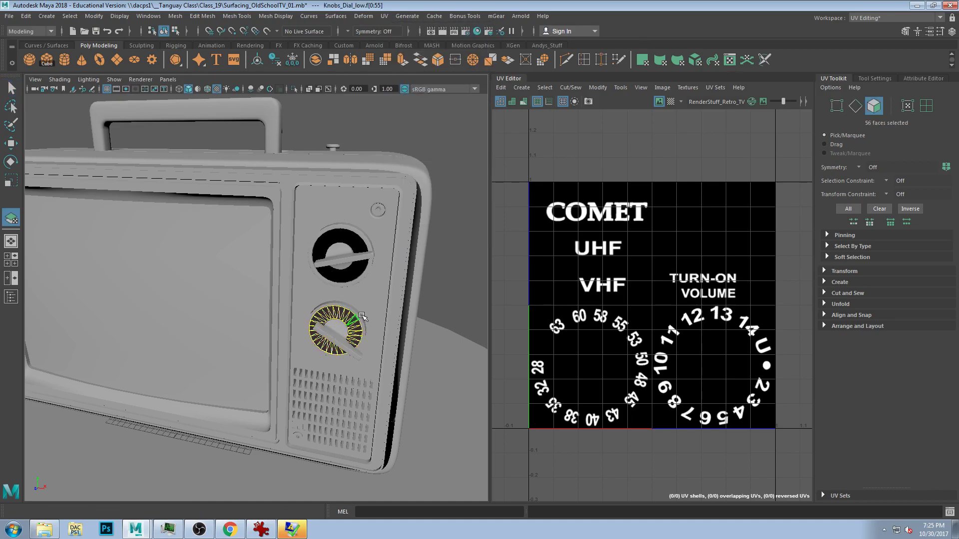
key(q)
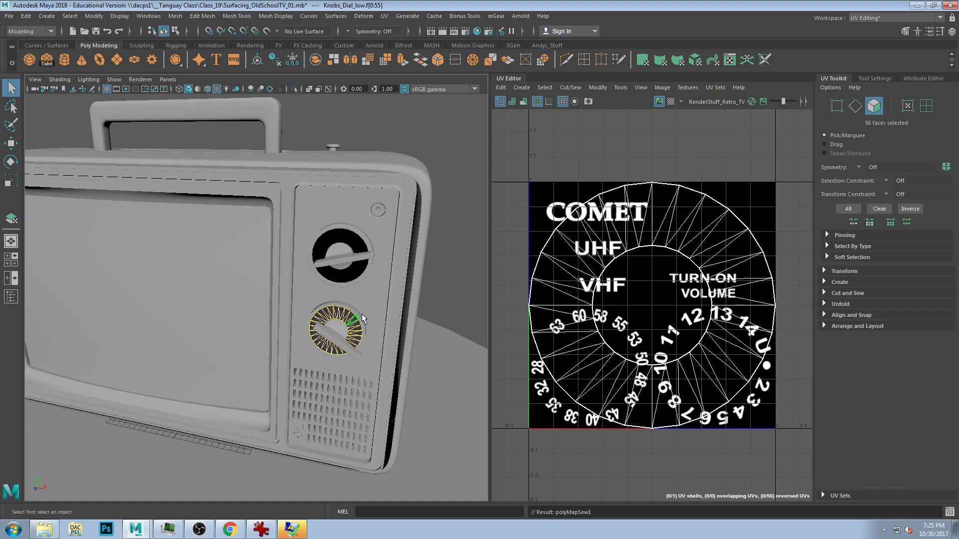
right_drag(363, 316, 368, 311)
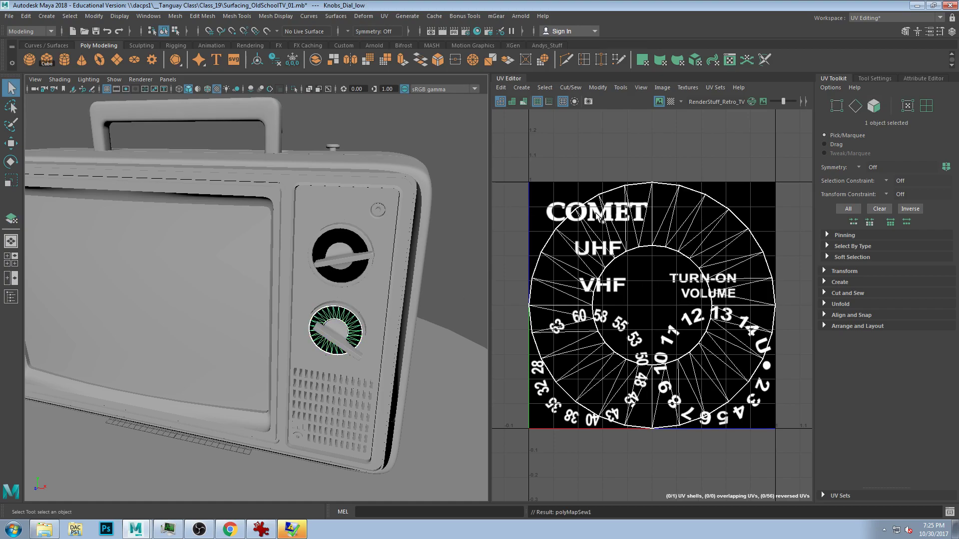
Select the lower dial's UV shell, move it over the texture's 28–63 number ring and scale it down
click(623, 217)
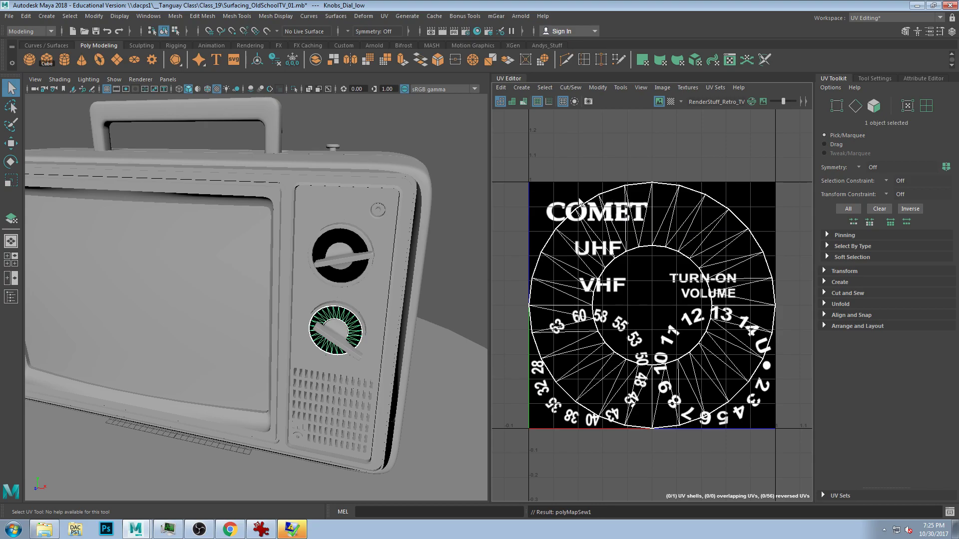
right_drag(577, 201, 600, 215)
click(645, 239)
key(w)
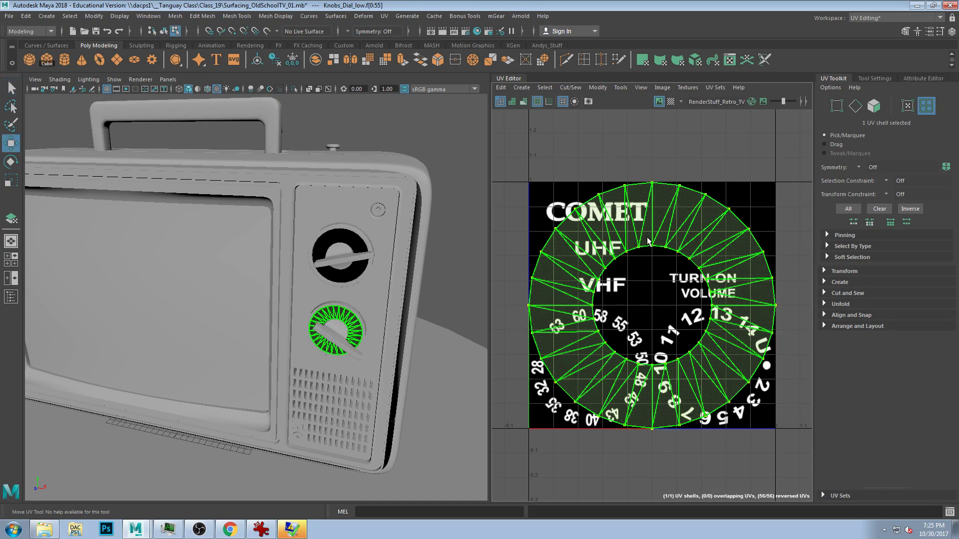
drag(653, 309, 560, 382)
key(r)
scroll(353, 366, up, 5)
alt+middle_drag(376, 348, 300, 414)
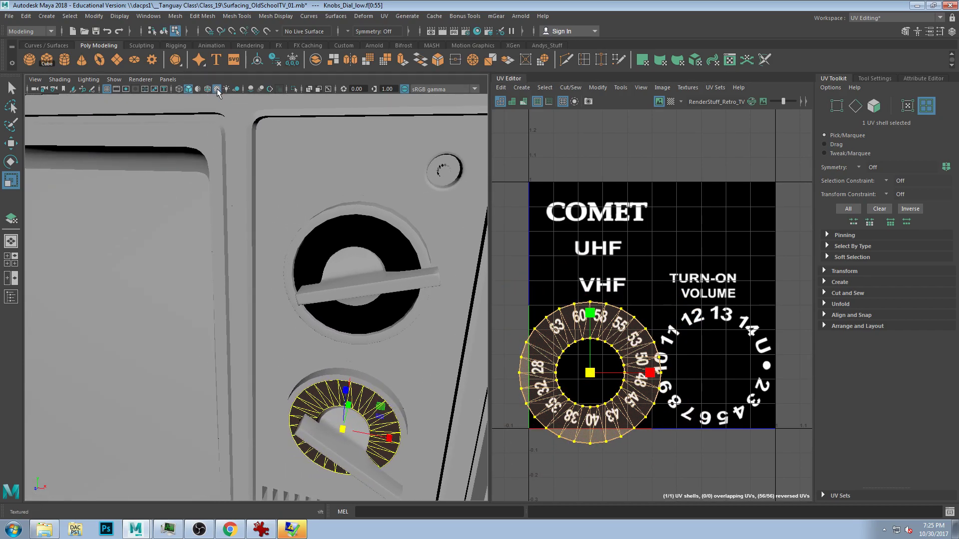
Shrink the dial's UV shell further and nudge it upward so its ring encloses the 28–63 numbers
alt+drag(334, 352, 315, 282)
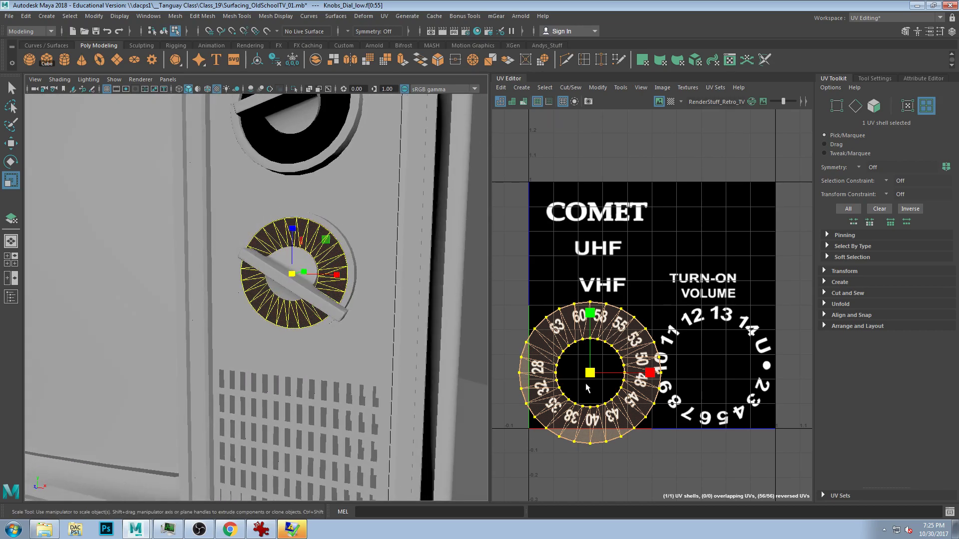
drag(590, 381, 581, 385)
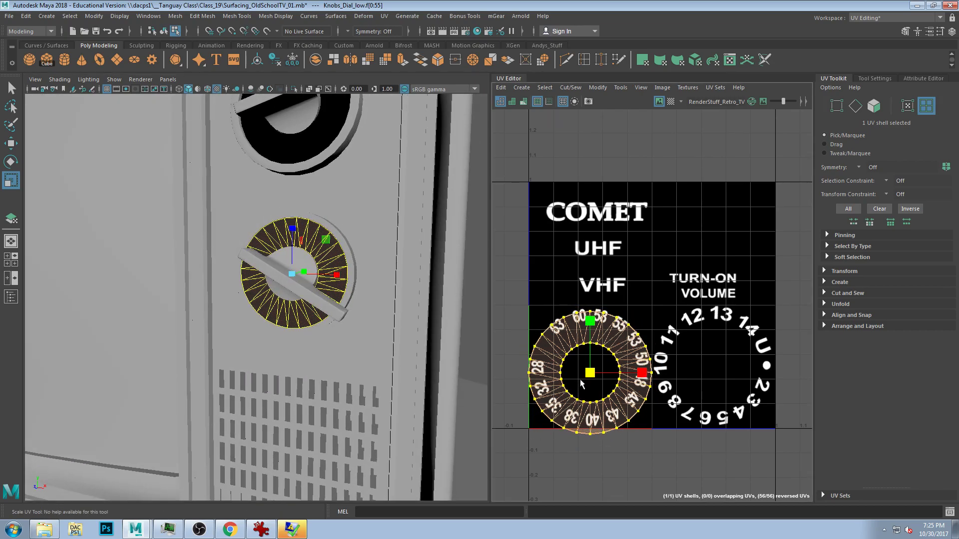
scroll(585, 385, up, 2)
scroll(584, 384, up, 2)
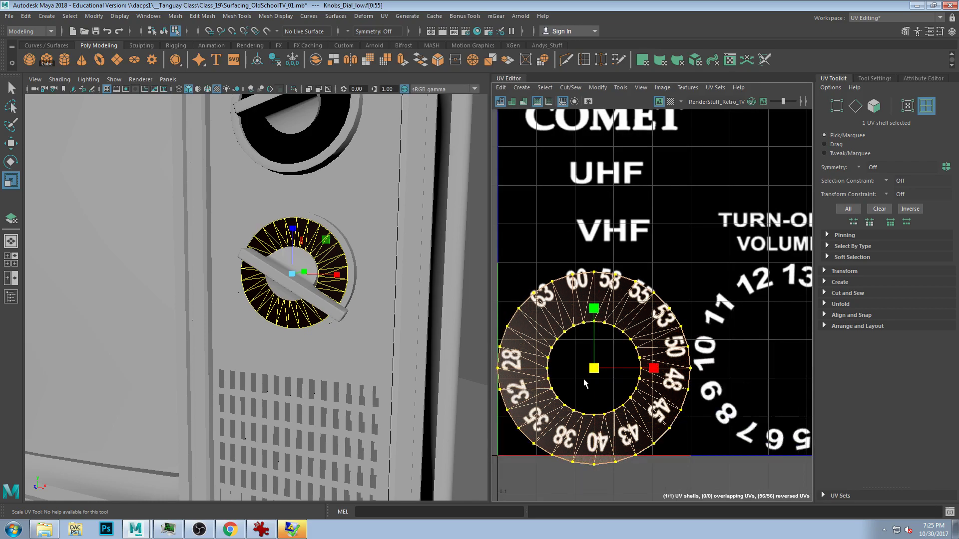
key(w)
drag(593, 343, 593, 339)
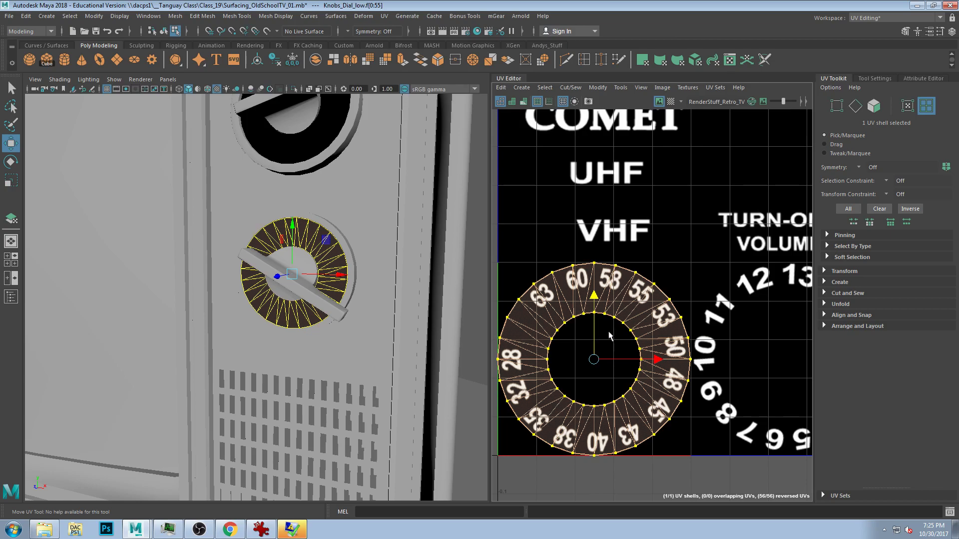
scroll(212, 291, down, 3)
click(447, 217)
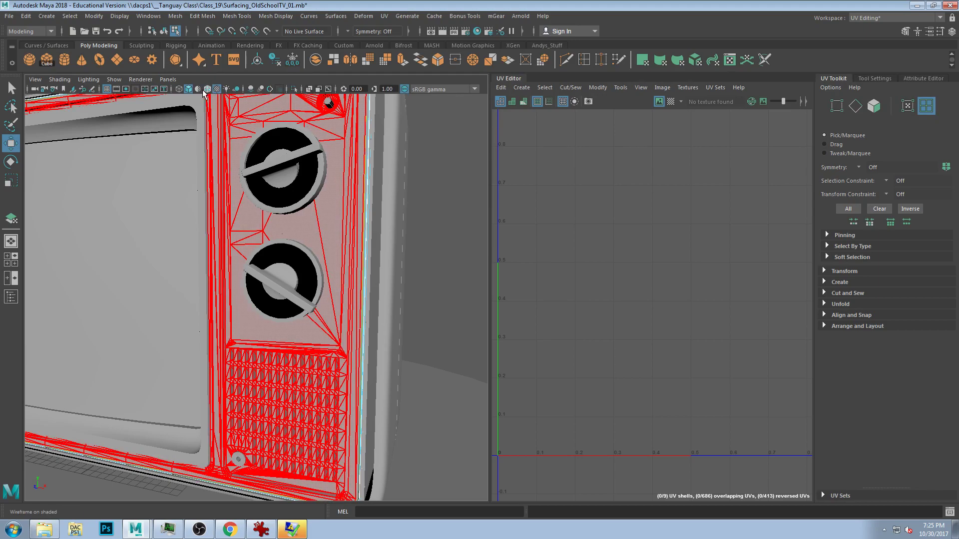
click(215, 89)
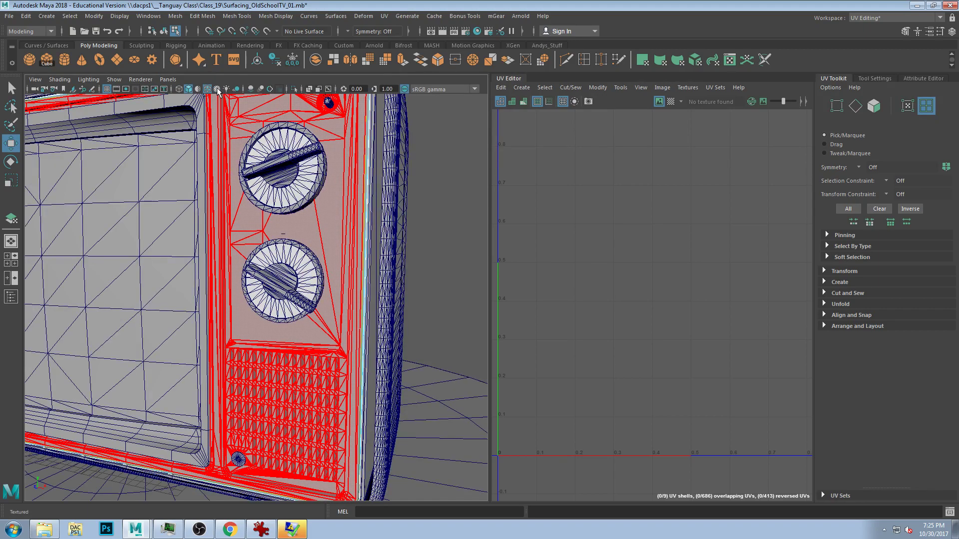
click(214, 89)
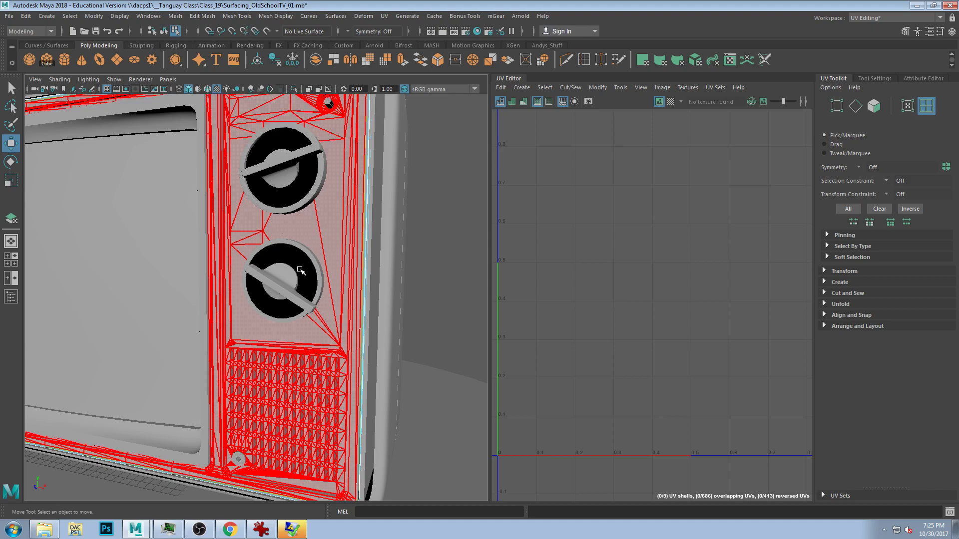
click(323, 296)
scroll(327, 273, down, 4)
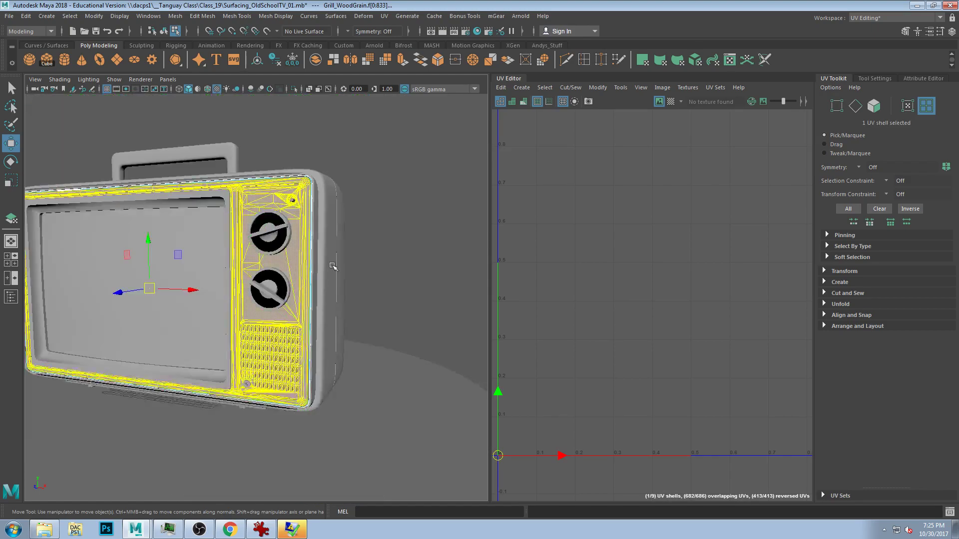
click(382, 135)
Create an Arnold area light and scale it up uniformly to about 27.8
click(375, 46)
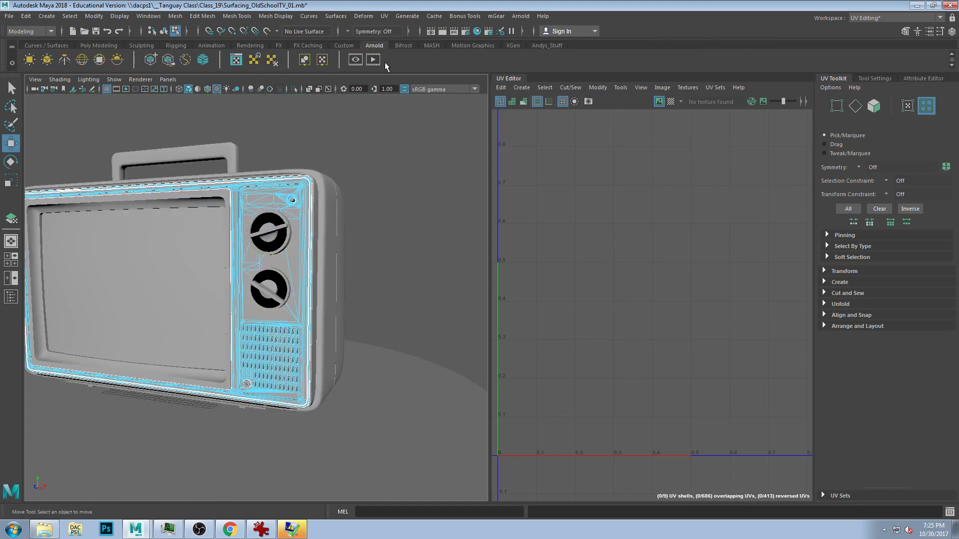
click(29, 60)
scroll(245, 258, down, 5)
scroll(246, 258, down, 3)
alt+drag(246, 259, 231, 165)
alt+drag(257, 212, 306, 242)
key(r)
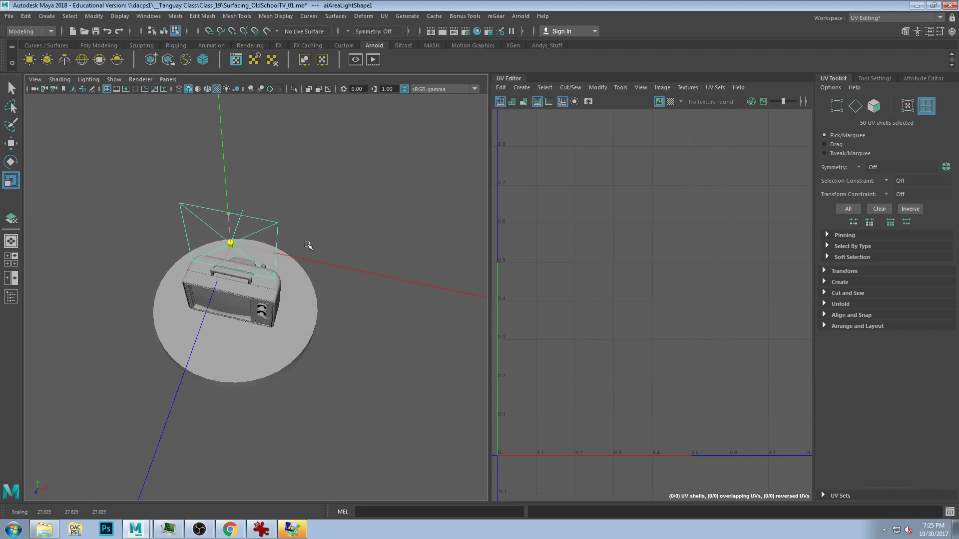
Move the area light forward, rotate it to face down and raise it above the front of the TV
key(w)
drag(217, 276, 207, 295)
key(e)
drag(157, 195, 261, 89)
key(w)
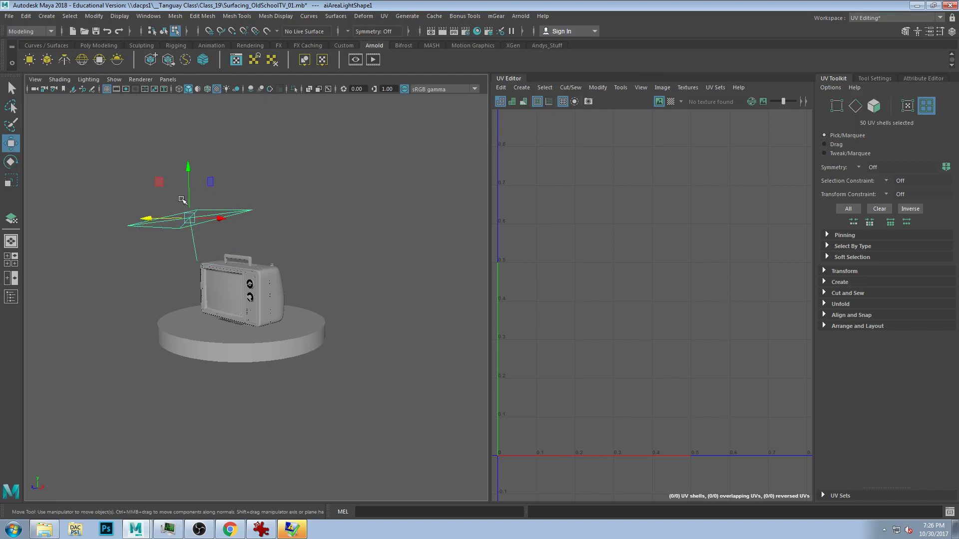
drag(190, 183, 189, 143)
alt+drag(233, 344, 258, 345)
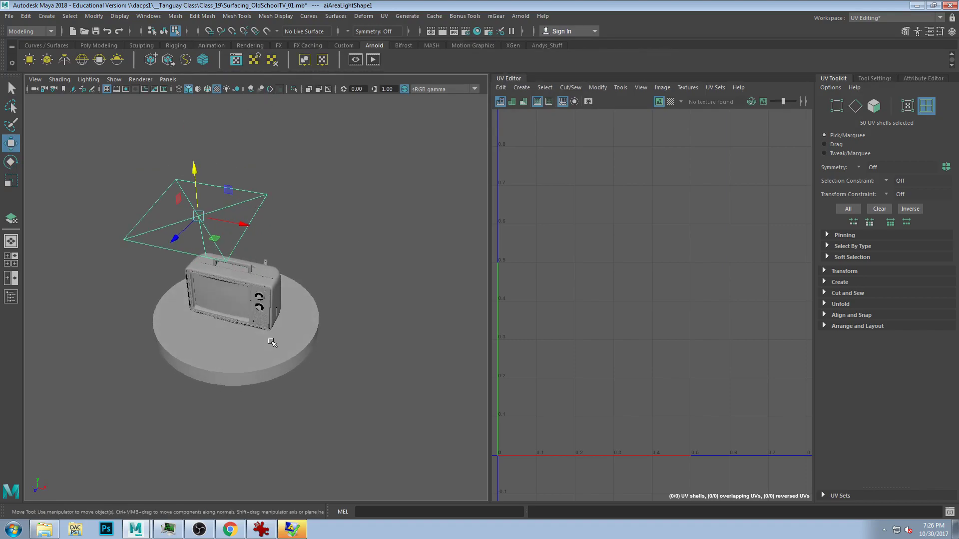
Set the area light's exposure to 14 in its attributes
click(929, 79)
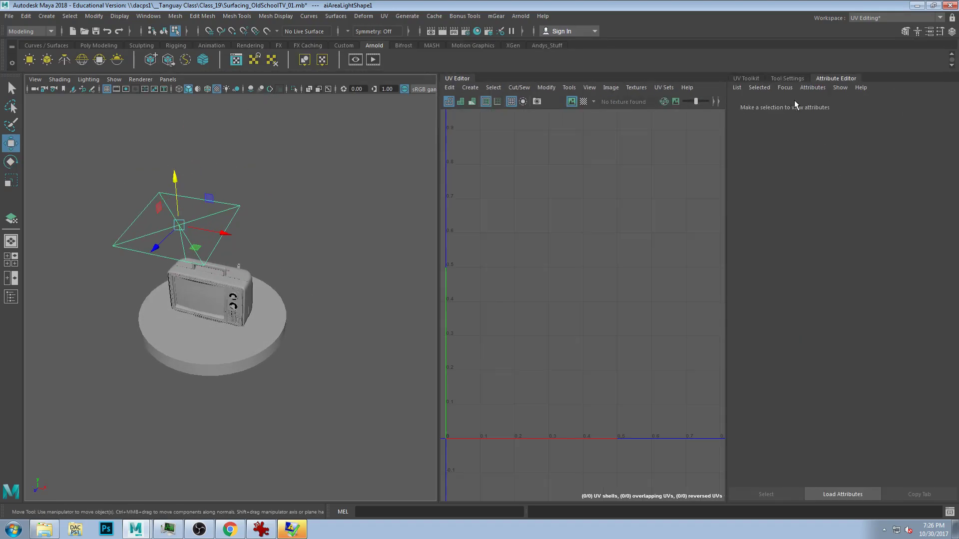
text(14)
key(Return)
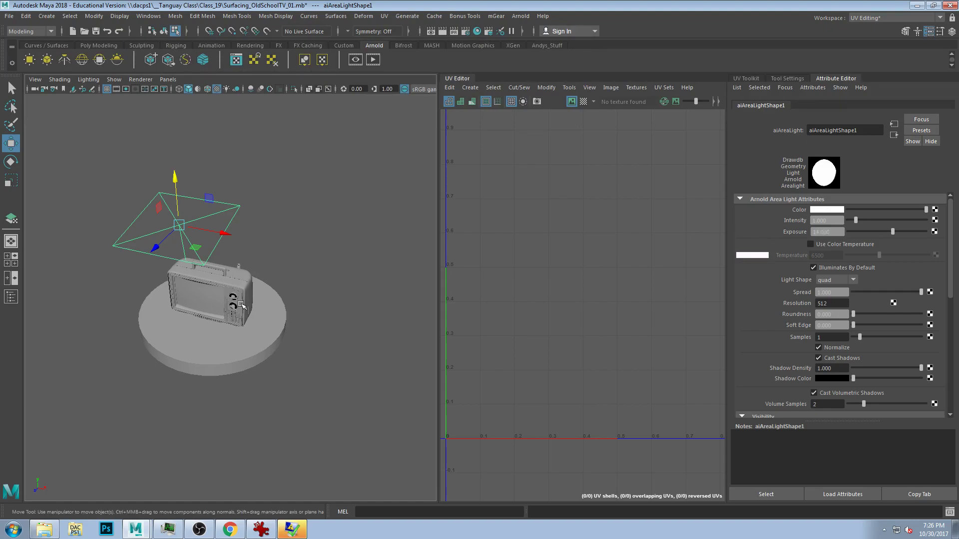
Frame the lower dial up close and render it in Arnold RenderView to check the number placement
key(f)
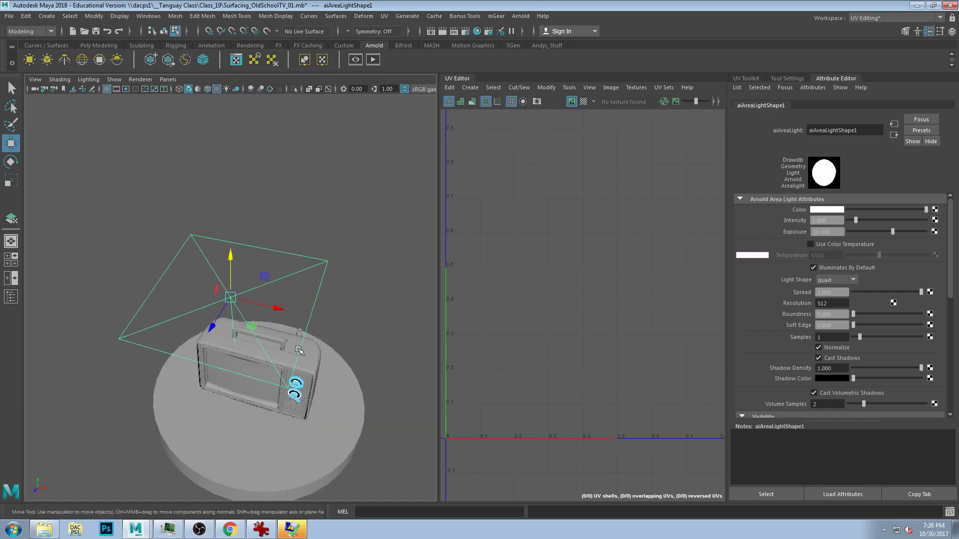
click(360, 358)
double_click(294, 394)
key(f)
alt+drag(287, 367, 278, 305)
scroll(279, 305, down, 9)
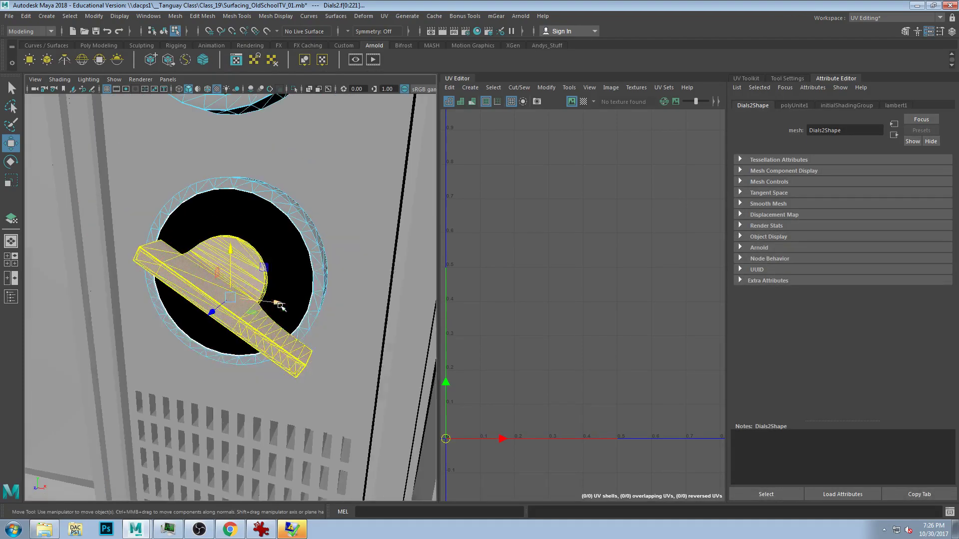
click(372, 60)
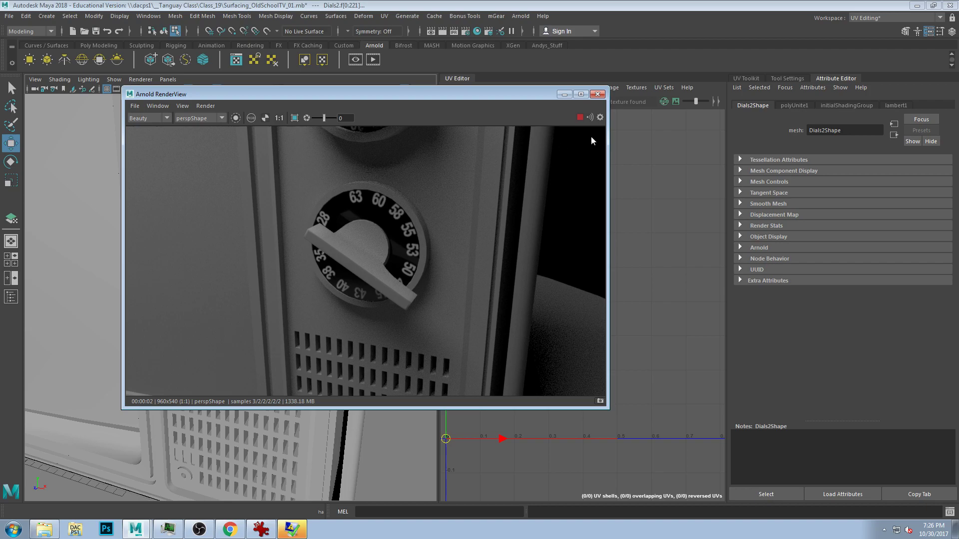
click(597, 94)
Leave the test render, pull the view back to show both dials and select the upper dial face as an object
click(251, 256)
scroll(240, 172, down, 3)
scroll(238, 172, down, 5)
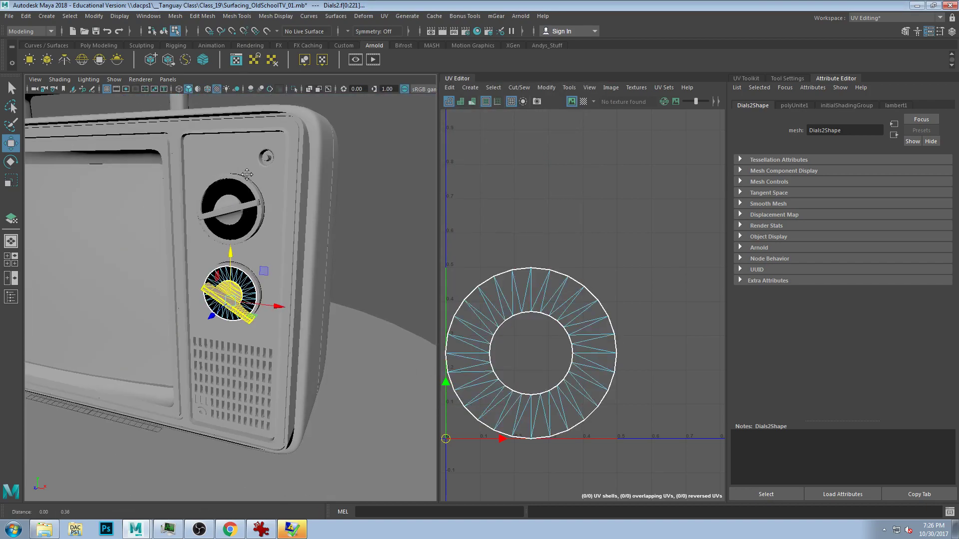
click(245, 202)
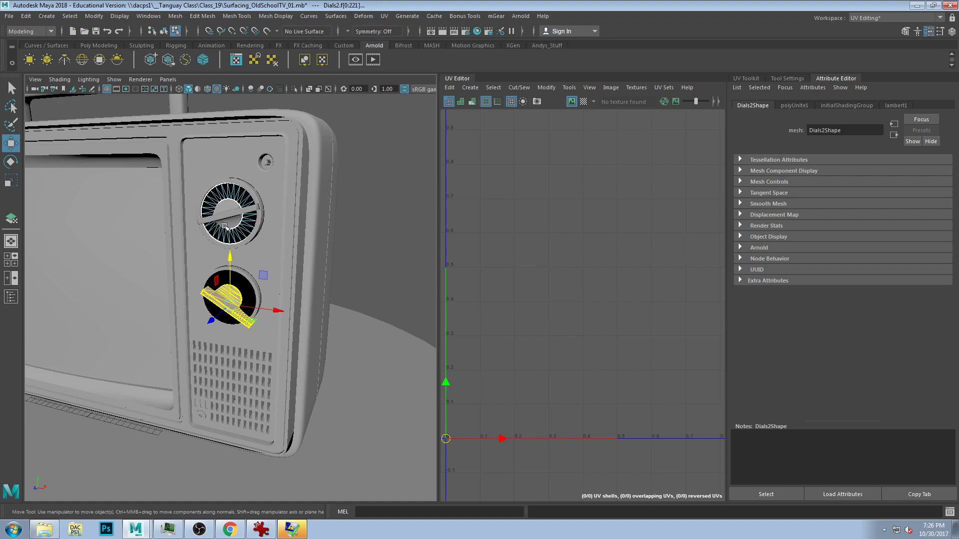
key(F8)
click(250, 198)
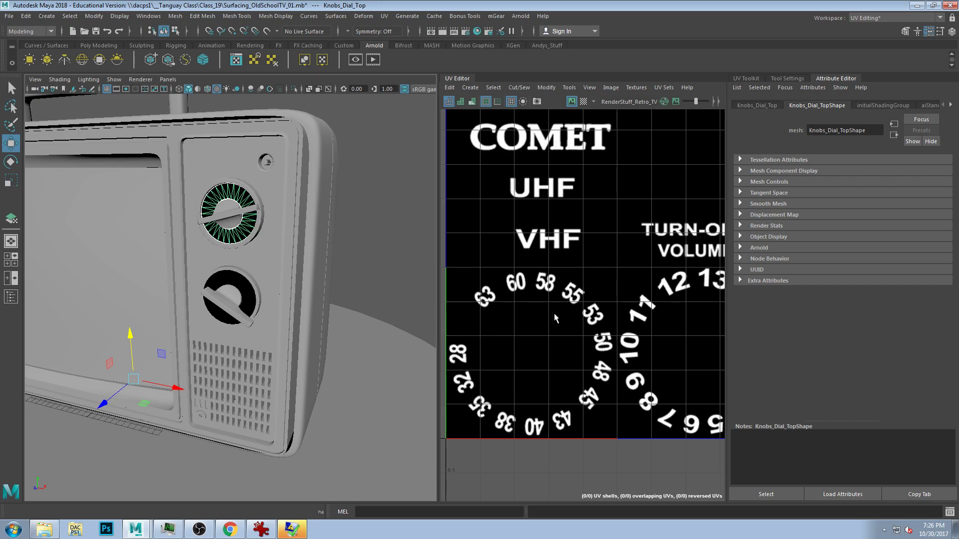
Try a Best Plane UV projection on the faces of the upper dial
click(384, 16)
click(403, 85)
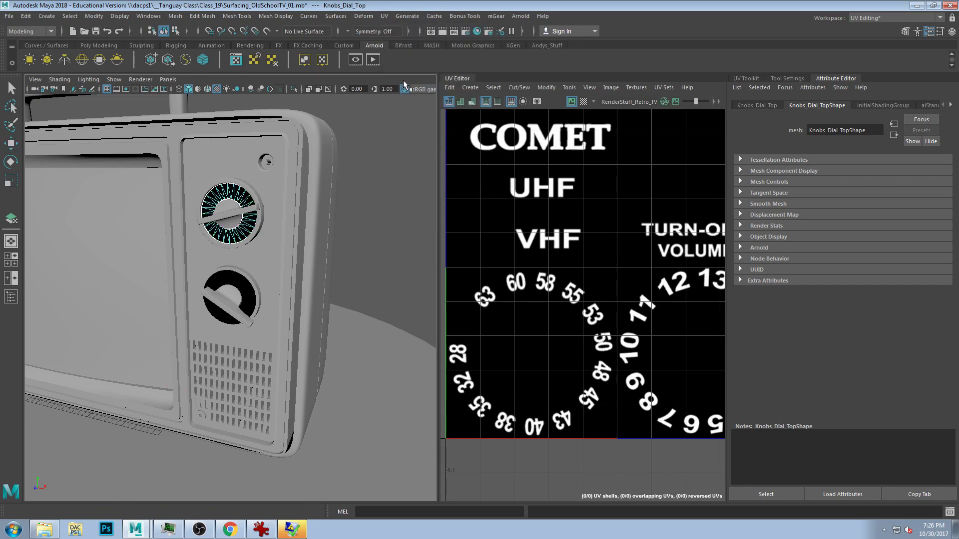
click(264, 188)
click(240, 190)
key(w)
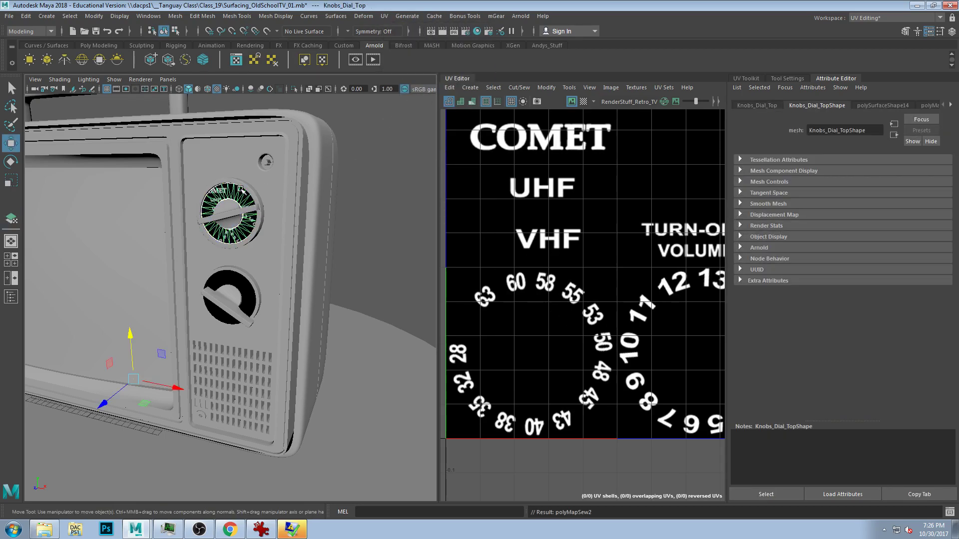
Reproject the upper dial's UVs with Best Plane, picking its whole ring of faces up close
scroll(625, 332, down, 4)
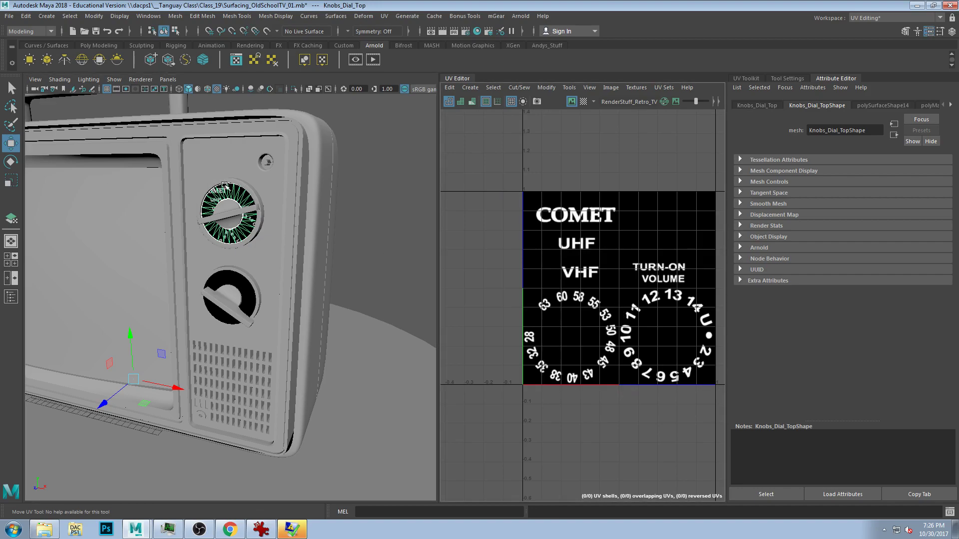
scroll(577, 271, down, 2)
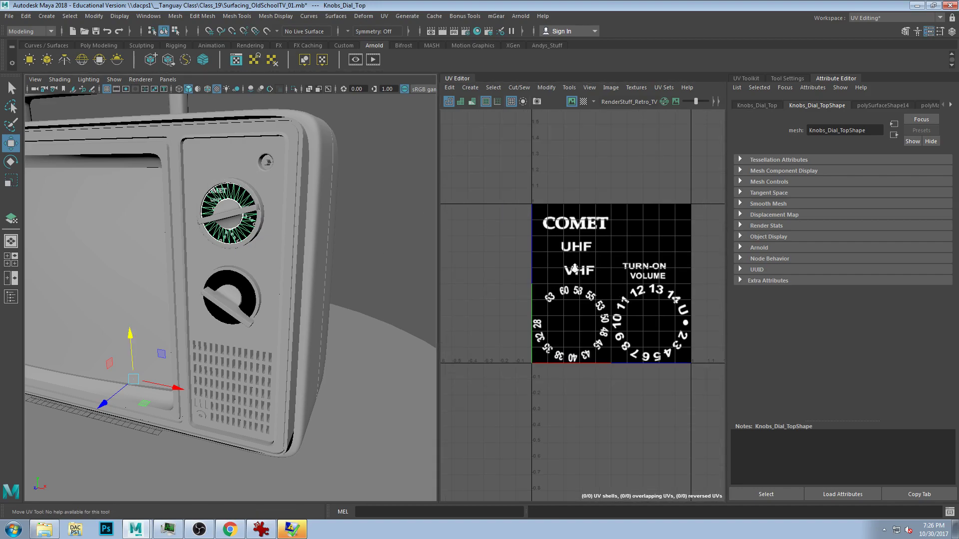
scroll(602, 289, up, 4)
alt+drag(204, 172, 236, 200)
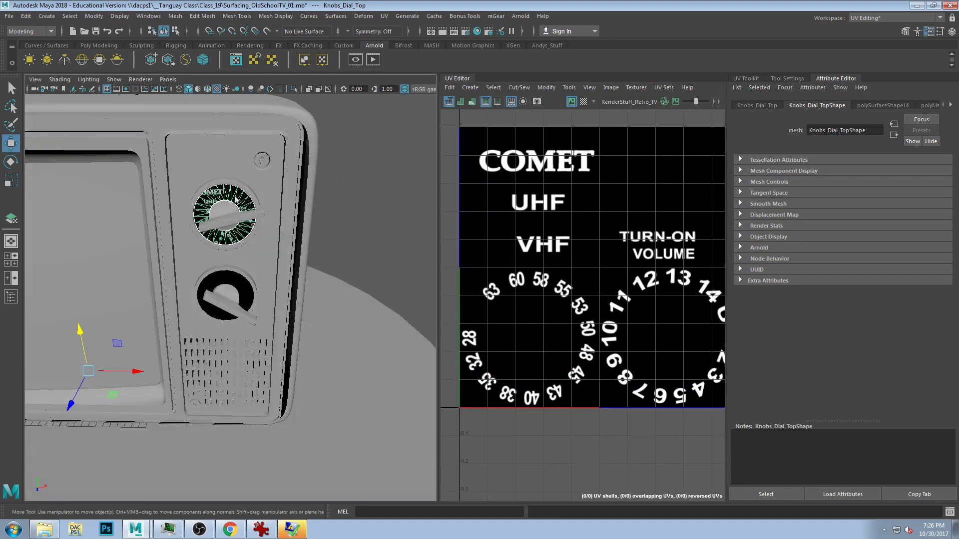
scroll(209, 189, up, 3)
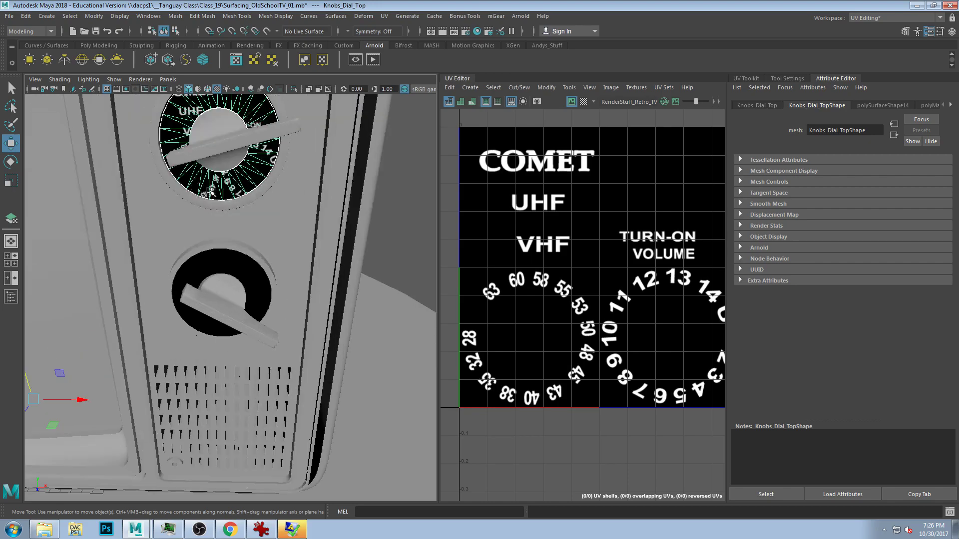
alt+drag(237, 240, 235, 211)
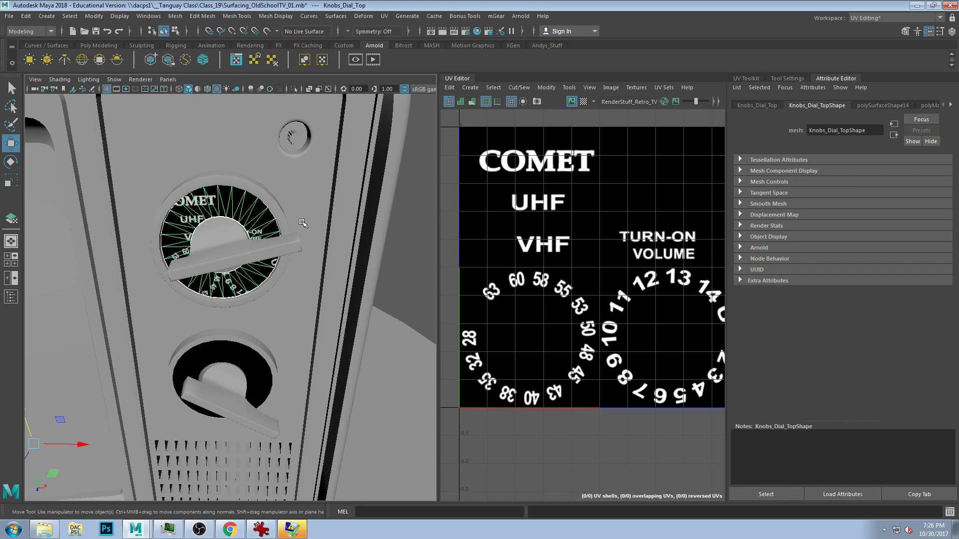
click(388, 16)
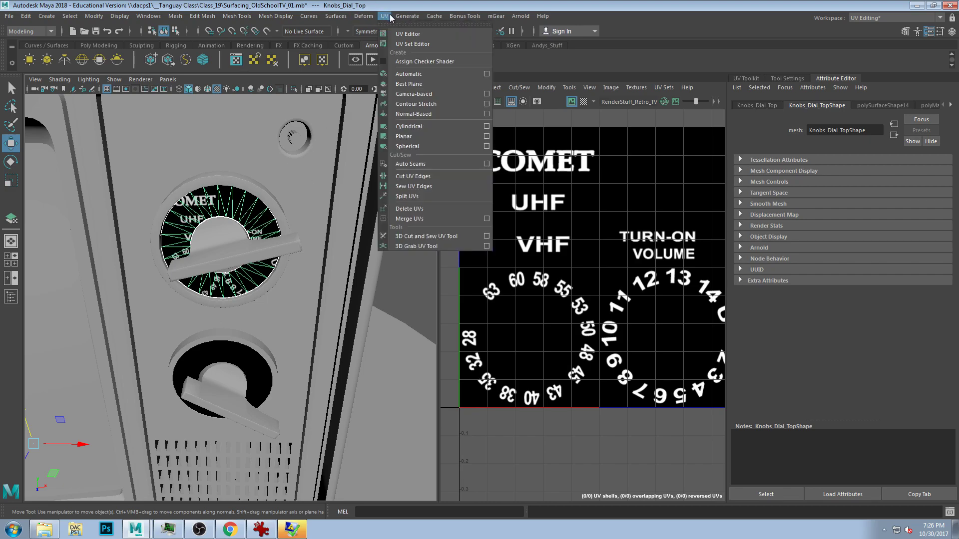
click(394, 84)
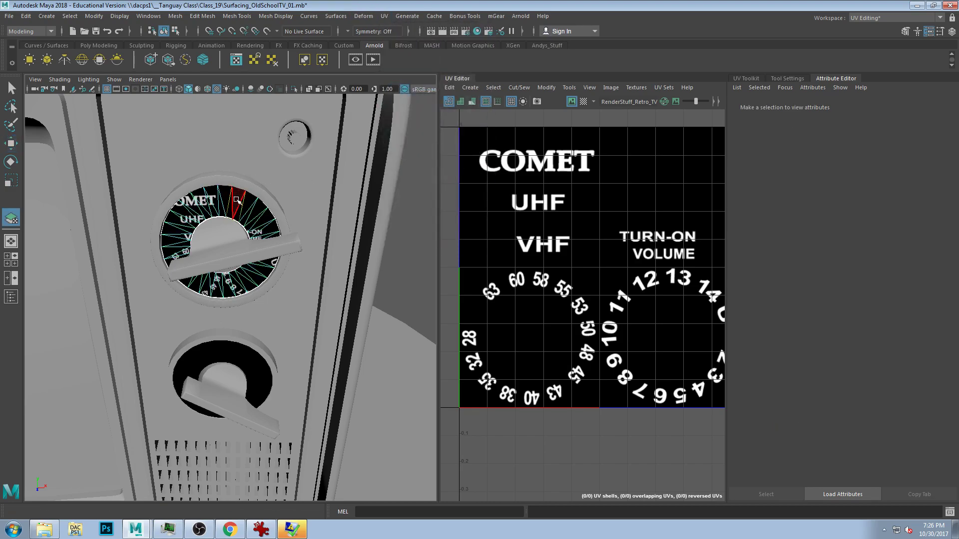
double_click(237, 198)
key(Return)
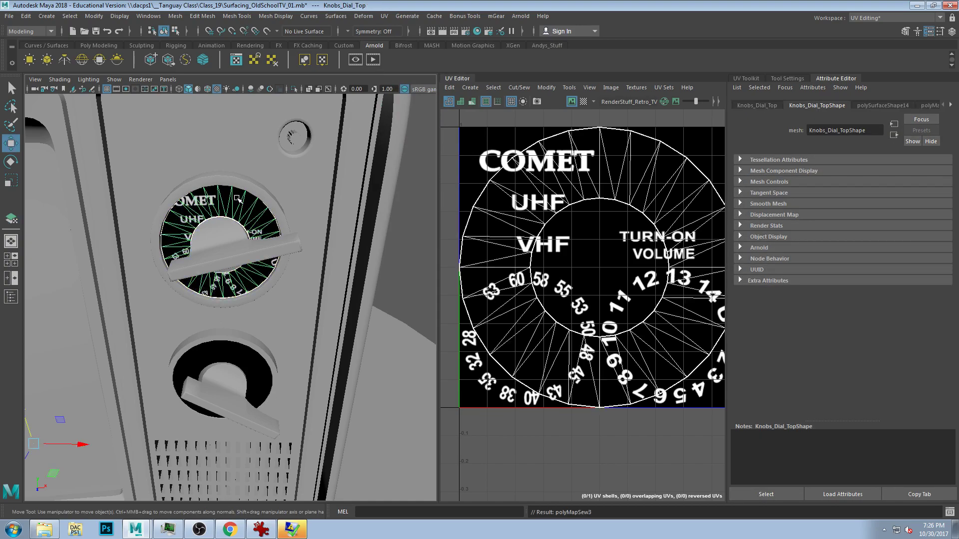
Move the upper dial's whole UV shell onto the 2–14 number ring and scale it uniformly to fit the ring
scroll(509, 276, down, 2)
right_drag(535, 252, 499, 235)
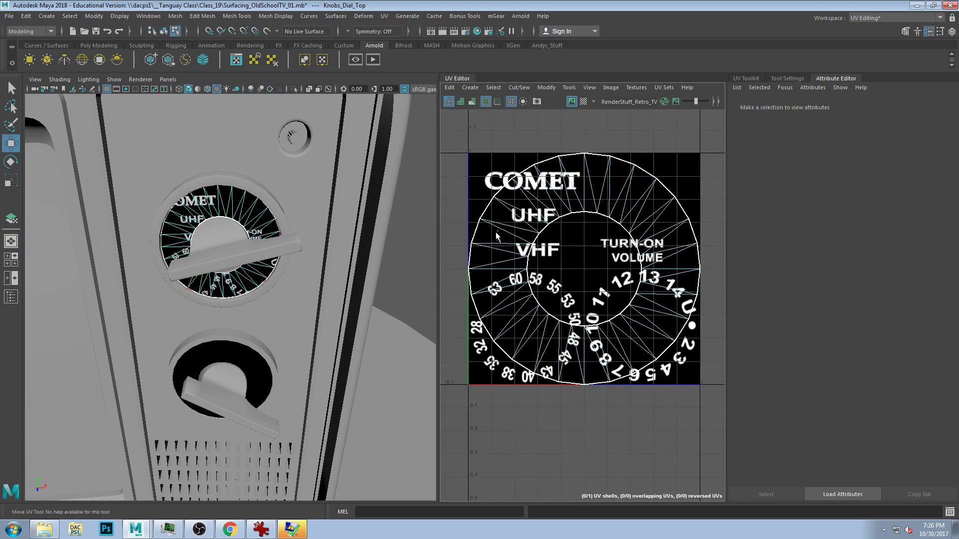
click(522, 238)
drag(582, 268, 639, 324)
scroll(639, 326, down, 4)
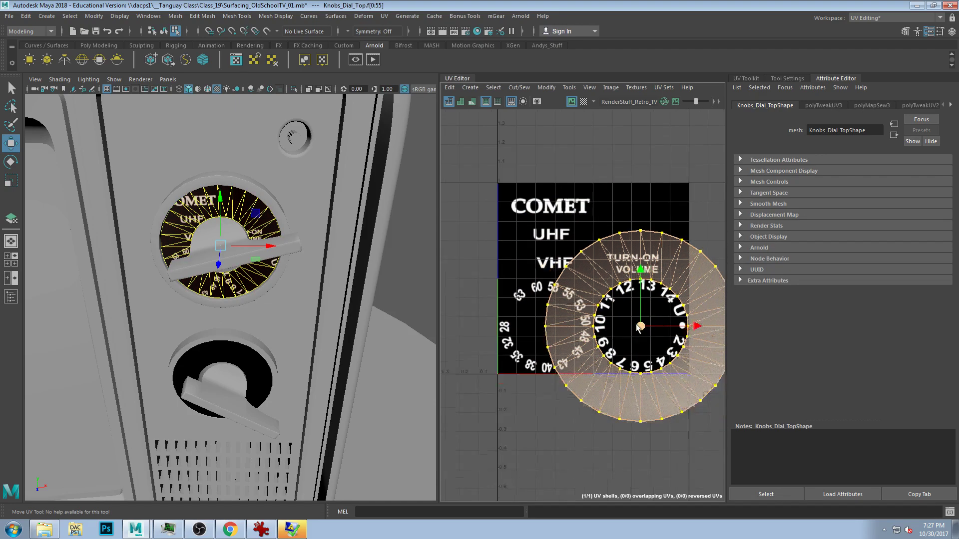
scroll(636, 325, up, 5)
alt+middle_drag(637, 328, 560, 320)
key(r)
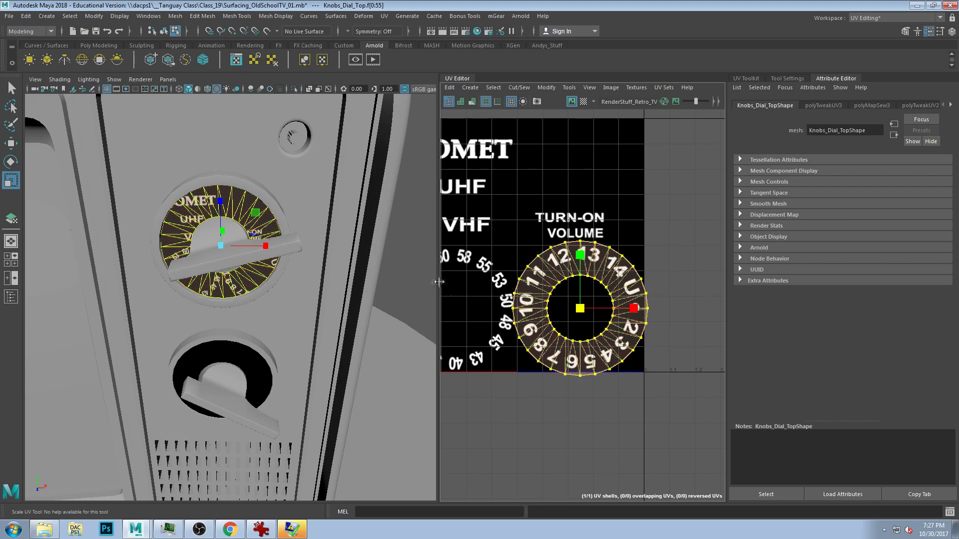
Frame the upper dial and render it in Arnold RenderView to check its numbers
alt+drag(218, 269, 224, 246)
alt+drag(368, 186, 387, 160)
click(372, 60)
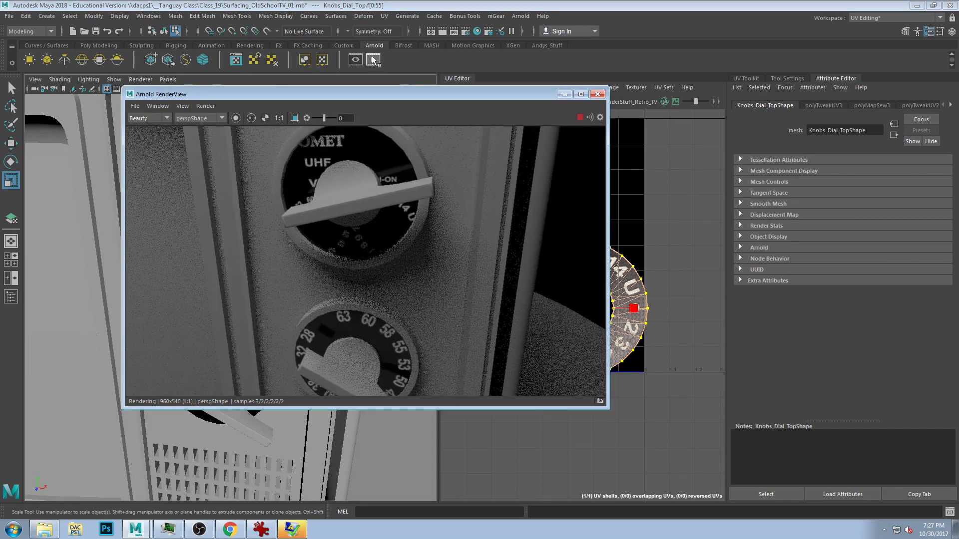
click(597, 94)
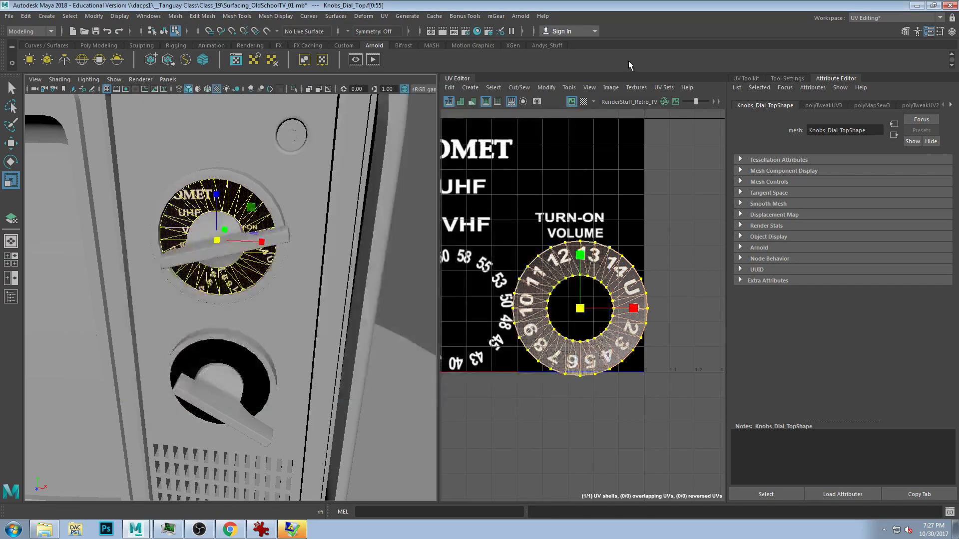
Nudge the upper dial's UV shell to centre it on the 2–14 number ring
scroll(562, 272, down, 2)
key(w)
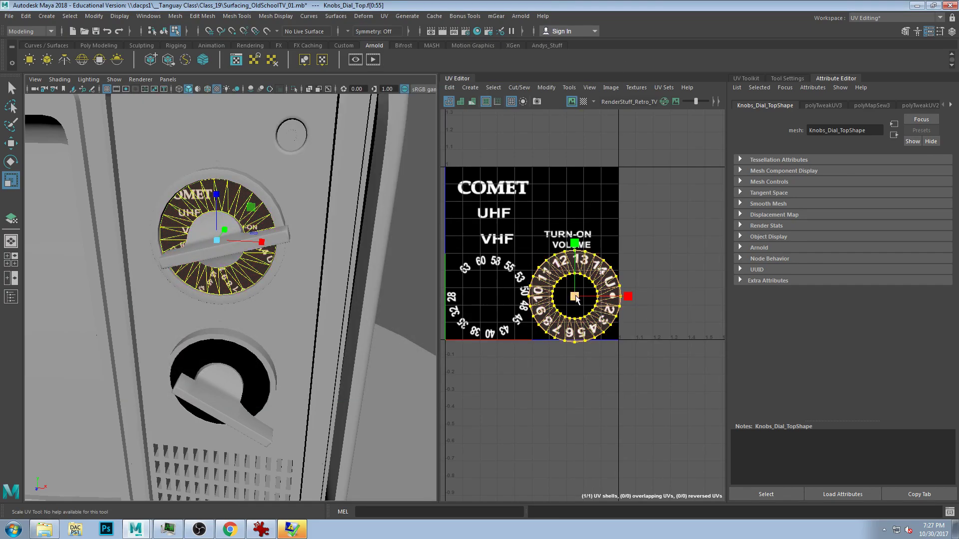
drag(586, 297, 576, 297)
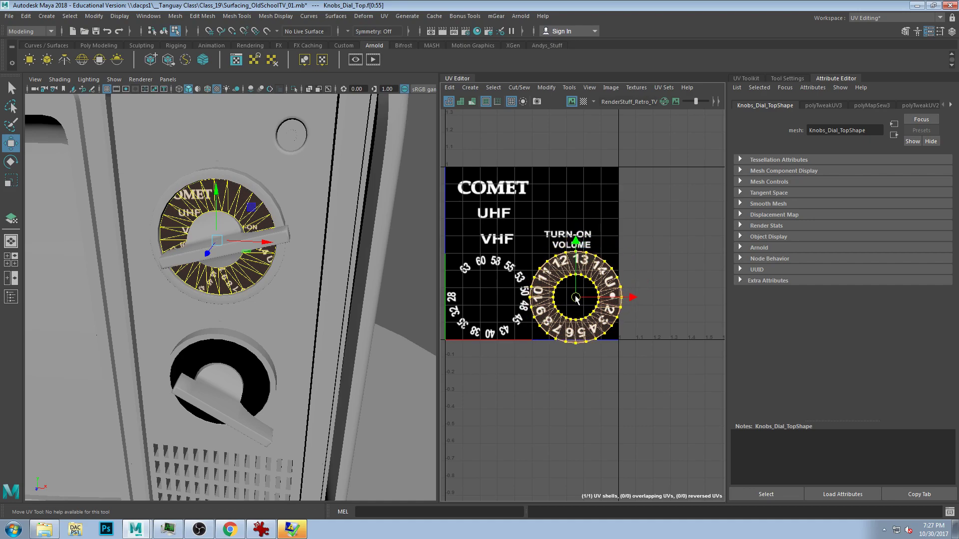
key(F8)
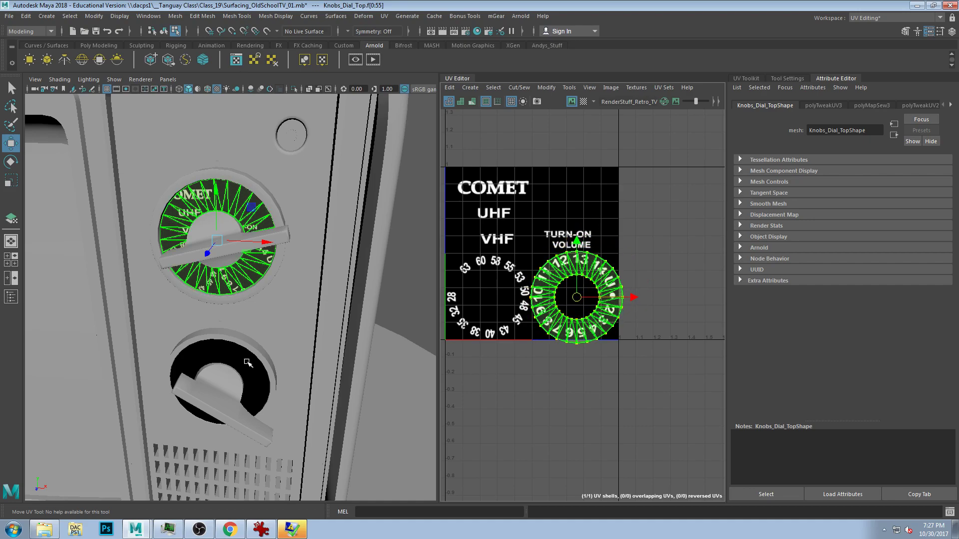
click(248, 363)
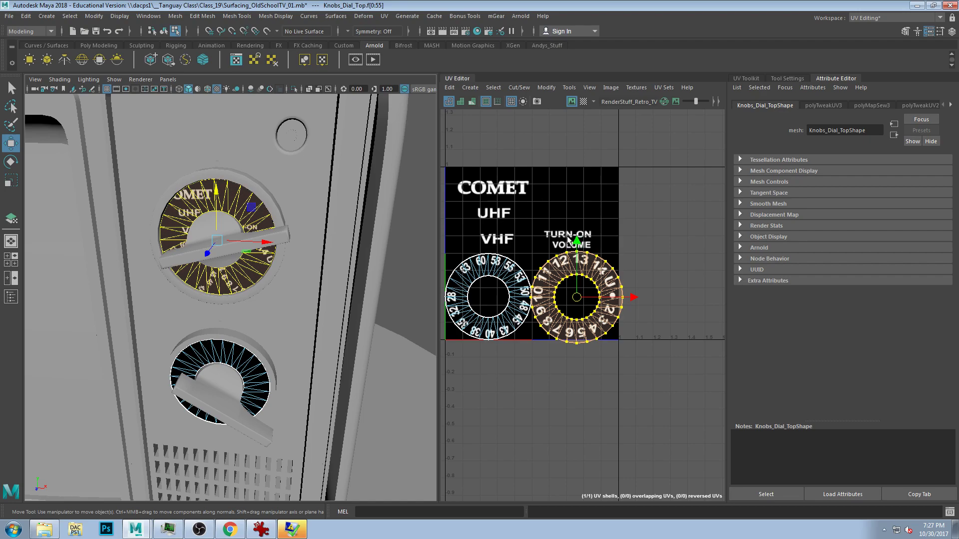
Compare both dials' UV shells with the label image and examine the dials on the TV front
scroll(568, 240, up, 2)
alt+middle_drag(536, 214, 621, 254)
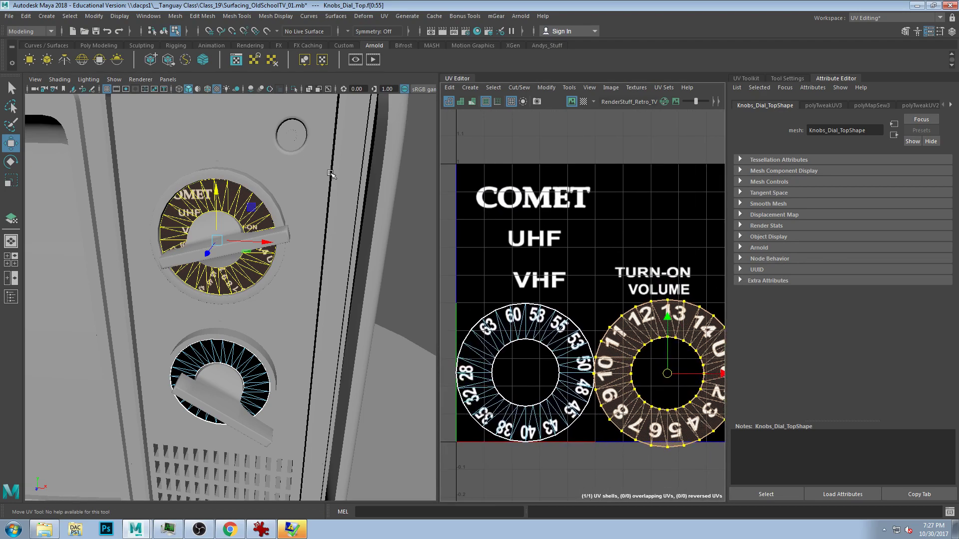
scroll(266, 199, down, 5)
scroll(265, 200, up, 5)
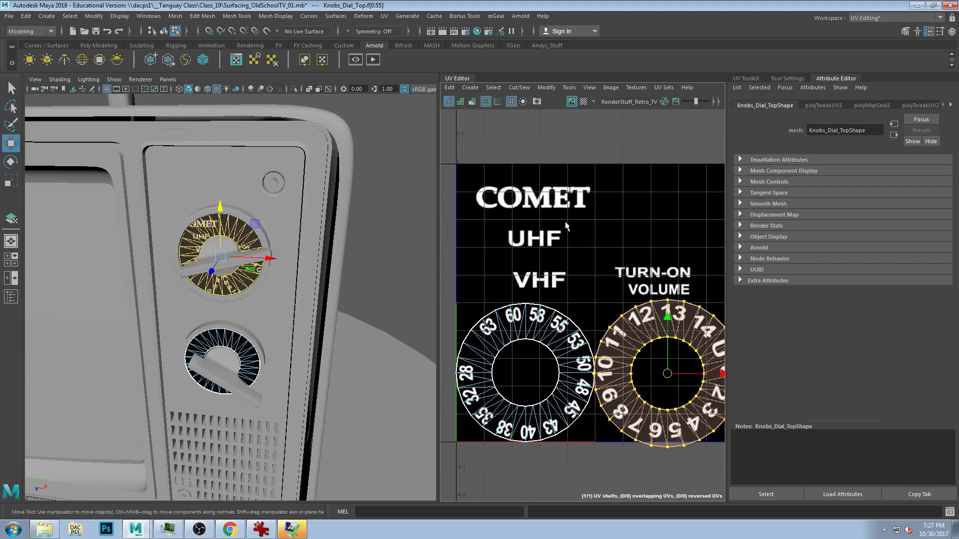
alt+drag(227, 175, 207, 157)
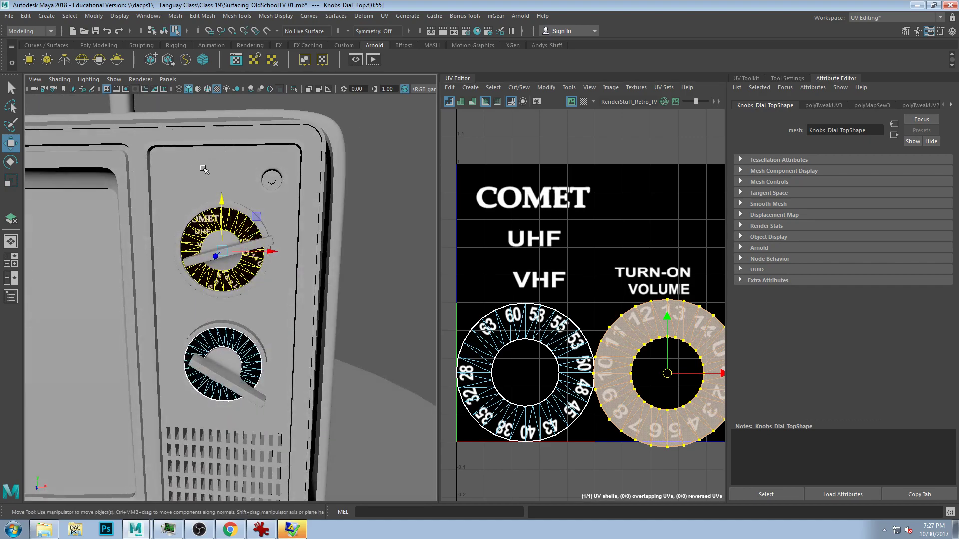
alt+middle_drag(256, 278, 270, 152)
alt+middle_drag(214, 332, 334, 297)
alt+middle_drag(151, 341, 299, 341)
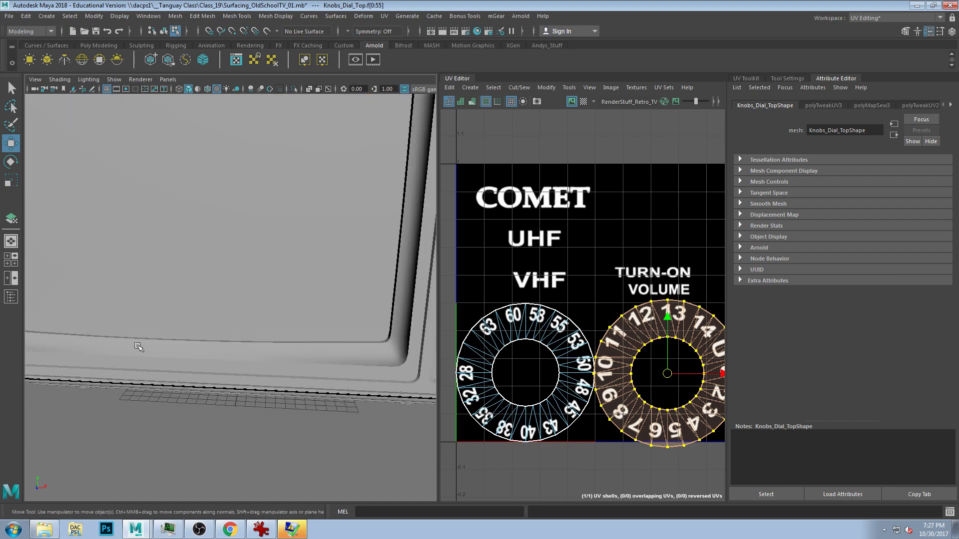
scroll(551, 220, down, 2)
scroll(358, 269, down, 5)
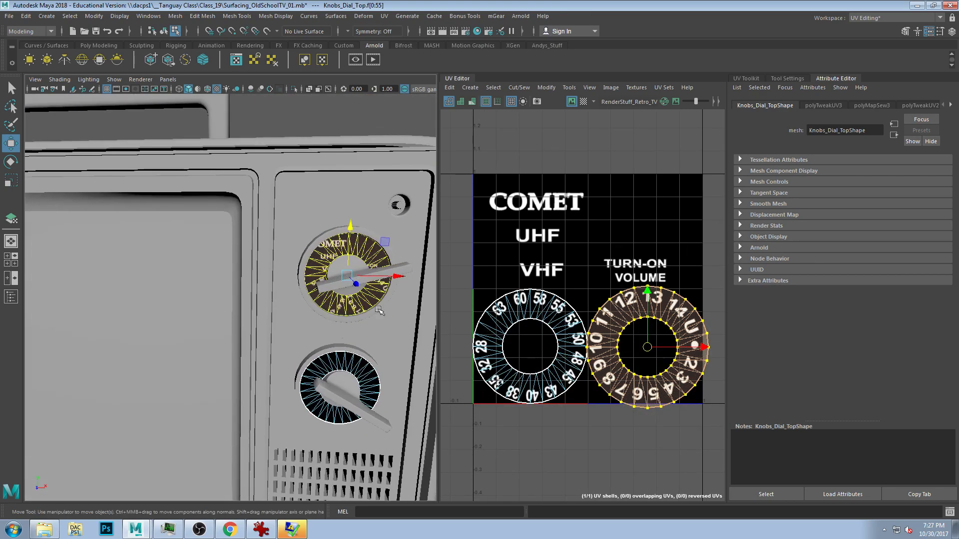
scroll(345, 329, up, 2)
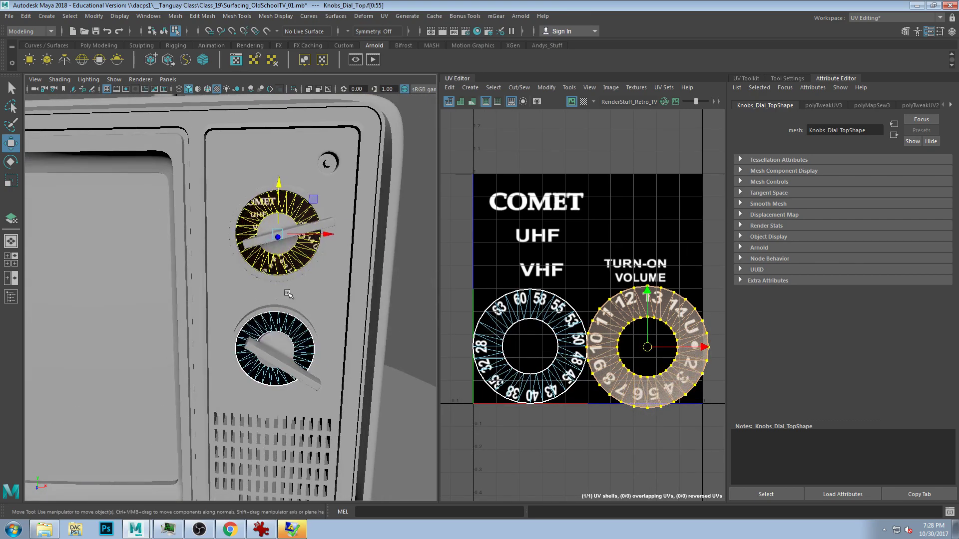
Clear the UV shell selection and view the label texture on both dials
click(670, 321)
click(308, 252)
click(308, 253)
alt+drag(331, 313, 293, 336)
click(300, 337)
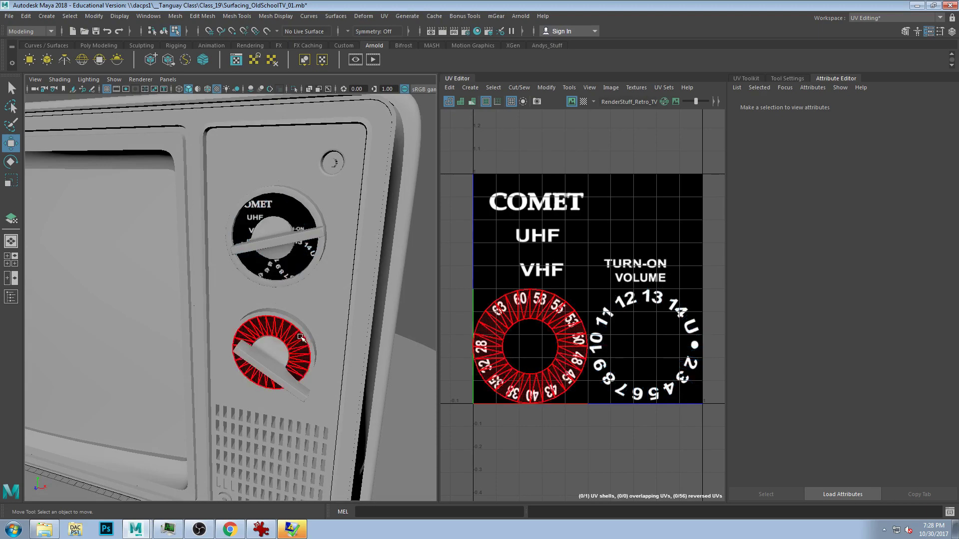
Examine the TV cabinet's geometry from the front, side and back
scroll(302, 333, down, 5)
mouse_move(242, 240)
alt+mouse_down()
mouse_move(337, 254)
mouse_move(241, 240)
alt+mouse_up()
click(240, 240)
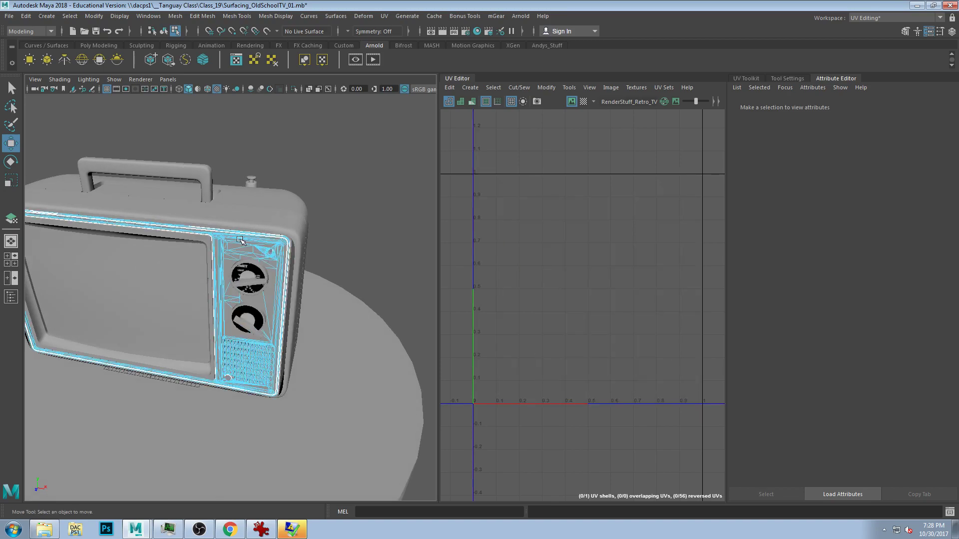
alt+drag(204, 241, 125, 244)
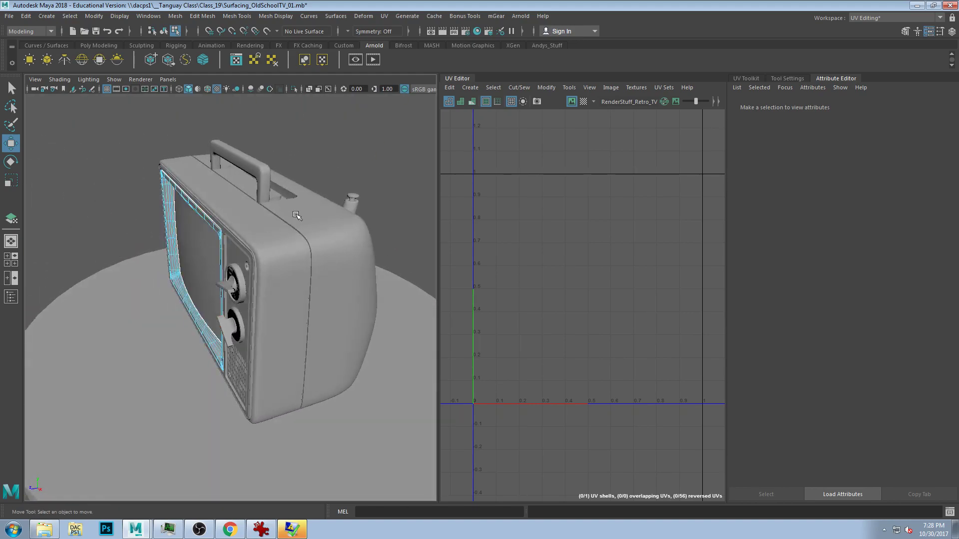
alt+drag(284, 276, 269, 275)
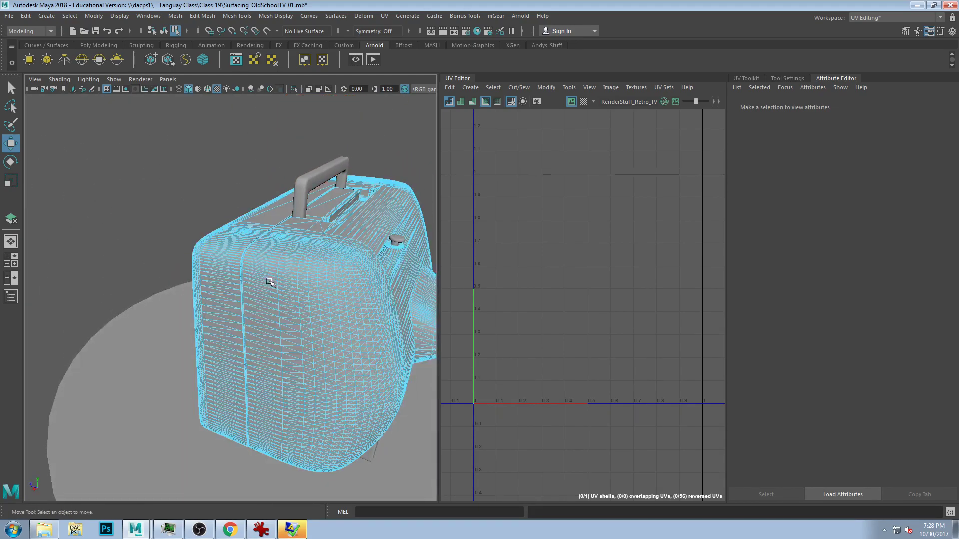
alt+middle_drag(325, 353, 289, 236)
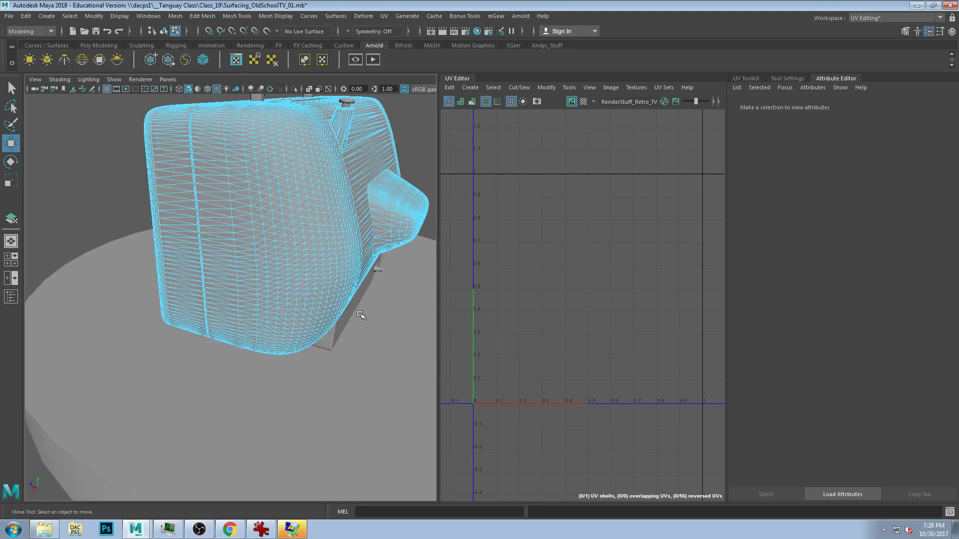
scroll(270, 310, down, 3)
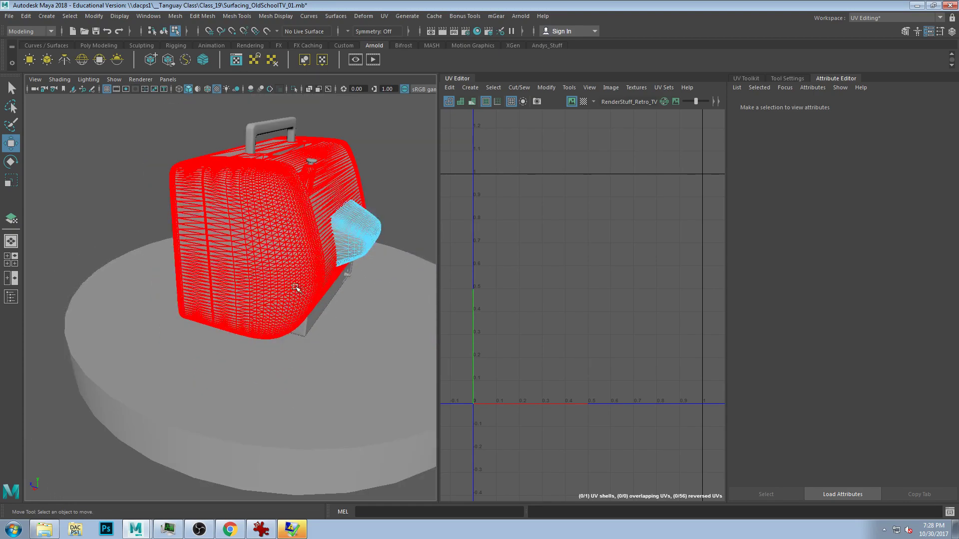
alt+drag(295, 288, 342, 311)
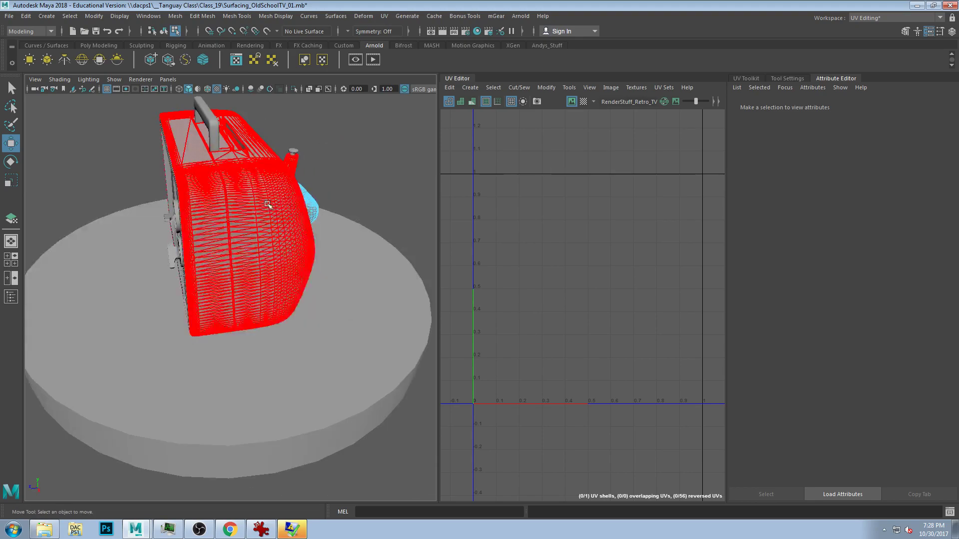
Return the TV case from component to object mode and select the screen mesh on the TV front
alt+drag(244, 292, 300, 259)
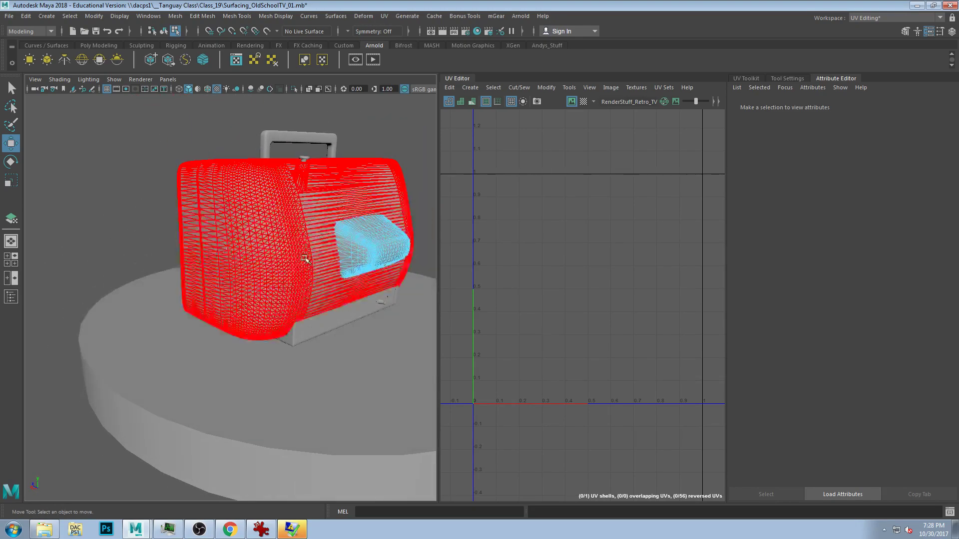
key(F8)
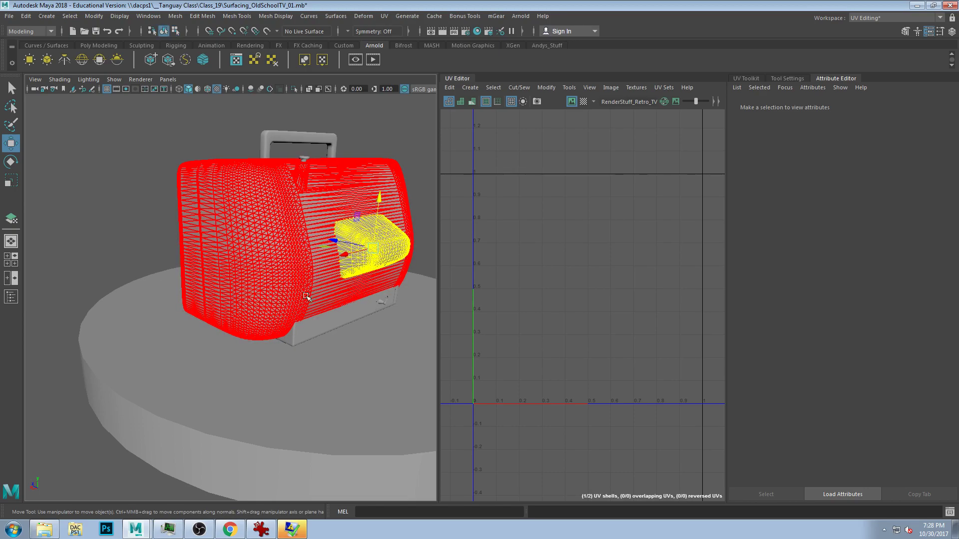
click(312, 283)
click(321, 325)
alt+drag(321, 324, 328, 272)
click(160, 274)
key(f)
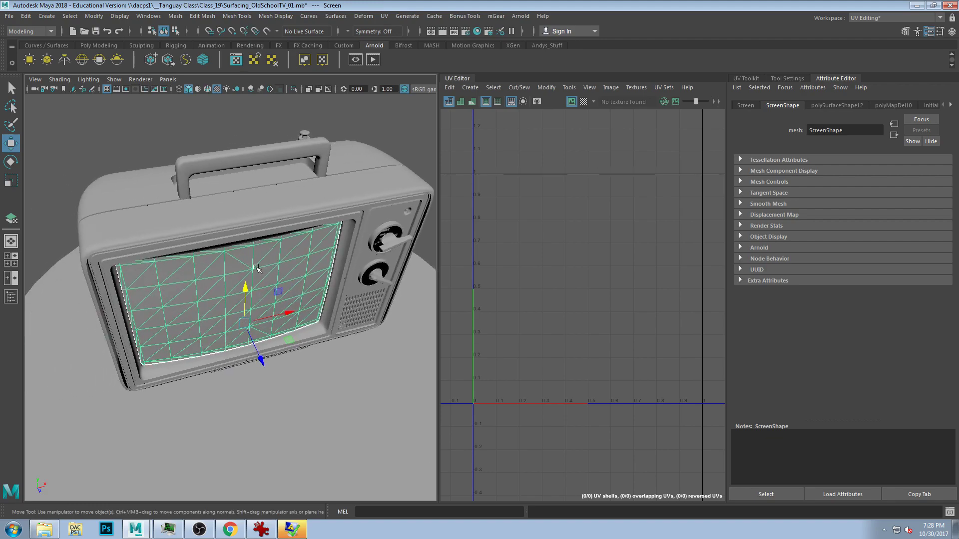
Examine the label texture on both dials up close and against the whole TV front
click(393, 240)
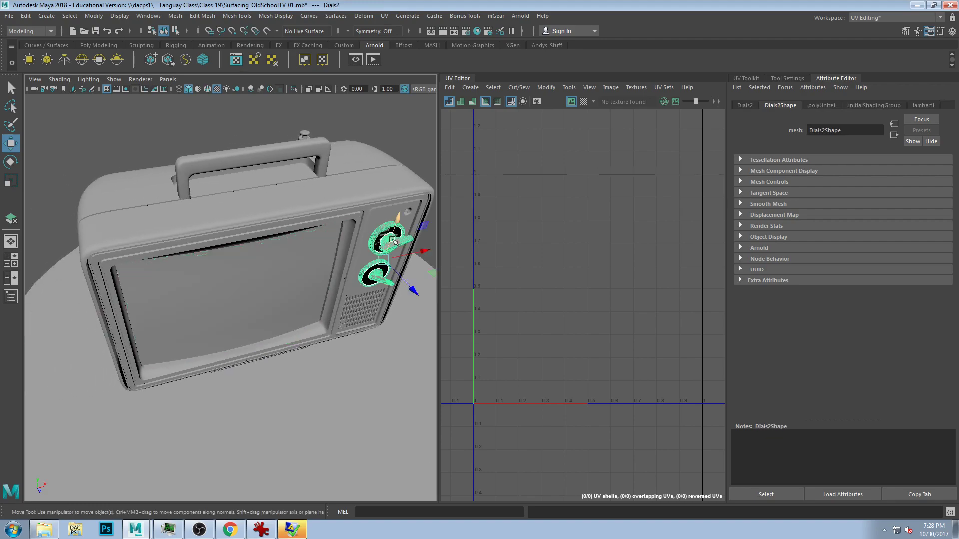
key(f)
alt+drag(382, 246, 336, 226)
alt+drag(271, 229, 308, 233)
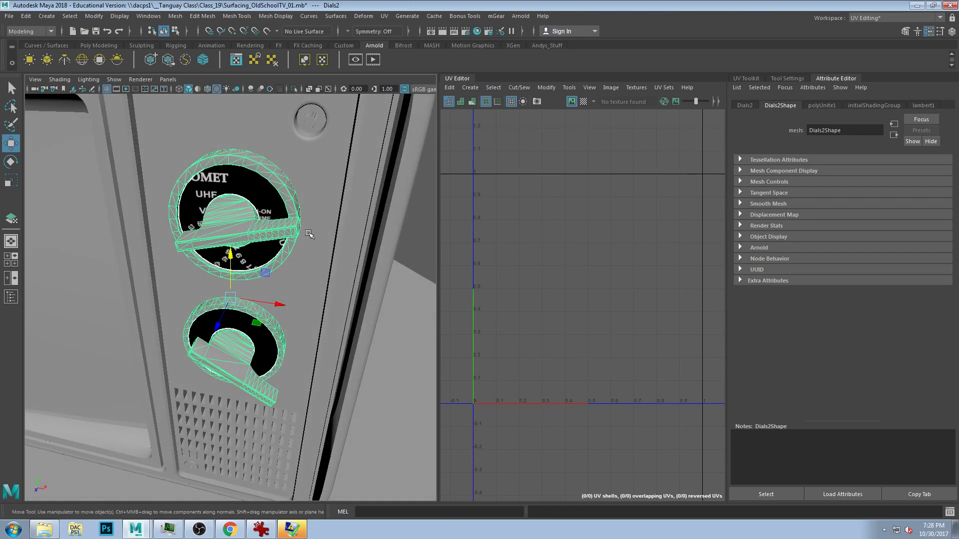
scroll(308, 233, down, 4)
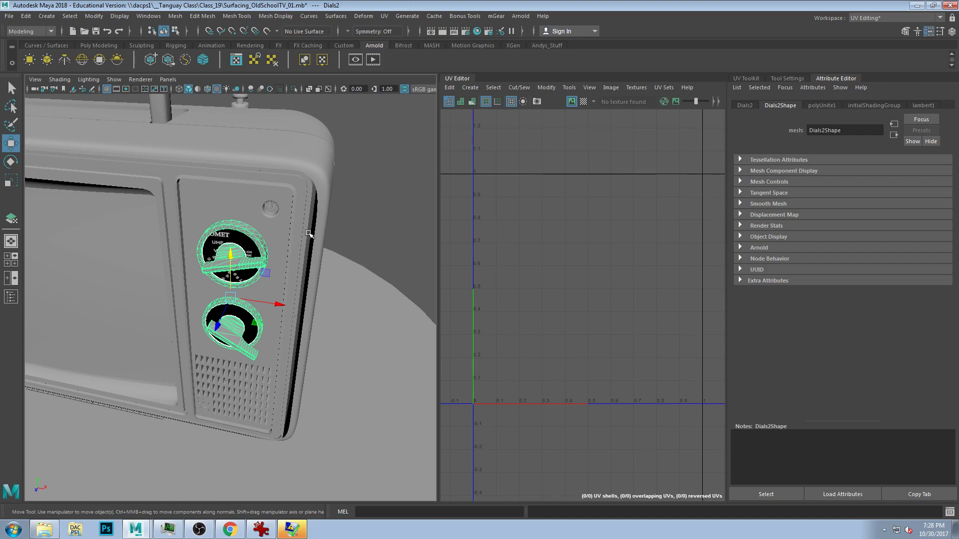
alt+drag(215, 207, 180, 196)
scroll(179, 193, down, 4)
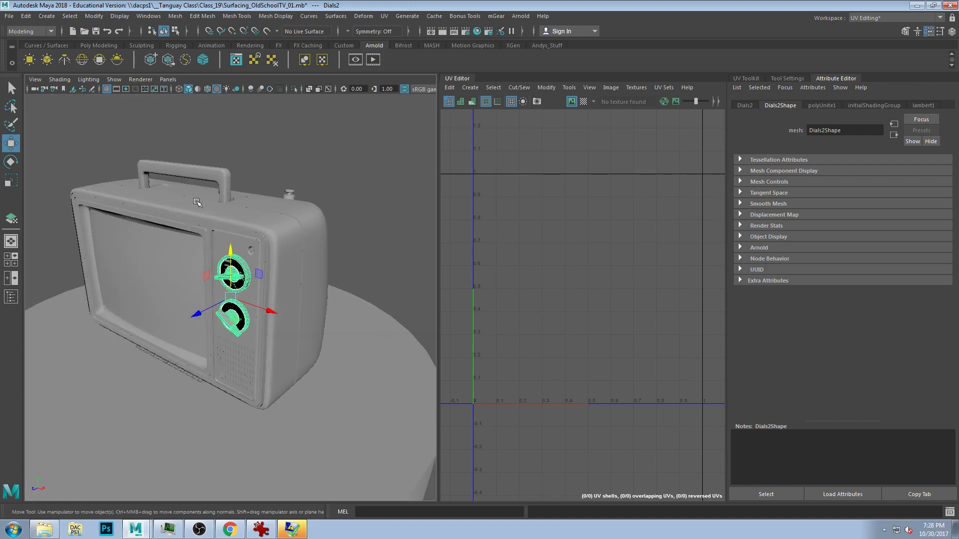
alt+drag(207, 231, 228, 235)
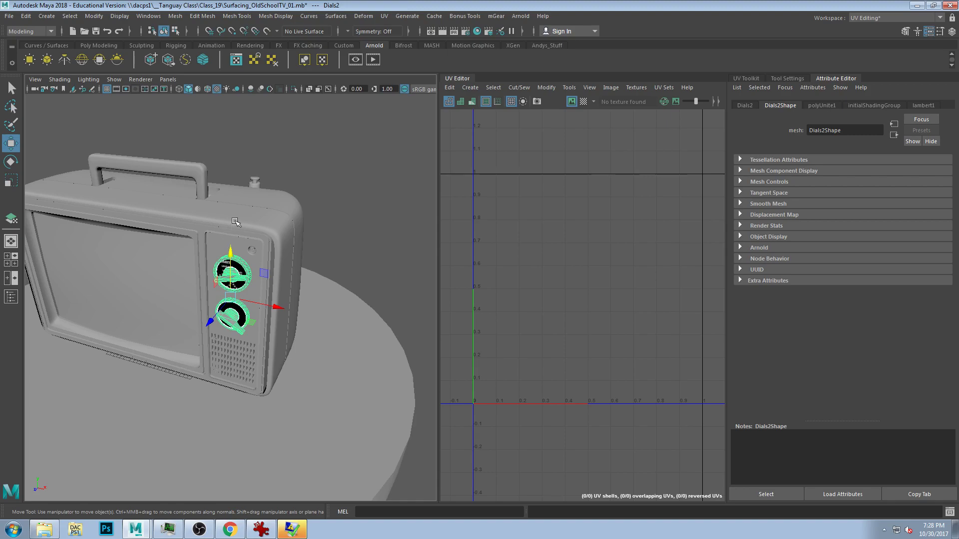
Inspect the shiny plastic case, the silver screen cowl and the screen as separate meshes
click(255, 179)
click(246, 194)
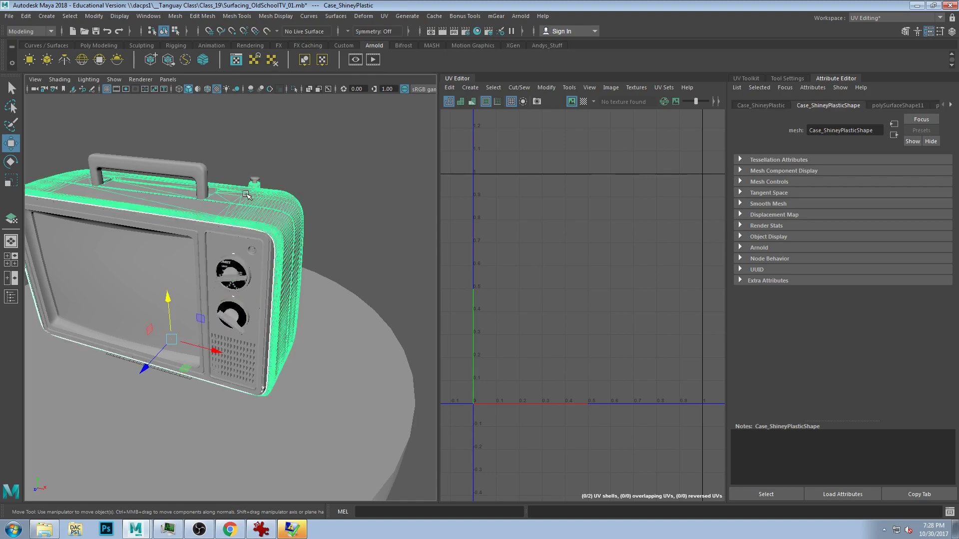
click(182, 233)
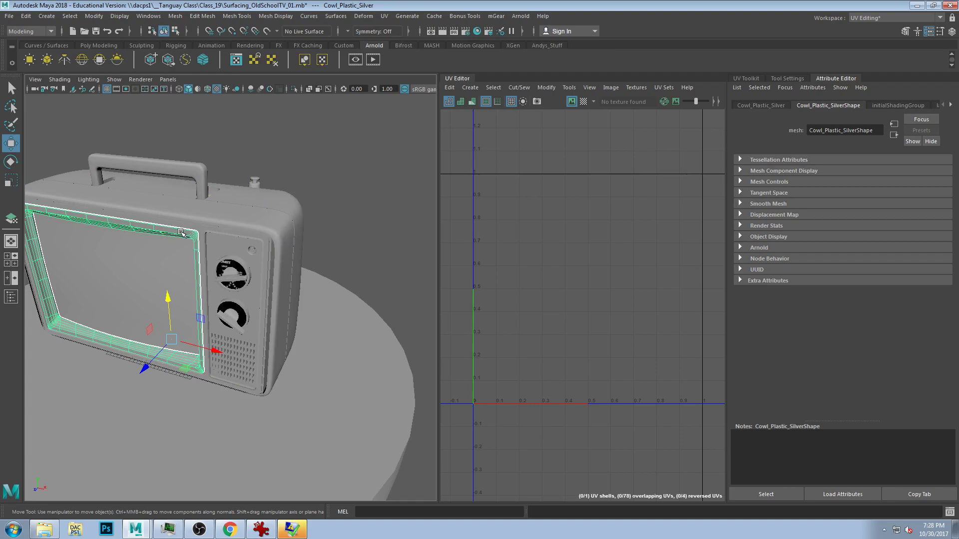
click(124, 251)
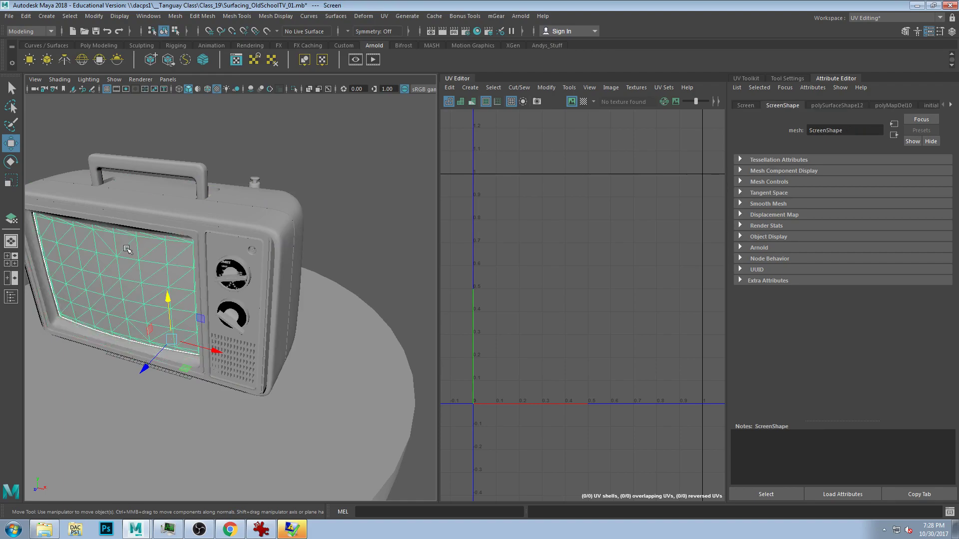
View the TV screen from several angles and check which shader nodes its mesh uses
alt+drag(158, 275, 245, 232)
alt+middle_drag(245, 233, 198, 257)
alt+drag(185, 252, 272, 283)
alt+middle_drag(234, 284, 326, 276)
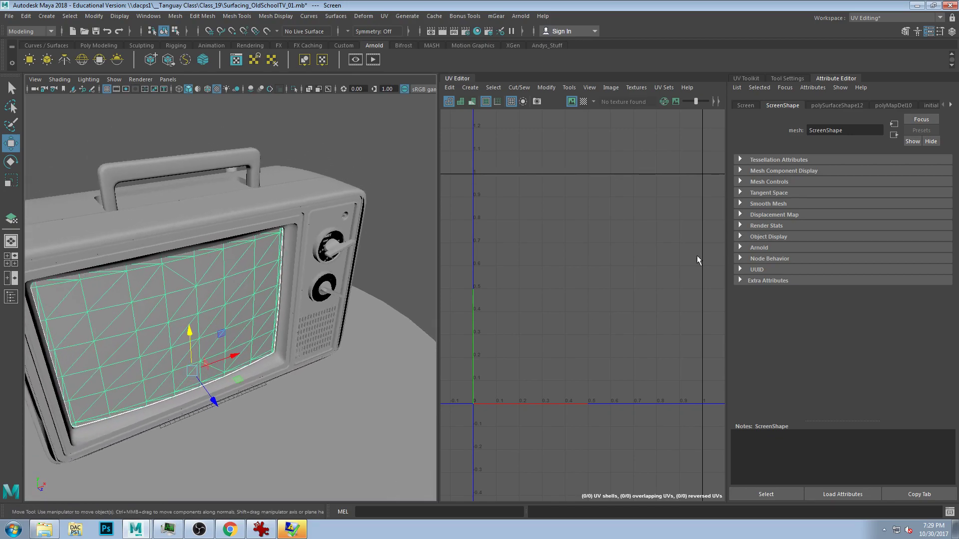
click(951, 105)
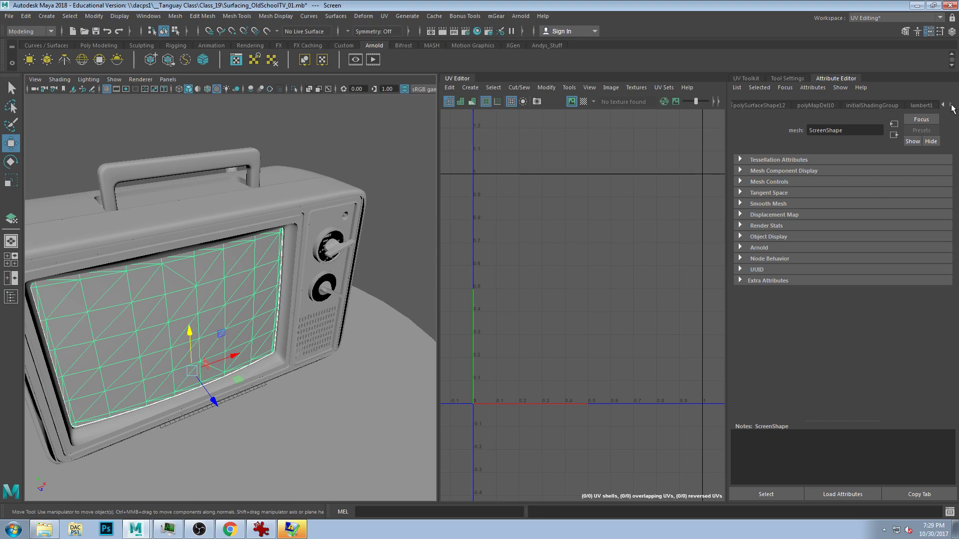
alt+drag(151, 295, 107, 276)
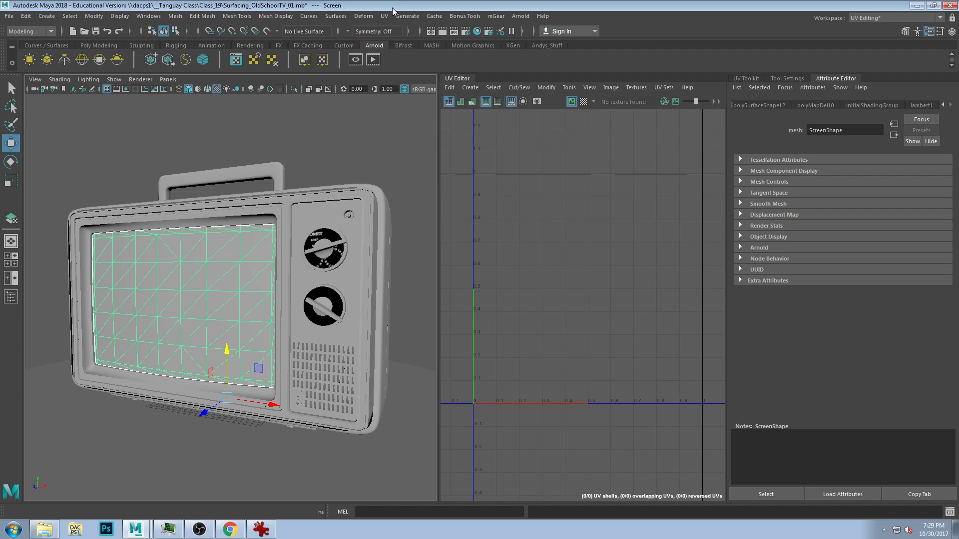
click(261, 529)
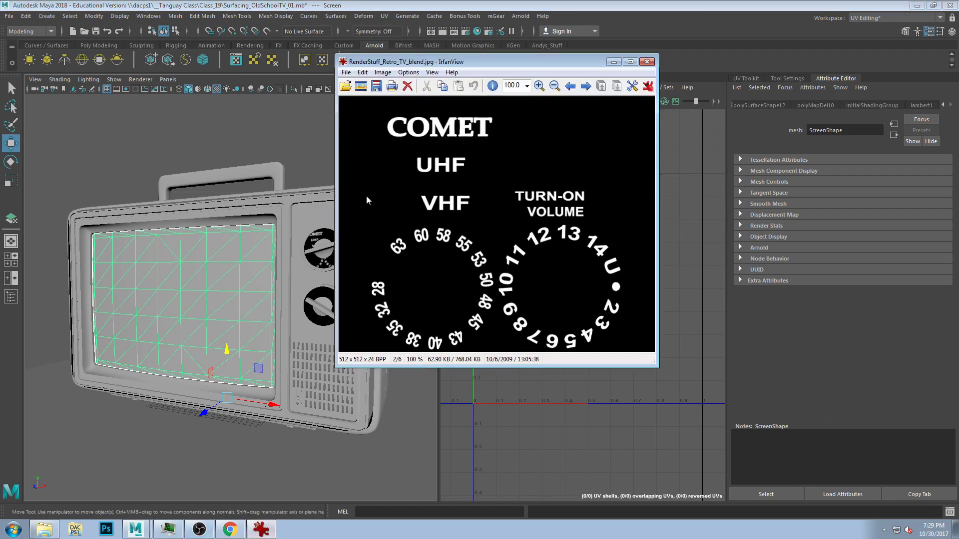
click(44, 530)
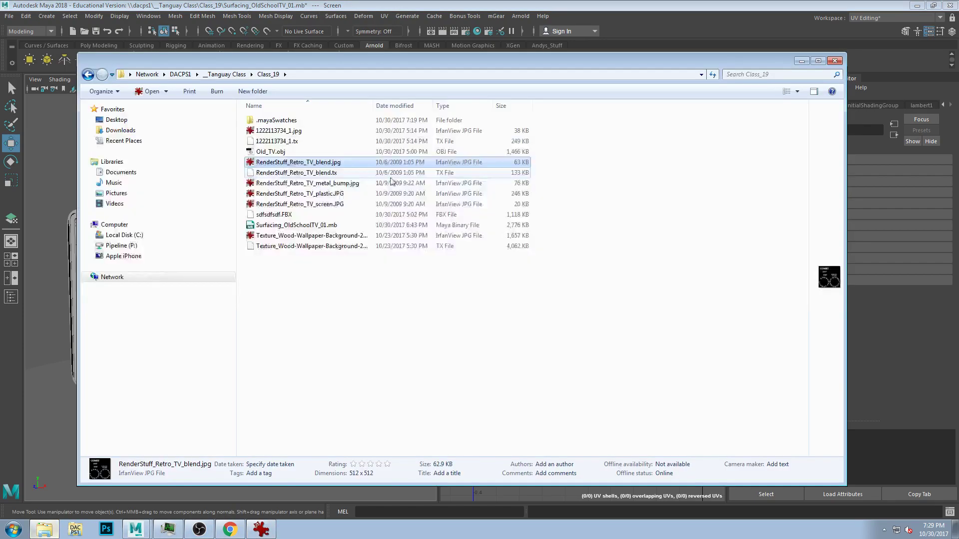
click(293, 132)
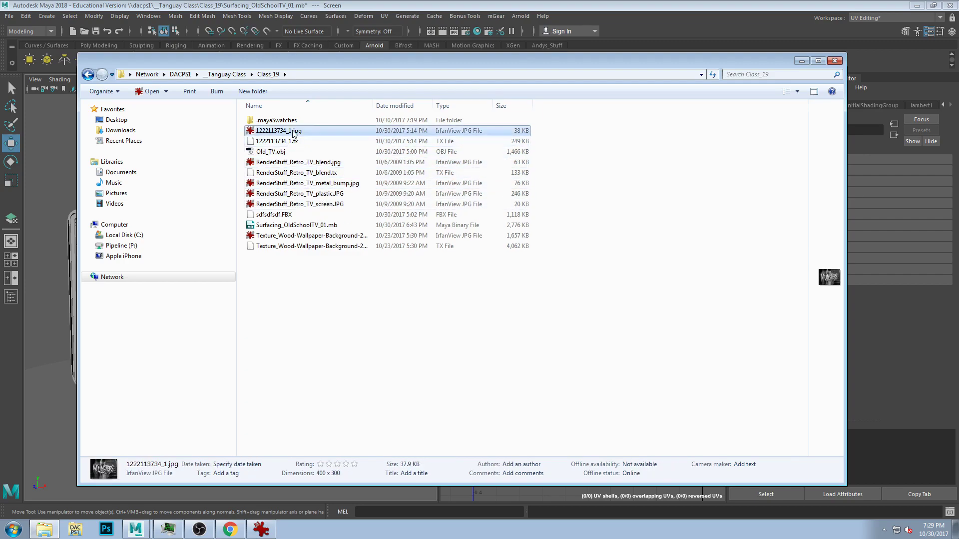
drag(813, 382, 597, 380)
click(580, 10)
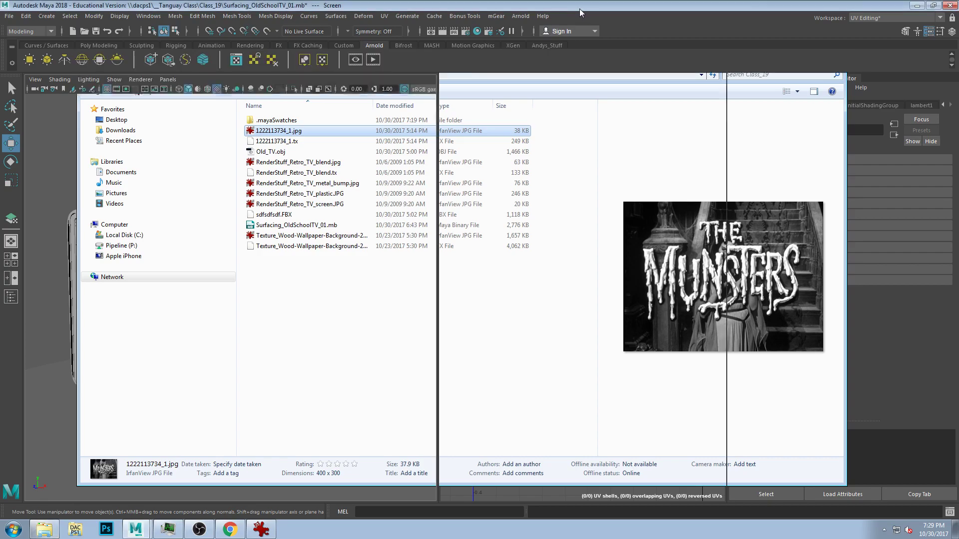
Open the Hypershade, widen its window and shift the dial material's node up in the graph
alt+drag(254, 312, 246, 230)
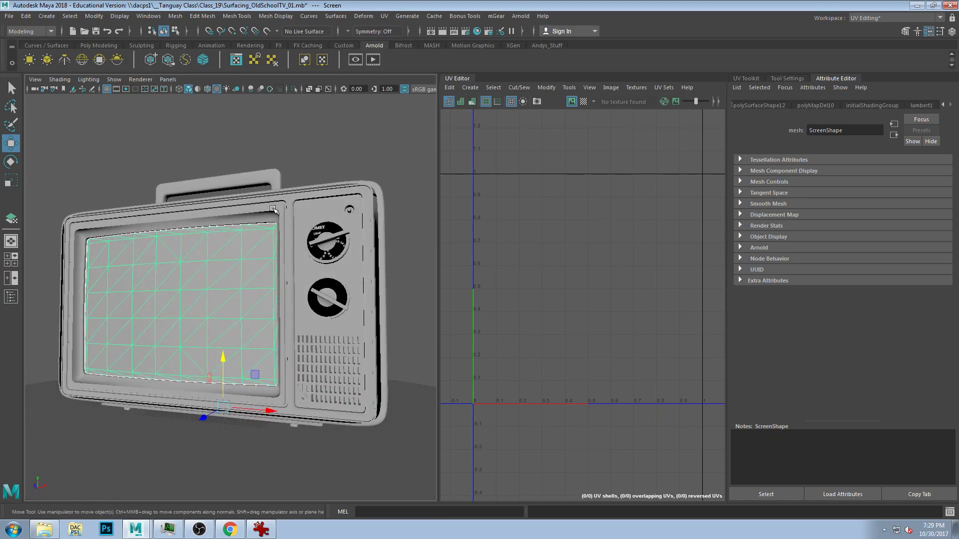
click(476, 31)
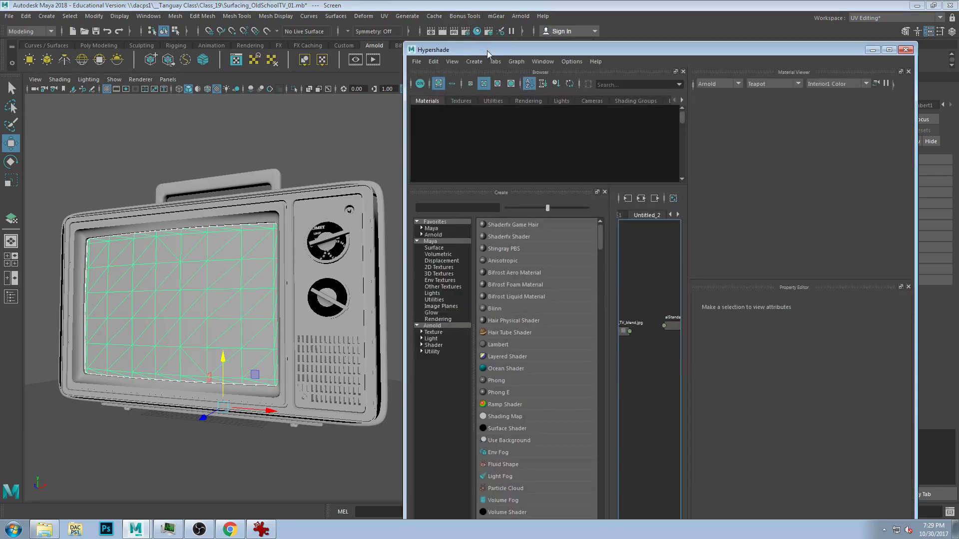
drag(485, 48, 427, 28)
drag(269, 17, 227, 18)
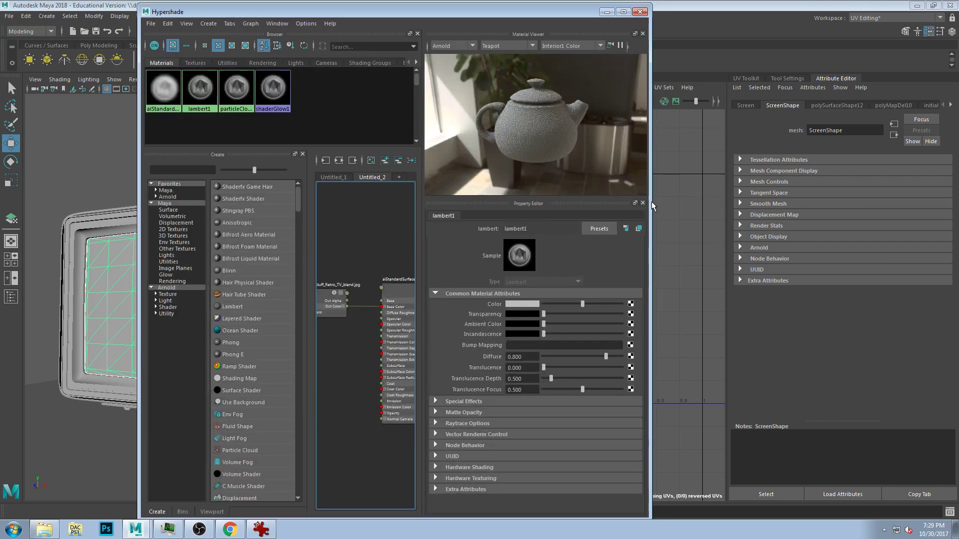
drag(824, 213, 825, 213)
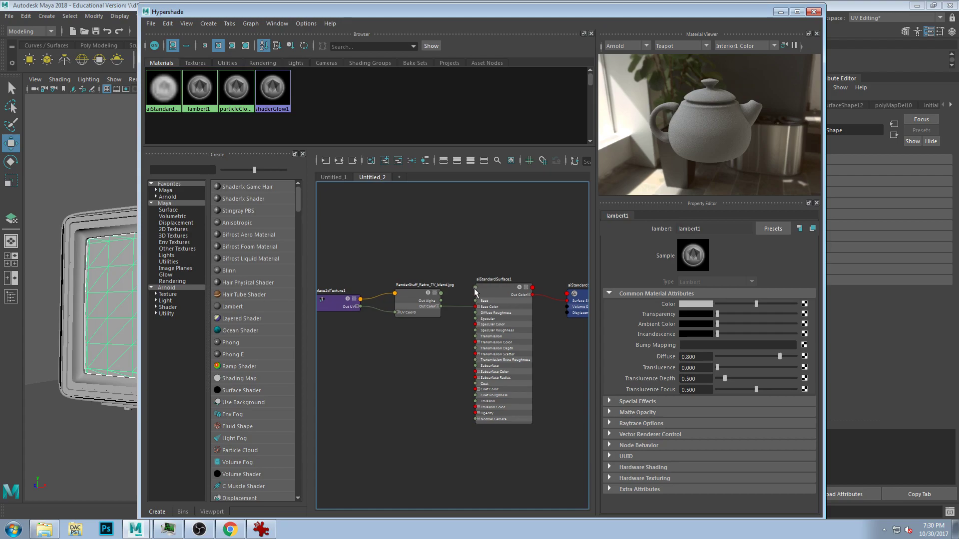
drag(489, 321, 491, 274)
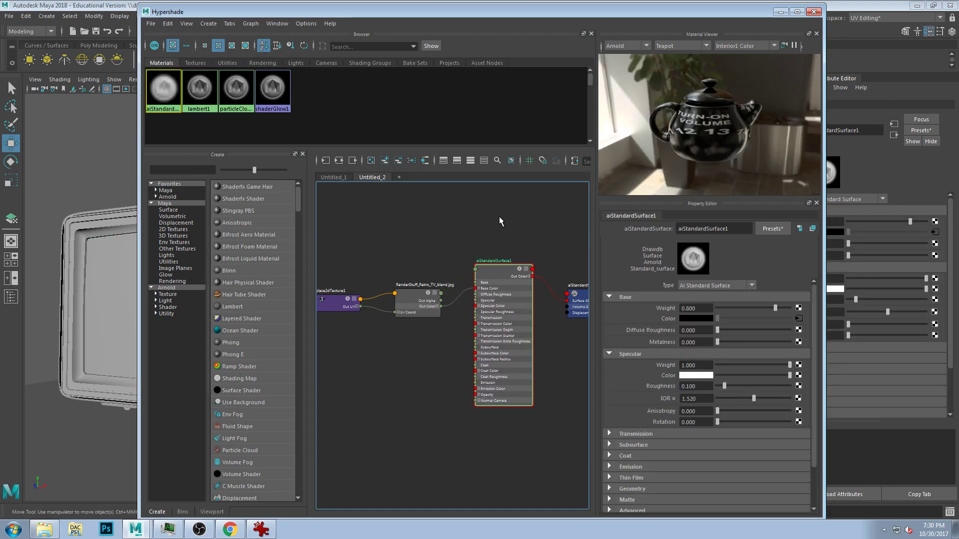
Create a new aiStandardSurface material in a fresh Hypershade graph
click(399, 177)
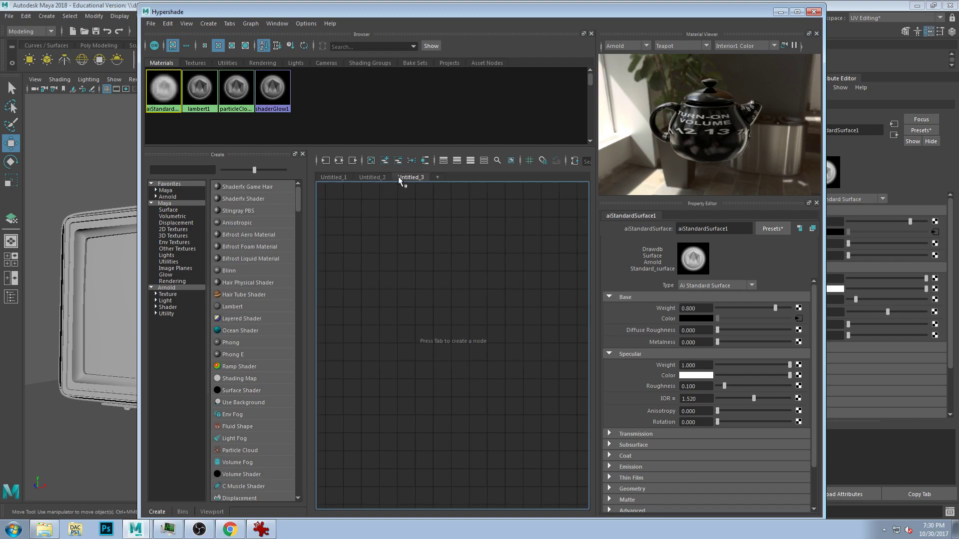
click(182, 196)
click(234, 187)
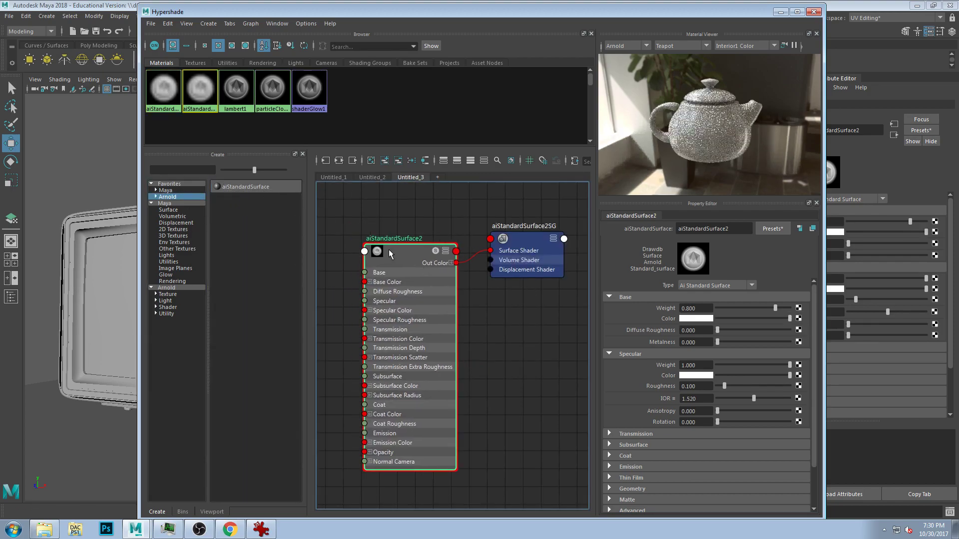
click(799, 318)
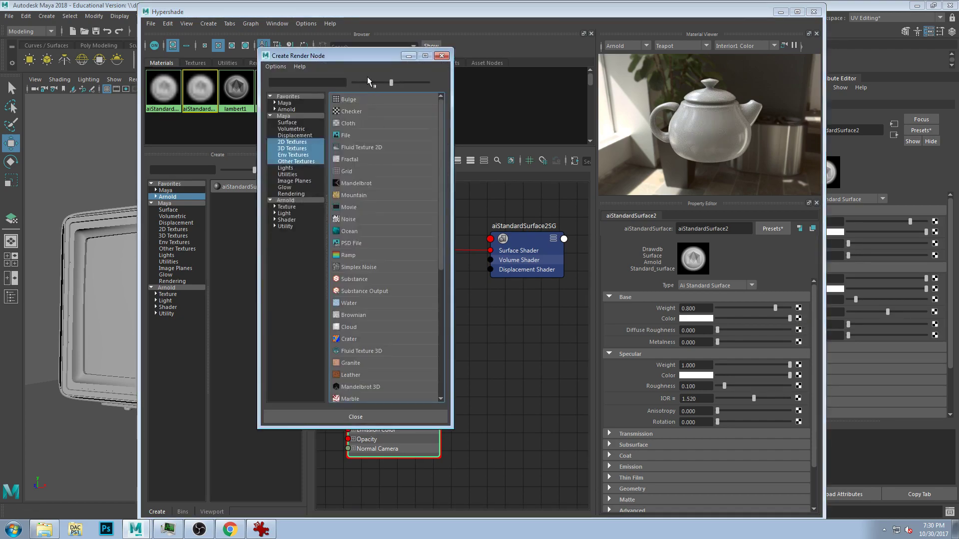
click(348, 134)
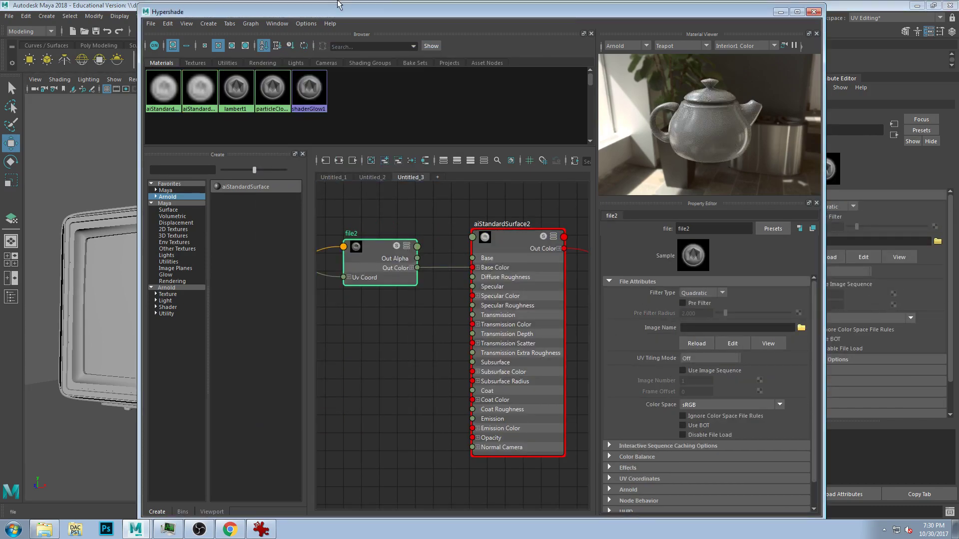
click(305, 111)
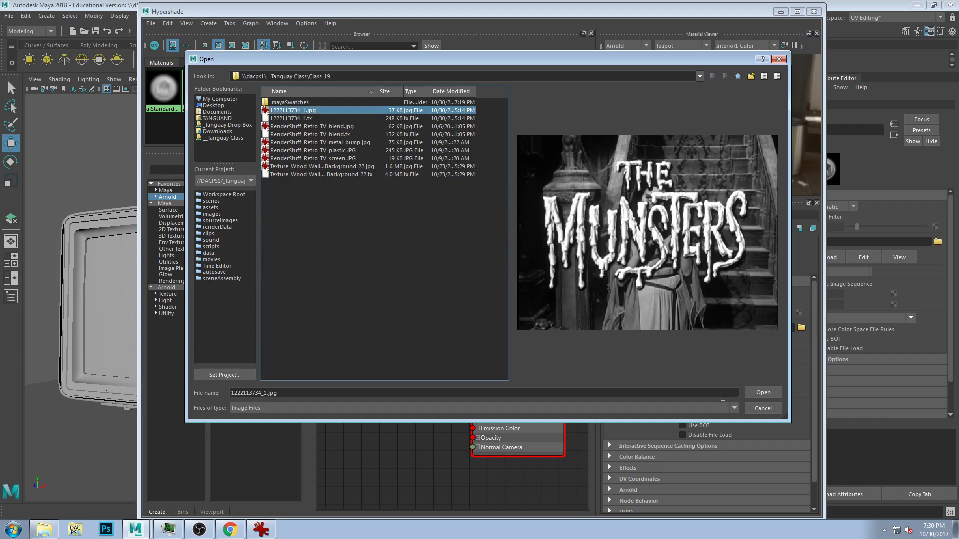
click(763, 392)
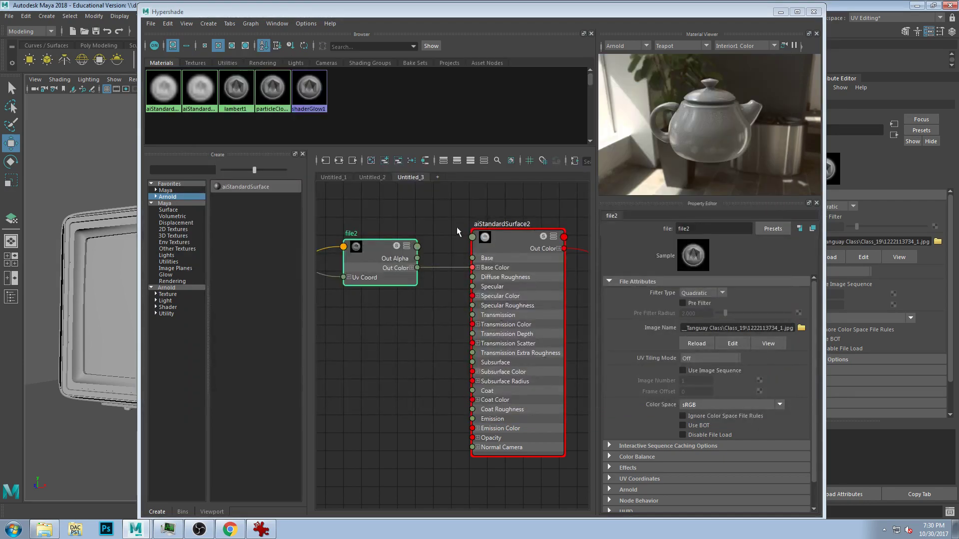
Assign the image-textured material to the TV screen and move the Hypershade aside to uncover the TV
drag(405, 247, 393, 245)
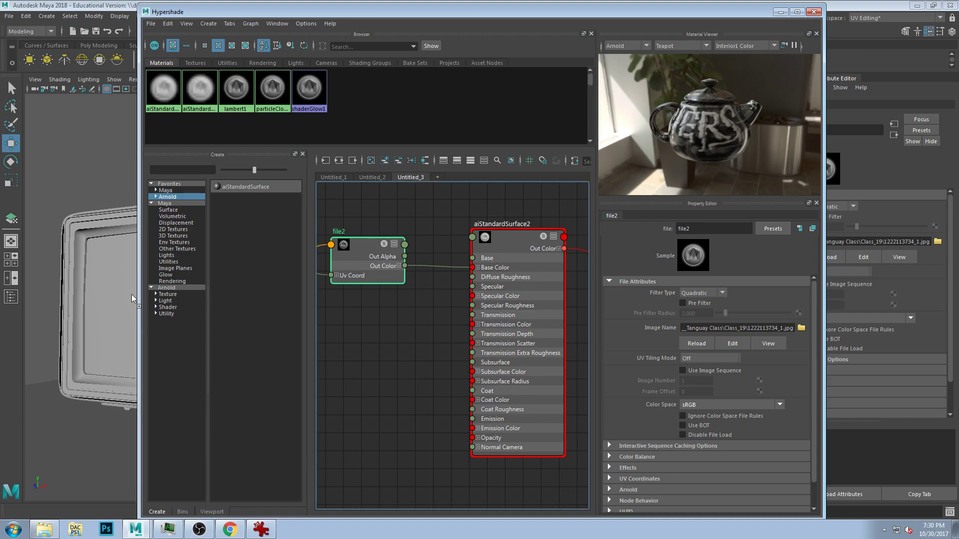
drag(251, 13, 422, 106)
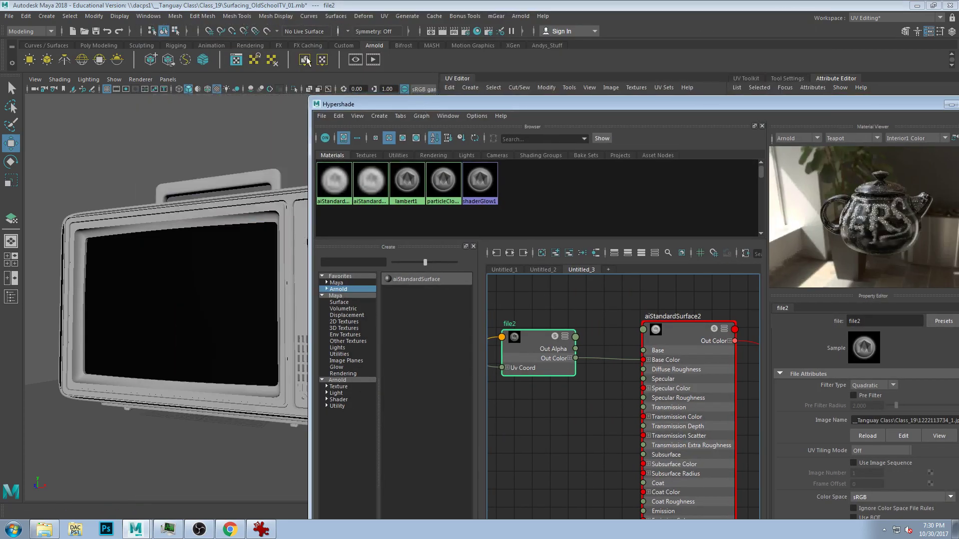
Project new UVs onto all faces of the TV screen with Best Plane and test-render the result in Arnold
click(156, 312)
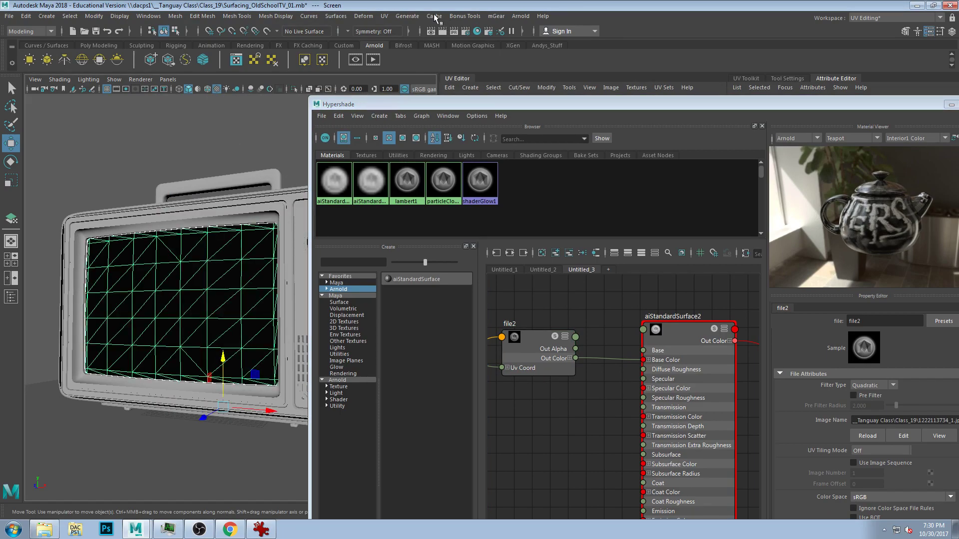
click(386, 17)
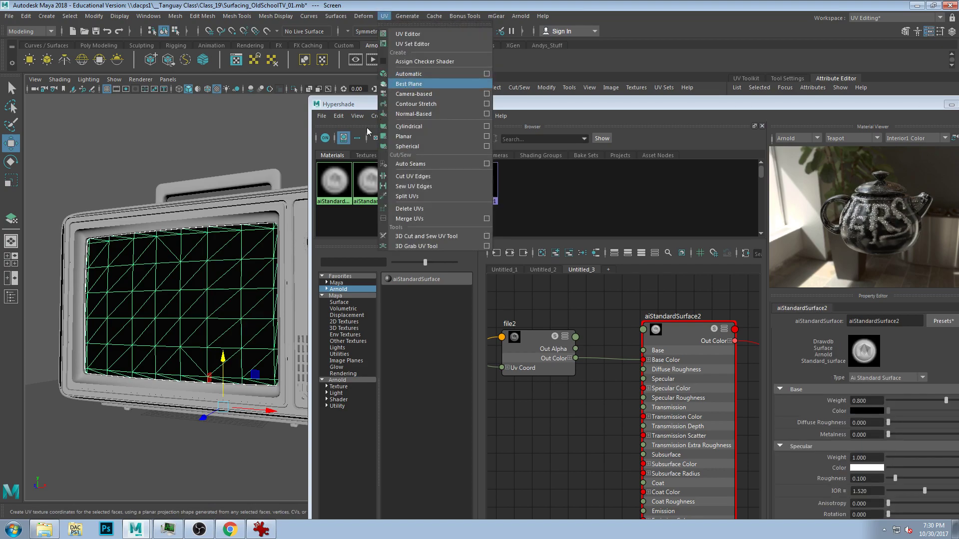
click(415, 85)
double_click(209, 271)
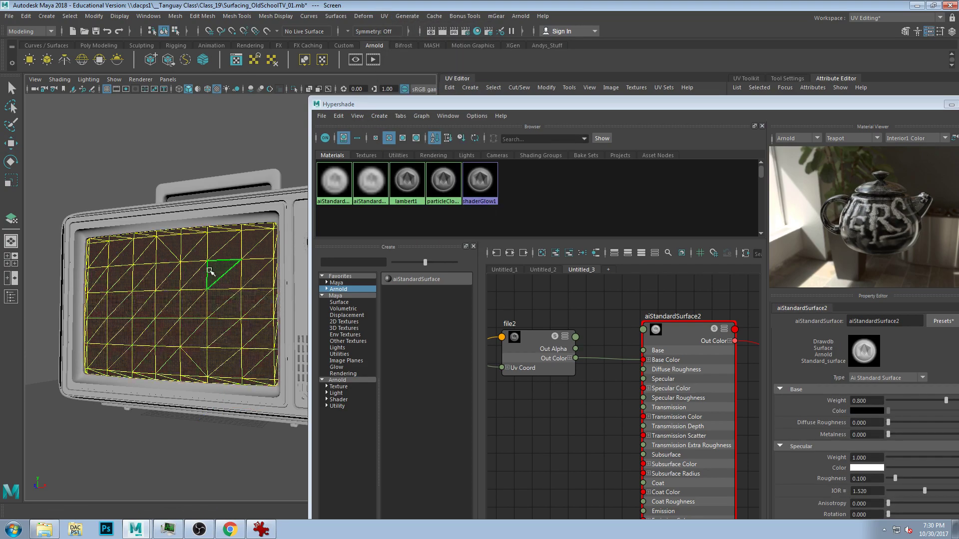
key(Return)
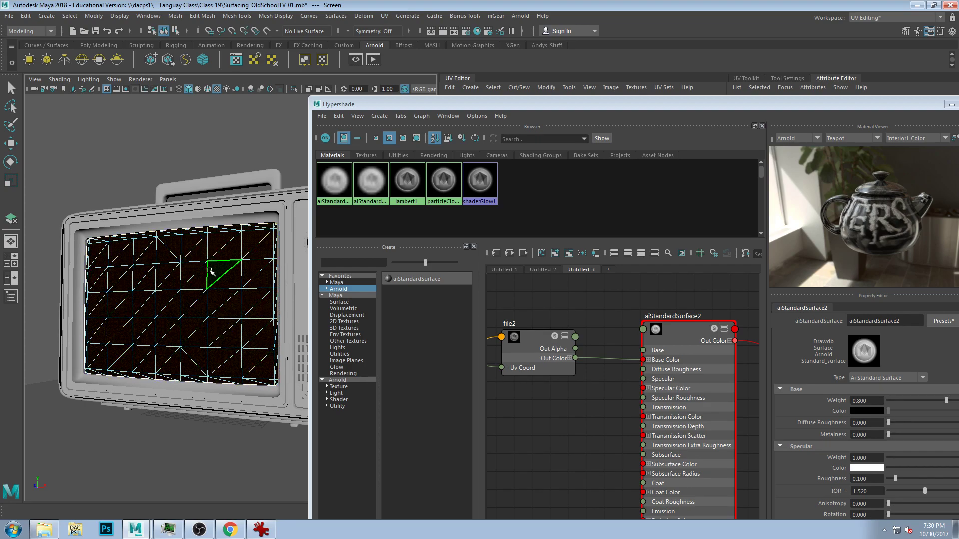
key(w)
key(F8)
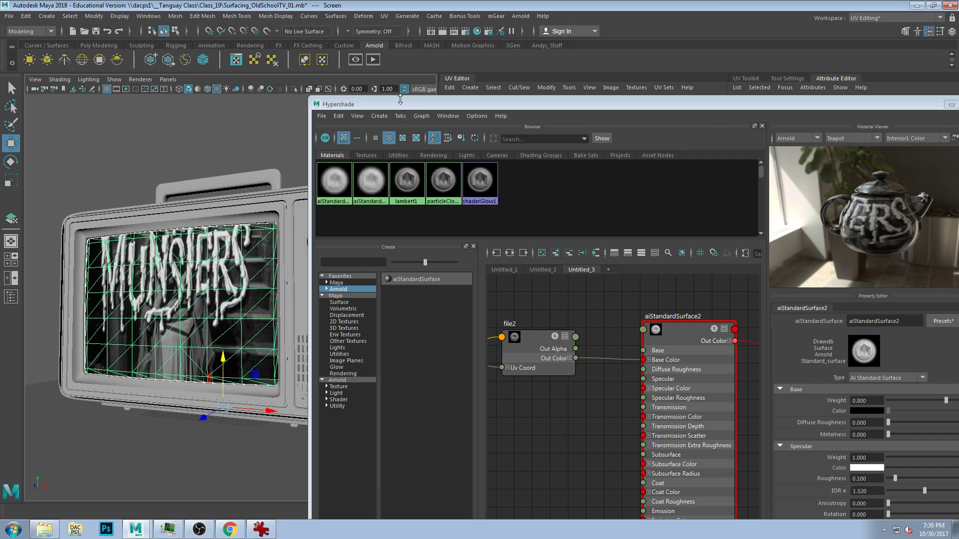
click(376, 58)
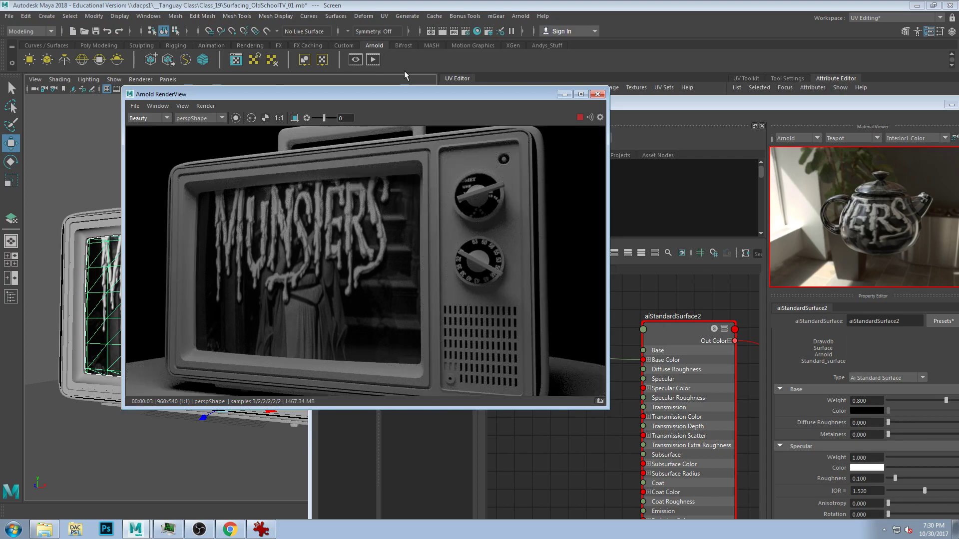
click(598, 95)
Set the screen material's emission weight to about 0.636 and test-render the TV
click(544, 79)
drag(436, 70, 444, 56)
scroll(658, 461, down, 2)
click(606, 463)
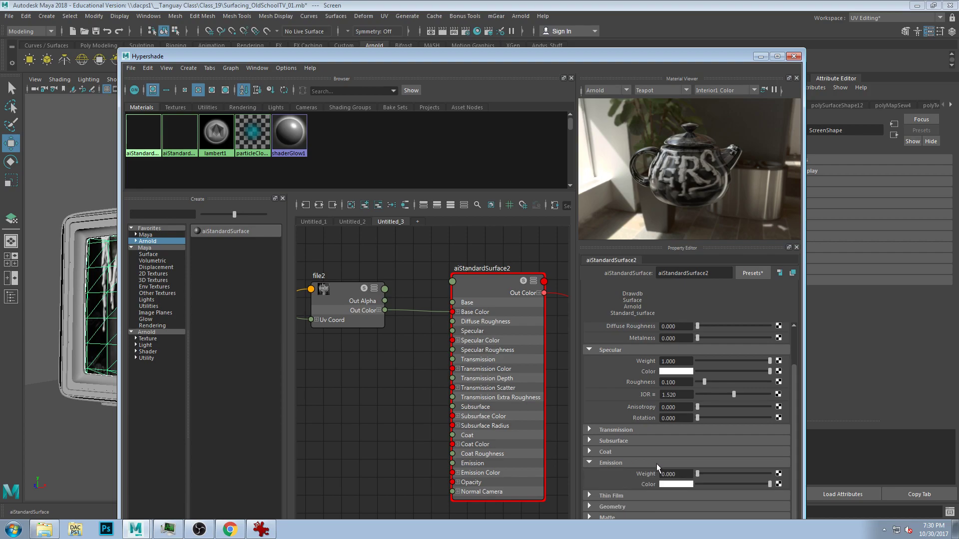
click(742, 453)
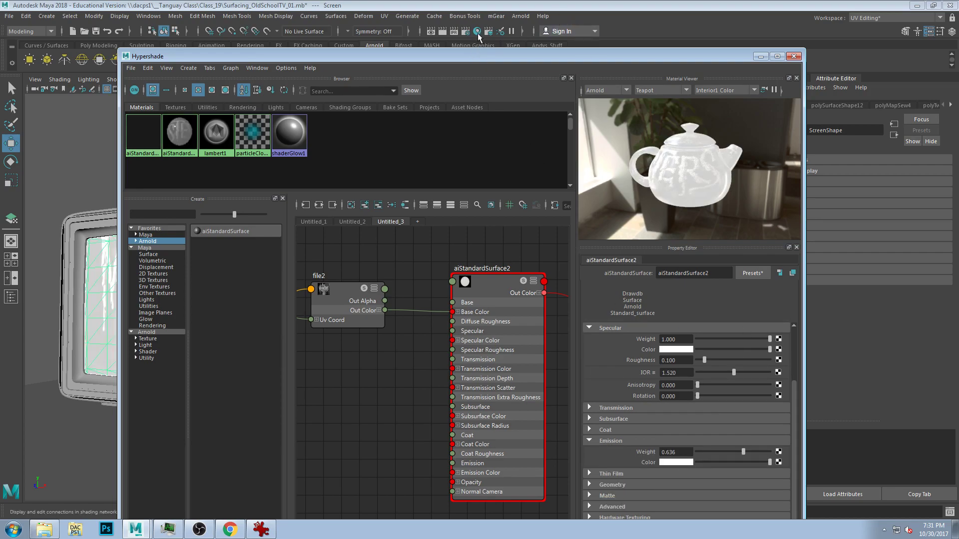
drag(448, 54, 449, 75)
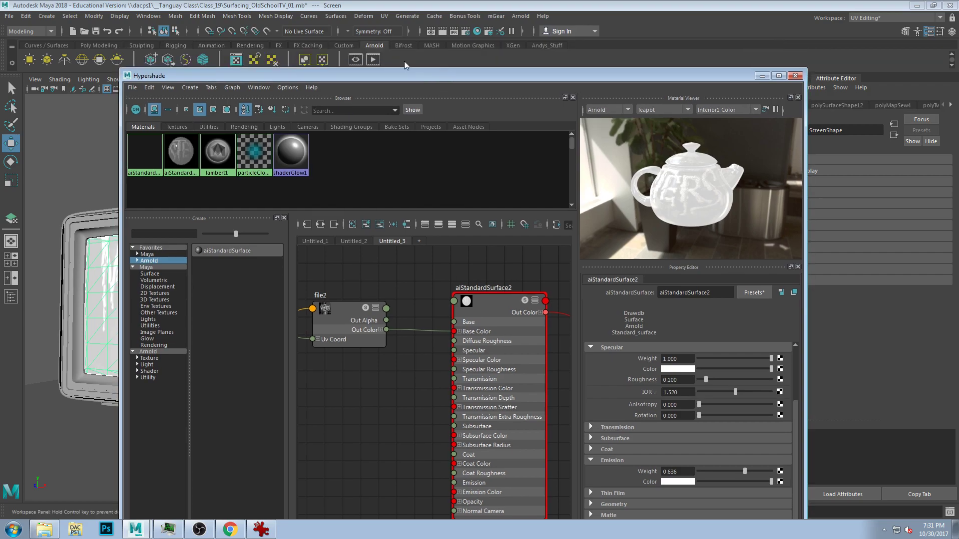
click(374, 59)
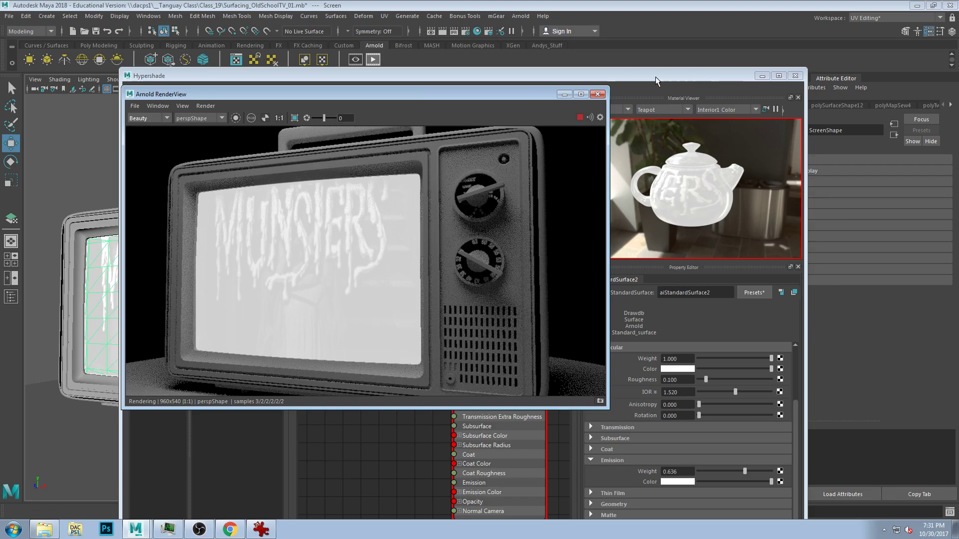
click(618, 103)
Connect the file2 texture's Out Color to the screen material's Emission Color and raise the emission weight to about 0.888
drag(386, 329, 453, 493)
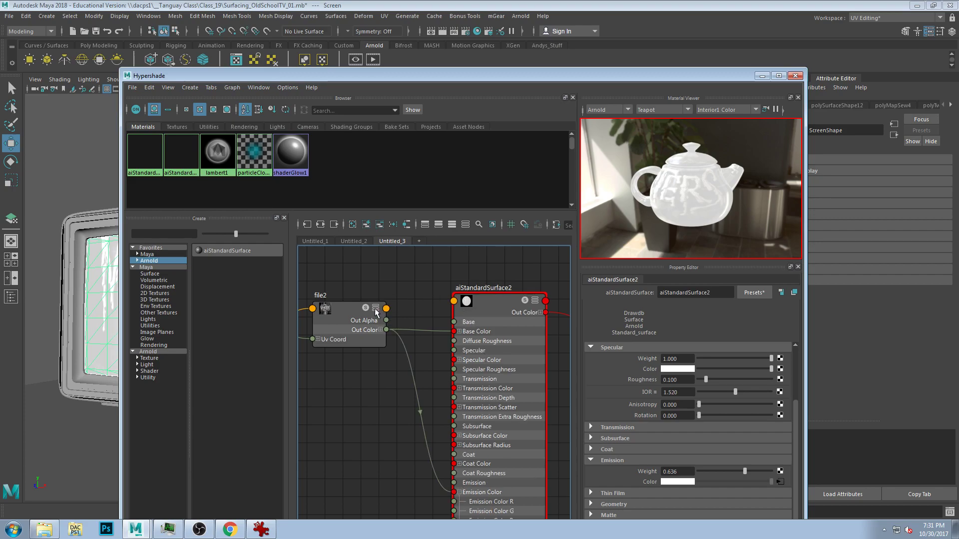
drag(470, 332, 473, 294)
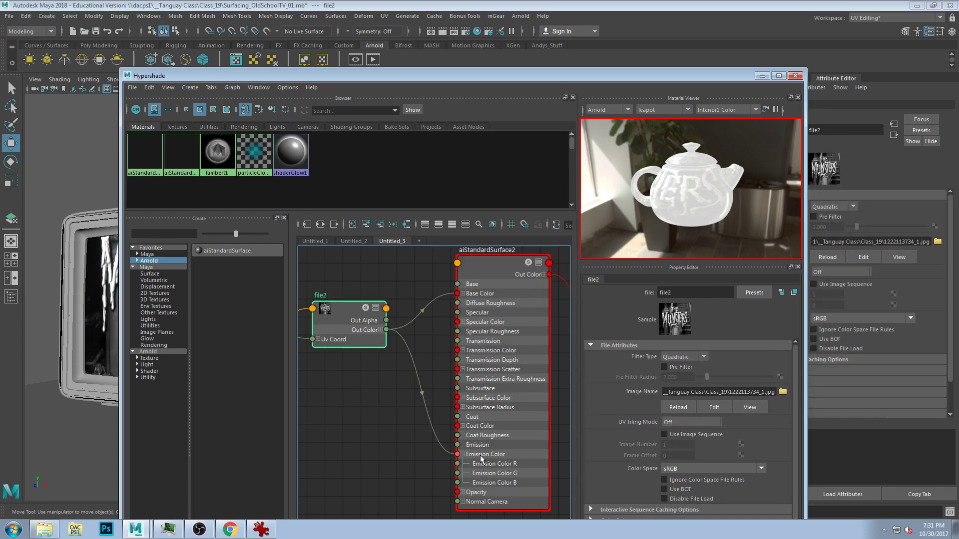
click(491, 274)
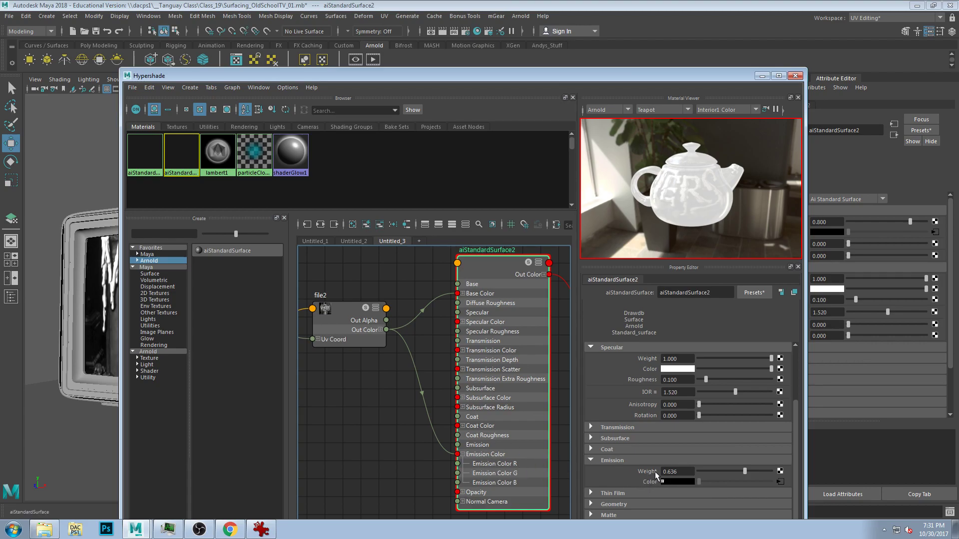
drag(750, 473, 758, 475)
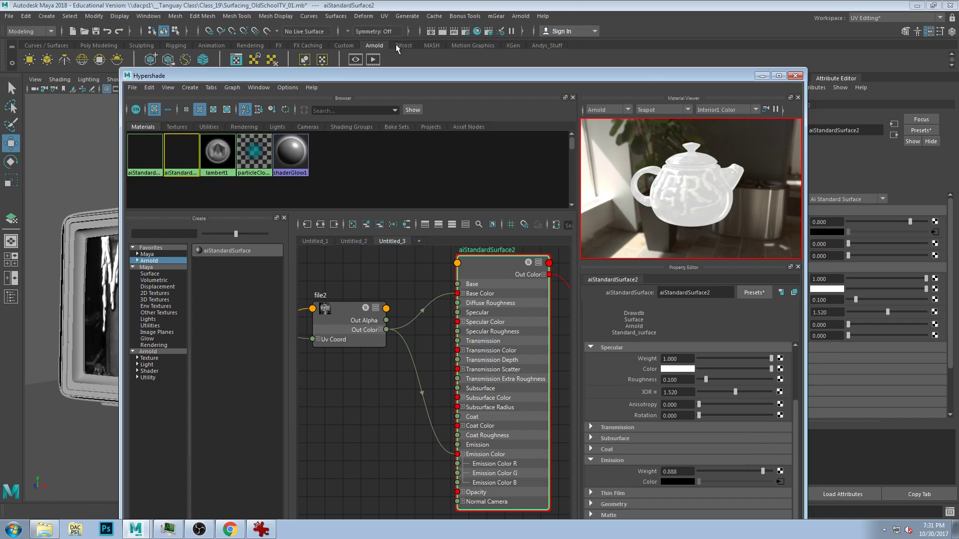
Render the TV with the image driving the screen's emission and enlarge the render window
click(377, 58)
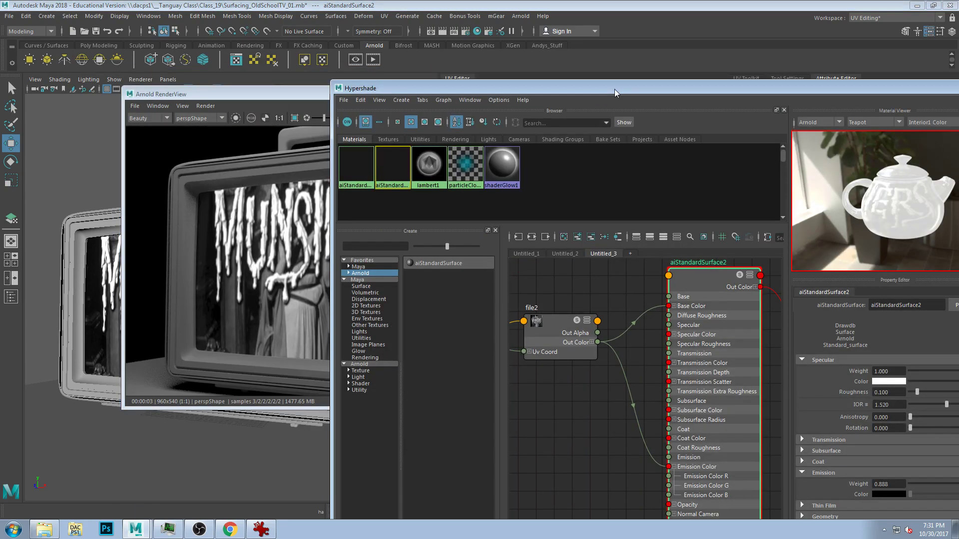
click(262, 94)
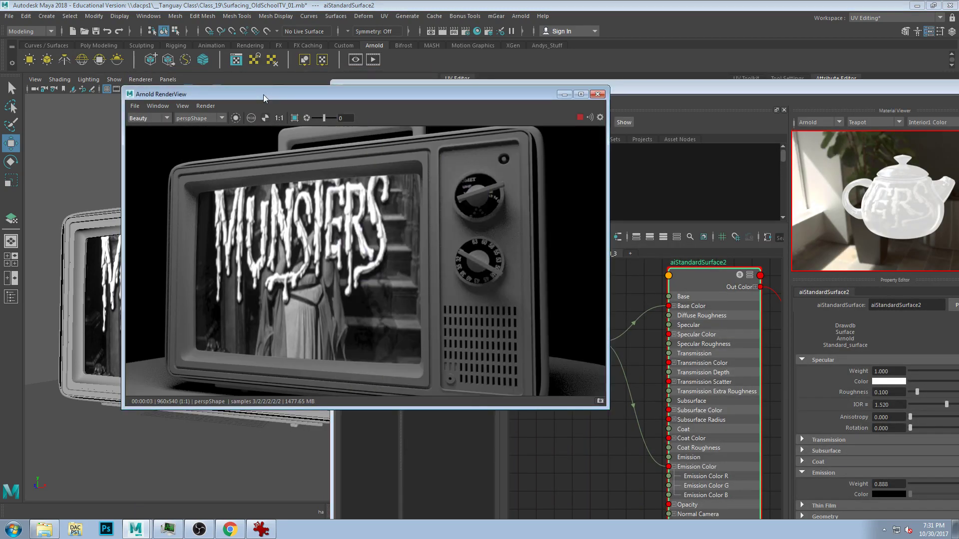
drag(605, 409, 688, 476)
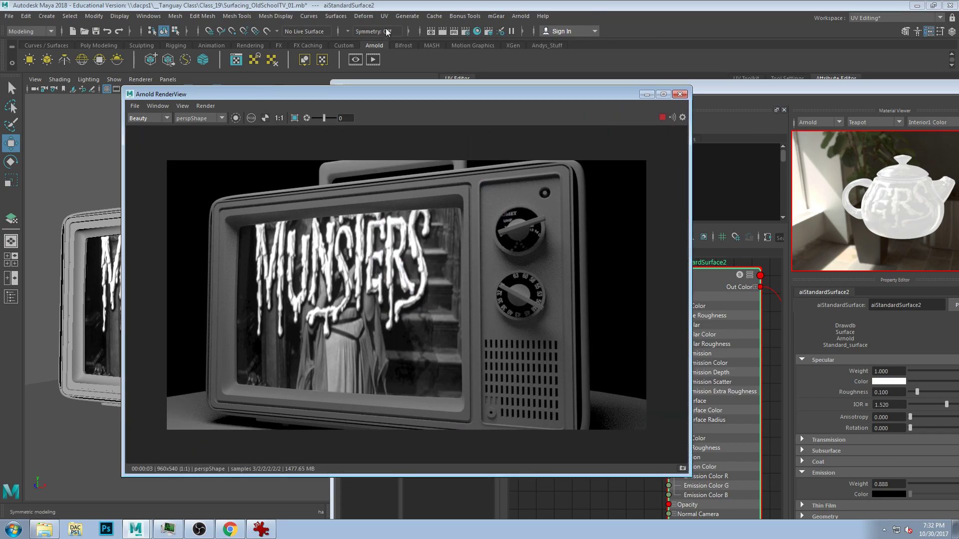
Set the emission weight of aiStandardSurface2 to 3
click(732, 141)
drag(702, 94, 536, 45)
drag(814, 437, 819, 438)
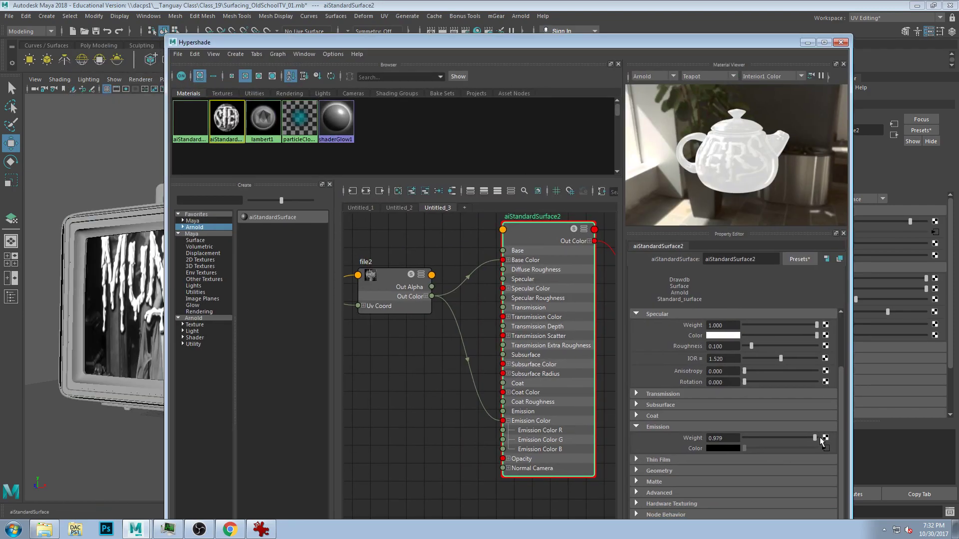
click(825, 437)
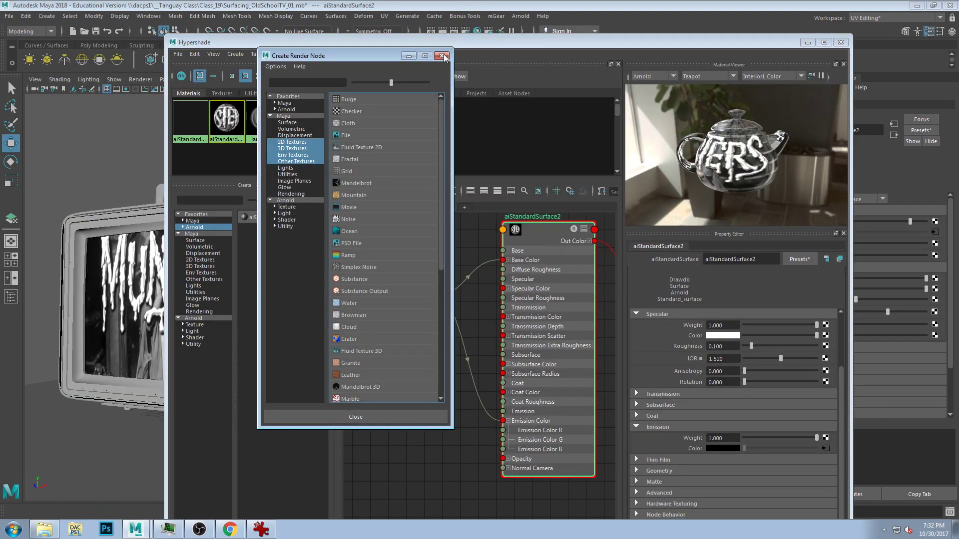
click(729, 439)
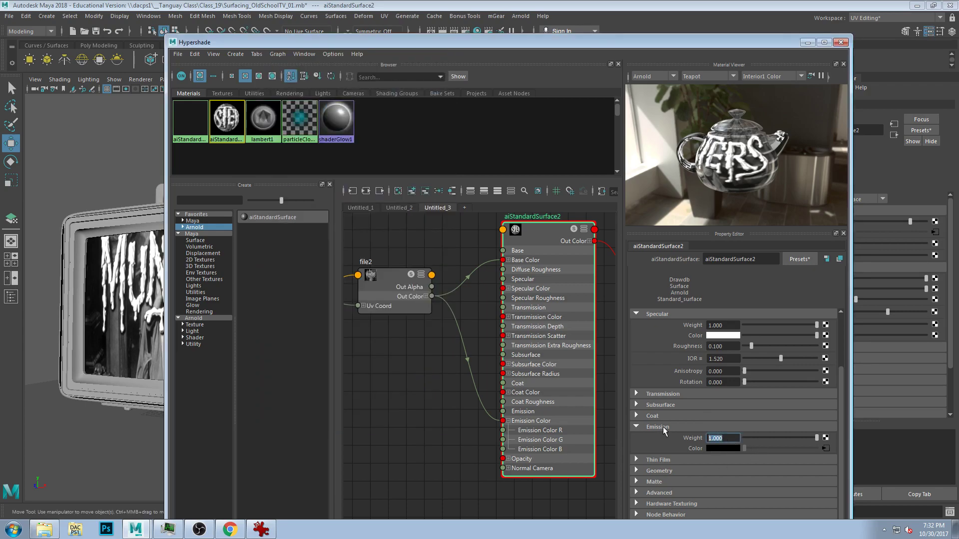
text(3)
key(Return)
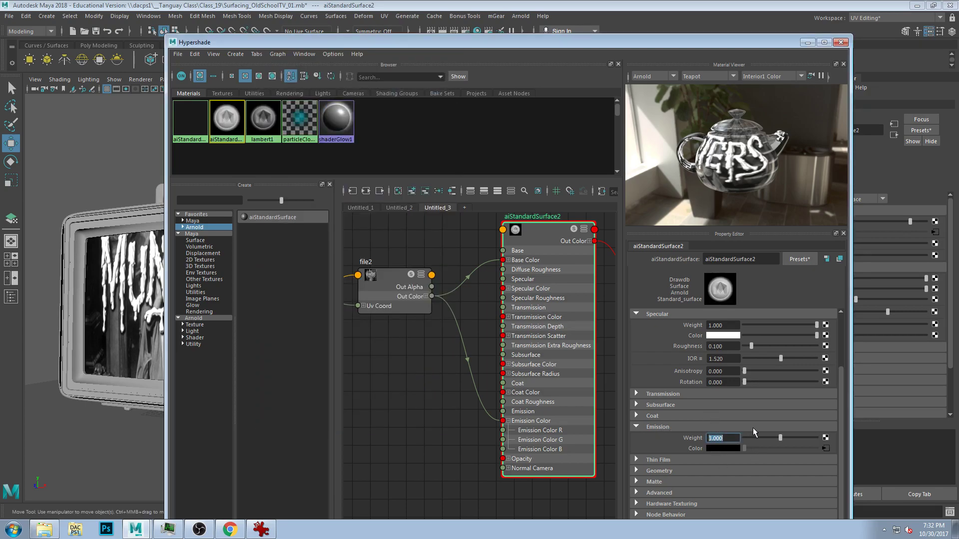
Close the Hypershade and show the viewport's resolution gate, framing the TV and its pedestal inside it
click(842, 44)
alt+drag(219, 345, 256, 348)
scroll(256, 348, down, 10)
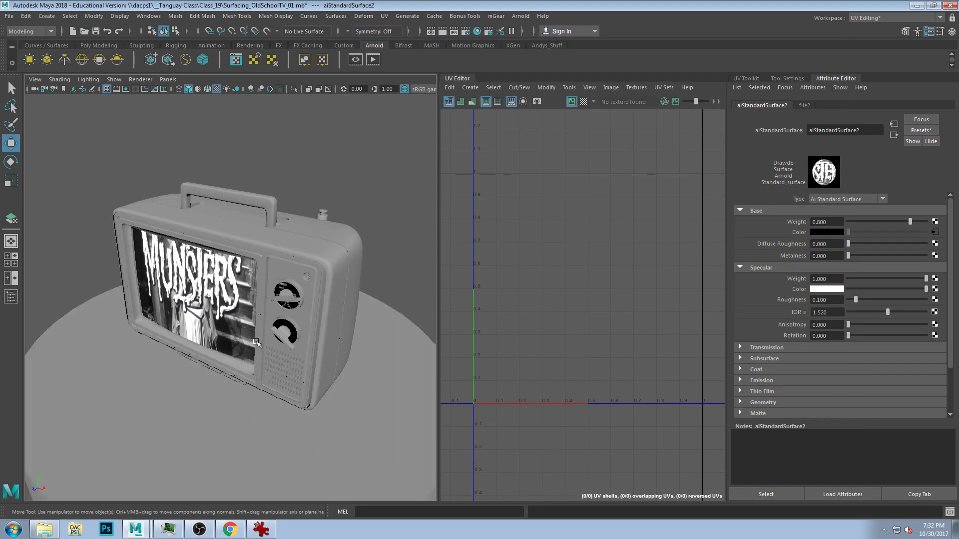
alt+drag(234, 233, 197, 132)
click(154, 149)
scroll(168, 158, down, 5)
click(126, 89)
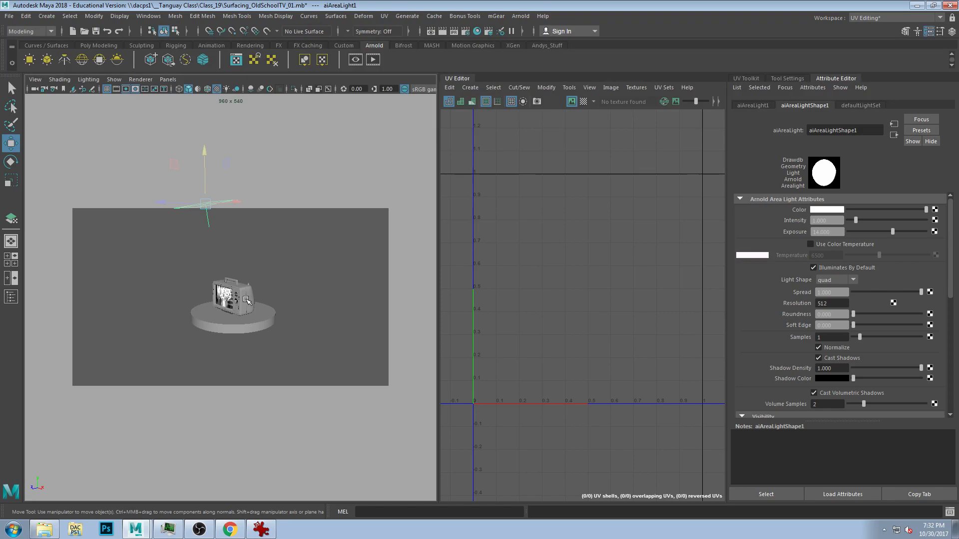
scroll(248, 305, up, 5)
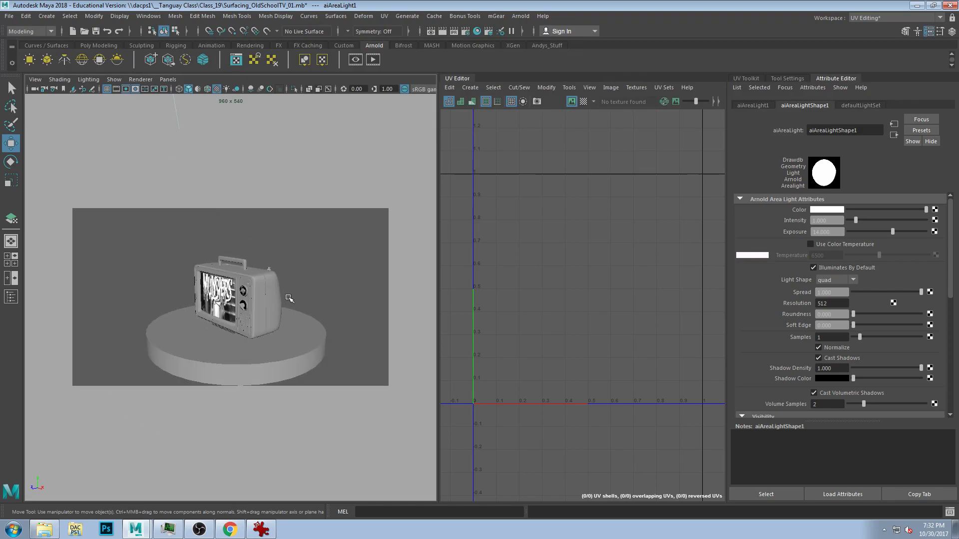
alt+drag(288, 299, 288, 292)
Scale the screen's UVs vertically so the shell fills the full height of the Munsters image
drag(453, 235, 722, 426)
right_drag(698, 373, 722, 373)
drag(448, 222, 724, 450)
key(r)
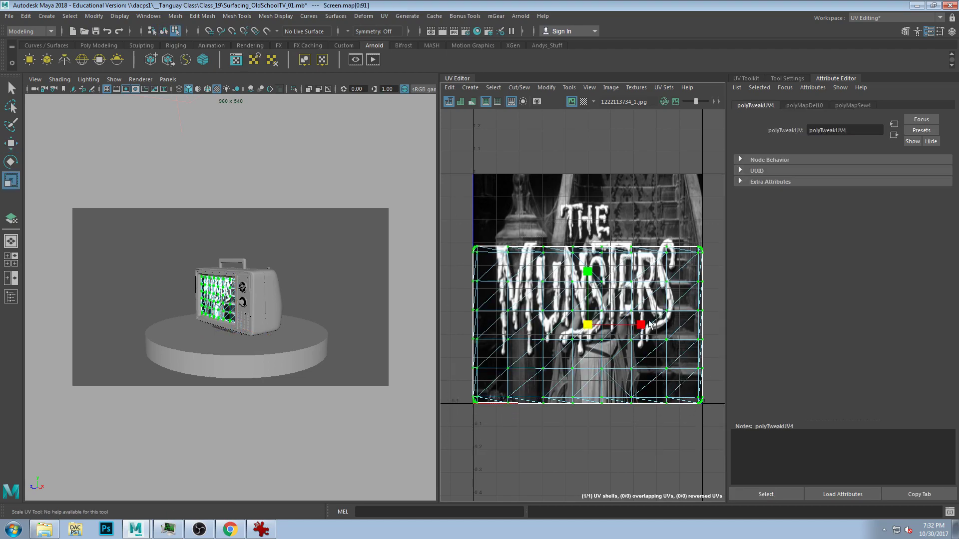
drag(588, 273, 591, 232)
key(w)
key(r)
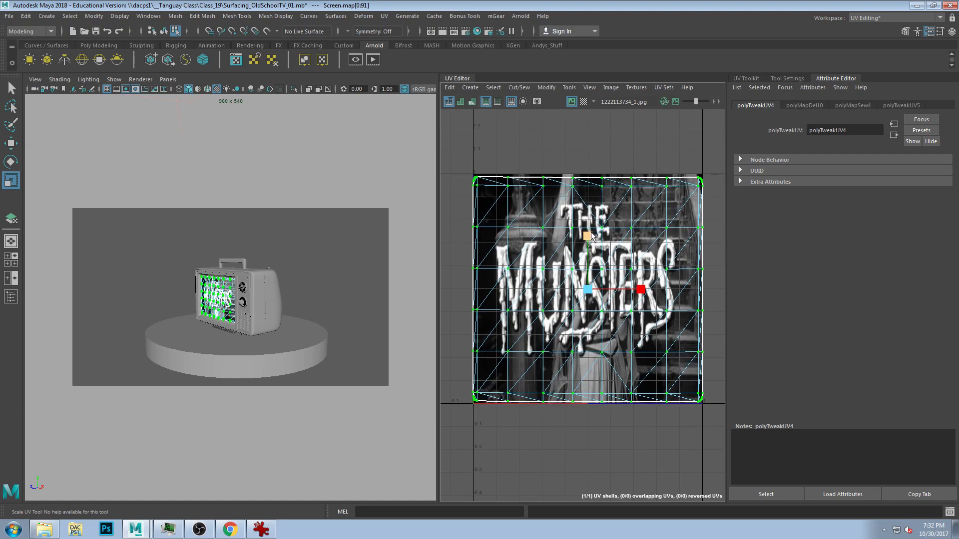
click(494, 136)
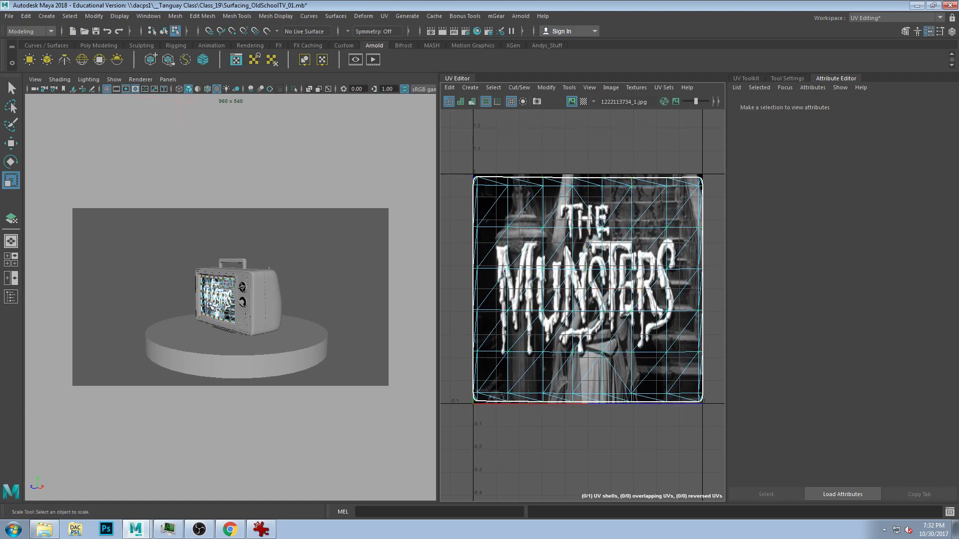
Test-render the TV and its whole pedestal from a more distant view, and close the render window
scroll(397, 289, up, 2)
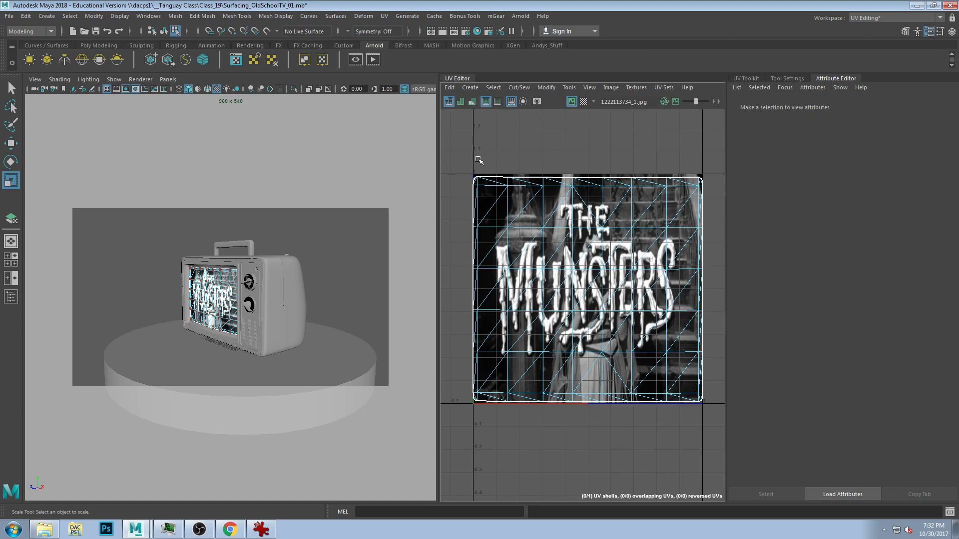
scroll(310, 309, down, 4)
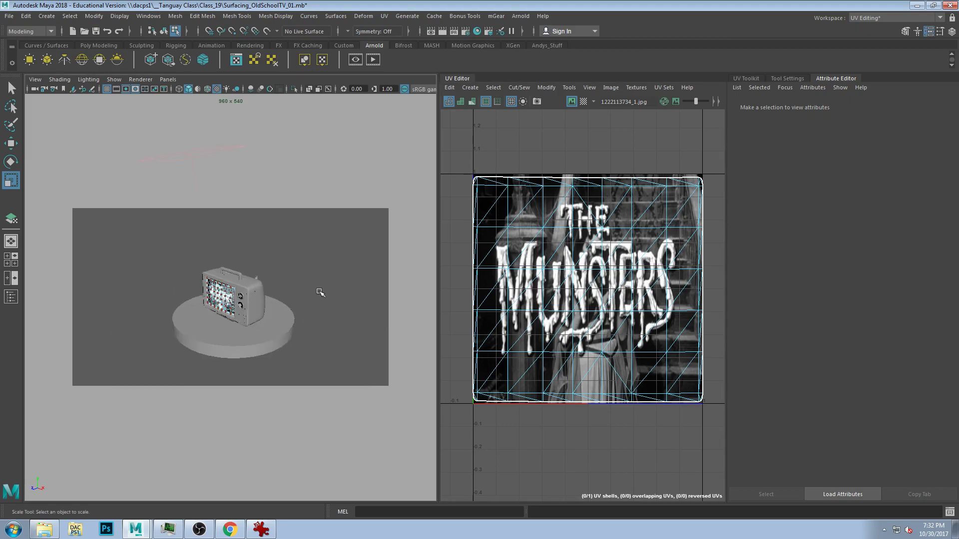
click(374, 65)
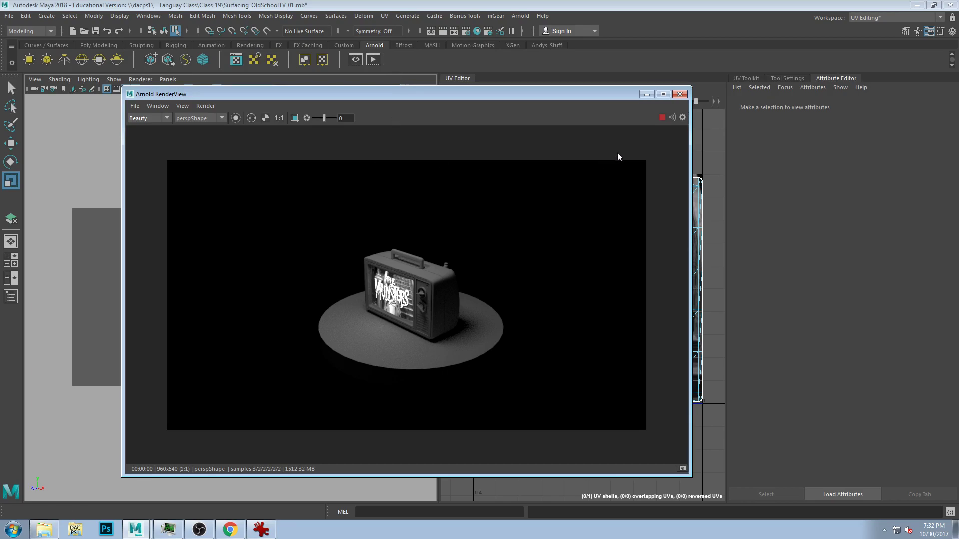
click(680, 93)
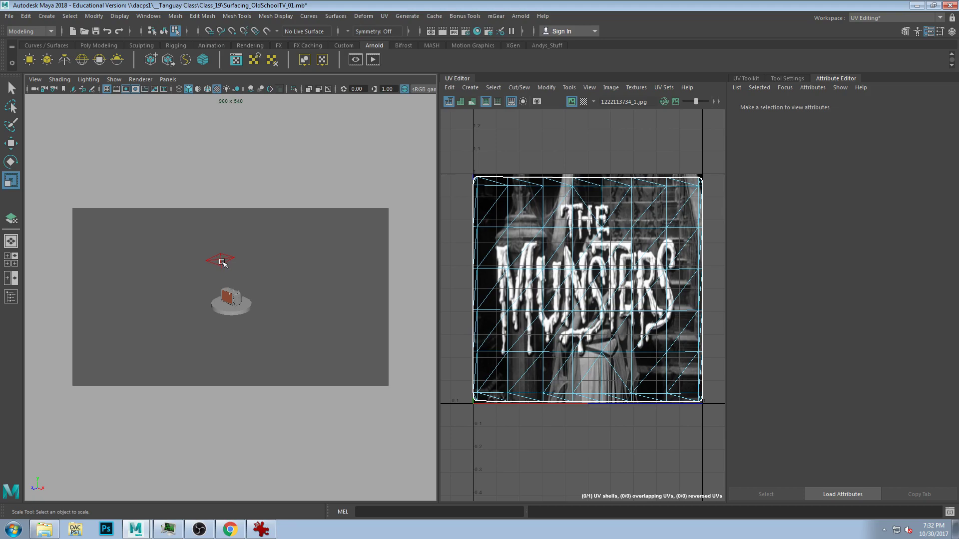
Set the intensity of the area light above the TV to 0
scroll(222, 261, up, 3)
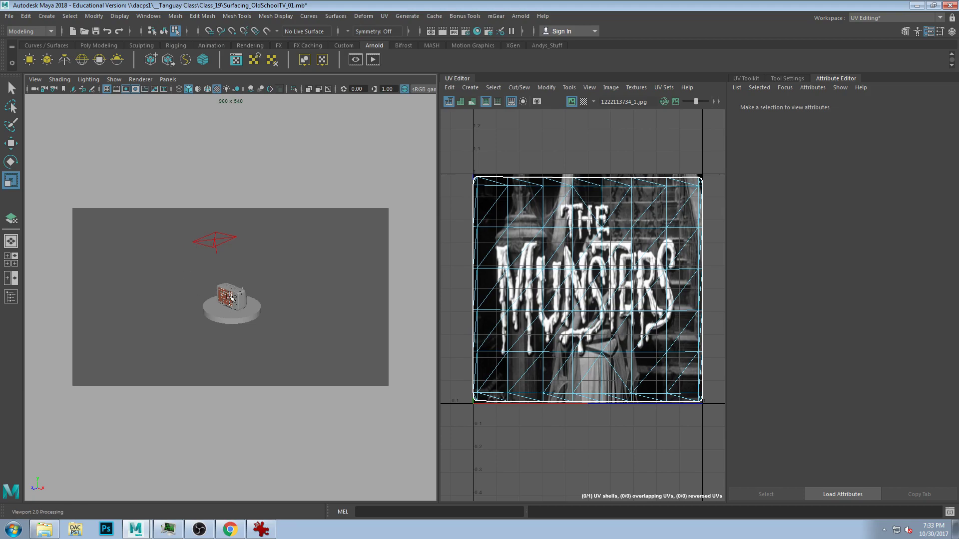
click(237, 239)
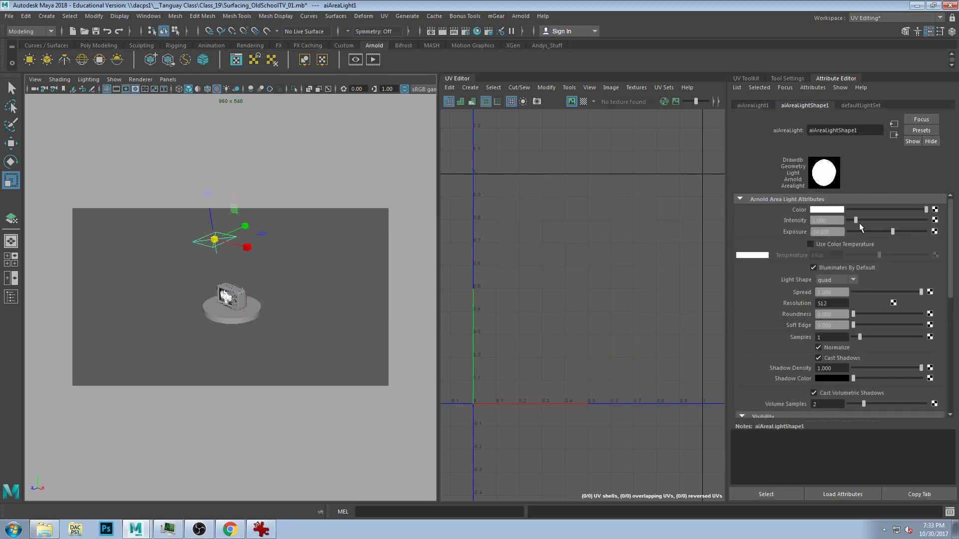
drag(836, 221, 673, 212)
text(0)
key(Return)
alt+right_drag(145, 328, 219, 315)
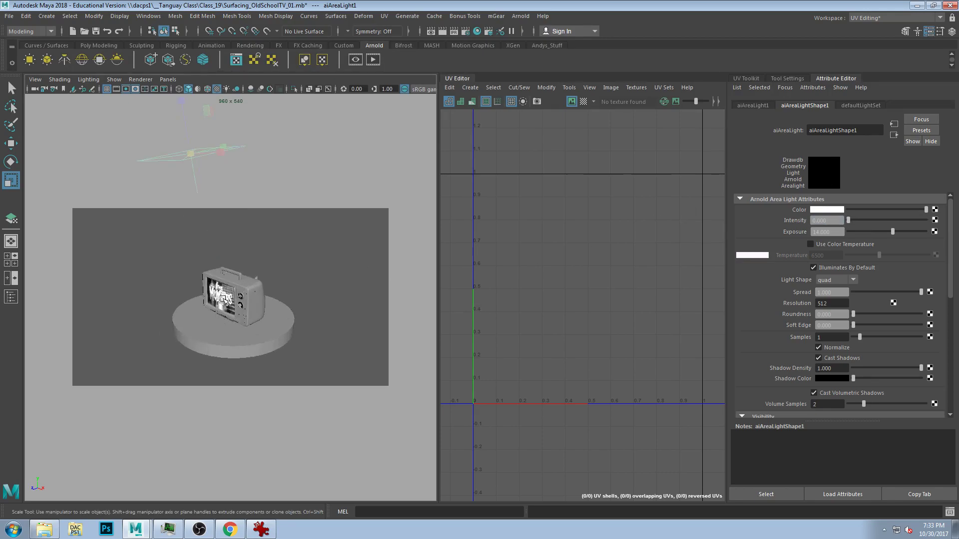
Check the emission weight of the TV screen's material, test-render the scene with the area light off, and close the render window
click(221, 299)
click(951, 106)
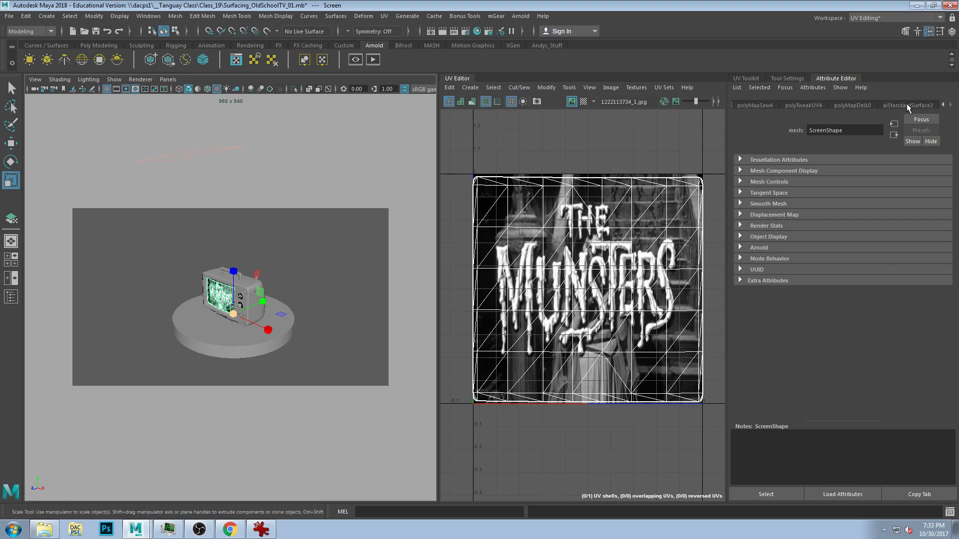
click(906, 105)
scroll(790, 383, down, 3)
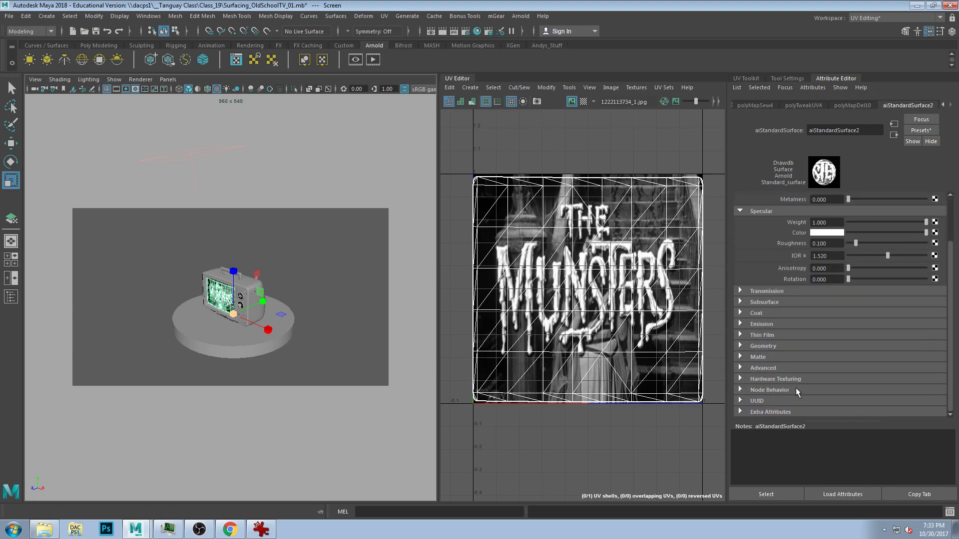
click(761, 324)
click(840, 335)
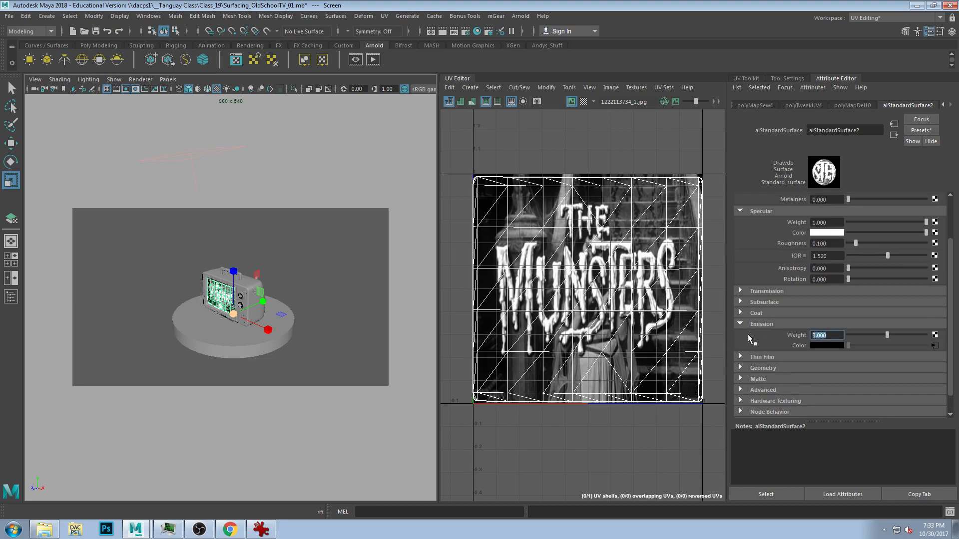
click(339, 281)
click(376, 59)
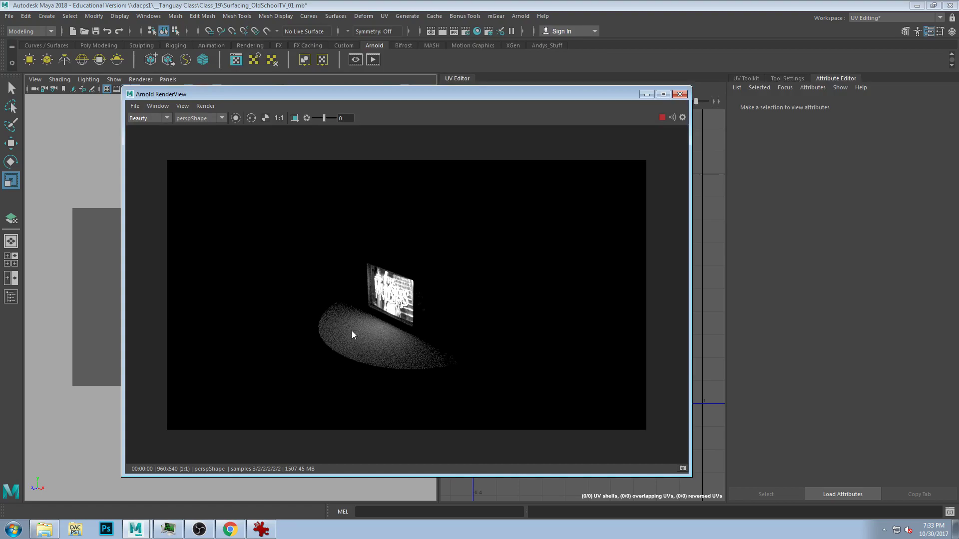
click(680, 94)
Test-render the TV closer up from its opposite side, and close the render window
alt+drag(249, 357, 340, 343)
scroll(339, 343, up, 4)
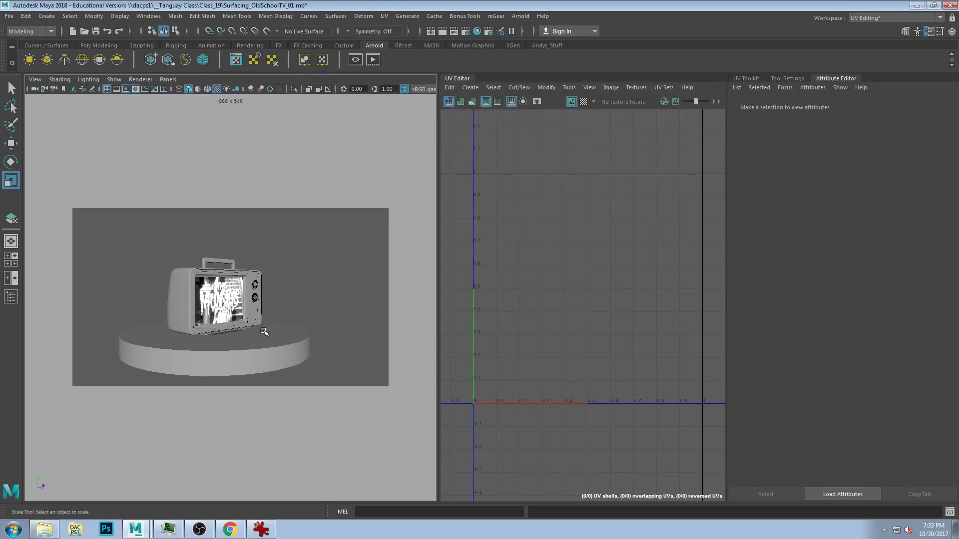
alt+drag(268, 332, 283, 326)
click(377, 60)
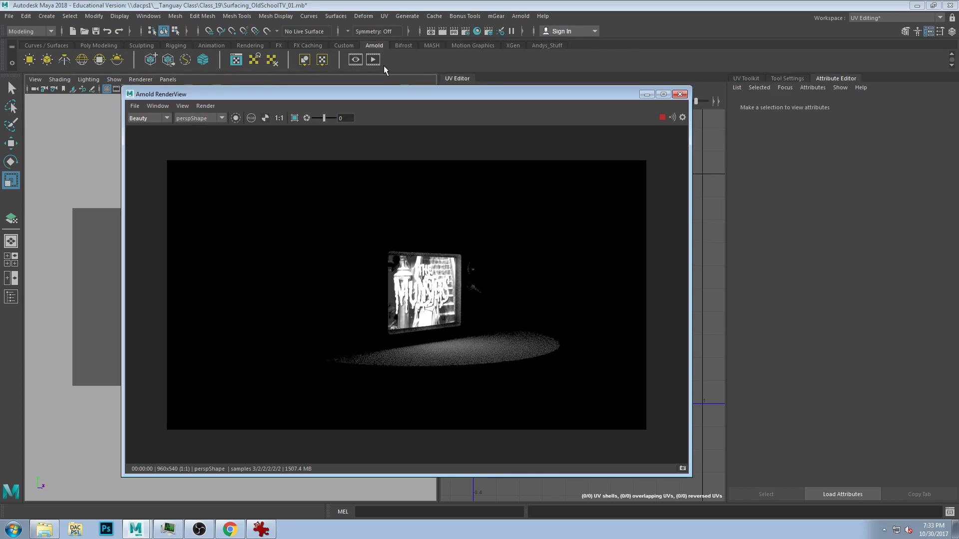
click(680, 94)
Select the TV's shiny plastic case and examine it from the front and both sides
alt+drag(336, 240, 191, 309)
alt+right_drag(191, 309, 258, 308)
mouse_move(259, 308)
alt+mouse_down()
mouse_move(173, 310)
mouse_move(267, 318)
alt+mouse_up()
alt+right_drag(267, 317, 222, 305)
alt+drag(322, 267, 263, 294)
click(343, 289)
scroll(246, 310, up, 4)
alt+drag(208, 318, 398, 352)
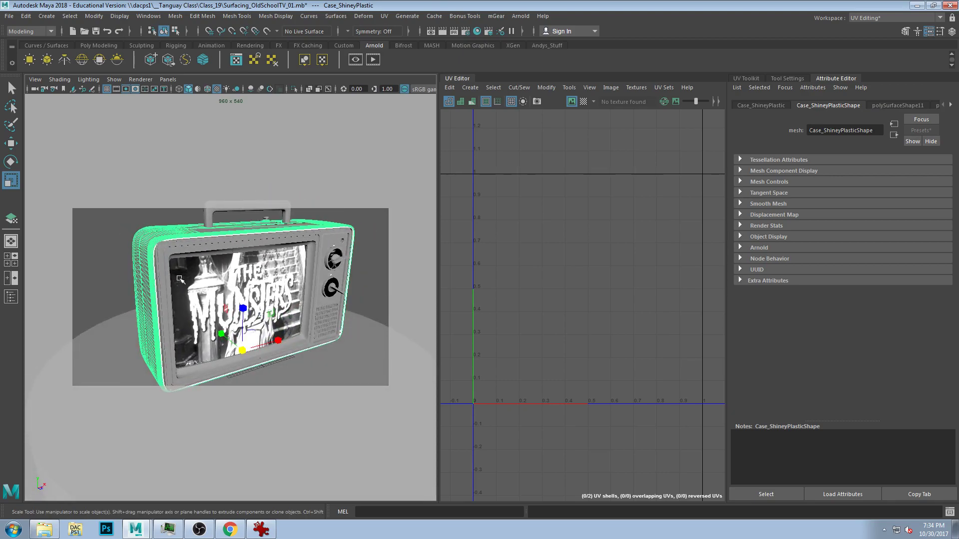
alt+drag(274, 303, 169, 278)
scroll(233, 262, down, 5)
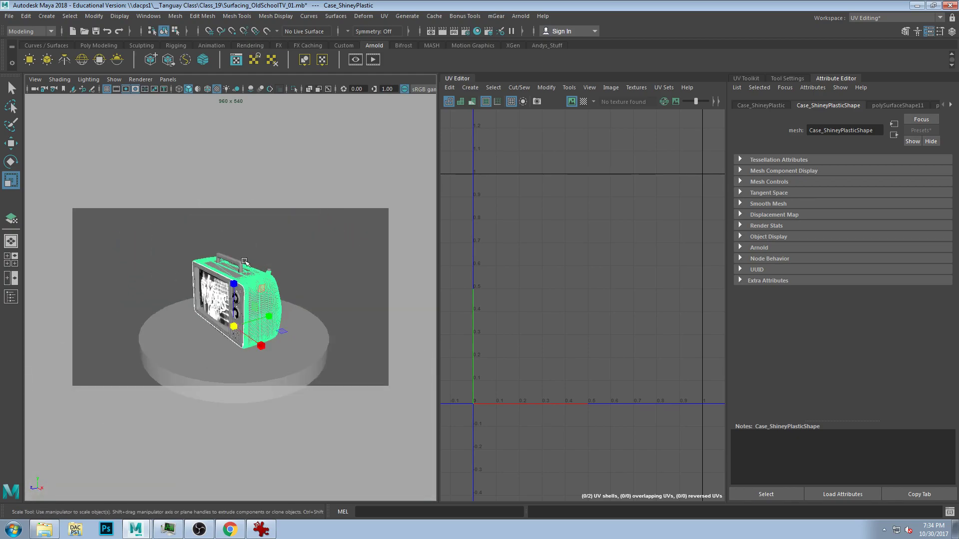
scroll(270, 275, up, 5)
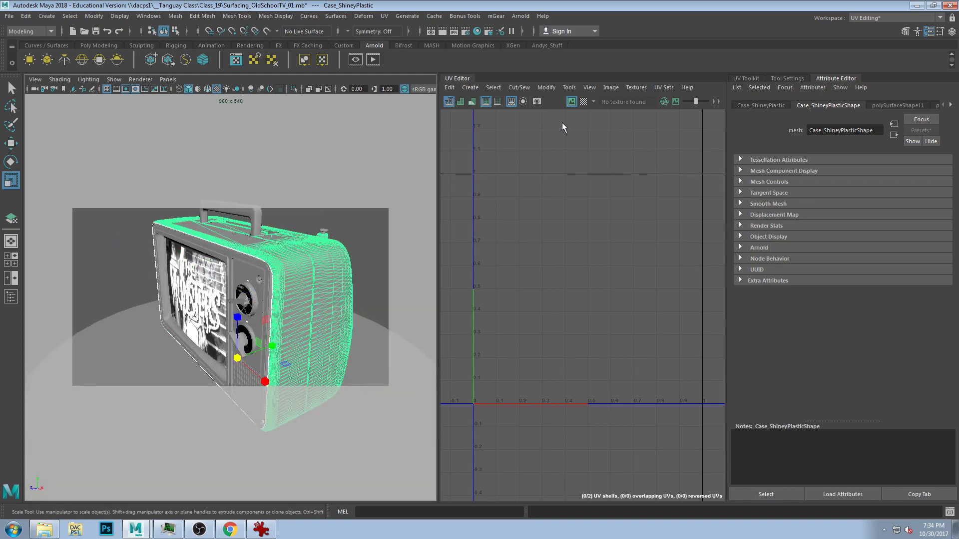
In a new Hypershade graph tab, create an aiStandardSurface material and assign it to the TV case
click(476, 31)
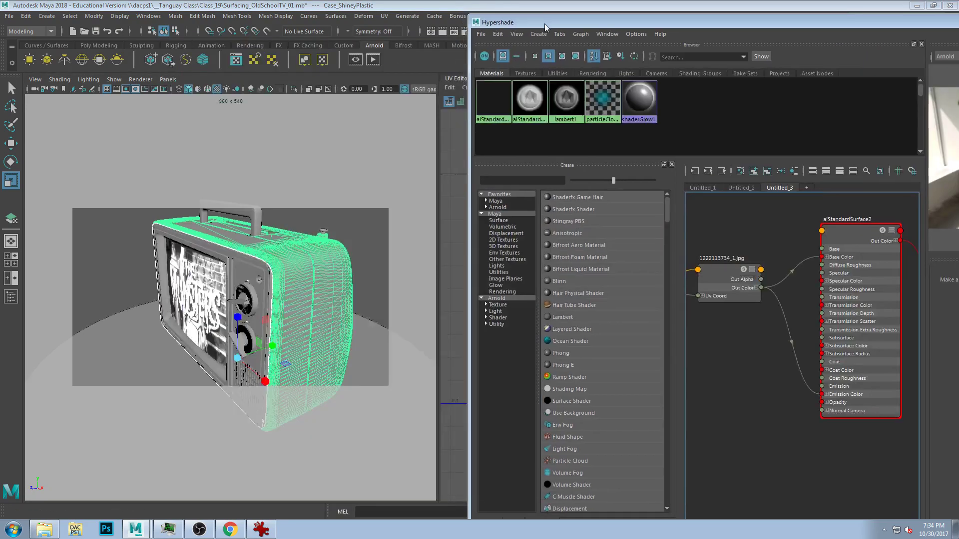
drag(544, 23, 565, 20)
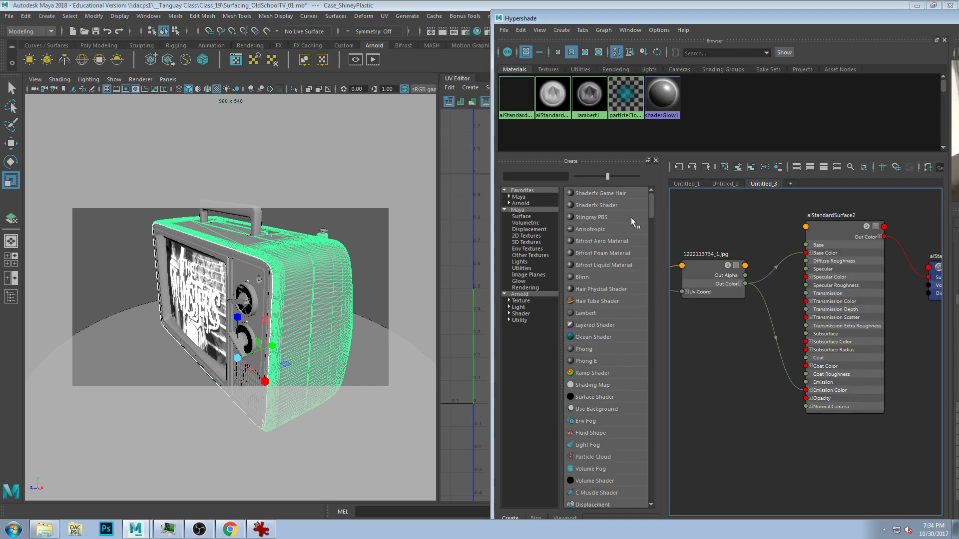
click(791, 185)
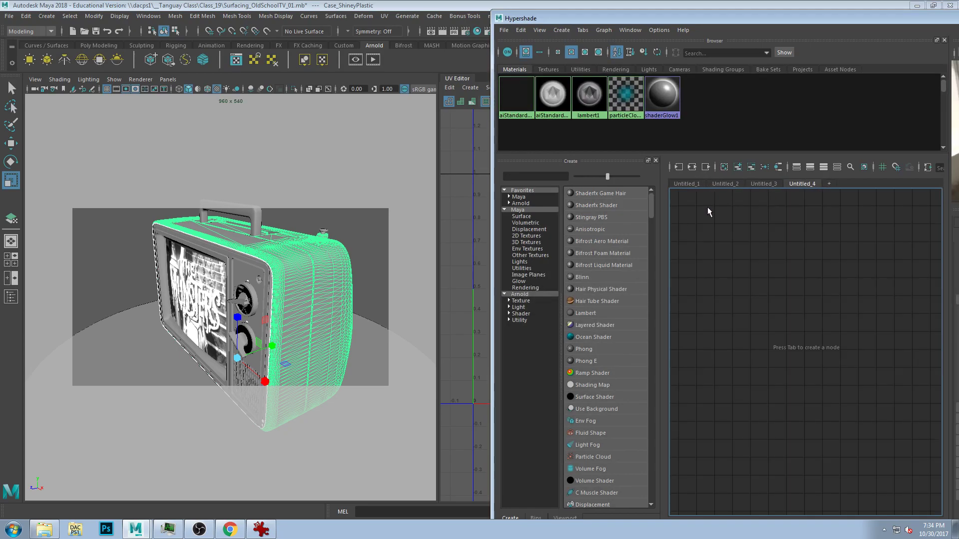
click(532, 202)
click(602, 193)
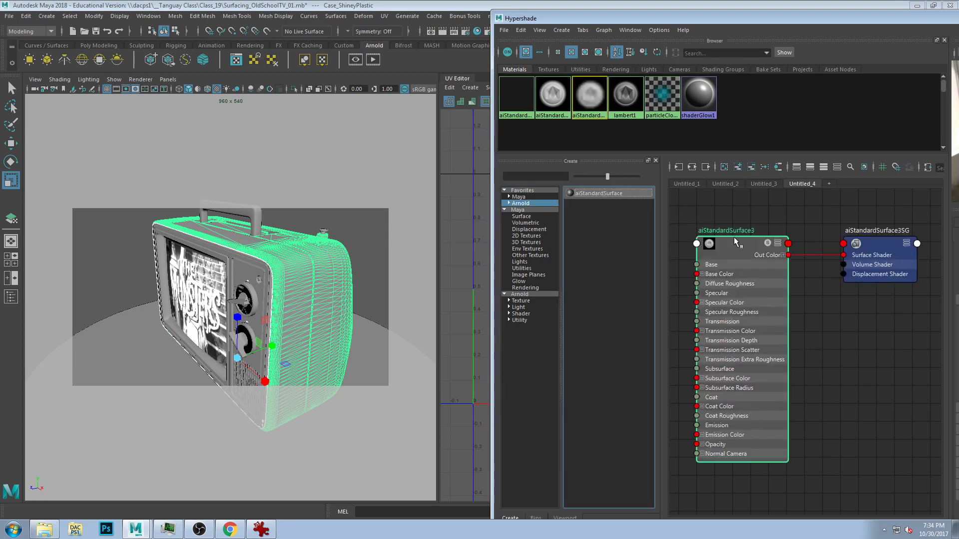
middle_drag(742, 243, 319, 253)
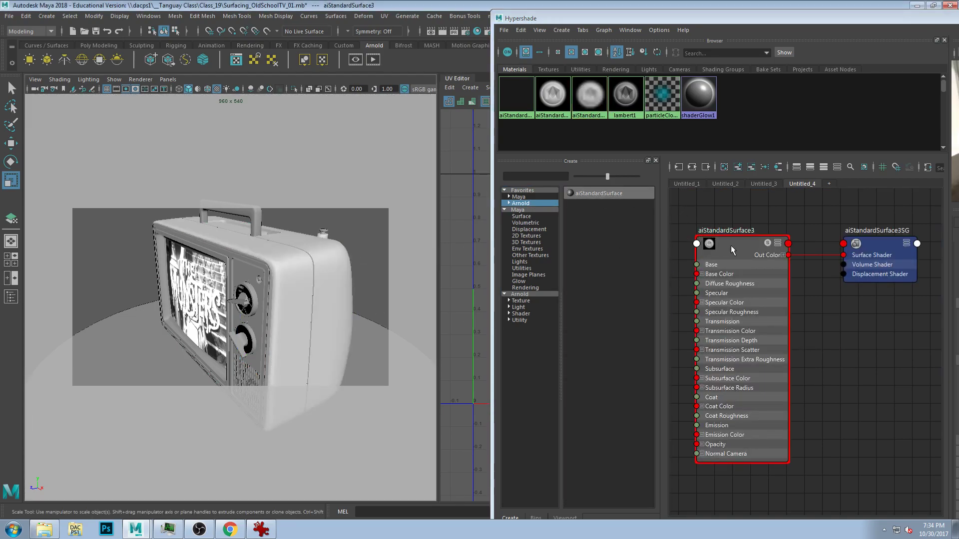
Connect a Solid Fractal 3D texture to the base color of the case material aiStandardSurface3
drag(729, 22, 561, 20)
click(560, 282)
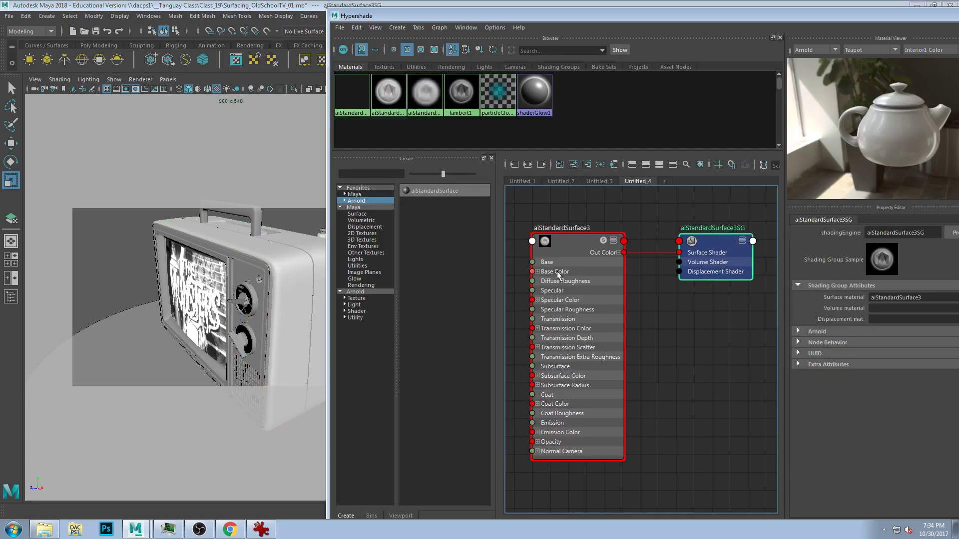
drag(777, 9, 632, 3)
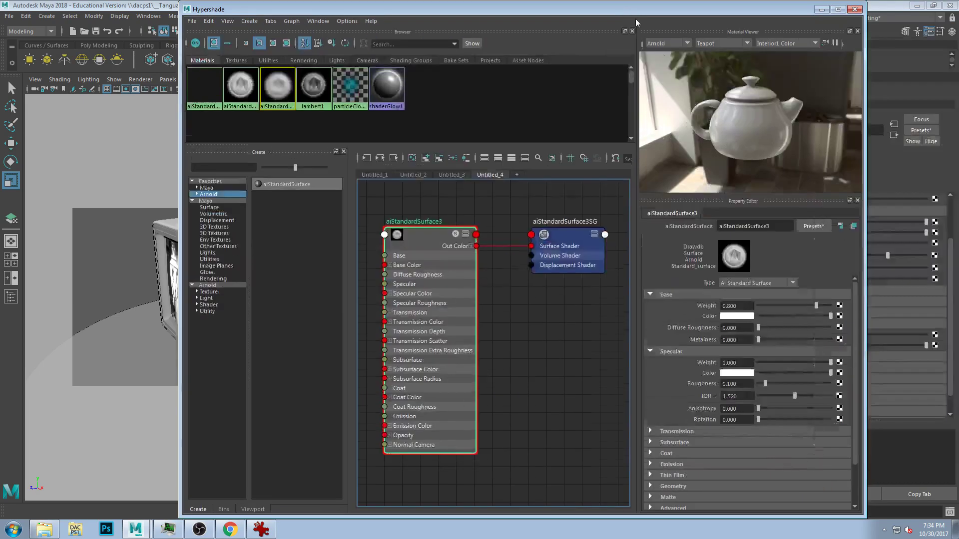
click(839, 316)
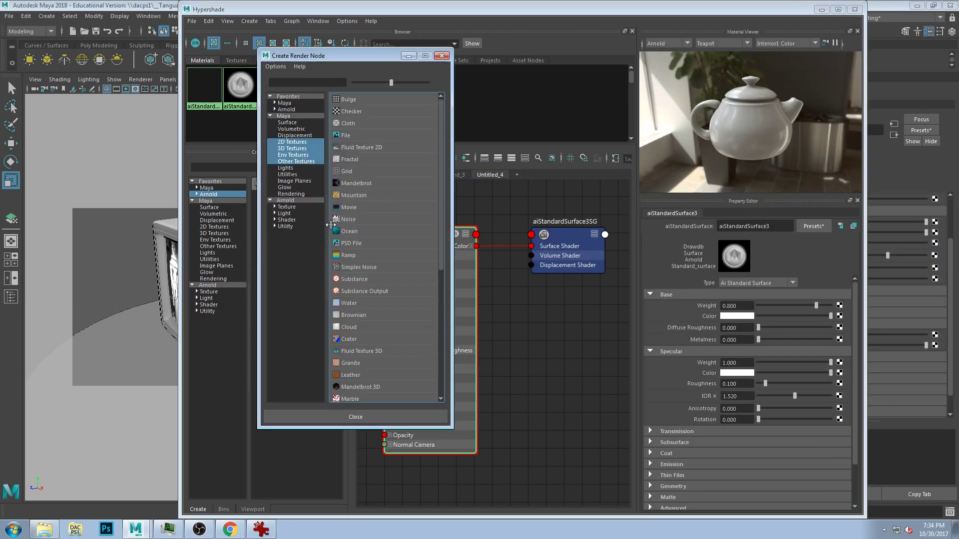
click(286, 109)
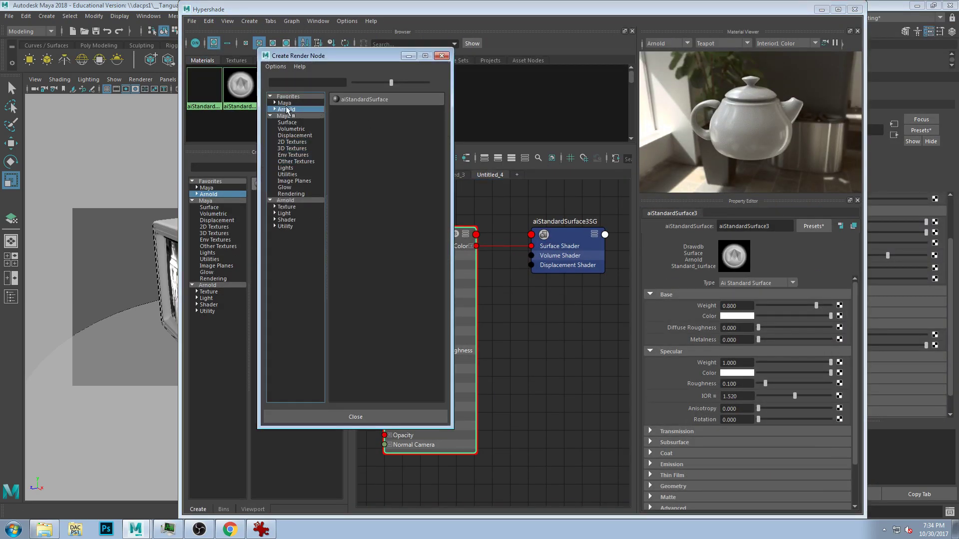
click(298, 149)
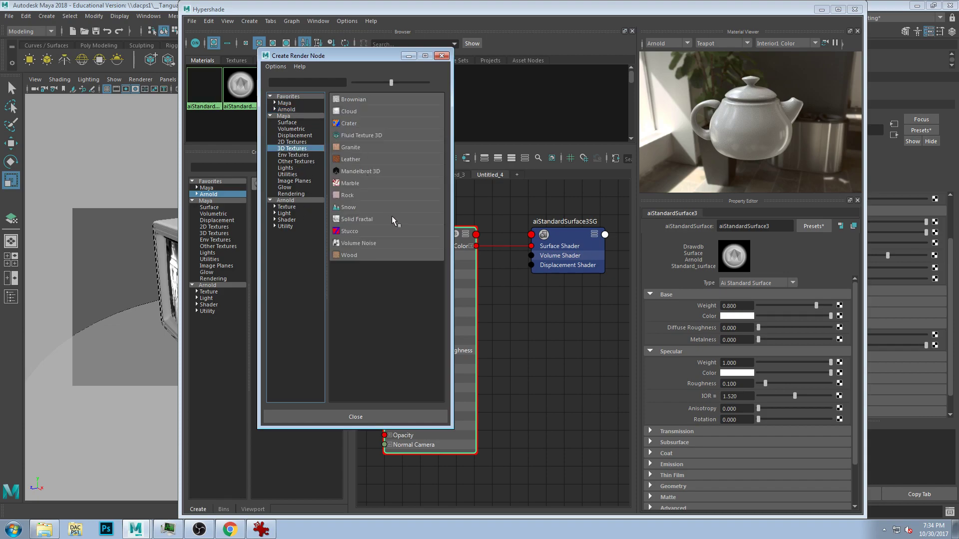
click(356, 219)
Set the Solid Fractal's default color to a light tan in its color balance settings
drag(433, 17, 610, 67)
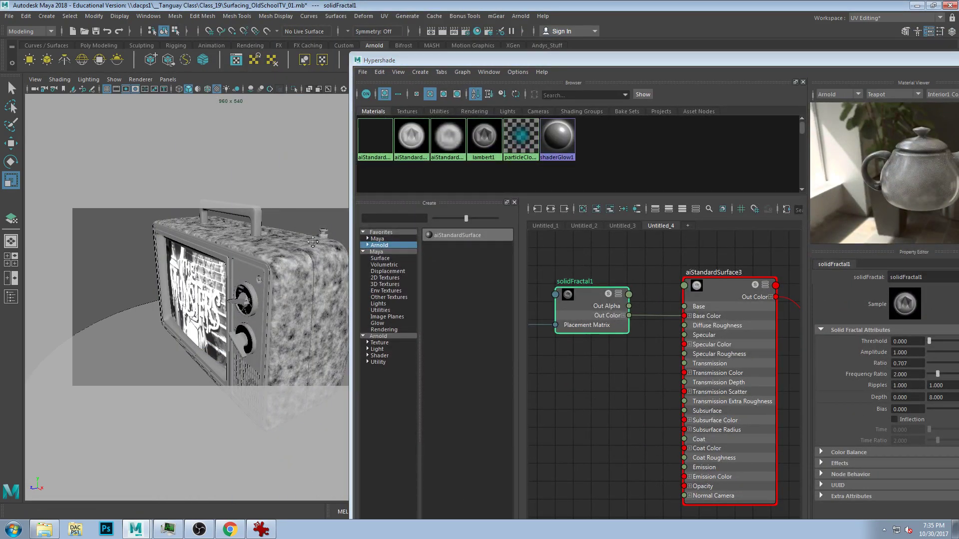
drag(462, 61, 433, 48)
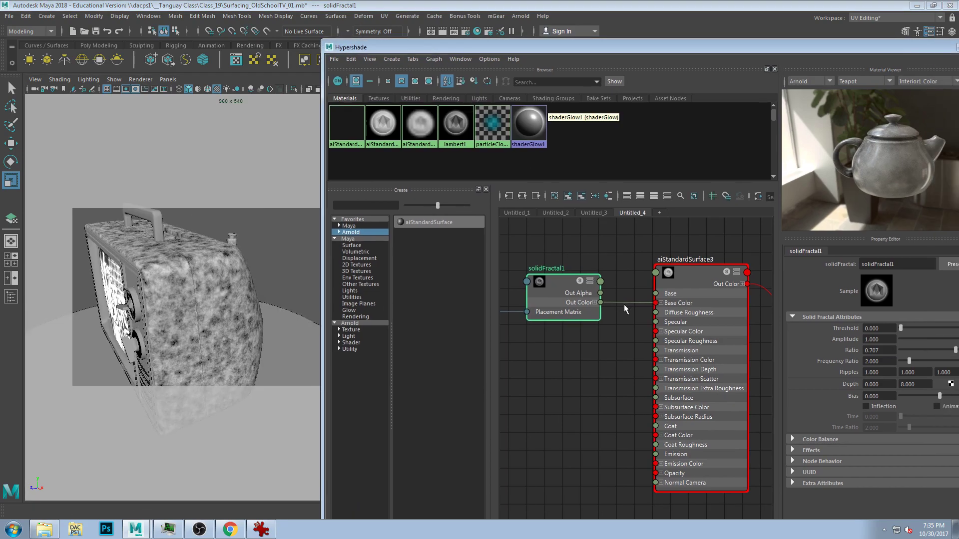
drag(778, 46, 719, 19)
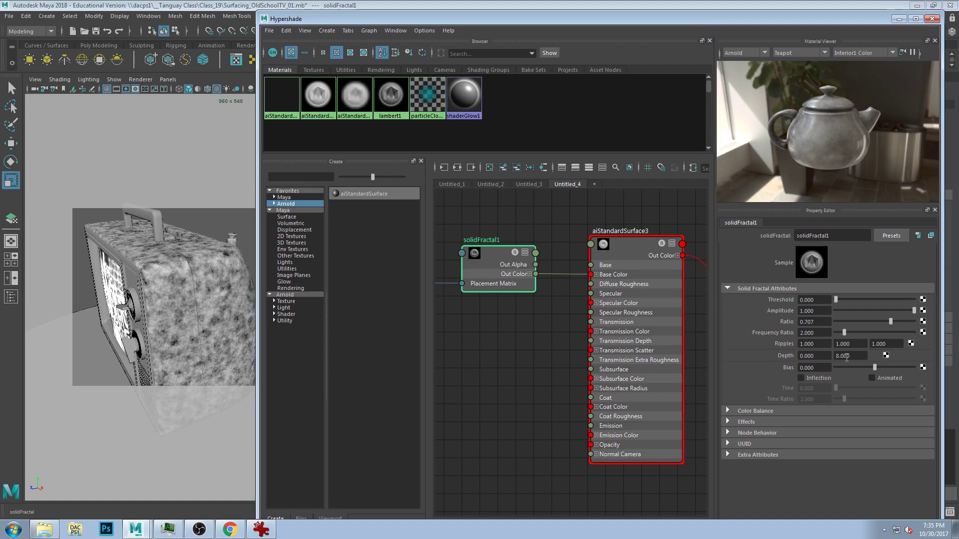
click(755, 411)
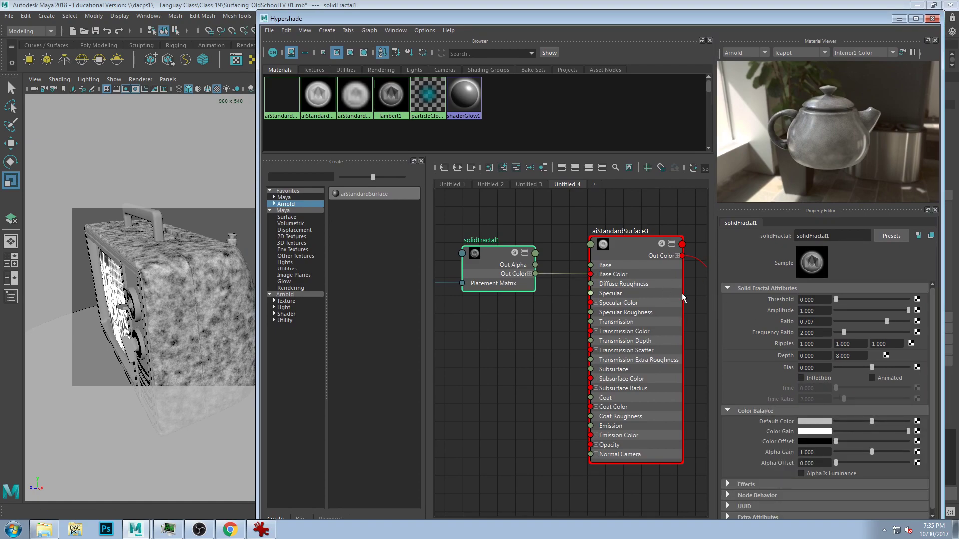
click(811, 421)
click(784, 448)
click(805, 458)
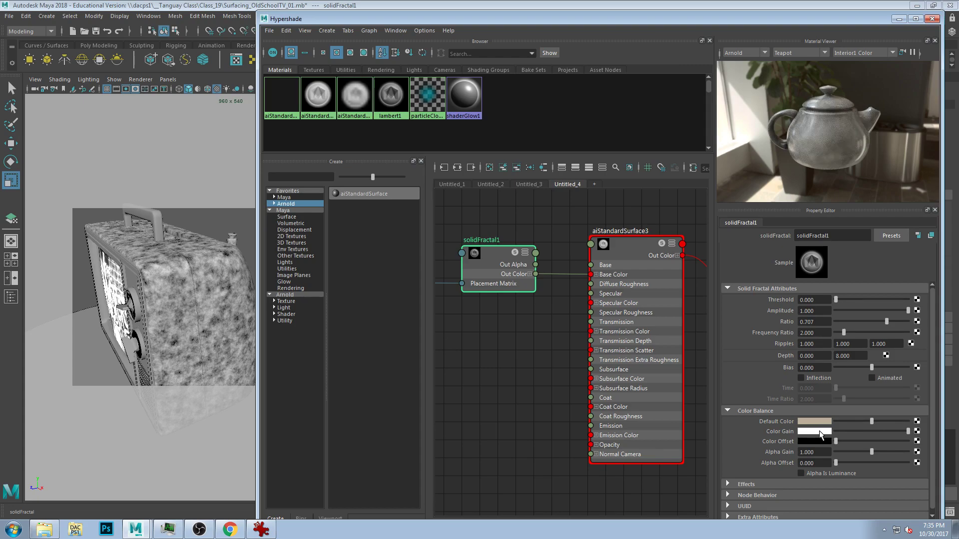
Tint the Solid Fractal's color gain a pale yellow with a saturation of 0.223
click(819, 433)
click(383, 337)
click(375, 349)
click(385, 349)
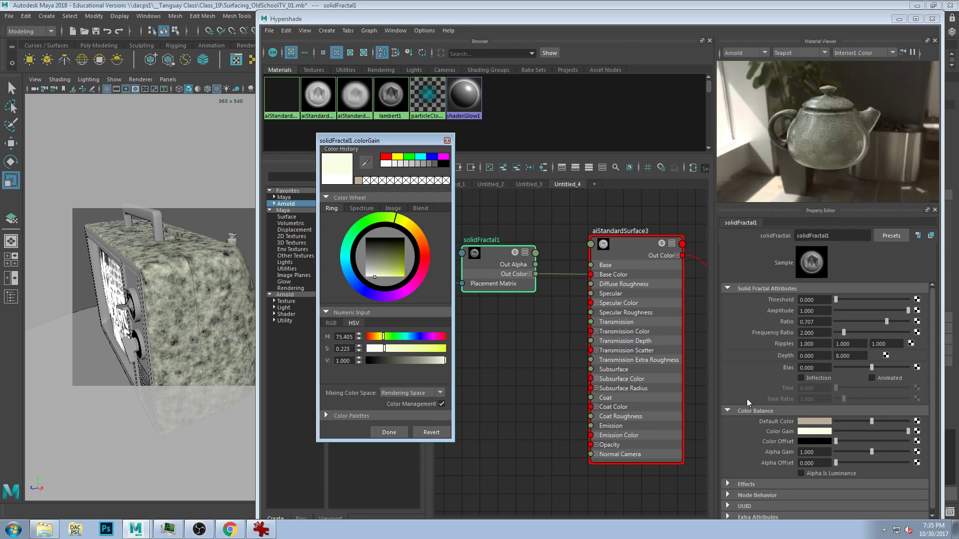
Soften the Solid Fractal pattern with a slightly raised color offset, a ratio of 0.168 and an amplitude of 0.538
click(922, 361)
drag(873, 322, 848, 322)
drag(907, 311, 875, 312)
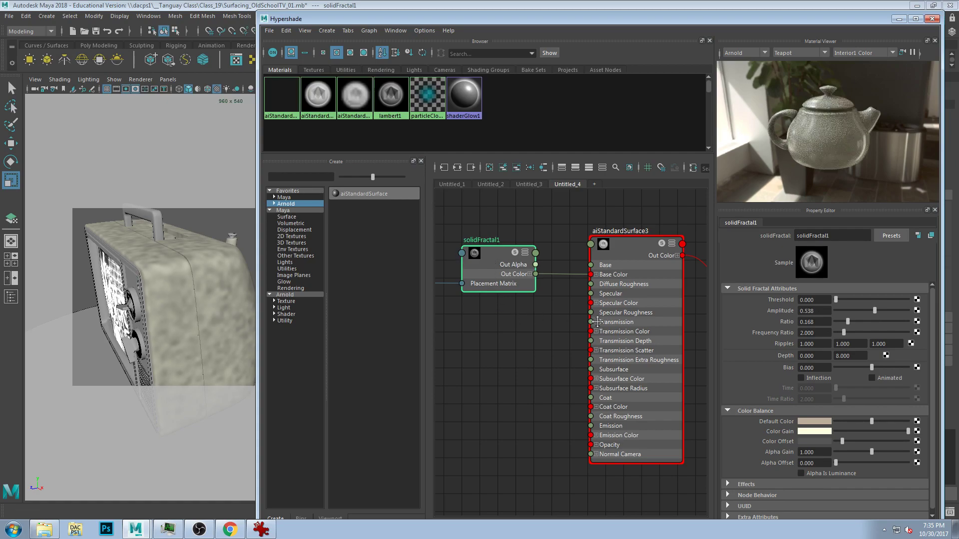
Set the scale of the fractal's place3dTexture1 node to 5 on all three axes
alt+middle_drag(606, 322, 711, 332)
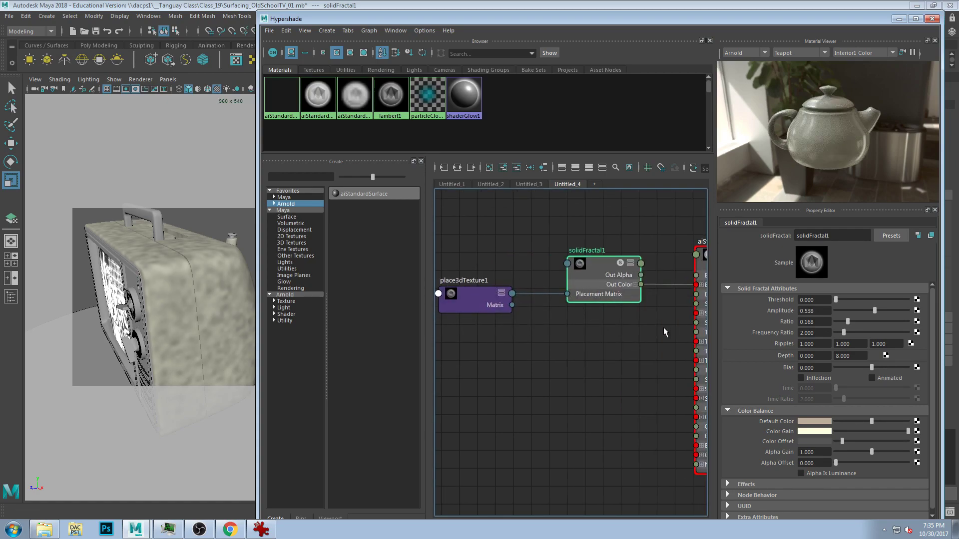
click(477, 296)
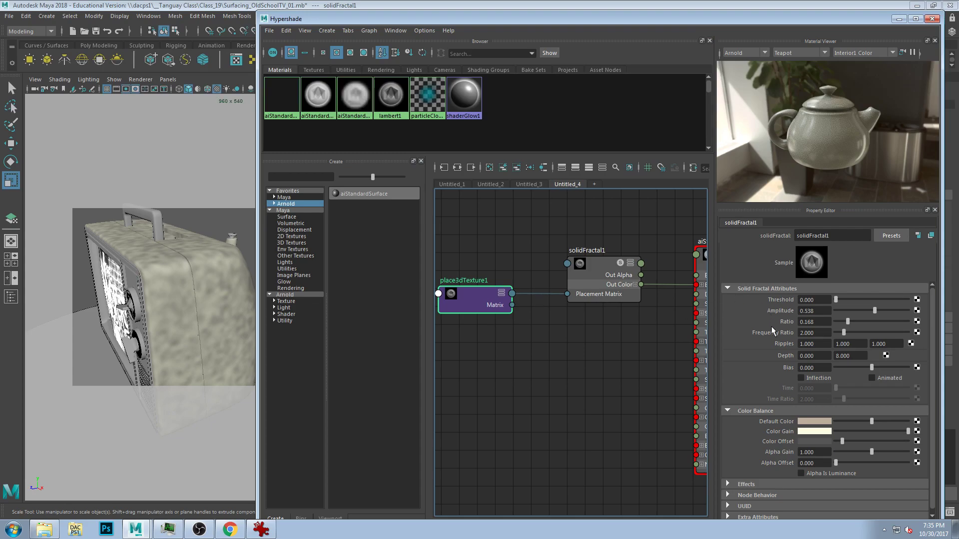
double_click(818, 322)
text(5)
key(Tab)
text(5)
key(Tab)
text(5)
key(Return)
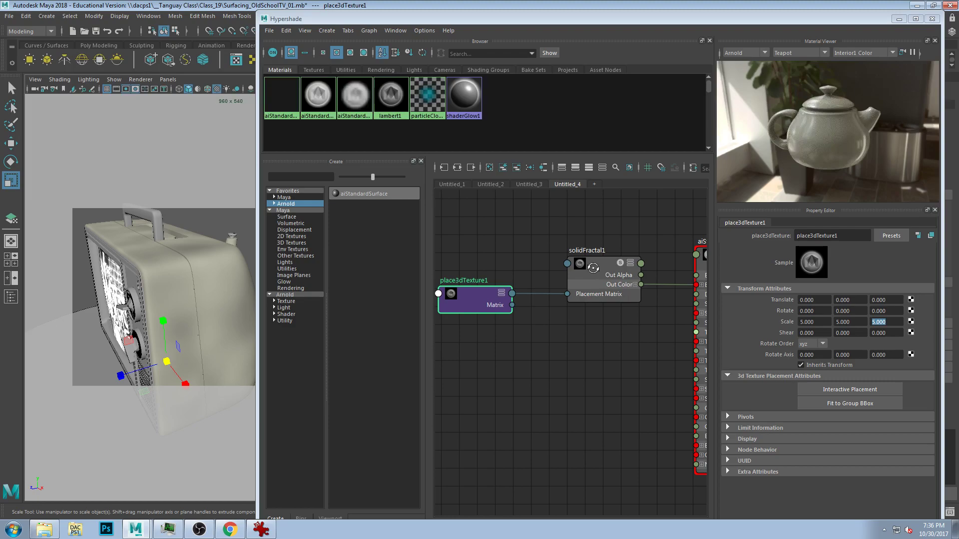
Raise the Solid Fractal's threshold to 0.734 and its amplitude to 0.853, checking the case from another angle
click(601, 264)
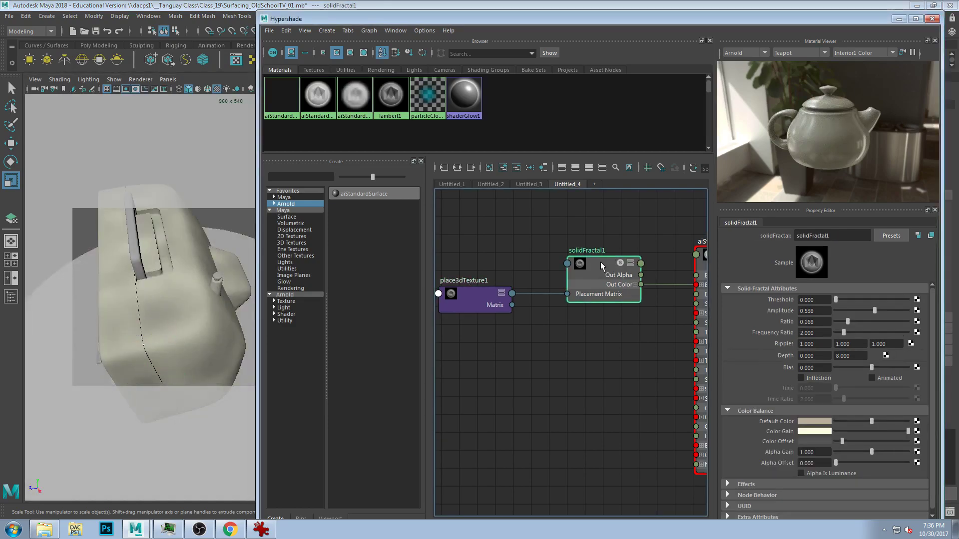
drag(835, 299, 896, 310)
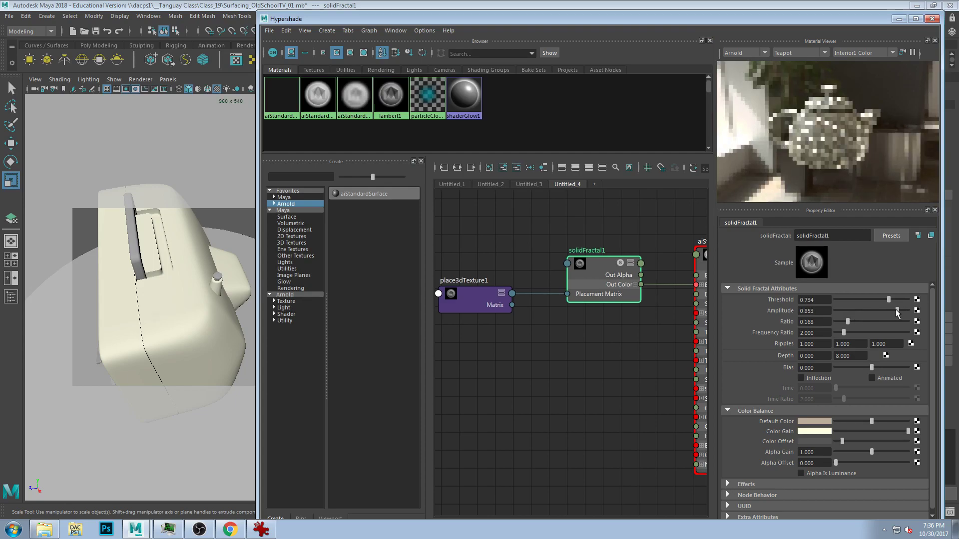
alt+drag(155, 308, 155, 308)
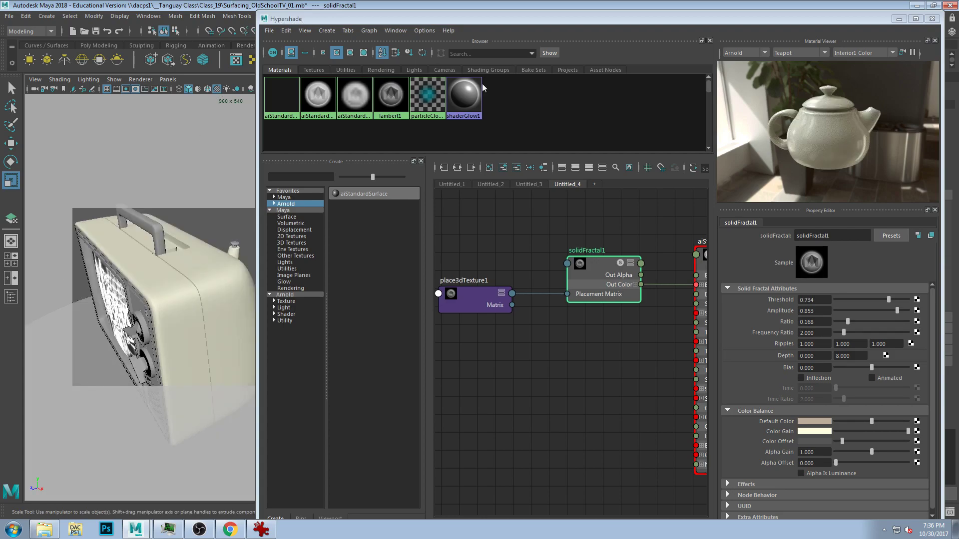
Test-render the case's new material in the close side view, and close the render window
drag(711, 15, 849, 73)
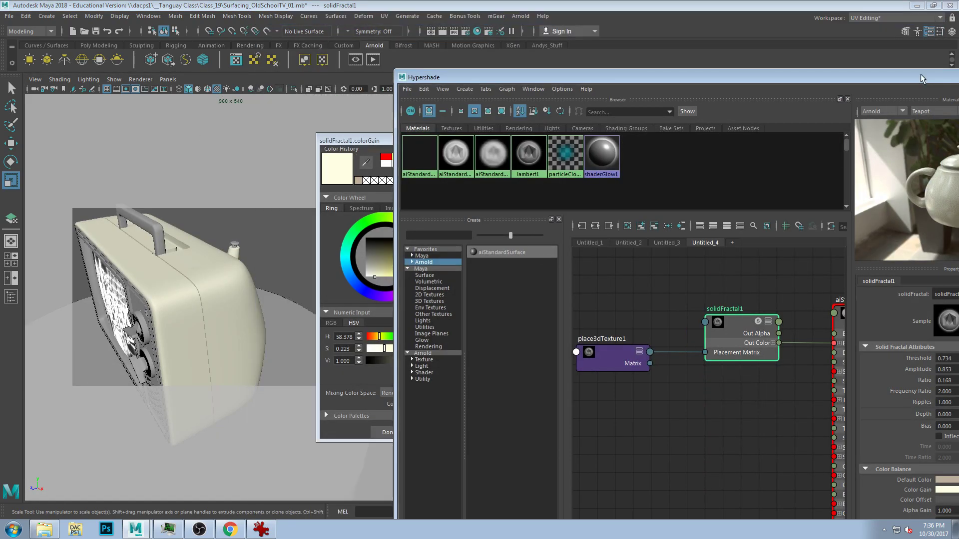
click(355, 60)
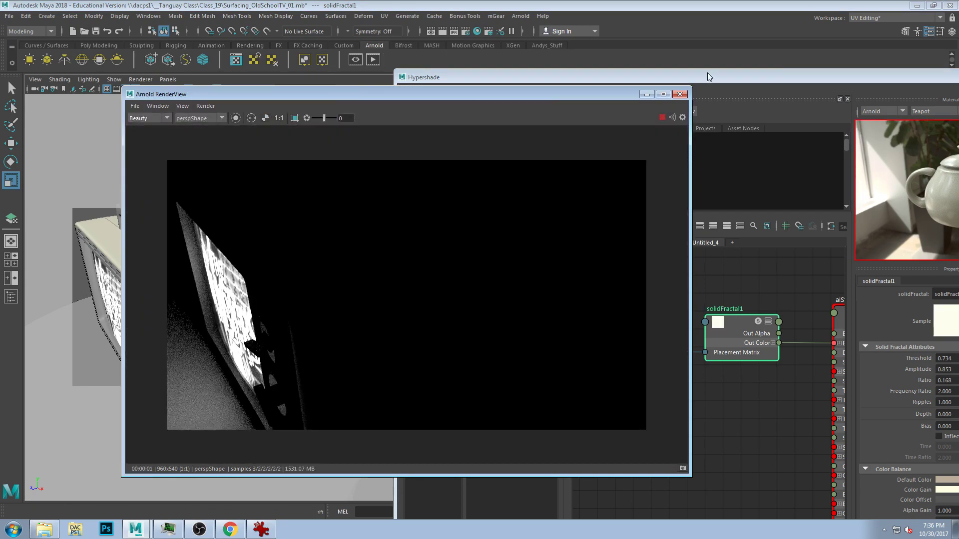
click(679, 94)
Move the area light down so it sits closer above the TV, and check the case from the side and front
scroll(211, 242, down, 3)
drag(237, 235, 184, 274)
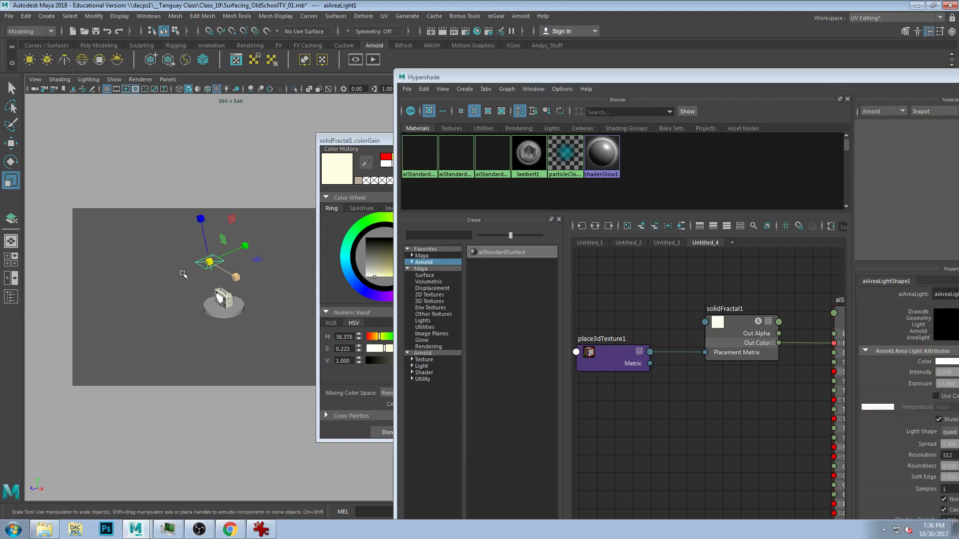
key(w)
drag(175, 220, 195, 244)
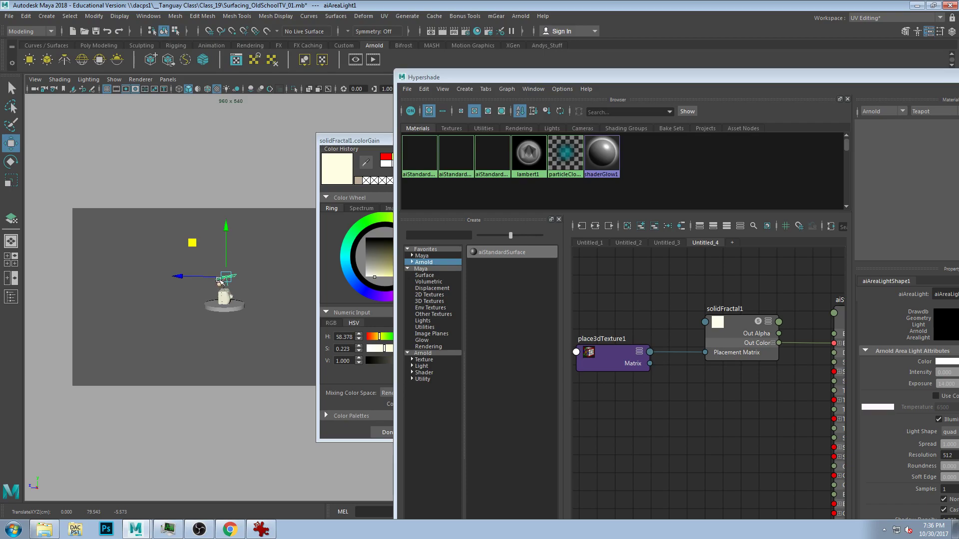
click(225, 298)
key(f)
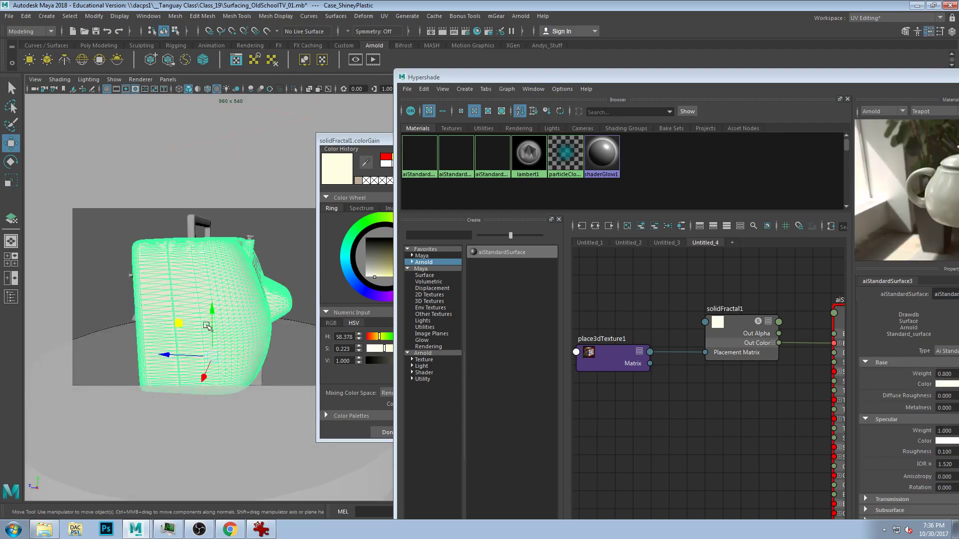
alt+drag(210, 317, 240, 326)
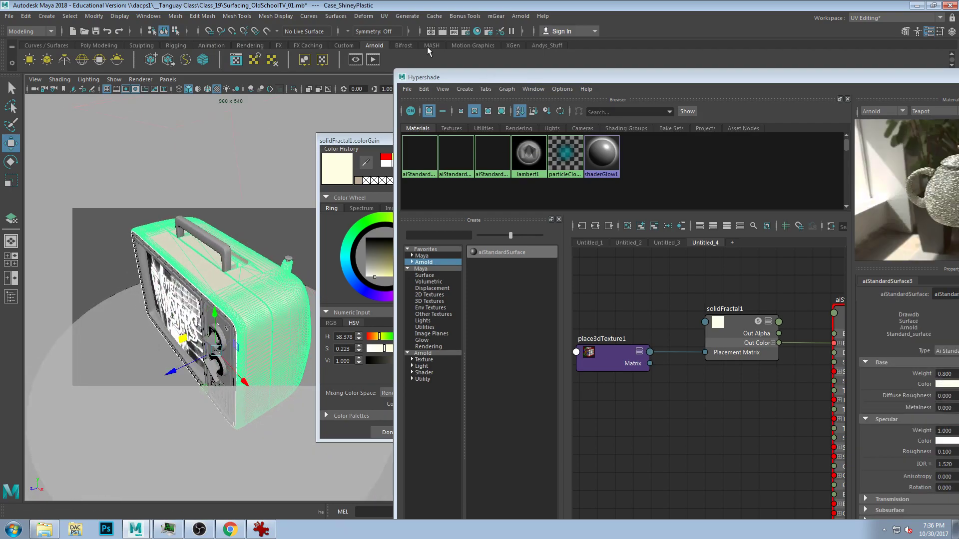
Set the intensity of the area light above the TV to 1
drag(433, 76, 476, 128)
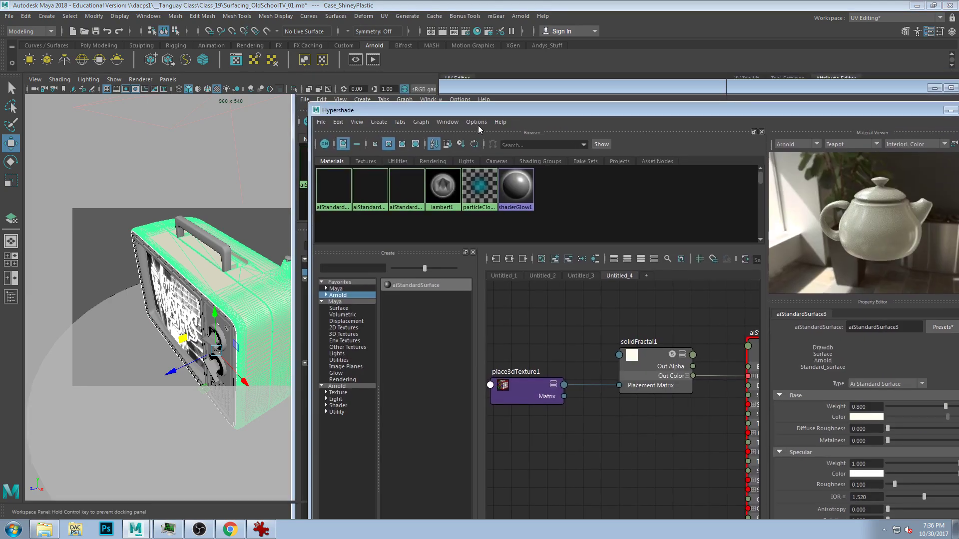
drag(537, 105, 221, 202)
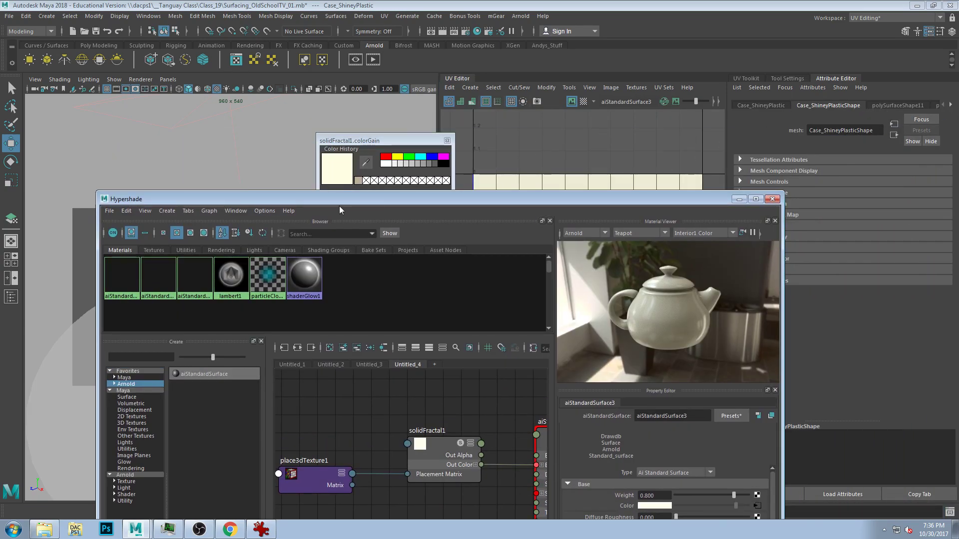
drag(340, 207, 468, 181)
scroll(185, 242, down, 5)
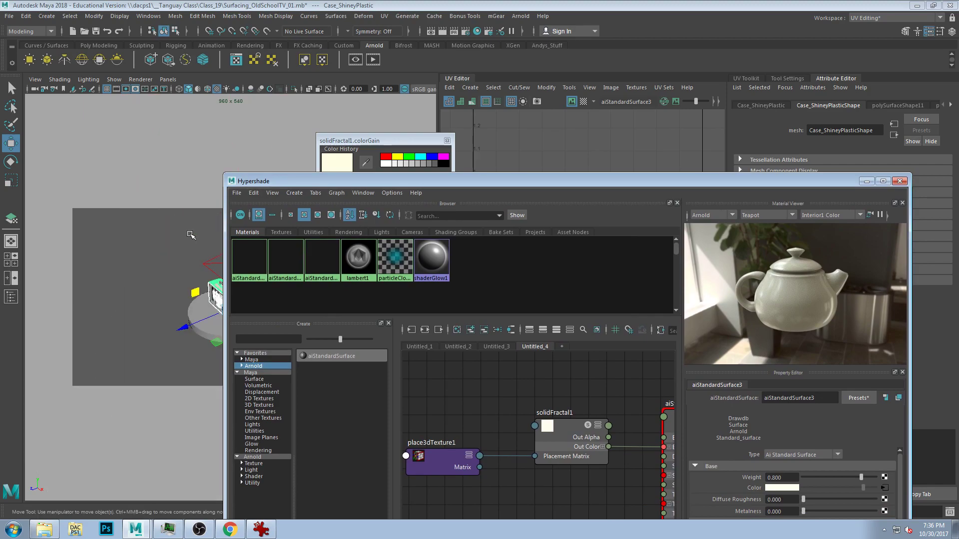
click(211, 264)
drag(873, 182, 705, 327)
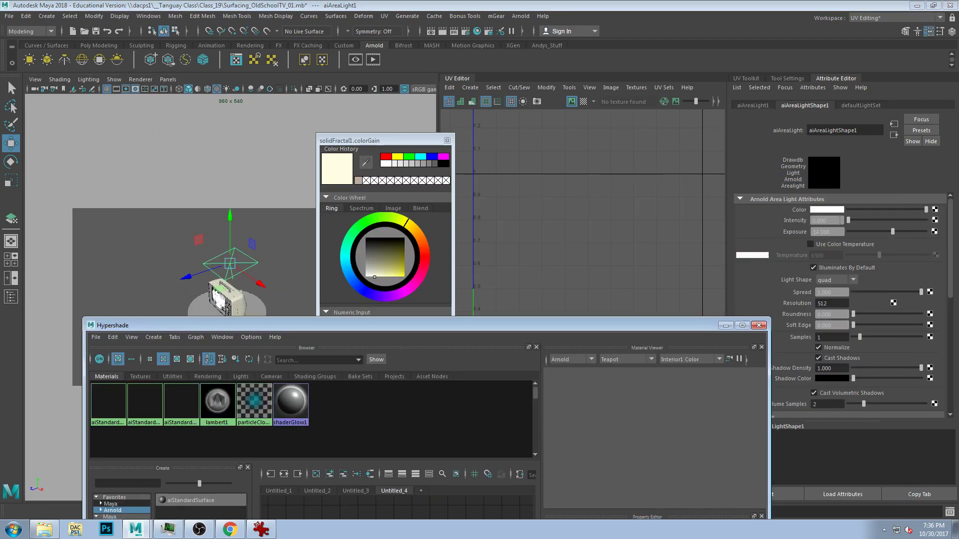
drag(840, 220, 745, 219)
text(1)
key(Return)
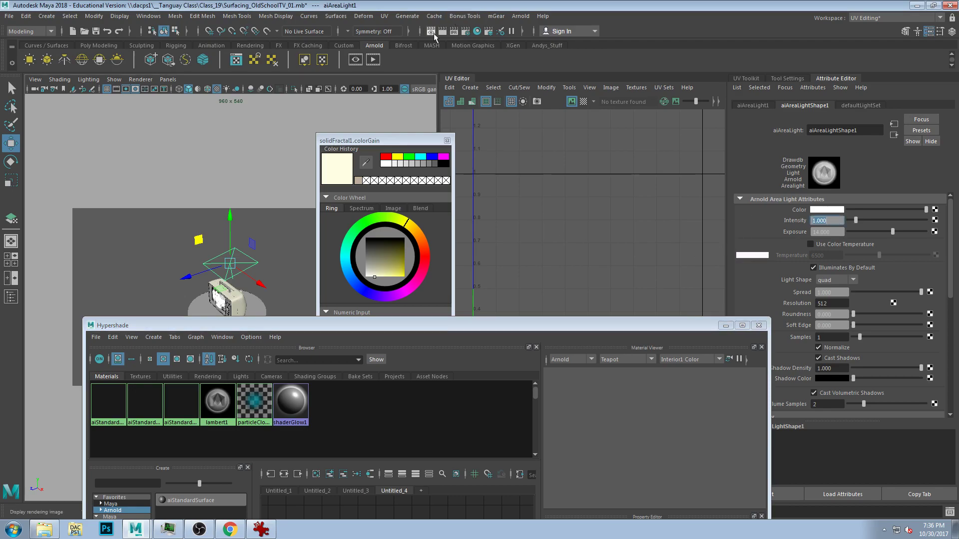
Start a live Arnold render and examine the case's surface up close from behind
click(374, 60)
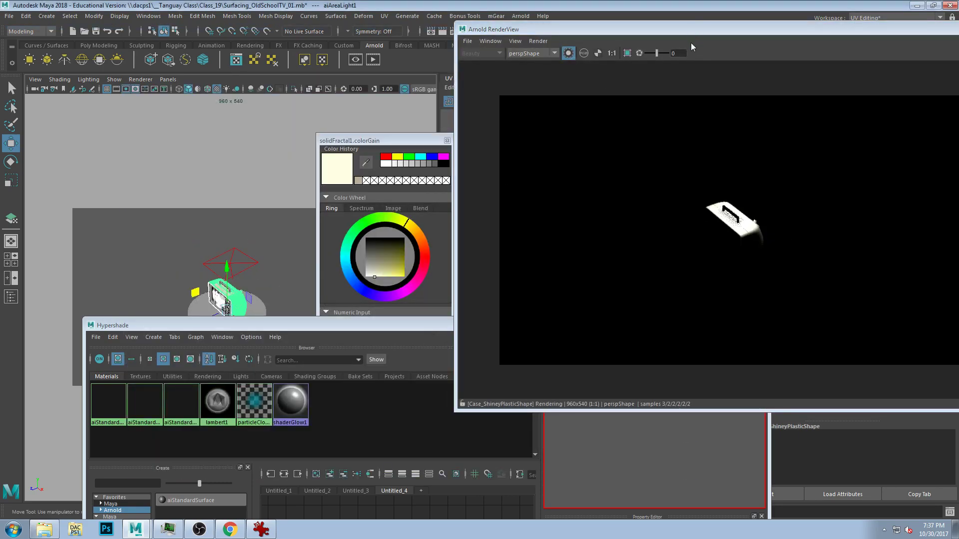
click(228, 292)
alt+drag(240, 250, 182, 235)
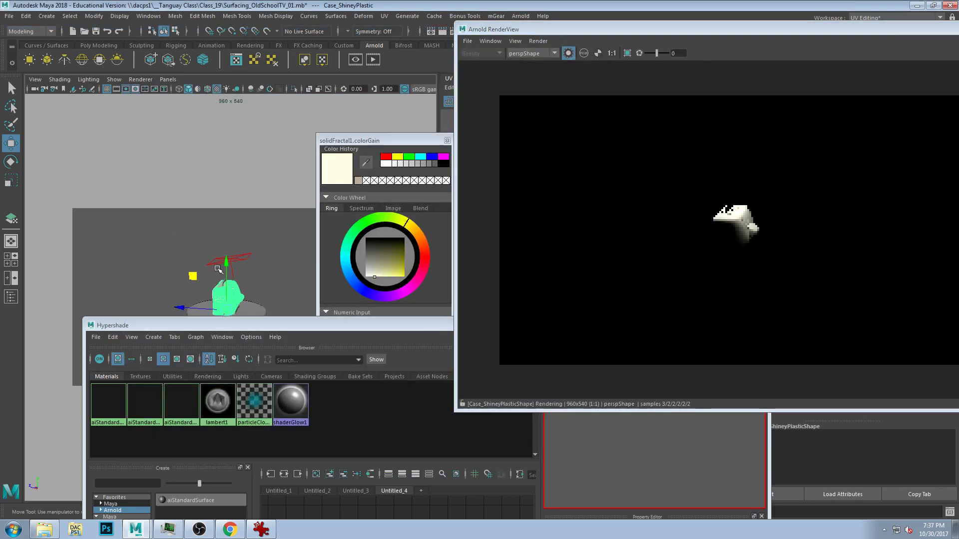
key(f)
alt+drag(233, 277, 226, 280)
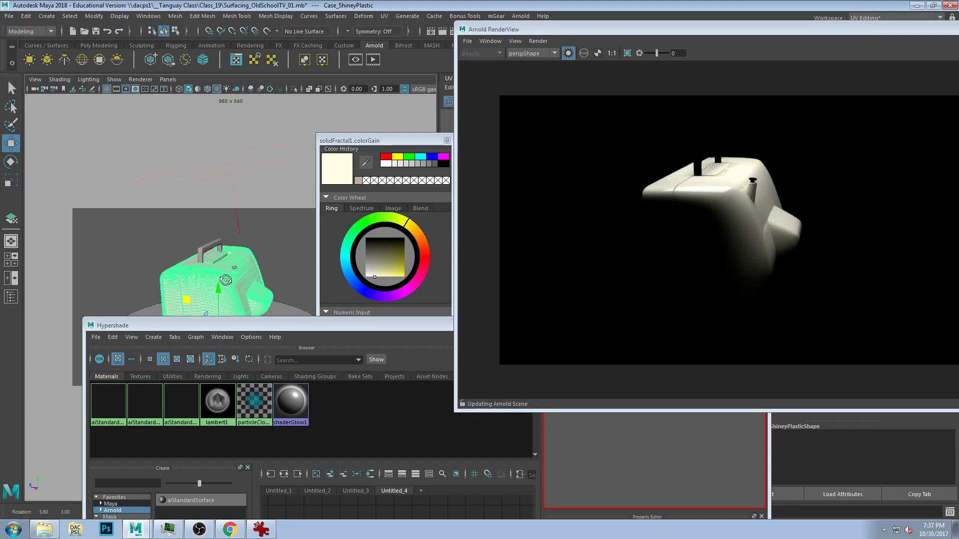
scroll(228, 280, up, 5)
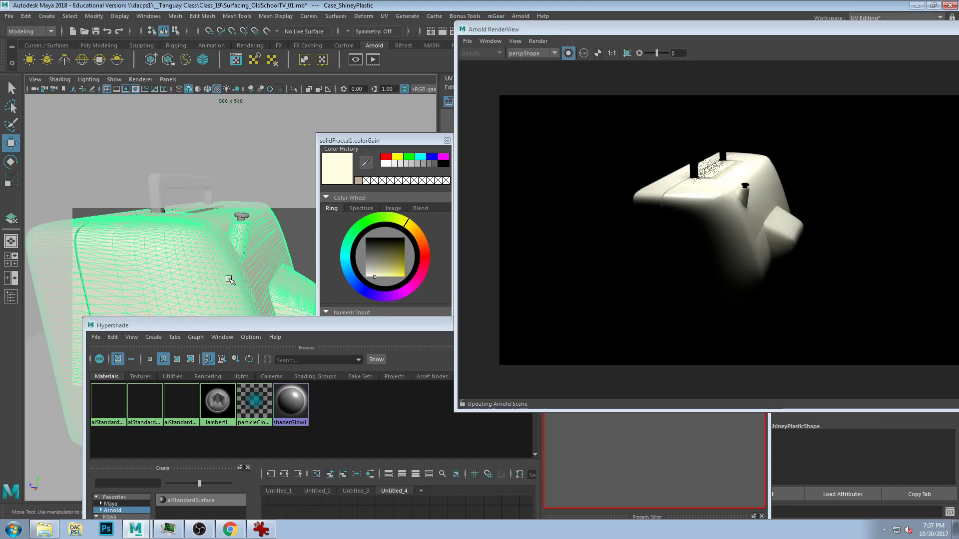
Bring the Hypershade beside the live render and open the attributes of the solidFractal1 node
drag(266, 325, 360, 119)
drag(428, 124, 371, 261)
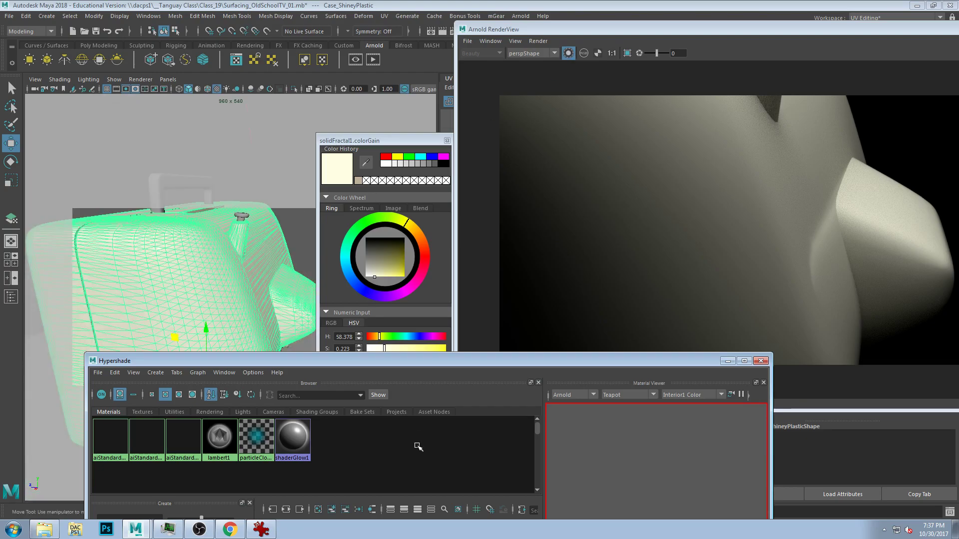
drag(399, 356, 359, 101)
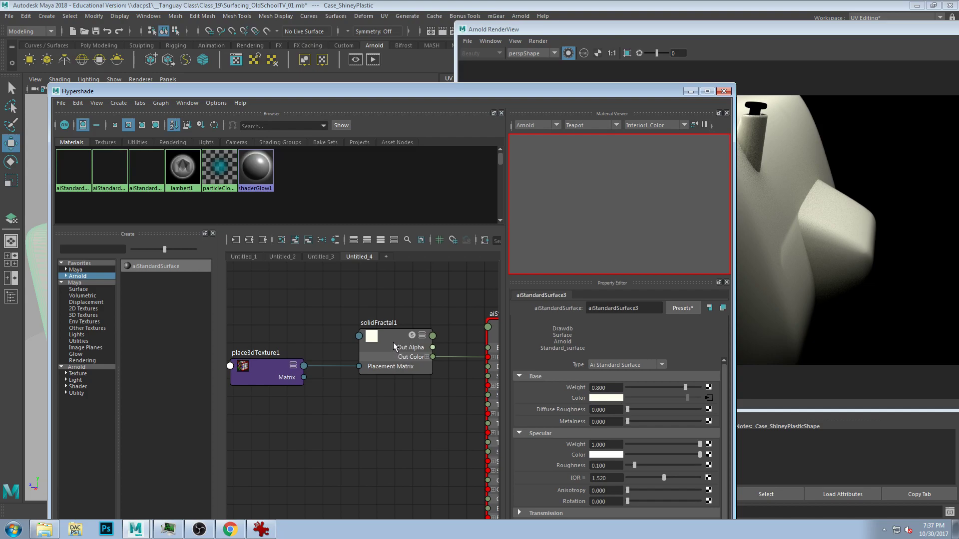
click(399, 340)
drag(592, 89, 364, 17)
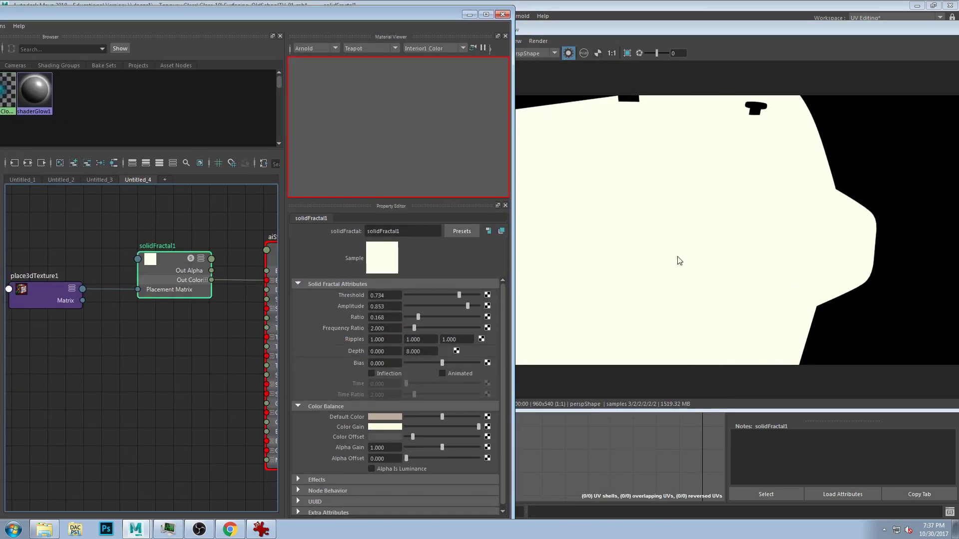
Try the Solid Fractal with a threshold of 0.189, amplitude of 0.441, frequency ratio of 1 and ratio of 0.608
click(50, 301)
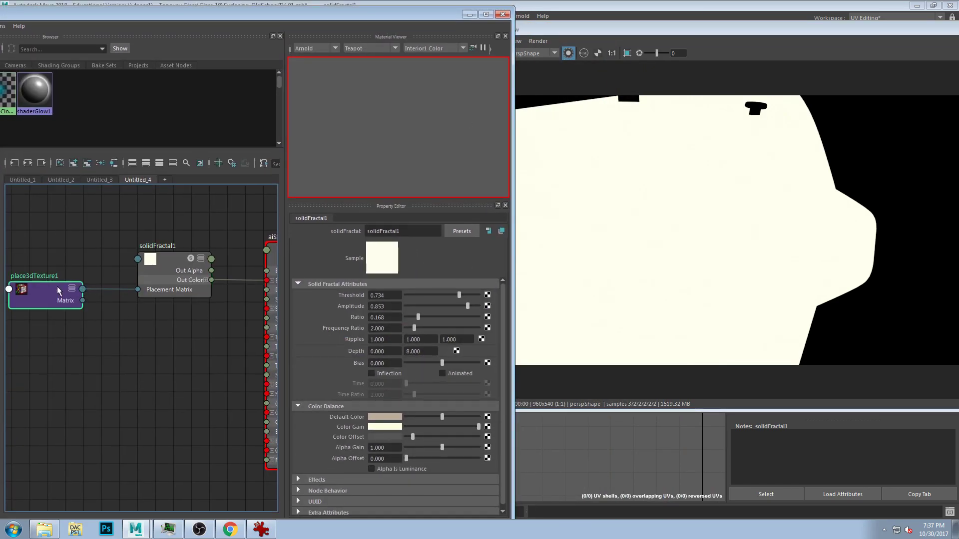
click(186, 281)
drag(464, 298, 420, 295)
drag(427, 304, 404, 326)
mouse_move(460, 316)
mouse_down()
mouse_move(433, 318)
mouse_move(450, 319)
mouse_up()
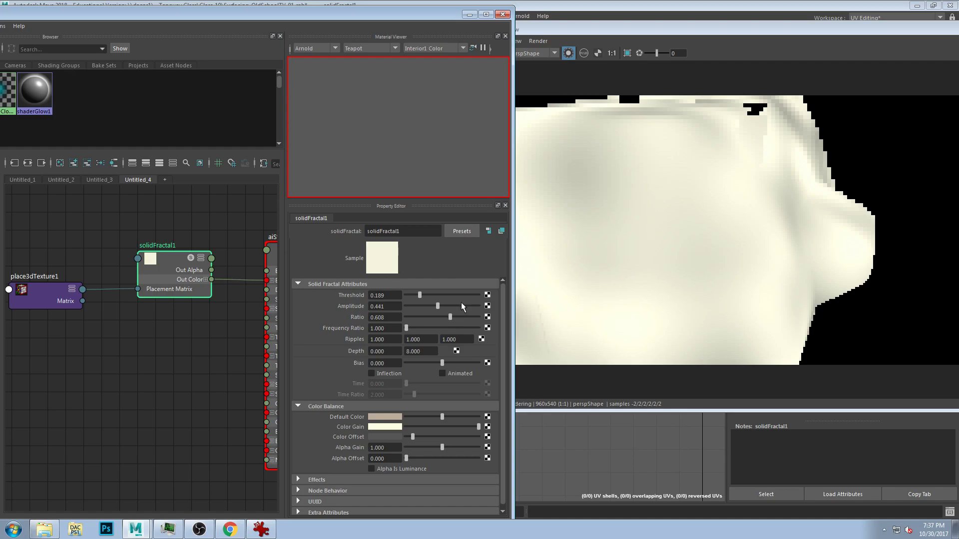
Raise the Solid Fractal's amplitude to 1, lower its ratio to 0.084 and set its frequency ratio to 7.986
drag(439, 306, 494, 308)
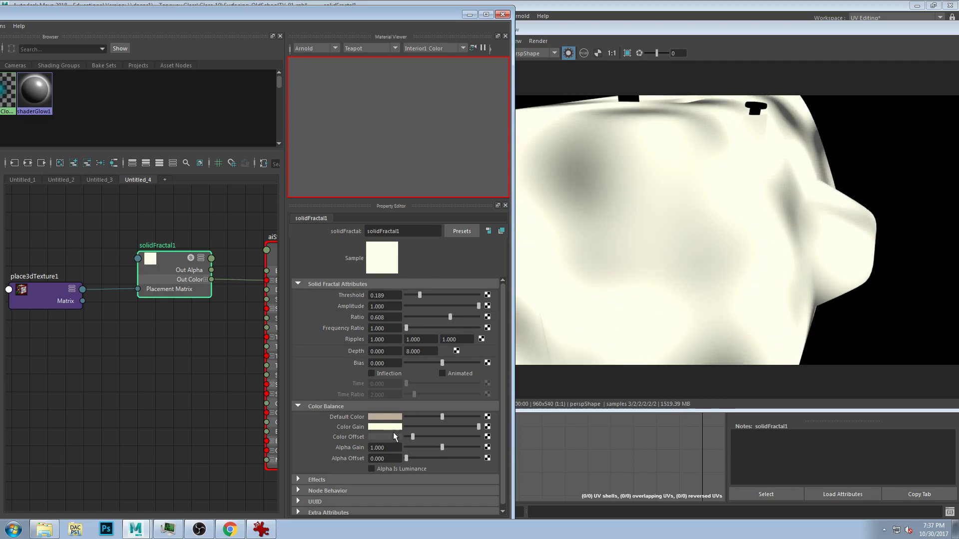
mouse_move(478, 306)
mouse_down()
mouse_move(460, 308)
mouse_move(477, 308)
mouse_up()
drag(450, 317, 411, 316)
drag(412, 315, 461, 325)
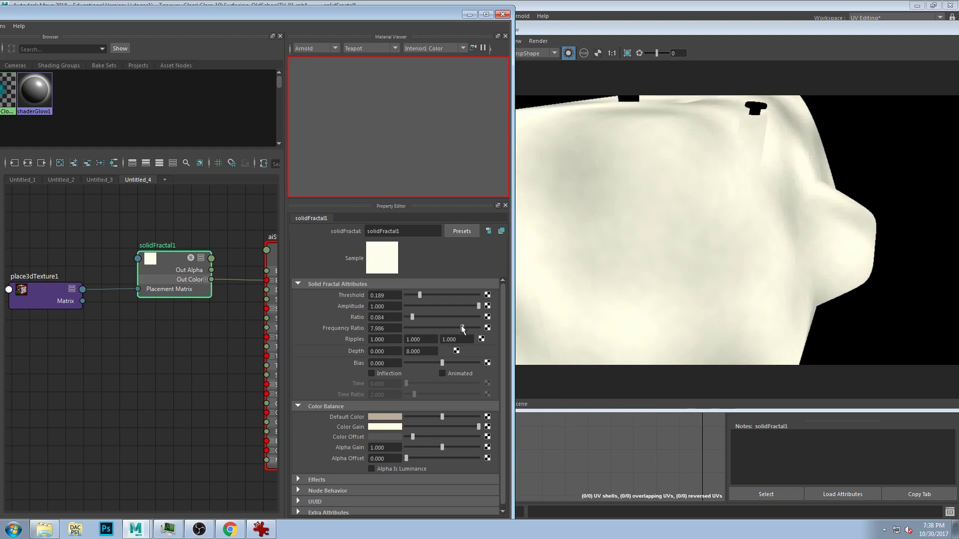
Preview the full case material in the live render, and set the Solid Fractal's ratio to 0.028 and threshold to 0.538
drag(799, 220, 791, 245)
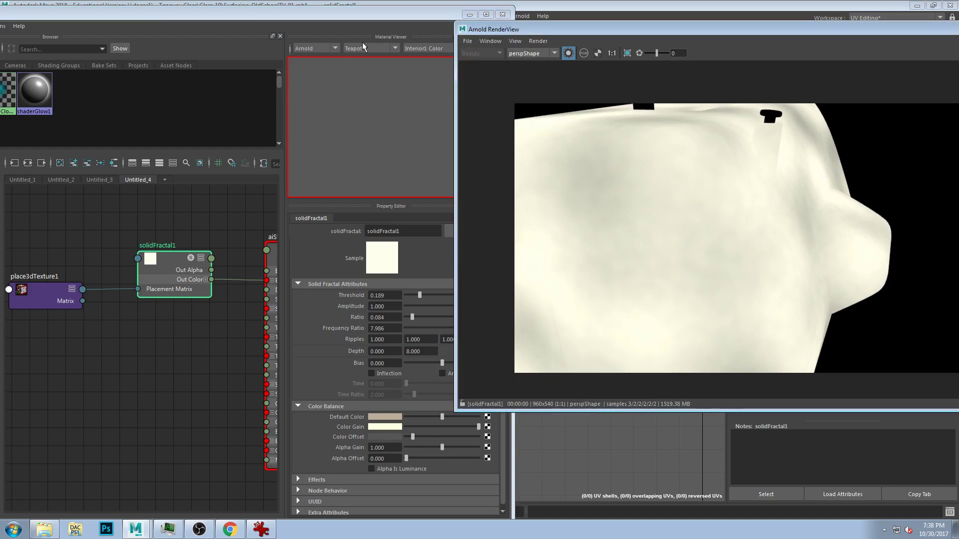
click(271, 253)
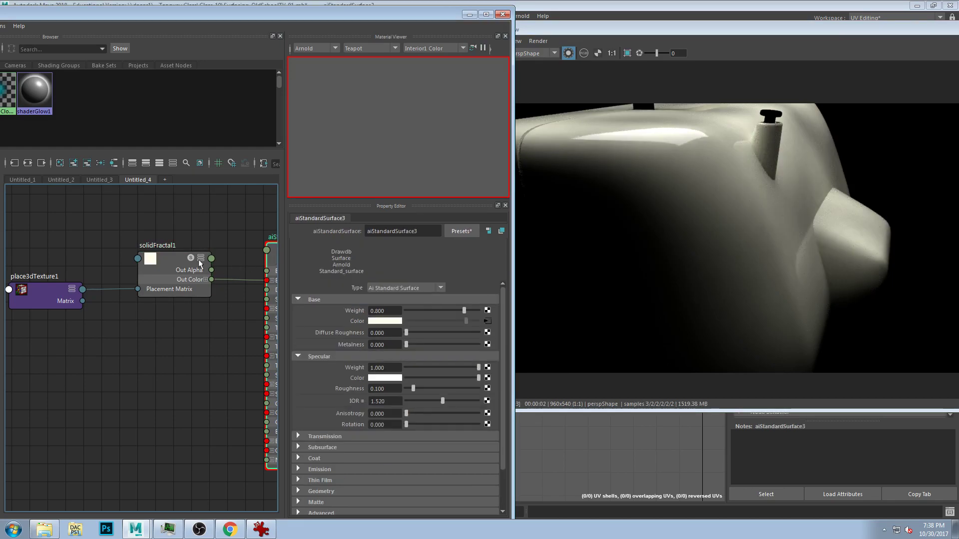
click(171, 258)
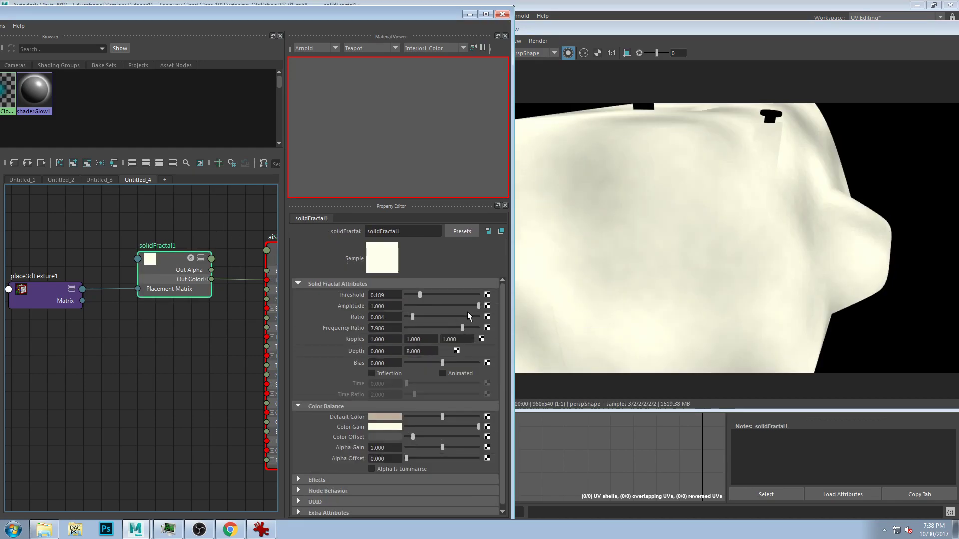
drag(411, 316, 445, 297)
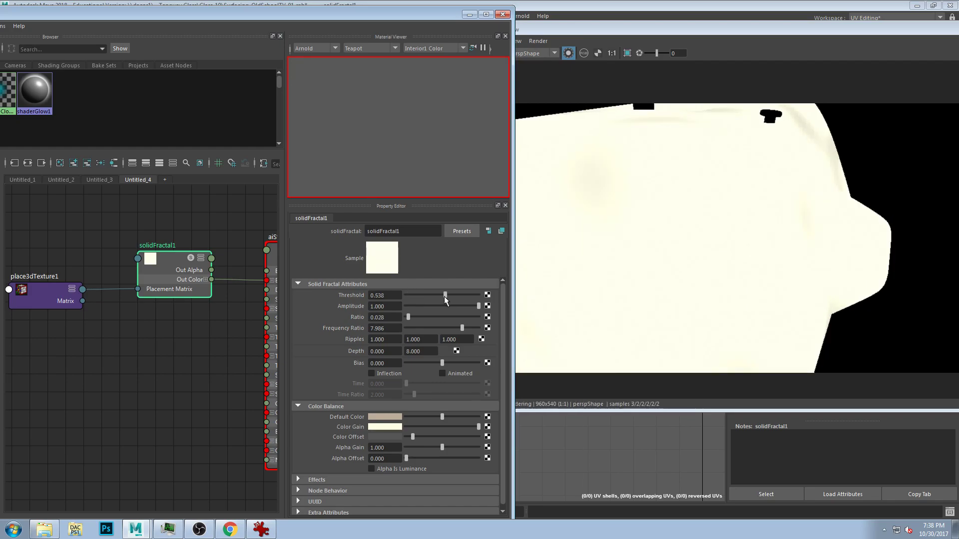
scroll(734, 193, down, 3)
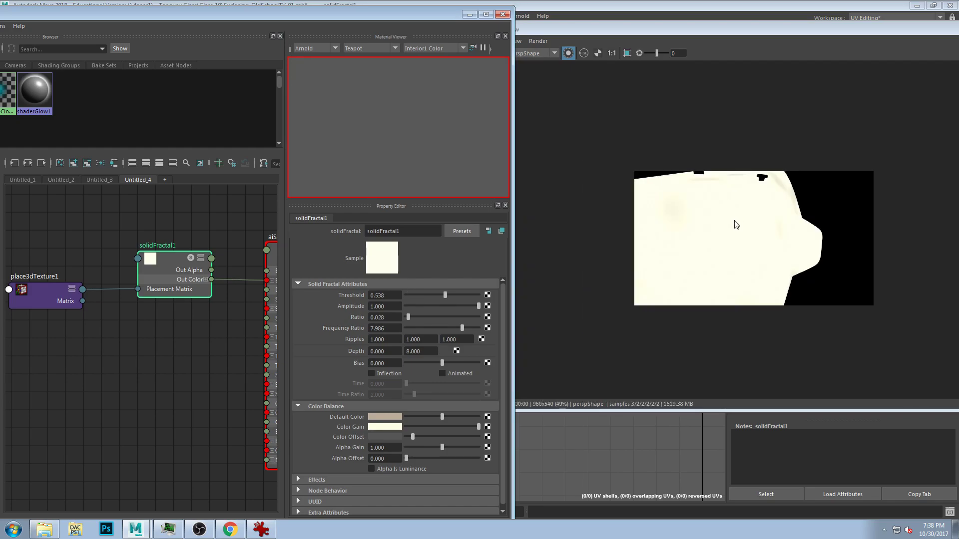
Inspect the case from the back and far side in the live render, showing the fractal alone and the full aiStandardSurface3 material
drag(432, 15, 515, 334)
click(188, 255)
mouse_move(189, 255)
alt+mouse_down()
mouse_move(133, 268)
mouse_move(231, 267)
mouse_move(203, 249)
mouse_move(180, 250)
alt+mouse_up()
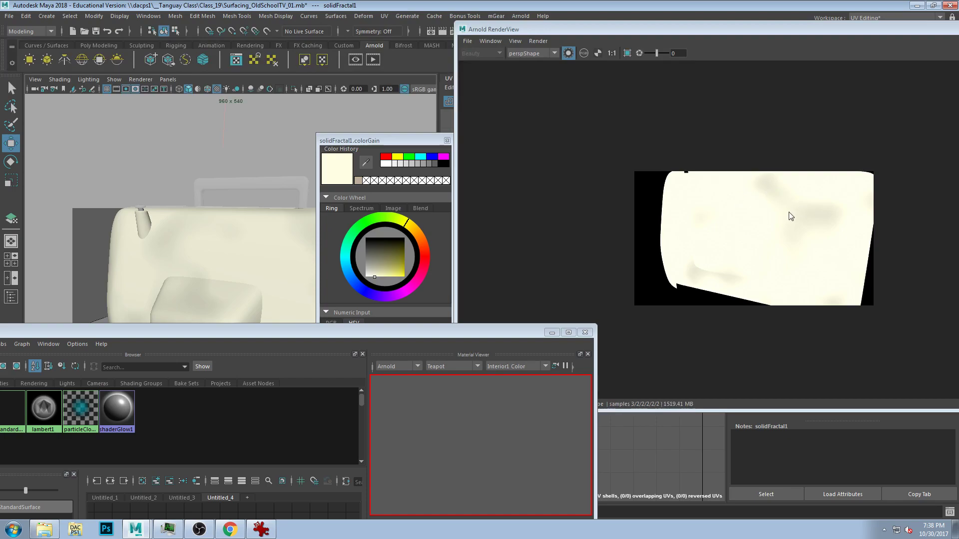
alt+middle_drag(302, 235, 225, 279)
alt+drag(224, 279, 160, 284)
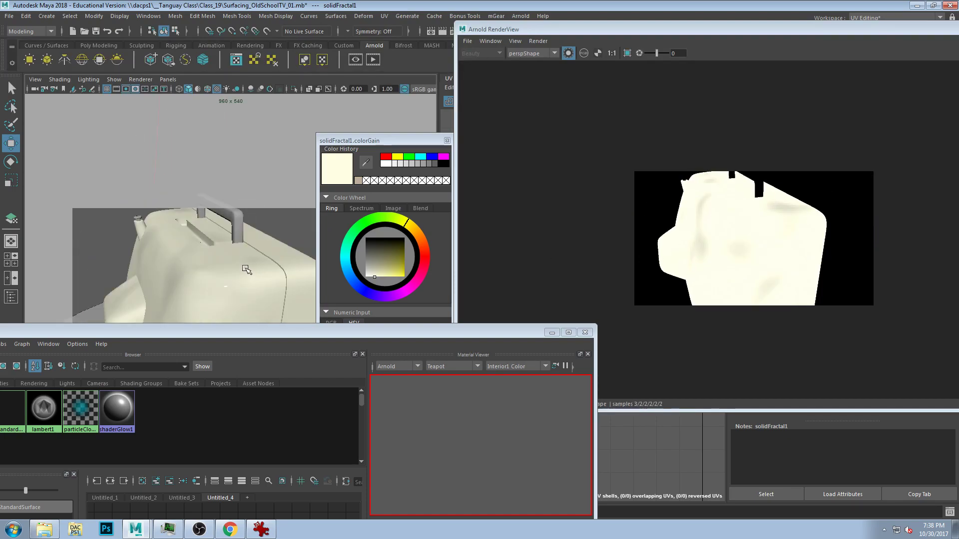
drag(318, 331, 453, 108)
alt+middle_drag(441, 325, 371, 337)
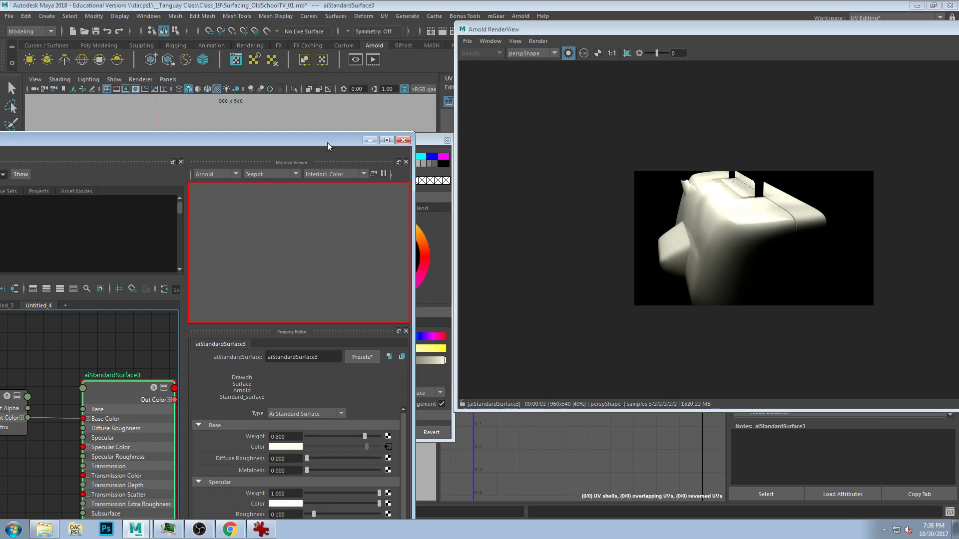
Close the render window, the Hypershade and the color gain chooser
drag(526, 28, 171, 63)
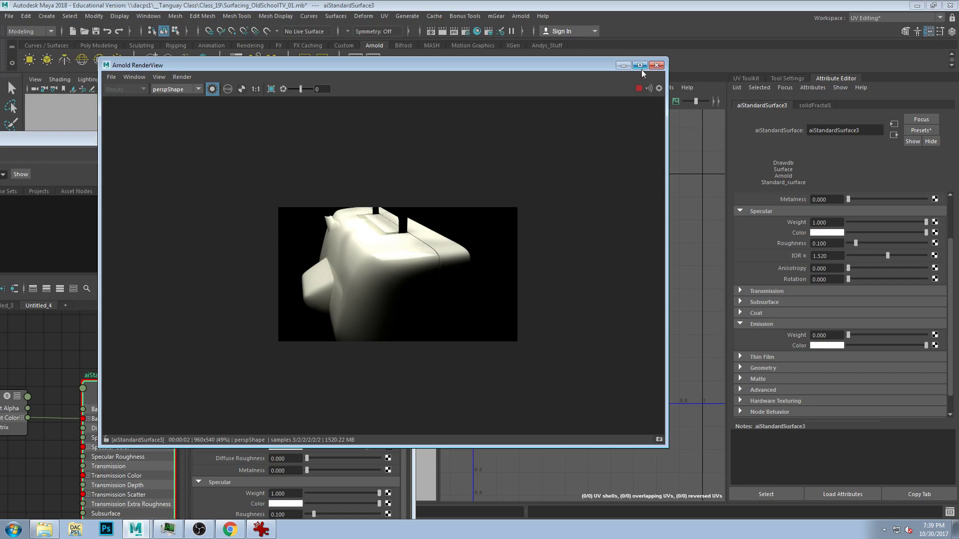
click(657, 66)
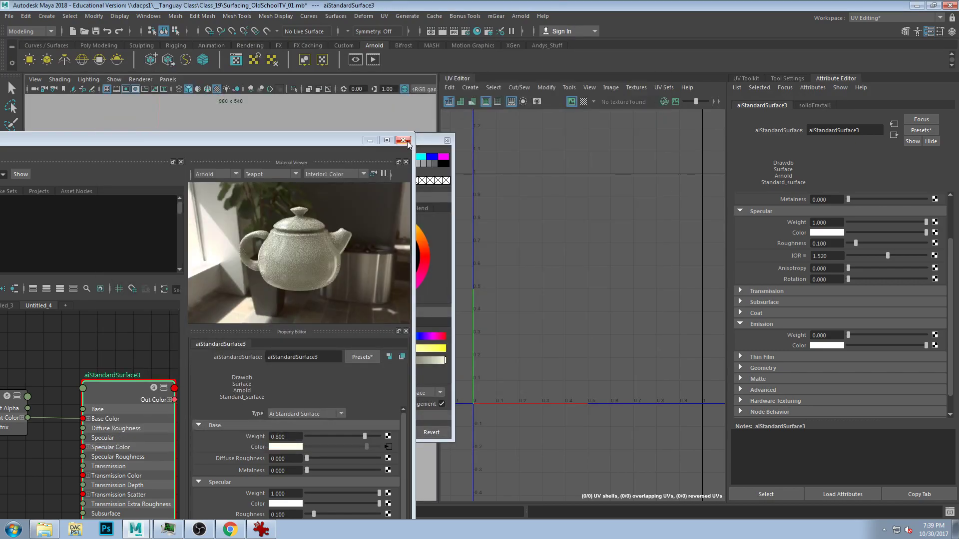
click(448, 142)
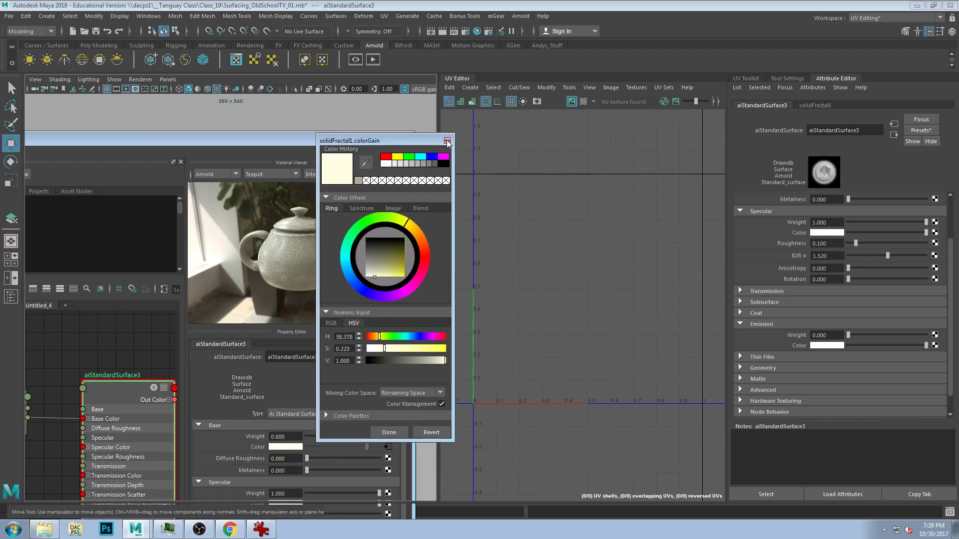
Frame the whole TV on its round base in a front three-quarter view and test-render it
alt+drag(366, 287, 175, 283)
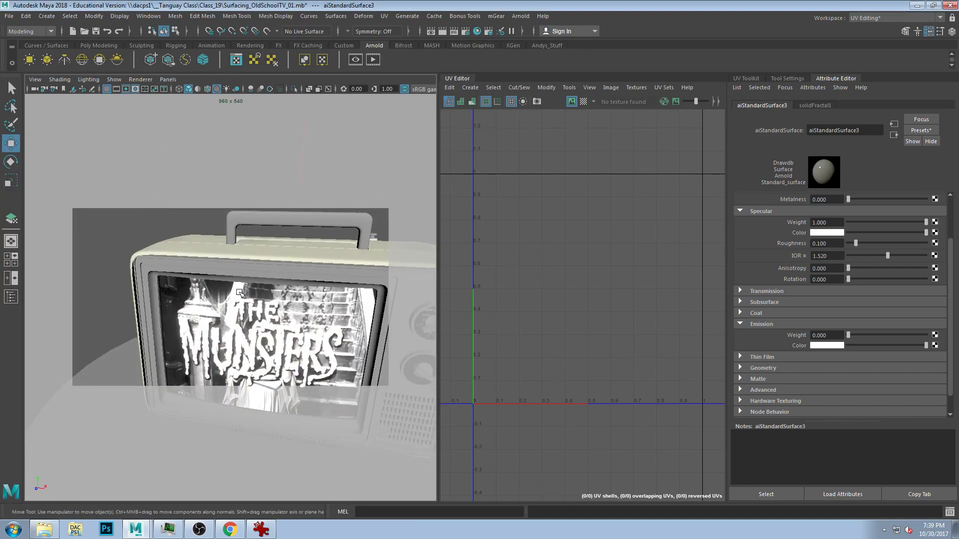
alt+right_drag(330, 322, 242, 295)
alt+drag(255, 318, 229, 311)
alt+middle_drag(293, 313, 288, 278)
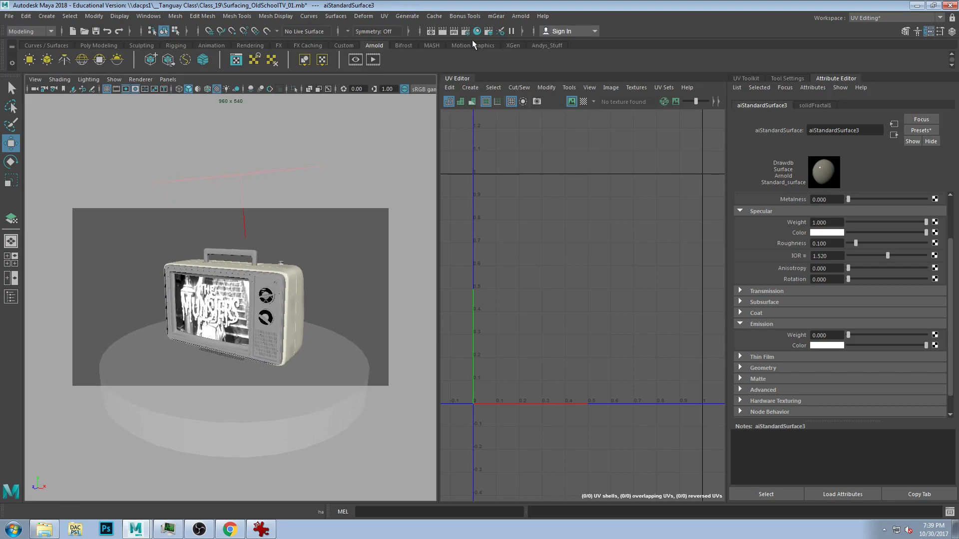
click(374, 59)
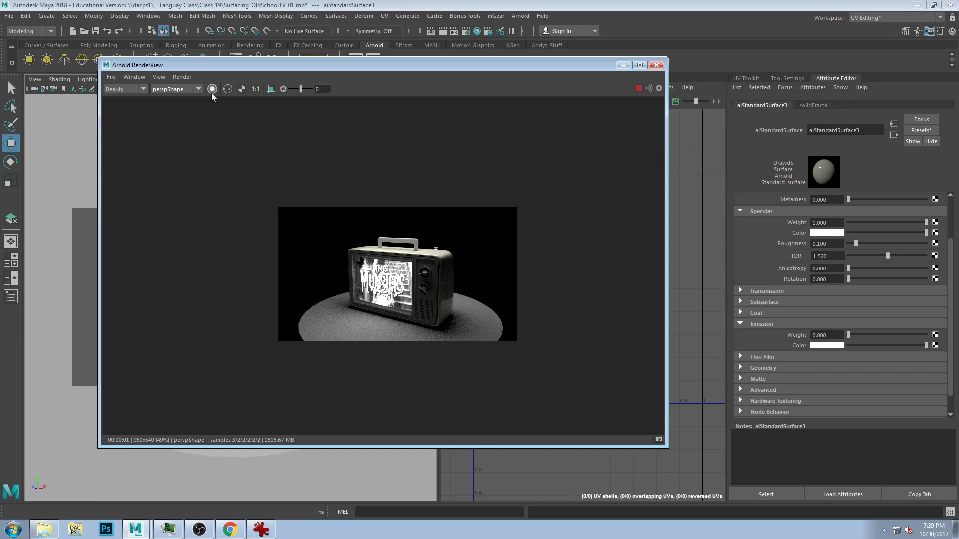
scroll(380, 295, up, 2)
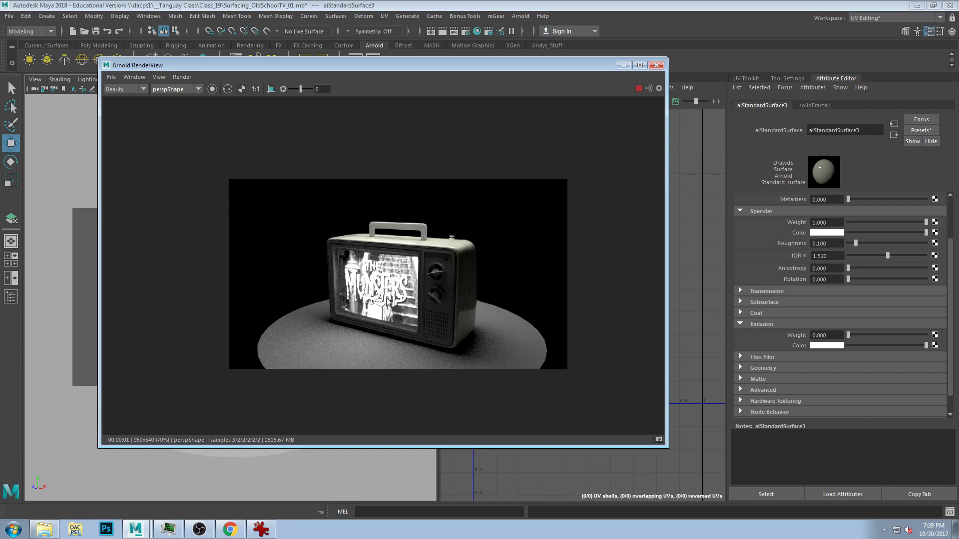